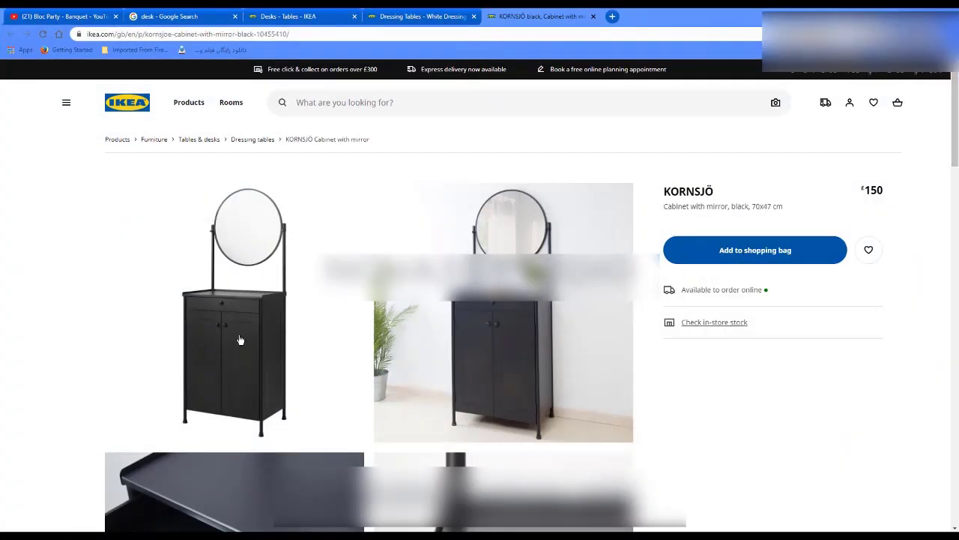
- Open the KORNSJÖ cabinet with mirror from IKEA's dressing tables and examine its product photos, including the drawer, top edge and feet
left_click(398, 18)
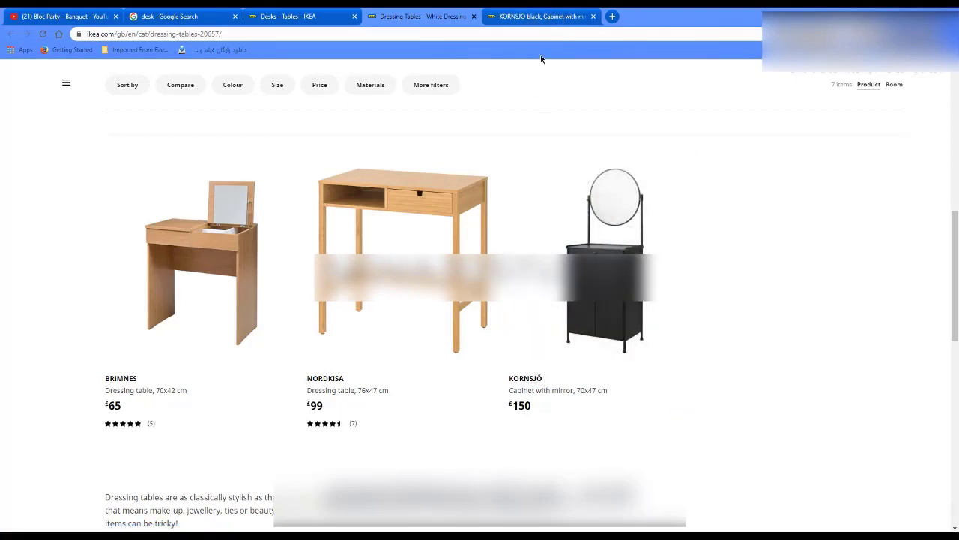
left_click(624, 205)
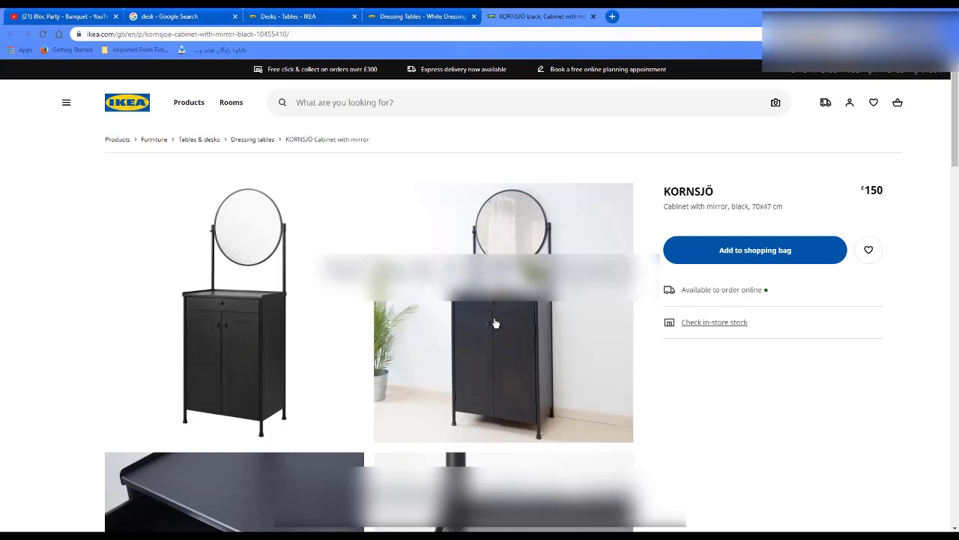
scroll(228, 288, "down", 1)
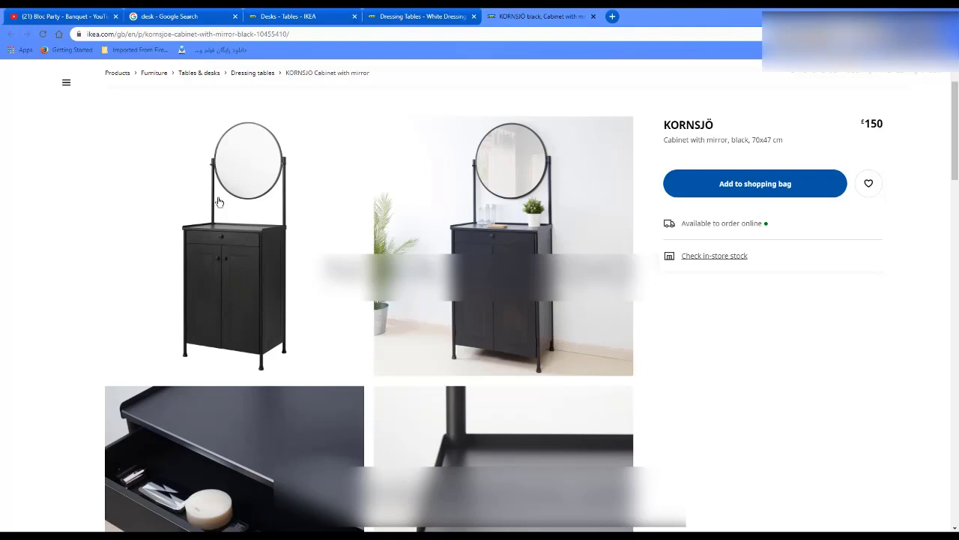
scroll(293, 230, "down", 2)
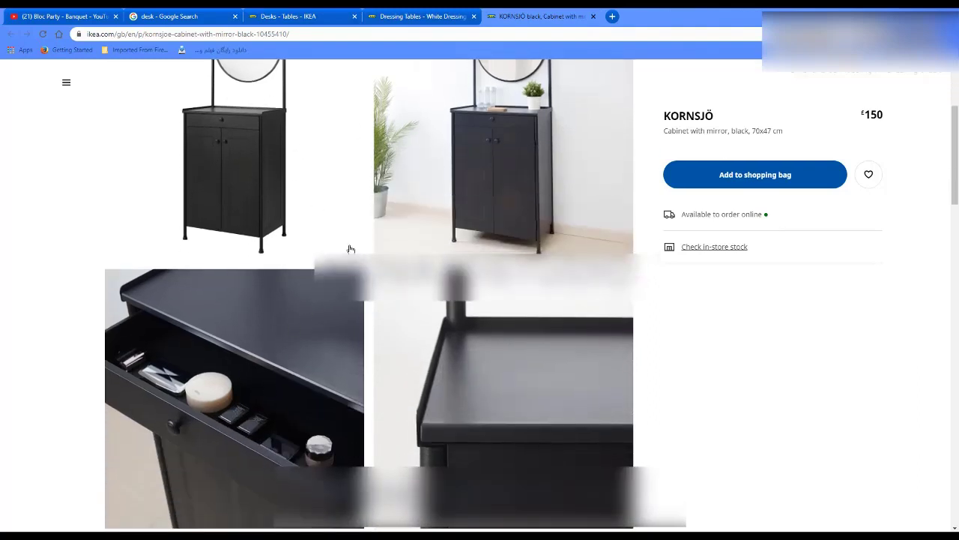
scroll(351, 249, "down", 1)
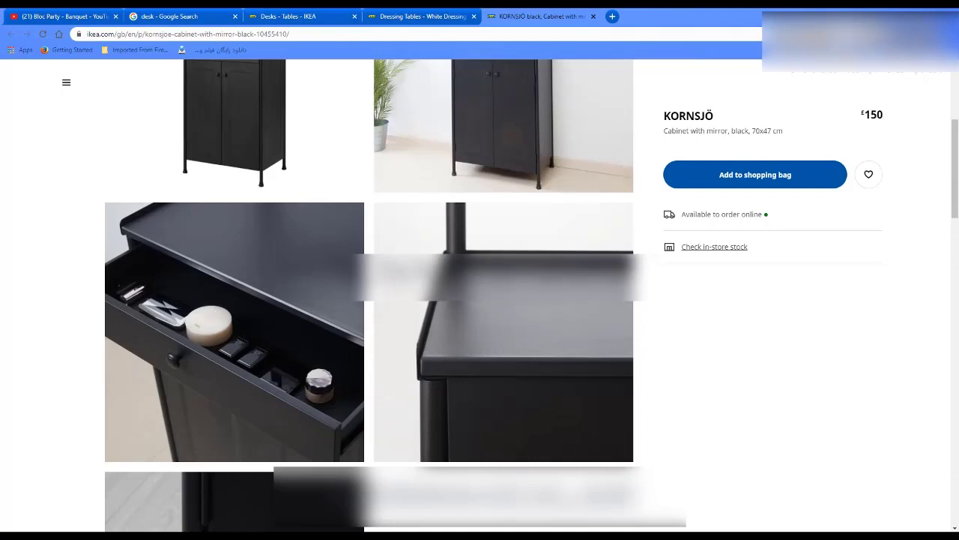
scroll(497, 250, "down", 5)
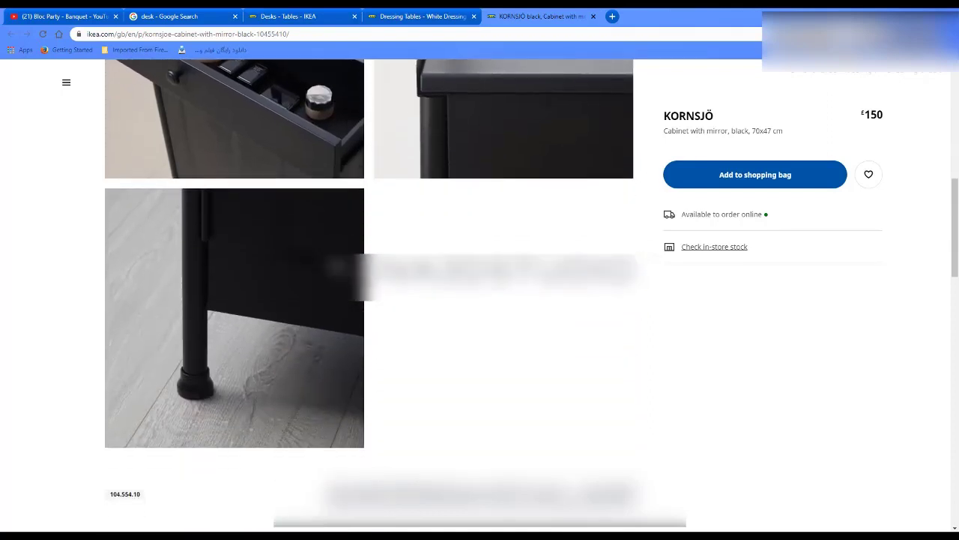
scroll(299, 295, "up", 7)
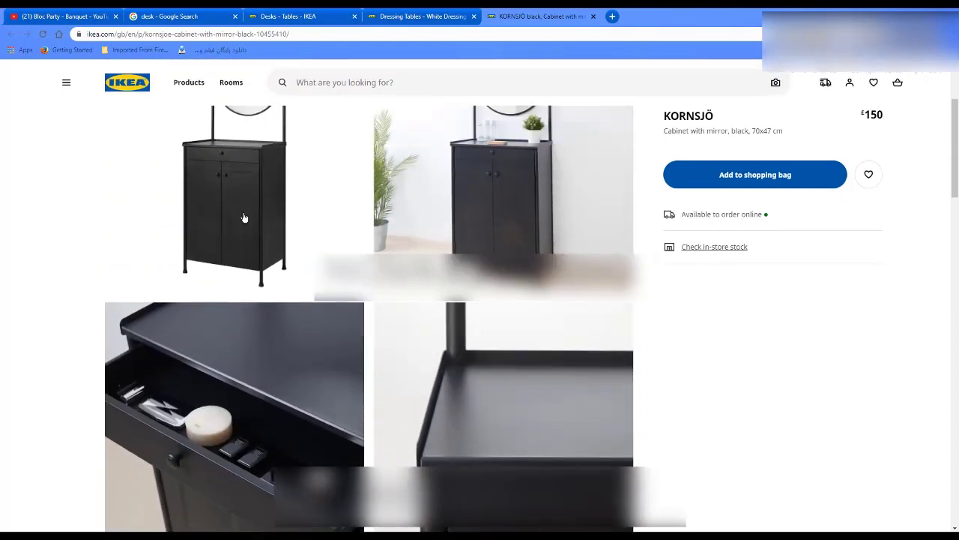
scroll(244, 217, "up", 1)
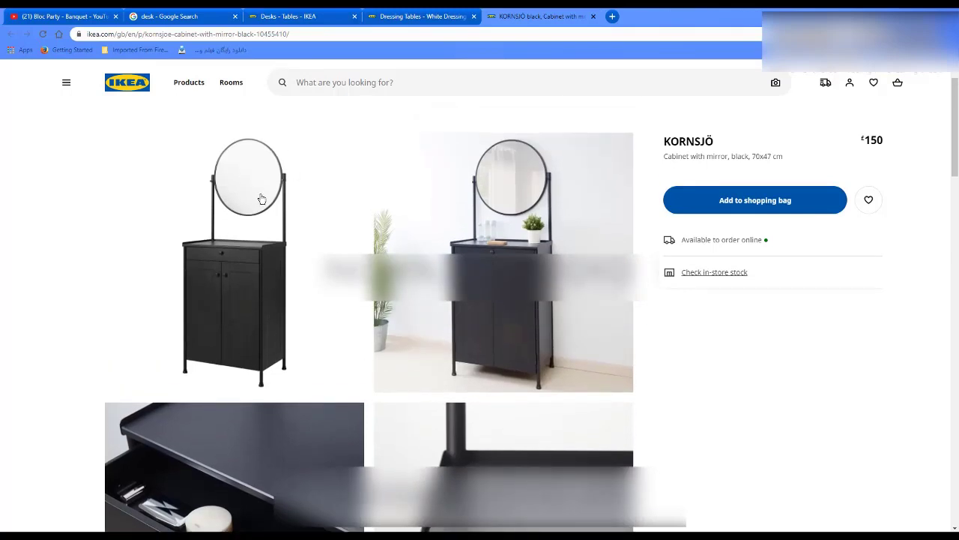
scroll(261, 199, "down", 4)
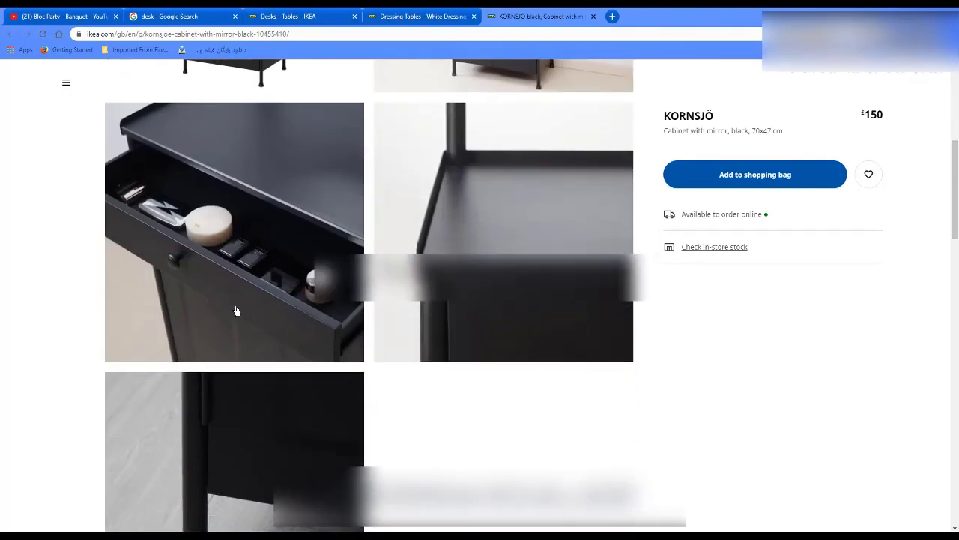
scroll(298, 327, "down", 1)
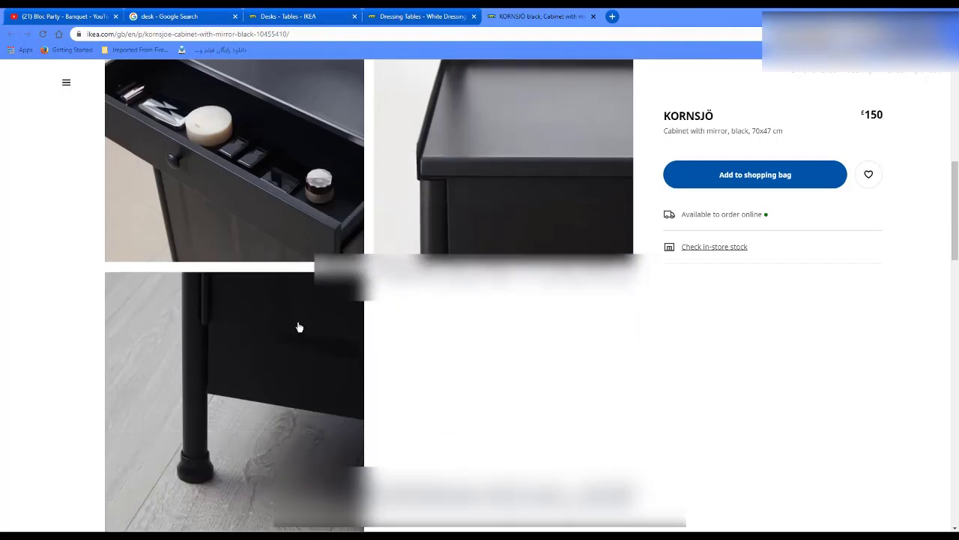
scroll(184, 418, "down", 1)
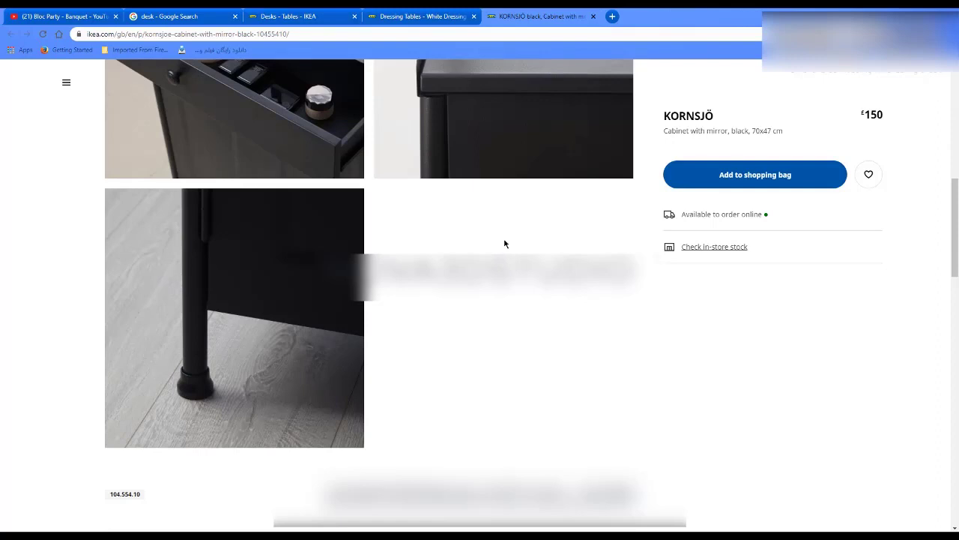
- Review the cabinet's product details, expanding Materials & care and Assembly & documents
scroll(452, 250, "down", 2)
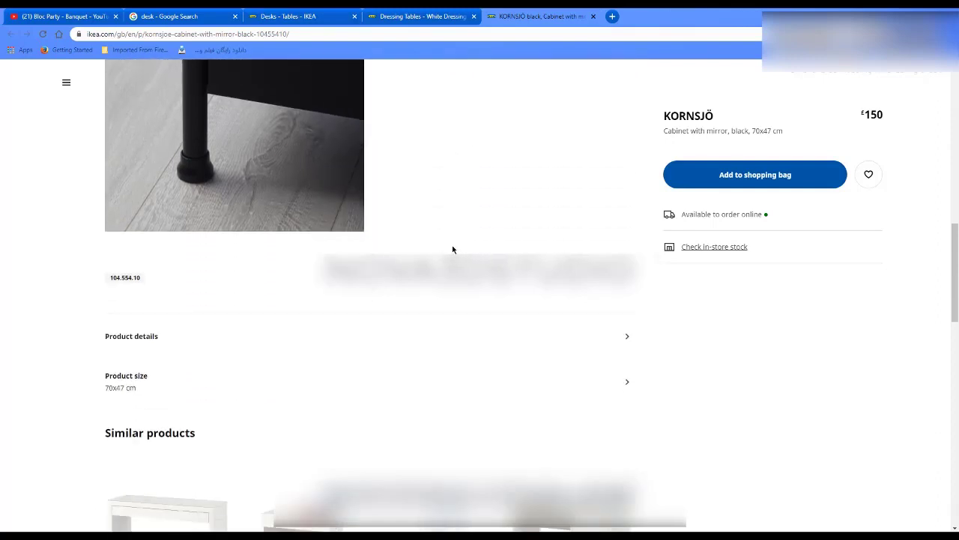
left_click(210, 342)
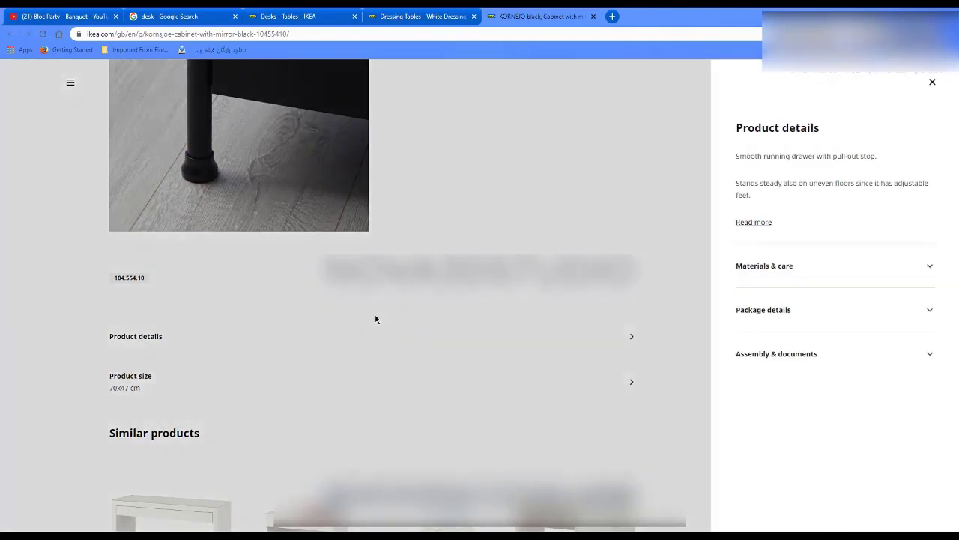
left_click(828, 269)
scroll(738, 285, "down", 2)
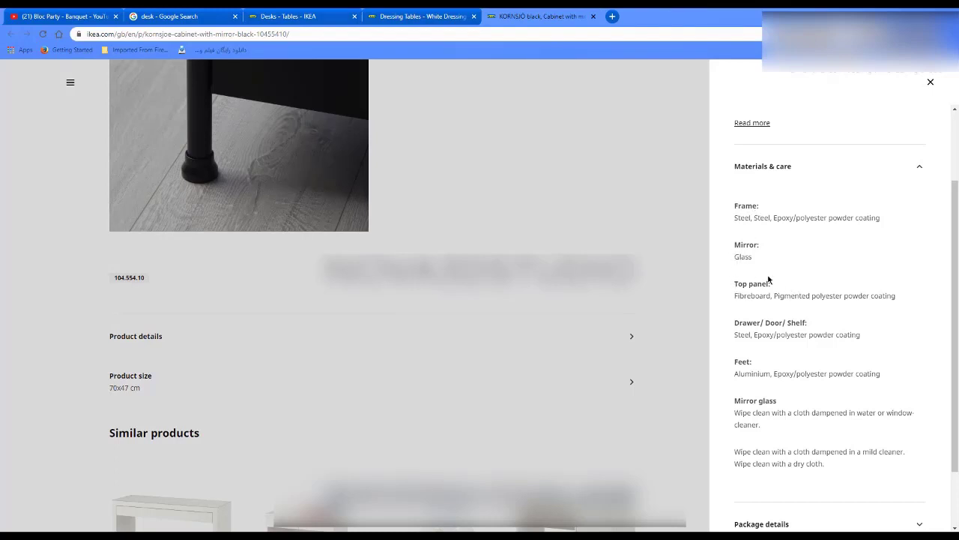
scroll(780, 401, "down", 2)
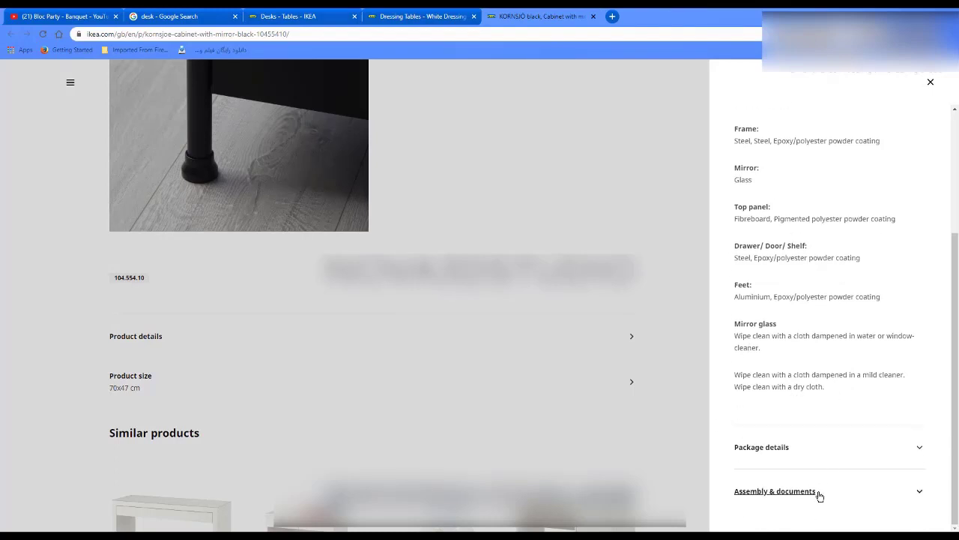
left_click(839, 489)
scroll(817, 375, "down", 5)
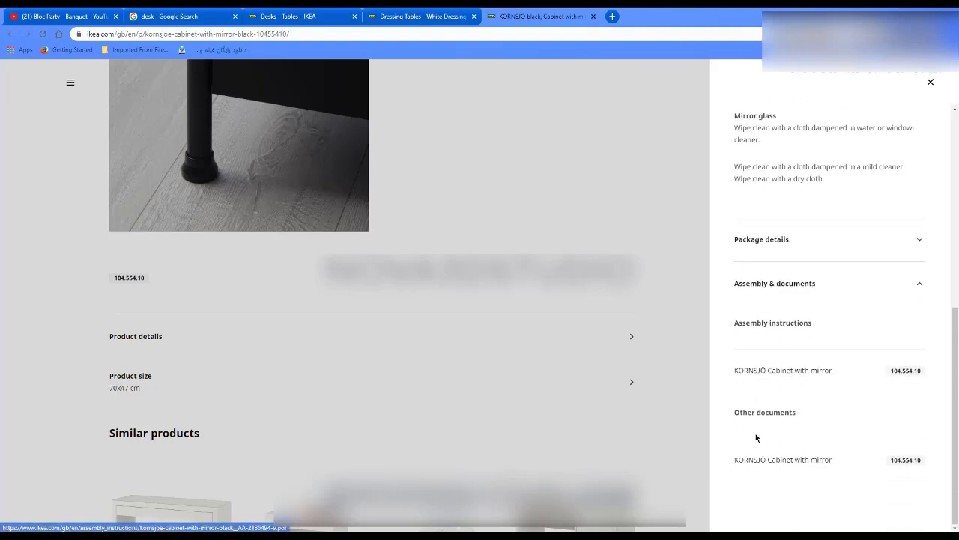
- Check the cabinet's width, depth and height in the product size information, then return to the product photos
left_click(240, 371)
left_click(135, 376)
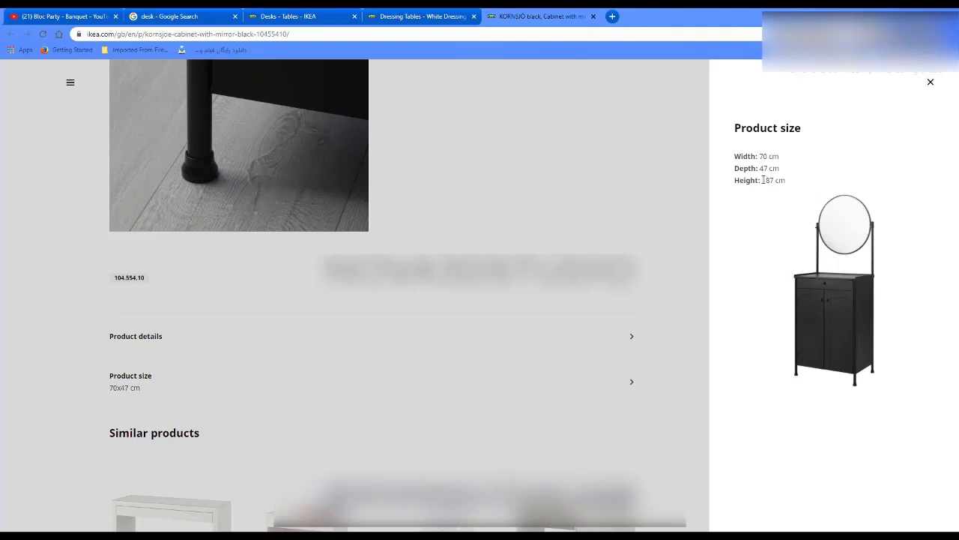
left_click_drag(763, 180, 774, 180)
left_click(564, 152)
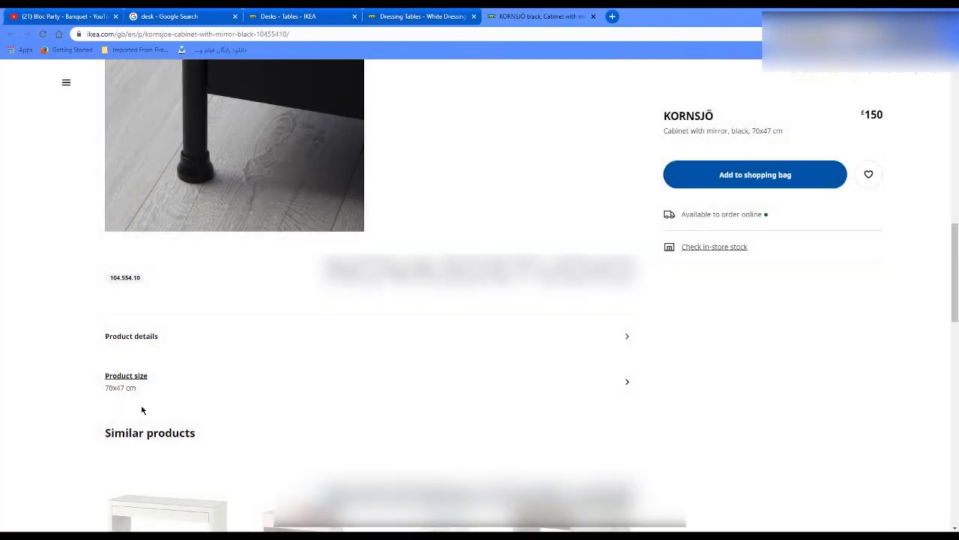
left_click(626, 387)
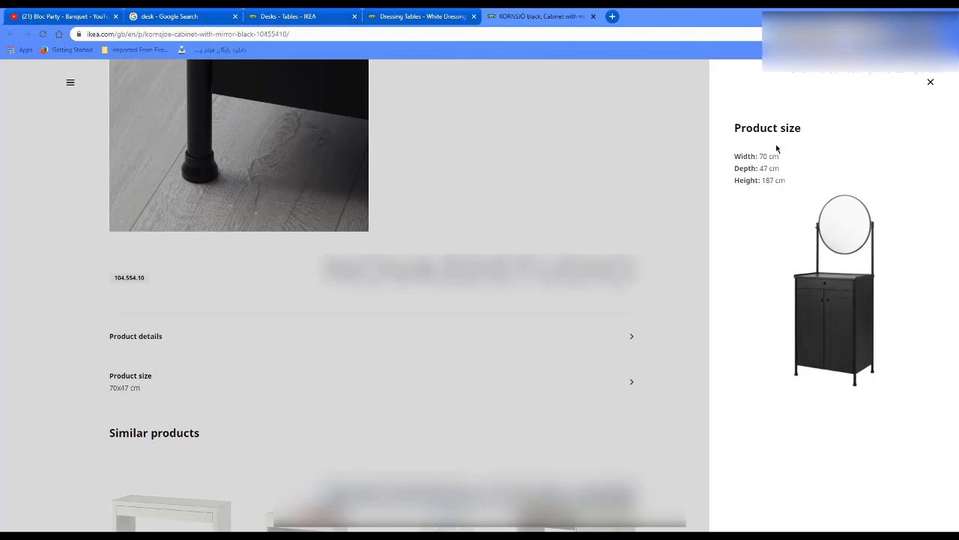
right_click(931, 82)
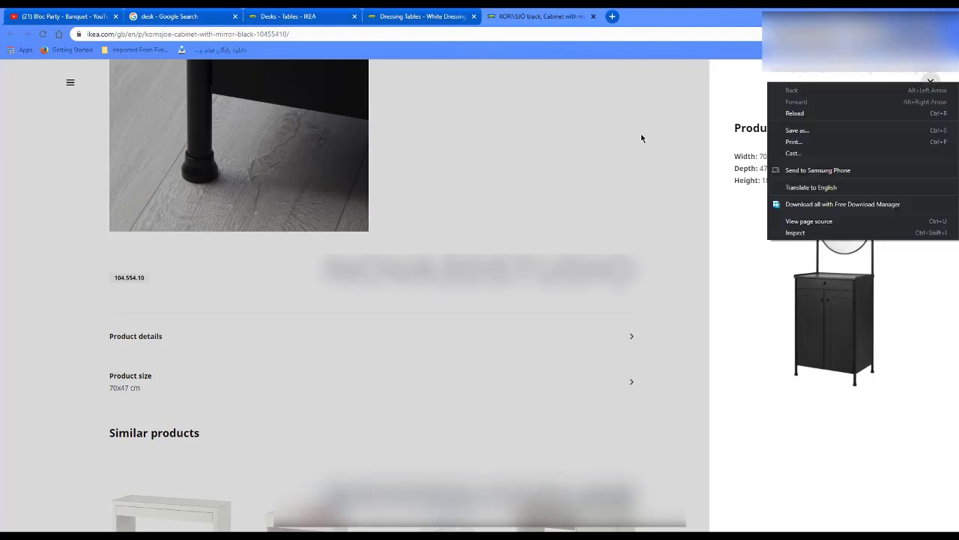
left_click(933, 78)
scroll(557, 225, "up", 9)
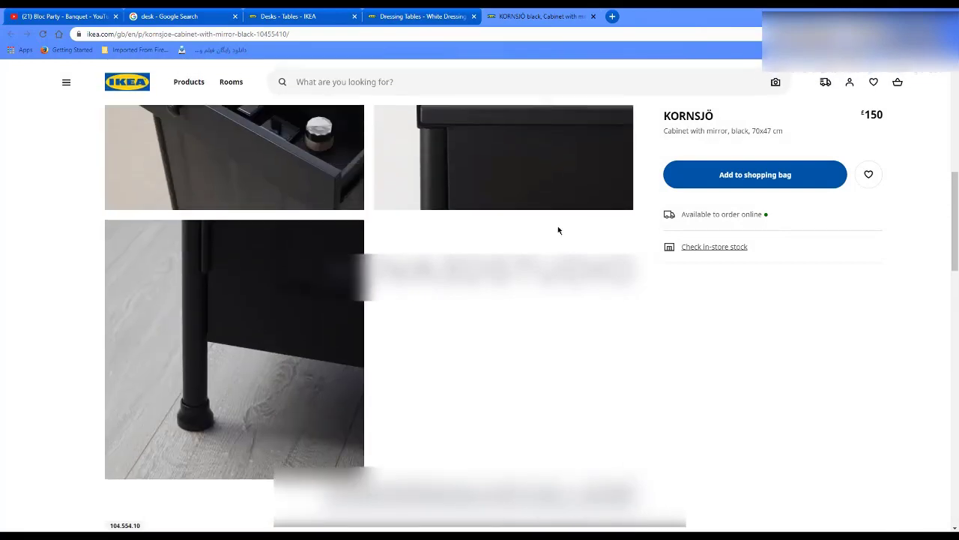
scroll(468, 225, "up", 1)
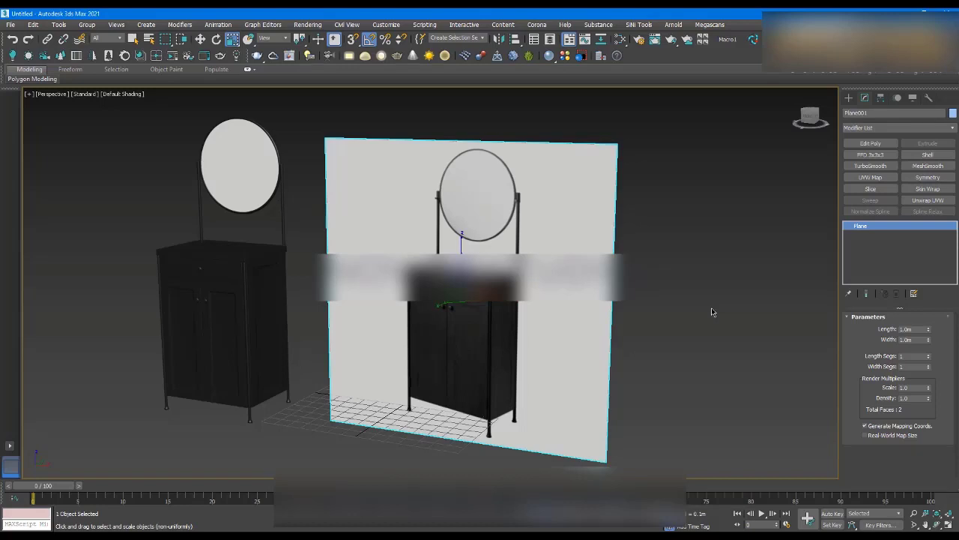
- Draw a plane about 2.55 m long and 2.06 m wide on the ground in front of the existing reference image plane
left_click(668, 287)
scroll(375, 190, "down", 4)
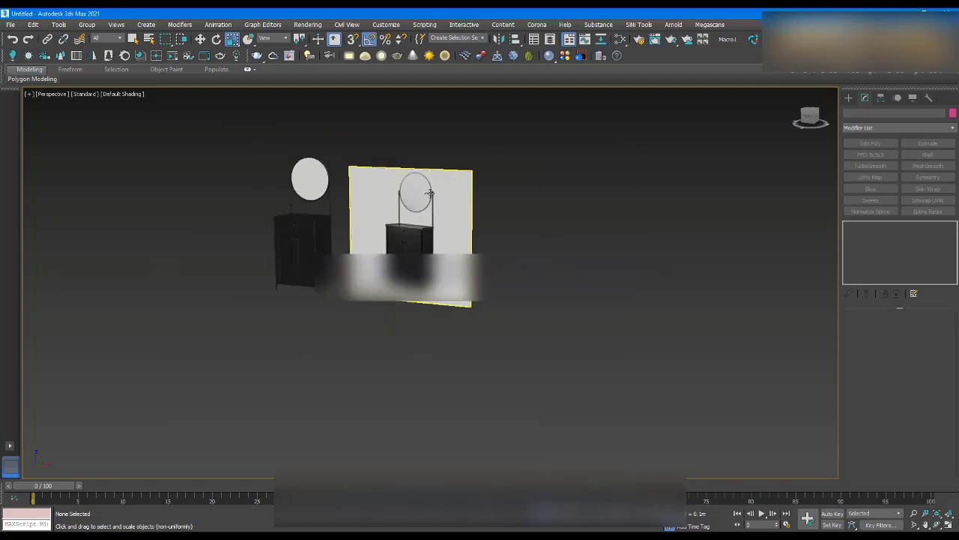
scroll(421, 195, "up", 2)
left_click(849, 98)
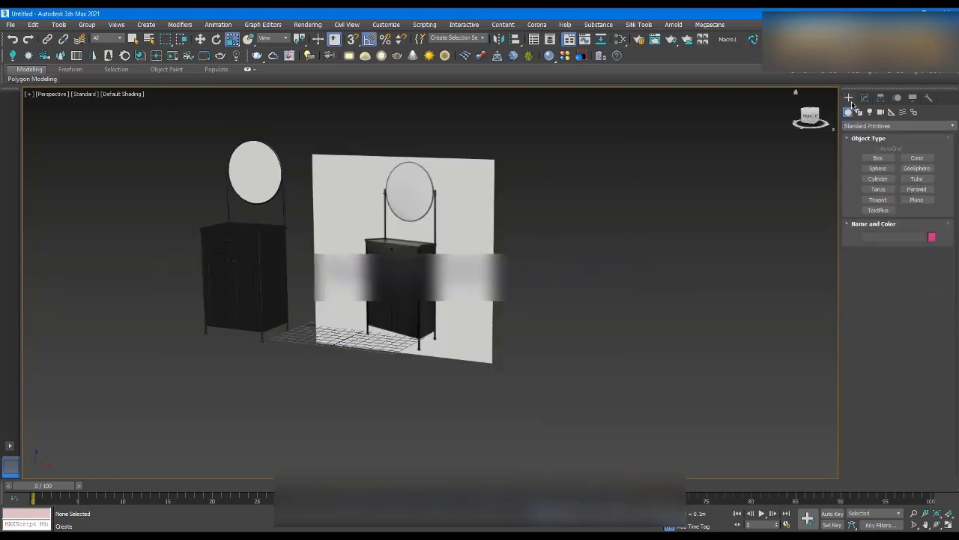
left_click(917, 199)
left_click_drag(359, 327, 428, 458)
middle_click_drag(460, 392, 481, 421, "alt")
scroll(481, 422, "down", 5)
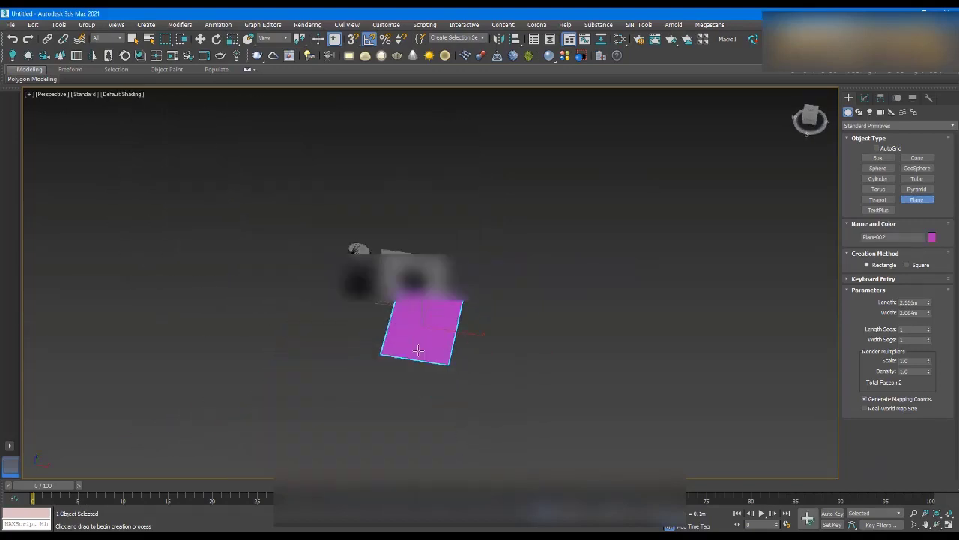
scroll(439, 305, "up", 3)
key("r")
scroll(439, 306, "up", 4)
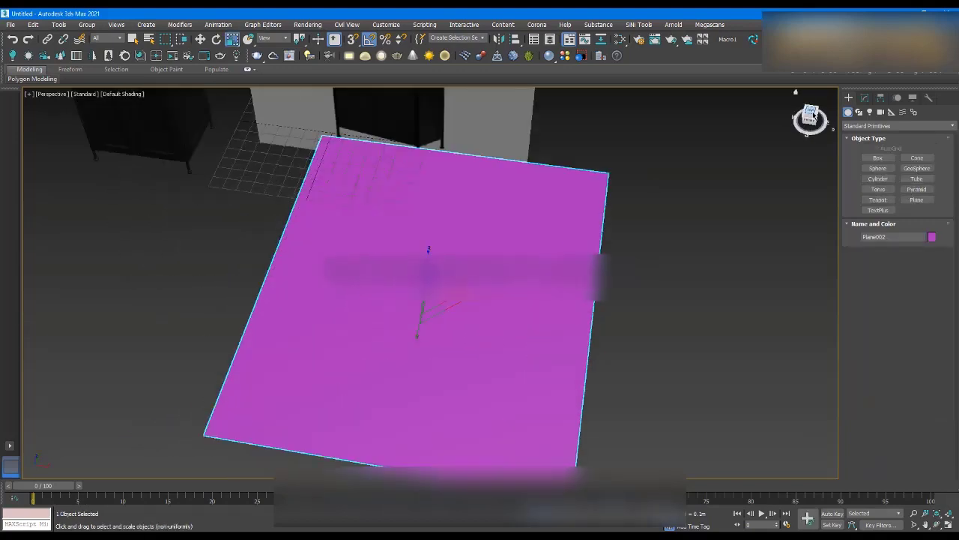
left_click(865, 98)
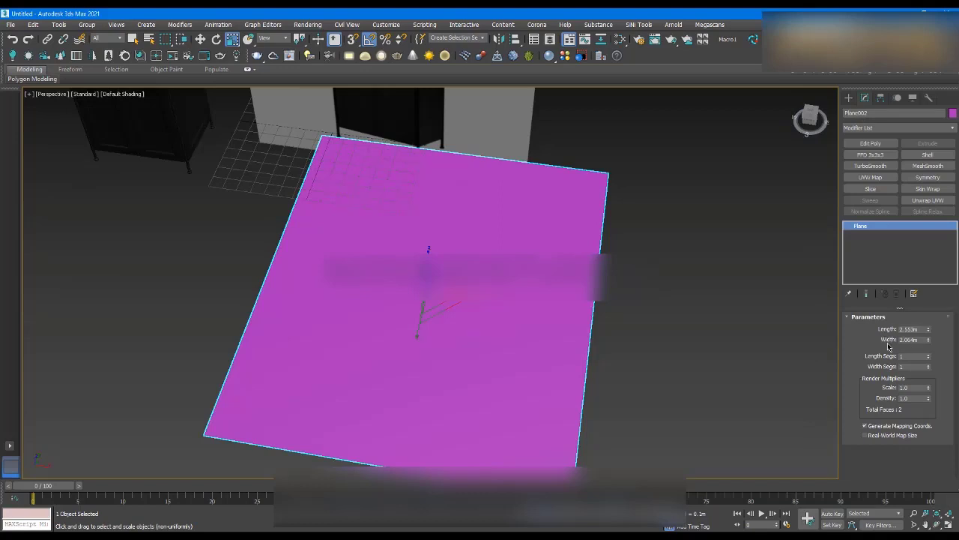
- In File Explorer, check the pixel dimensions of reference image 1 in the KORNSJÖ Cabinet with Black Mirror folder
left_click(188, 535)
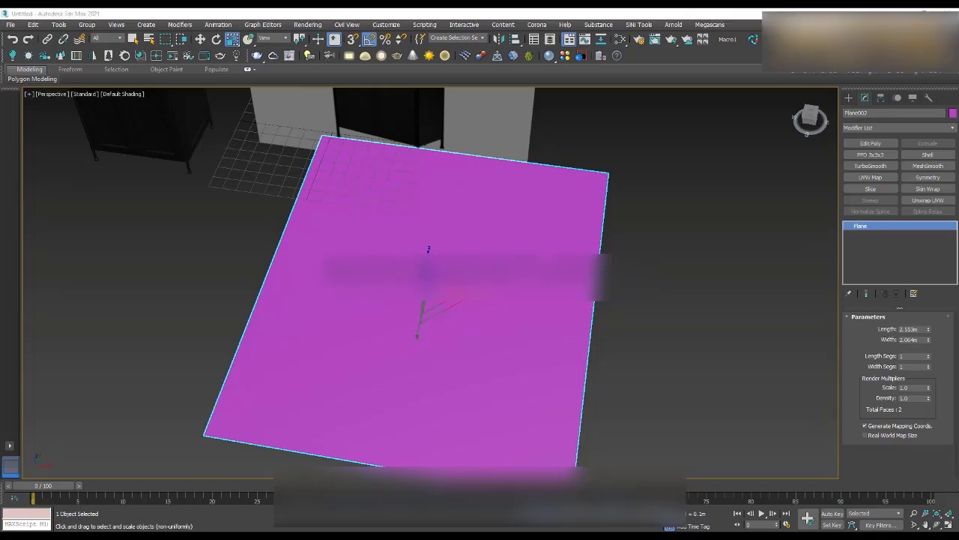
left_click(208, 166)
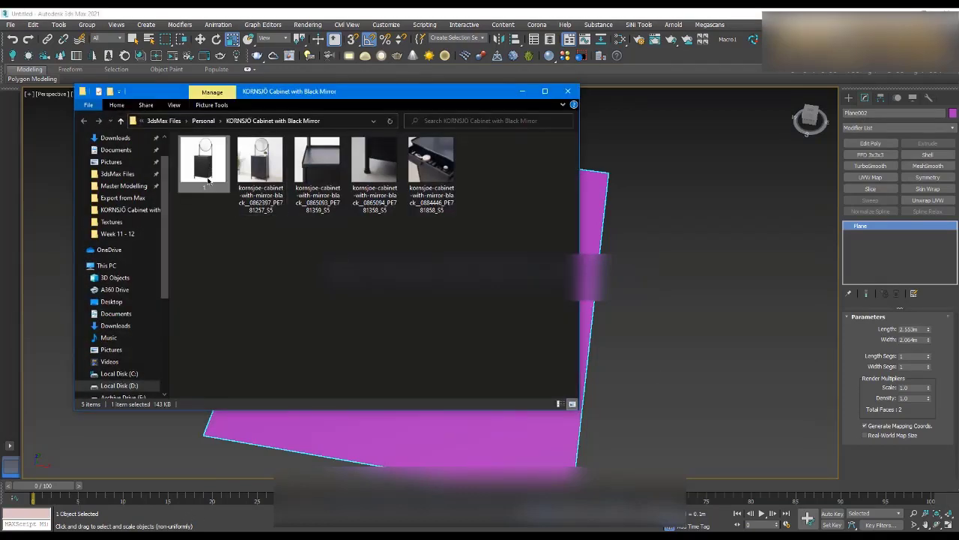
right_click(208, 176)
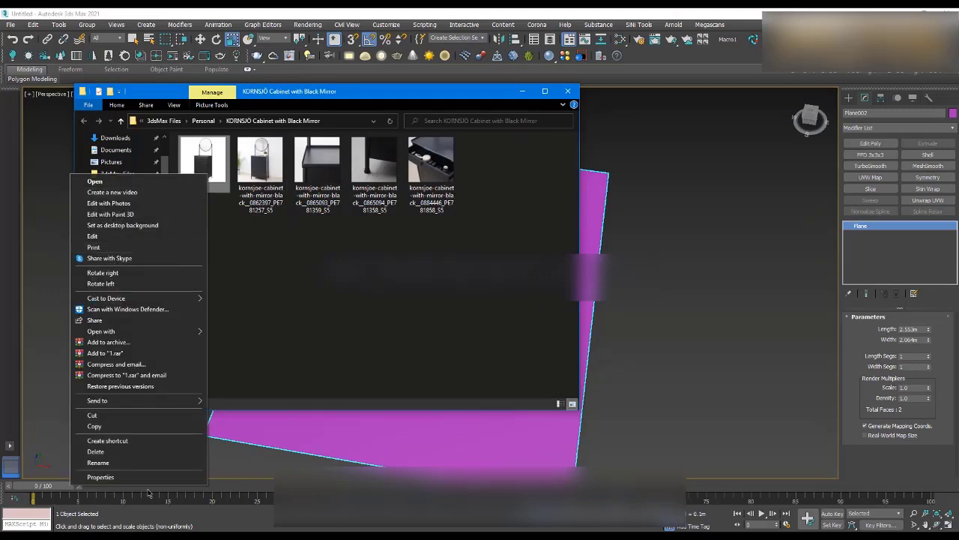
left_click(119, 478)
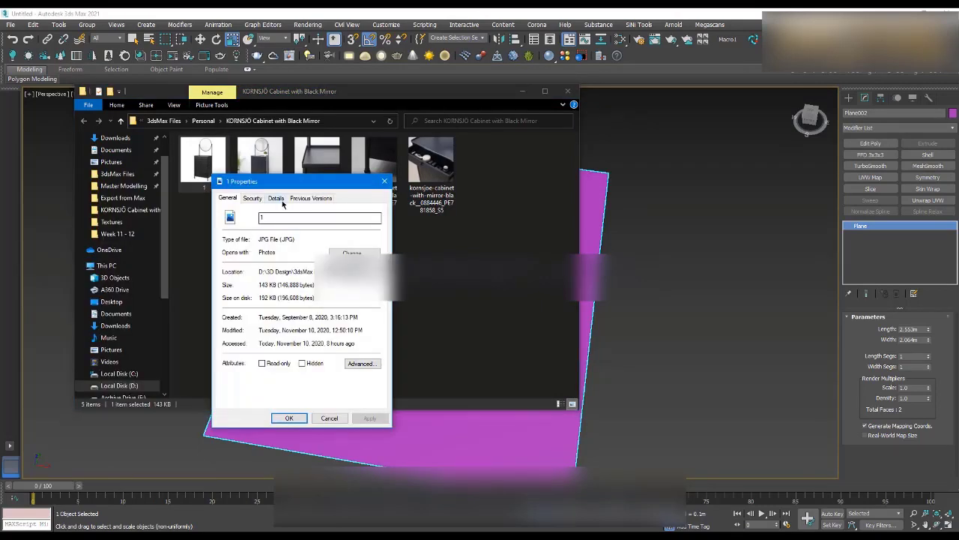
left_click(276, 198)
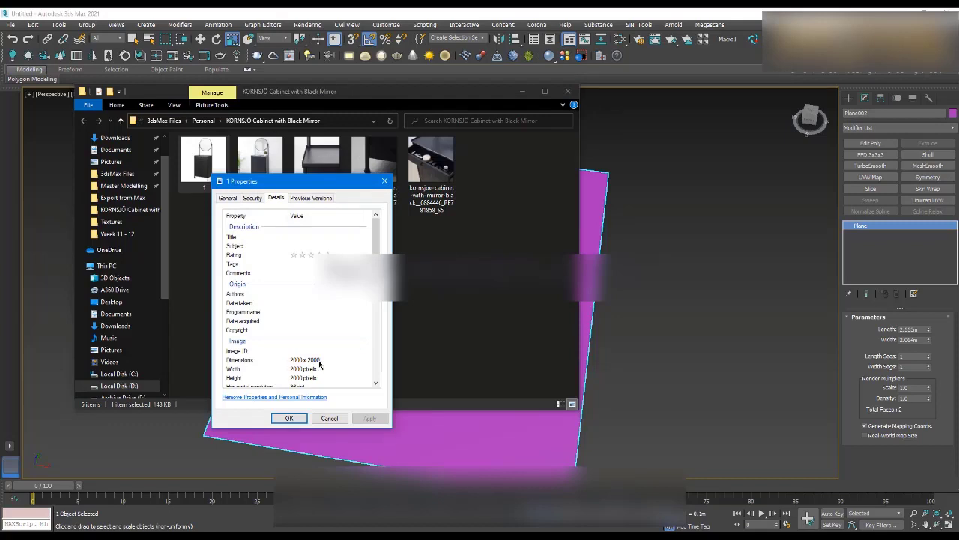
left_click(286, 419)
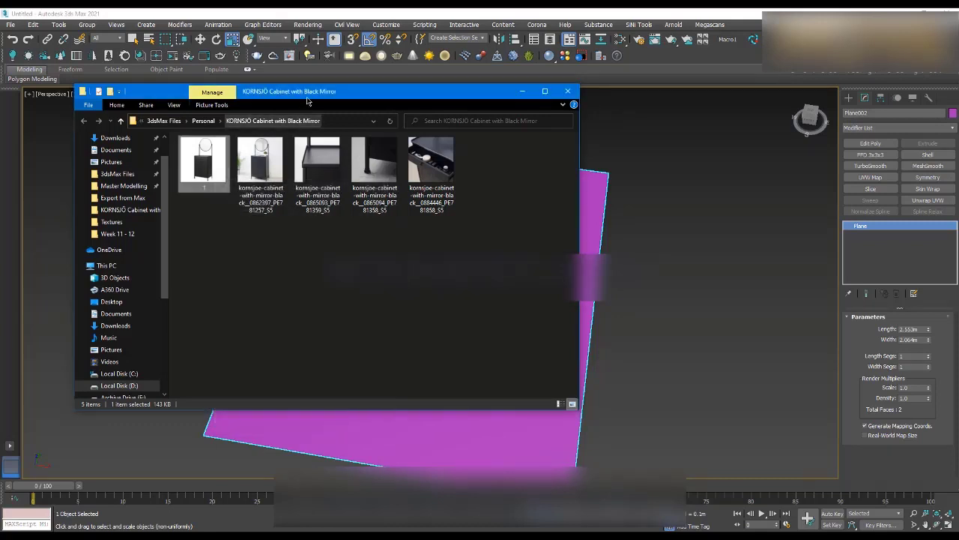
- Return to 3ds Max and set the new plane's length and width to 3 m each
left_click(921, 328)
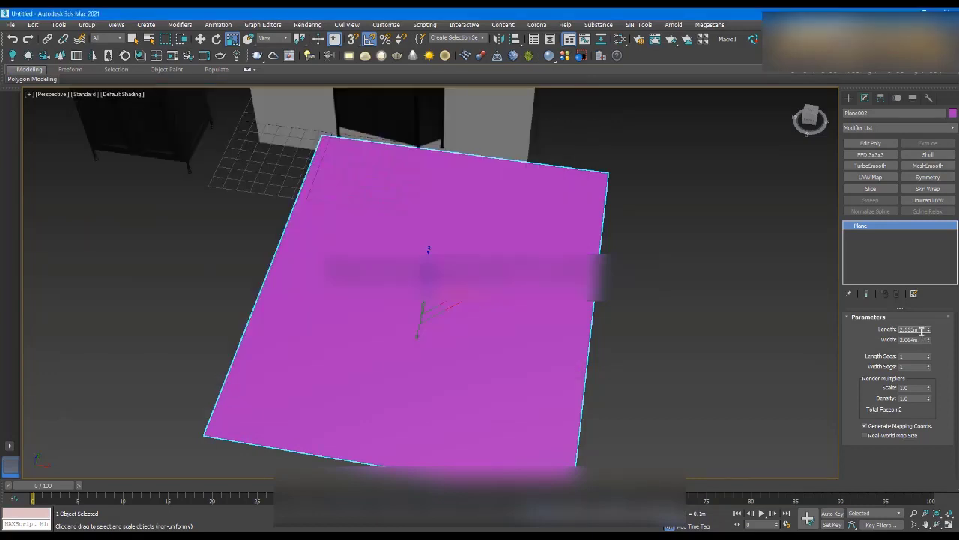
type("3")
key("Tab")
type("3")
key("Tab")
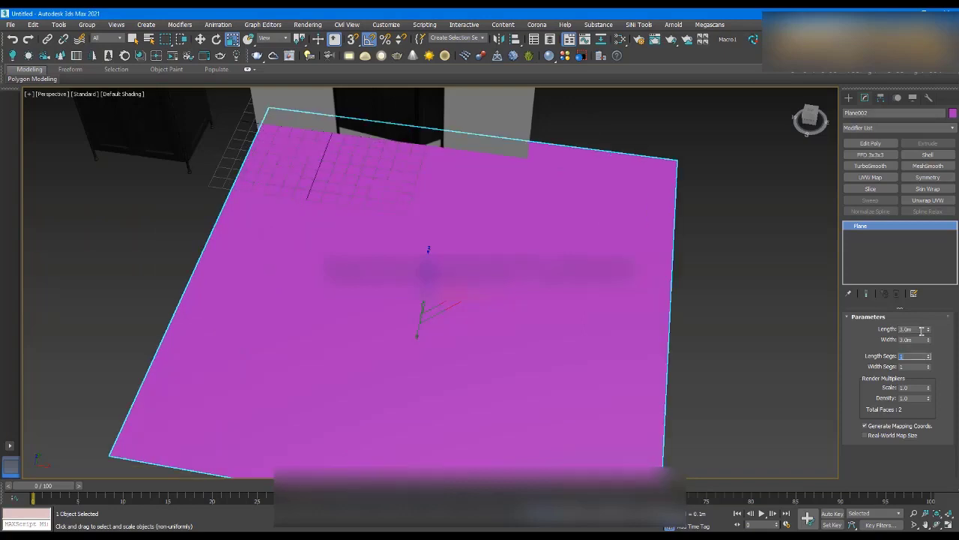
- Apply reference image 1 from the KORNSJÖ Cabinet with Black Mirror folder in File Explorer onto the new square plane in 3ds Max
left_click(919, 328)
key("alt+Tab")
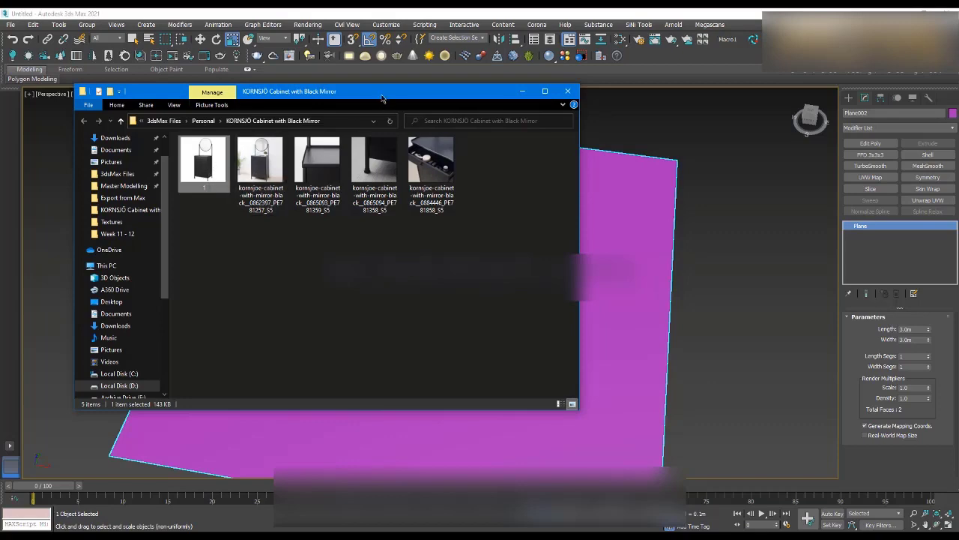
left_click_drag(203, 175, 851, 303)
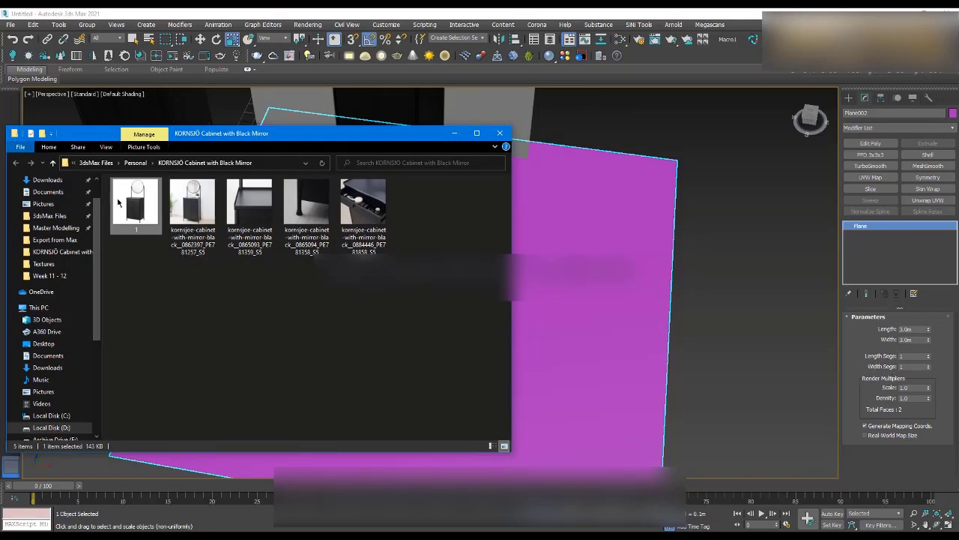
left_click_drag(139, 218, 577, 231)
left_click(455, 134)
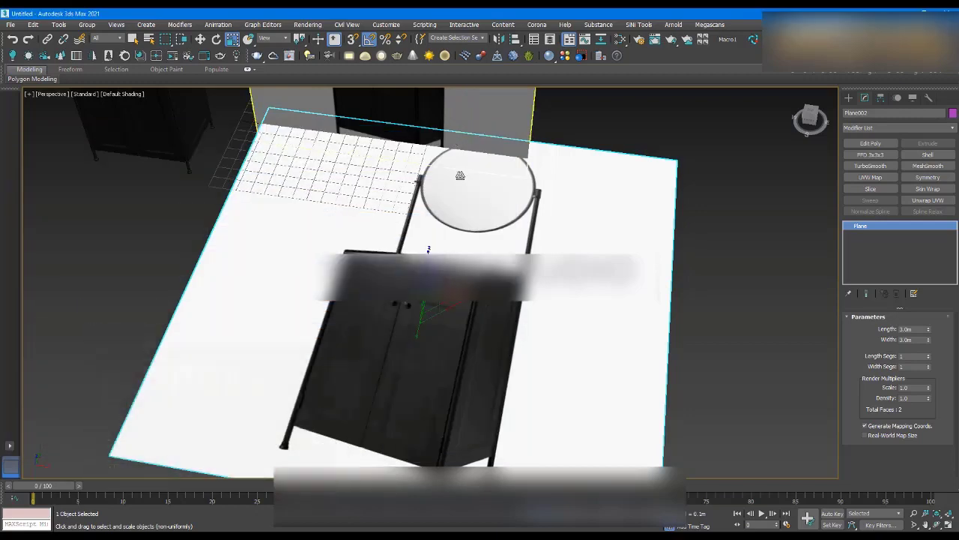
- Rotate the textured square plane upright about its X axis so the cabinet picture stands vertically
scroll(458, 174, "down", 5)
middle_click_drag(458, 176, 463, 201, "alt")
scroll(463, 201, "up", 5)
scroll(450, 217, "down", 5)
key("e")
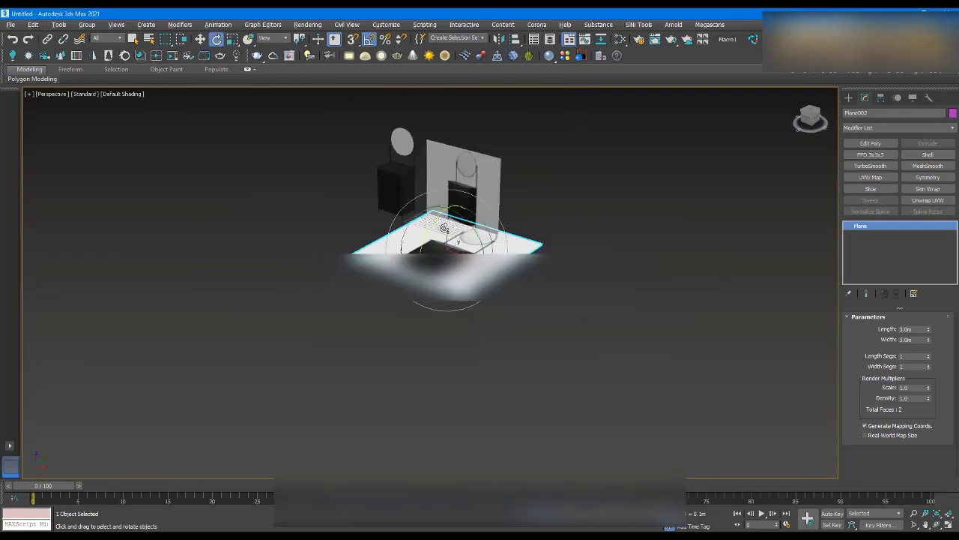
left_click_drag(424, 238, 424, 270)
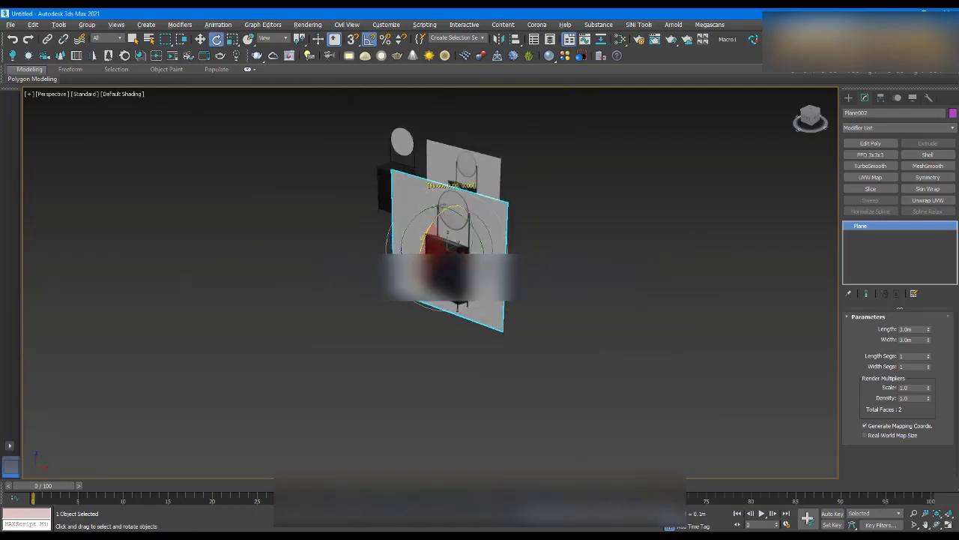
- Raise the upright square plane and shift it sideways so it clears the existing reference image plane
key("w")
middle_click_drag(446, 234, 459, 236, "alt")
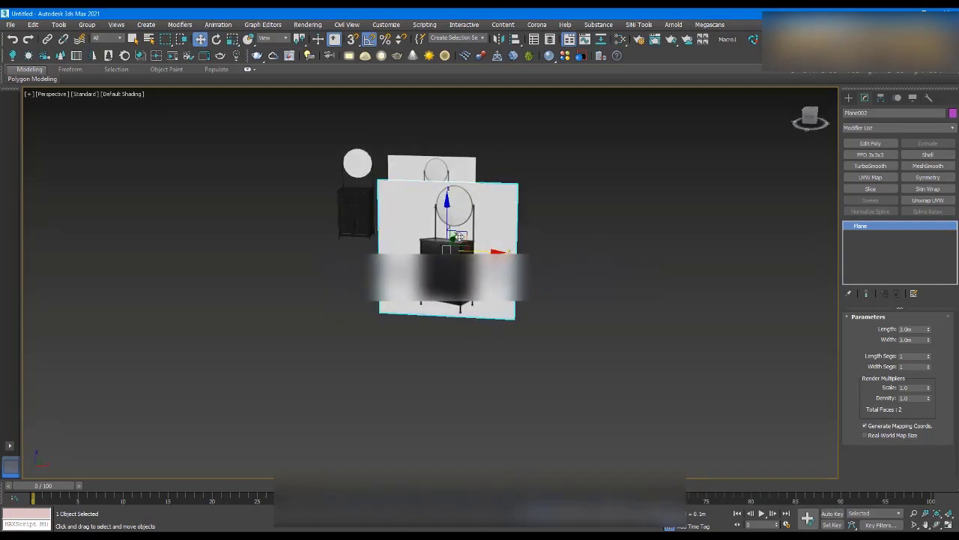
left_click_drag(459, 236, 515, 160)
scroll(530, 210, "down", 4)
middle_click_drag(538, 209, 472, 204, "alt")
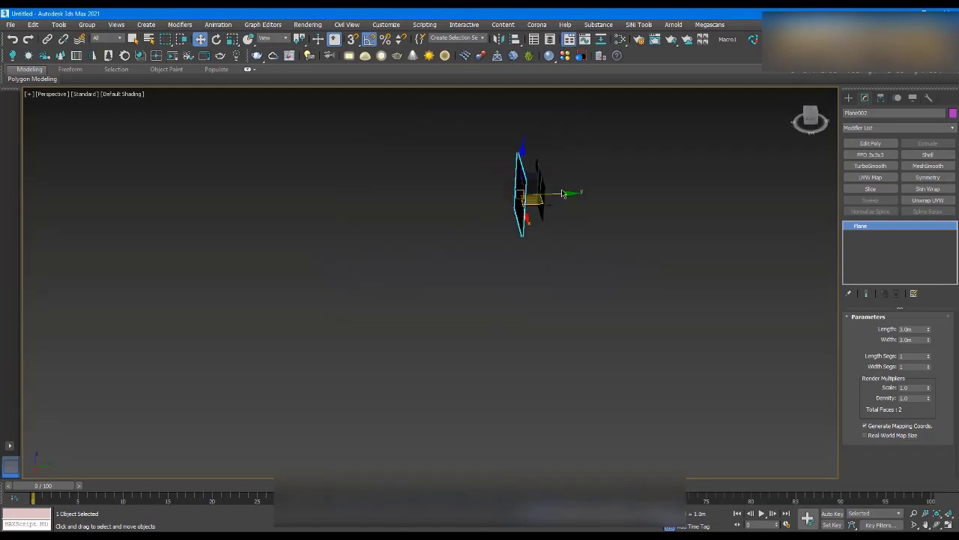
mouse_move(563, 193)
middle_mouse_down("alt")
mouse_move(552, 192)
mouse_move(608, 191)
mouse_move(552, 189)
middle_mouse_up("alt")
- Examine the proportions and close-up sharpness of the cabinet picture on the raised reference plane
scroll(532, 221, "down", 5)
scroll(513, 222, "up", 5)
scroll(488, 280, "up", 4)
middle_click_drag(517, 281, 483, 280, "alt")
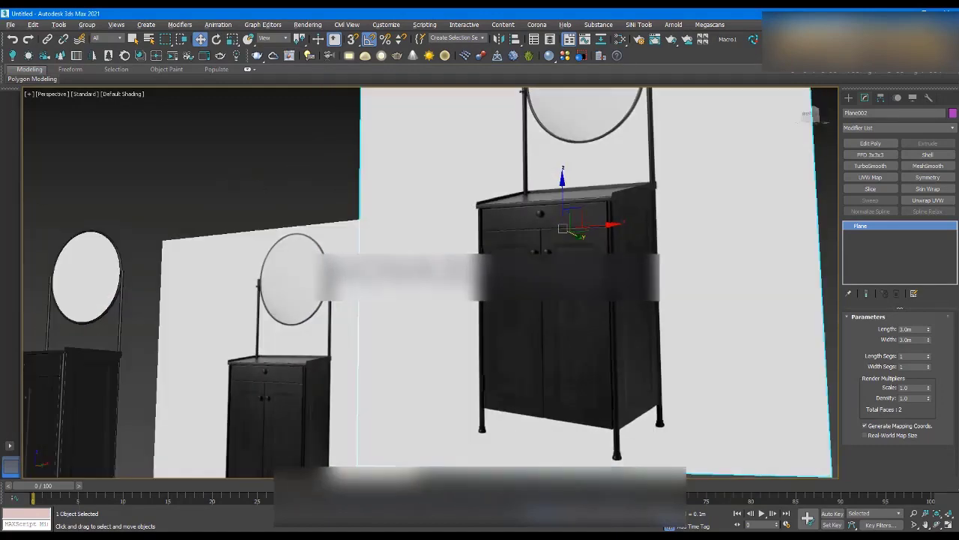
scroll(524, 247, "down", 5)
scroll(525, 247, "up", 2)
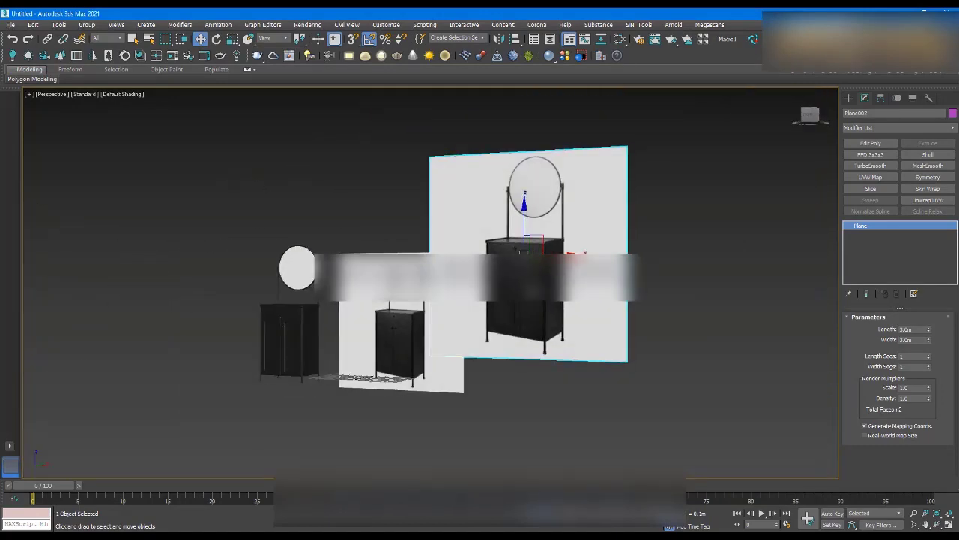
left_click(308, 188)
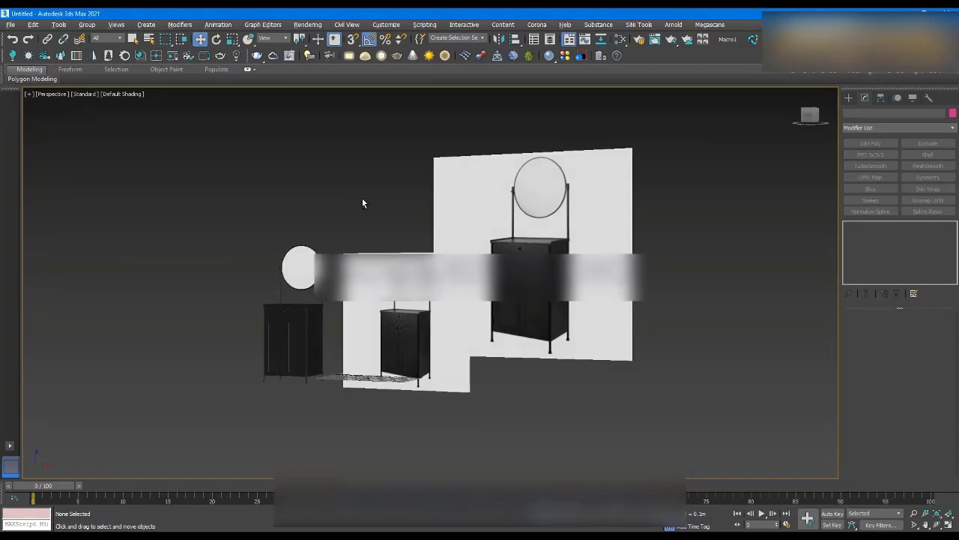
middle_click_drag(364, 203, 389, 202, "alt")
middle_click_drag(448, 237, 399, 250, "alt")
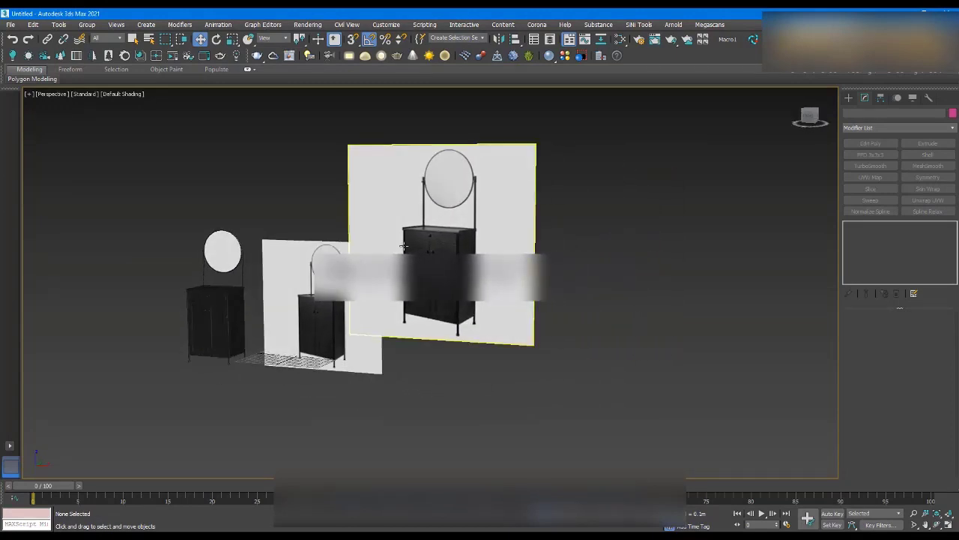
scroll(398, 250, "up", 3)
scroll(403, 209, "up", 6)
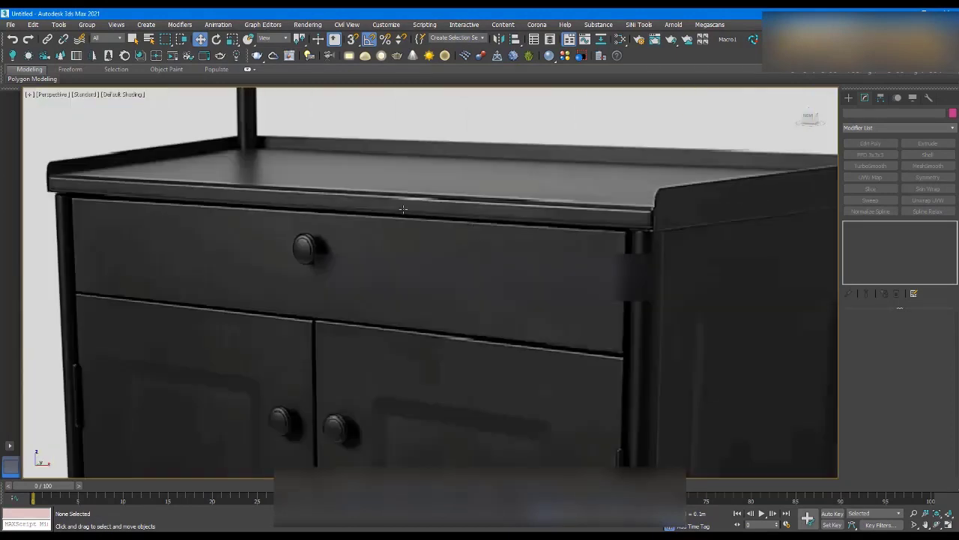
scroll(374, 197, "down", 3)
scroll(407, 207, "up", 5)
scroll(412, 187, "down", 10)
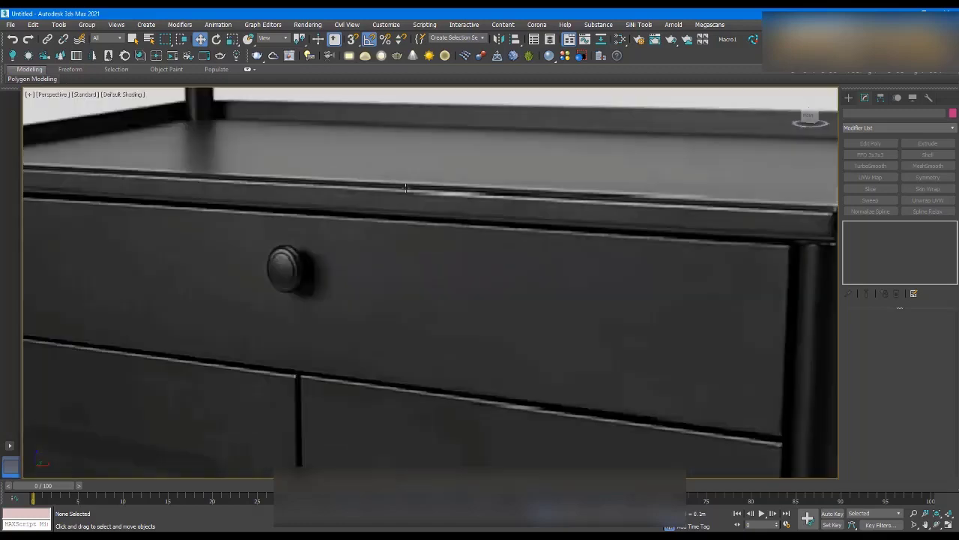
scroll(412, 186, "up", 4)
scroll(411, 198, "up", 4)
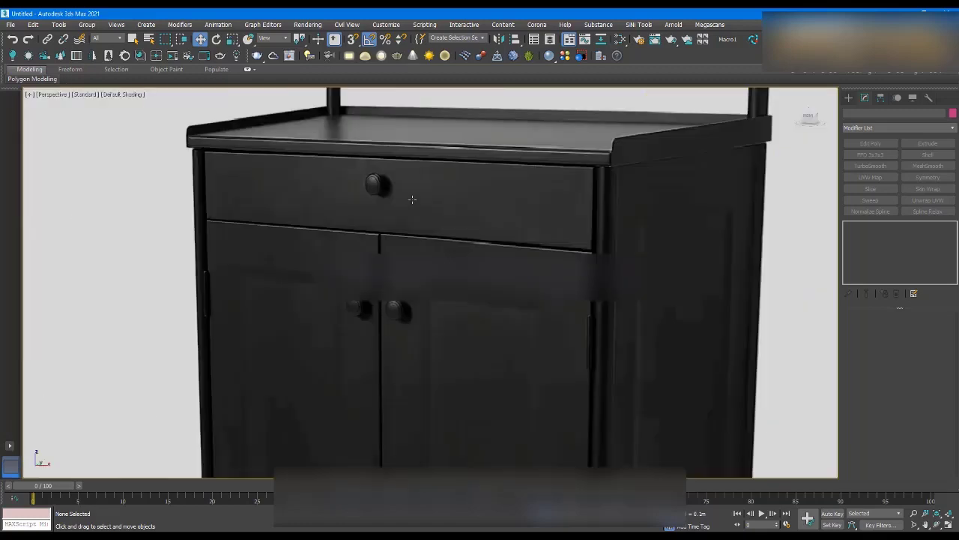
scroll(438, 189, "down", 10)
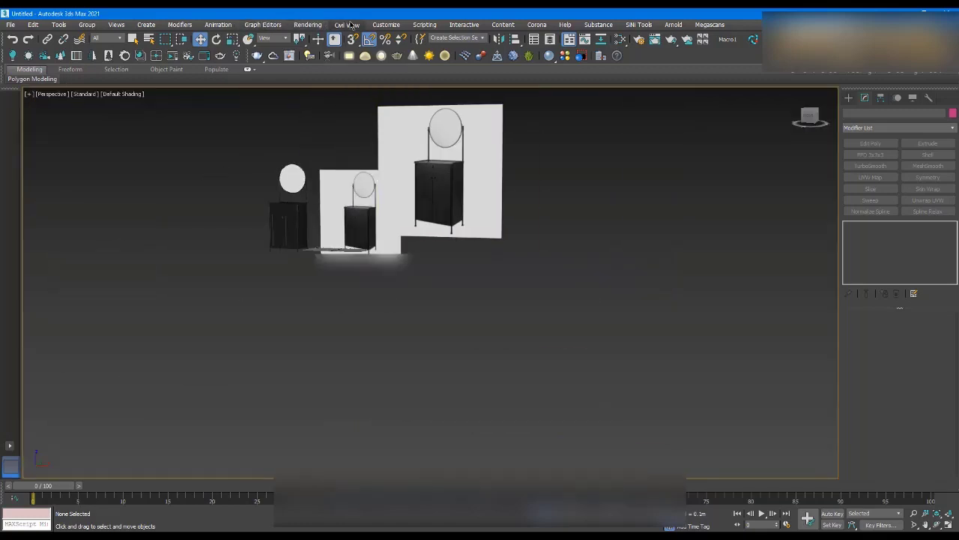
- Set the viewport's maximum procedural map, texture map and background resolutions to 1024 pixels, and inspect the reference image's sharpness up close
left_click(115, 24)
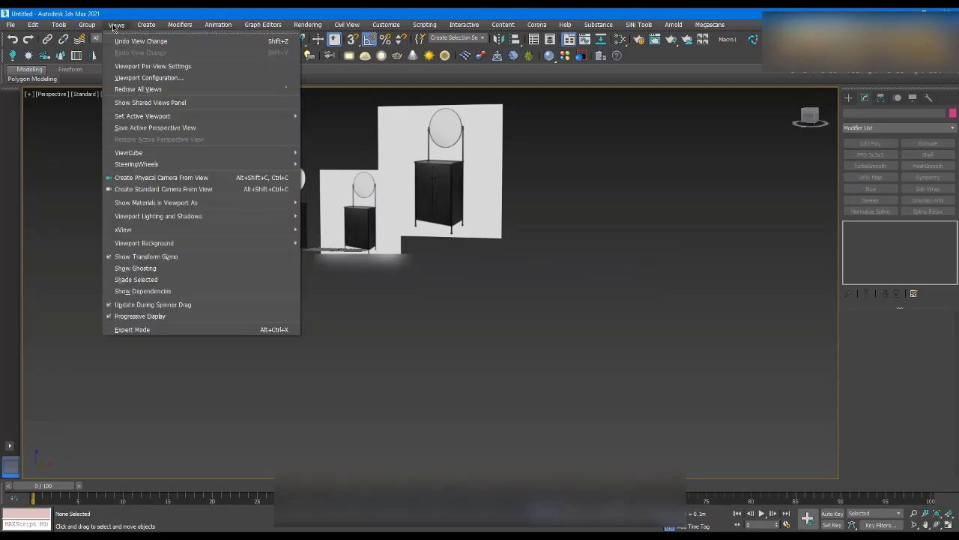
left_click(126, 79)
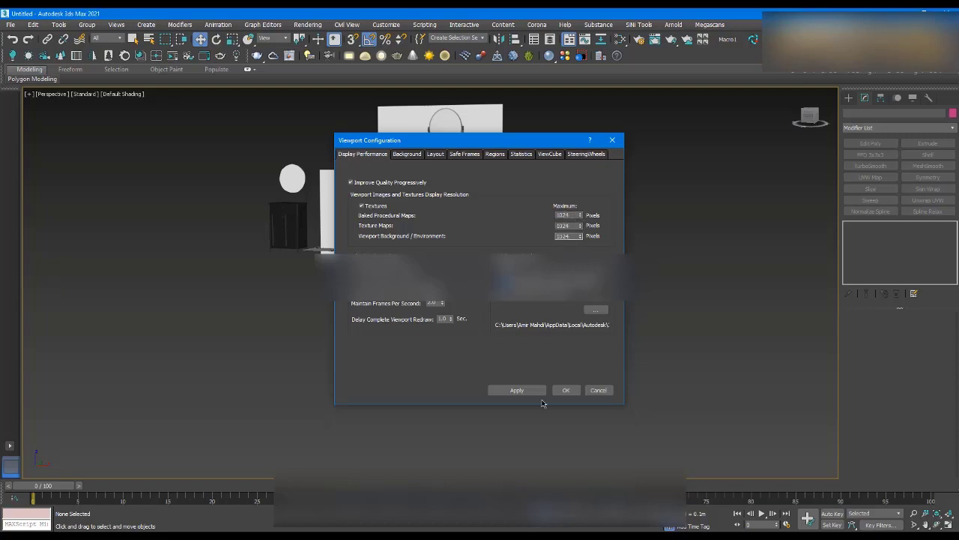
left_click(566, 389)
scroll(444, 168, "up", 10)
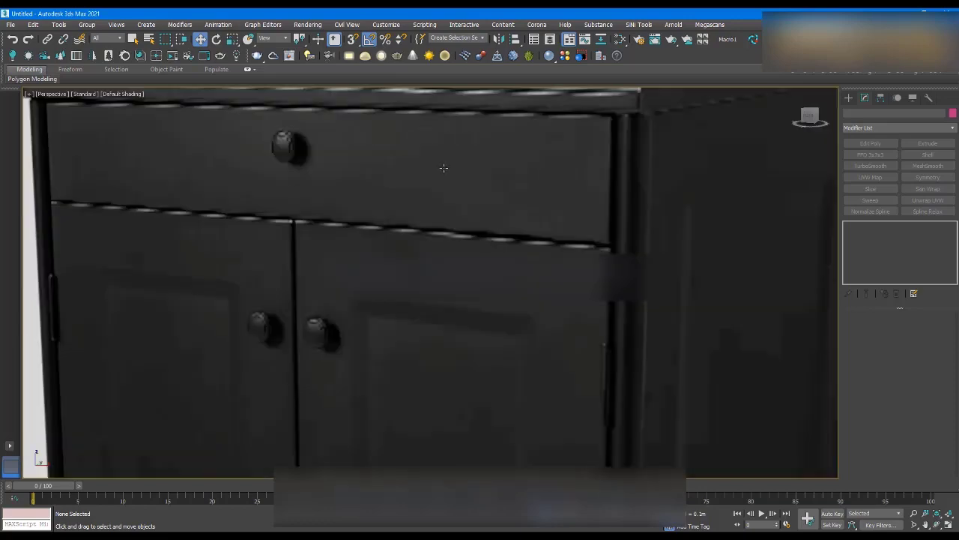
scroll(443, 168, "up", 5)
scroll(473, 232, "down", 8)
scroll(437, 210, "up", 4)
scroll(434, 209, "up", 5)
scroll(435, 209, "down", 5)
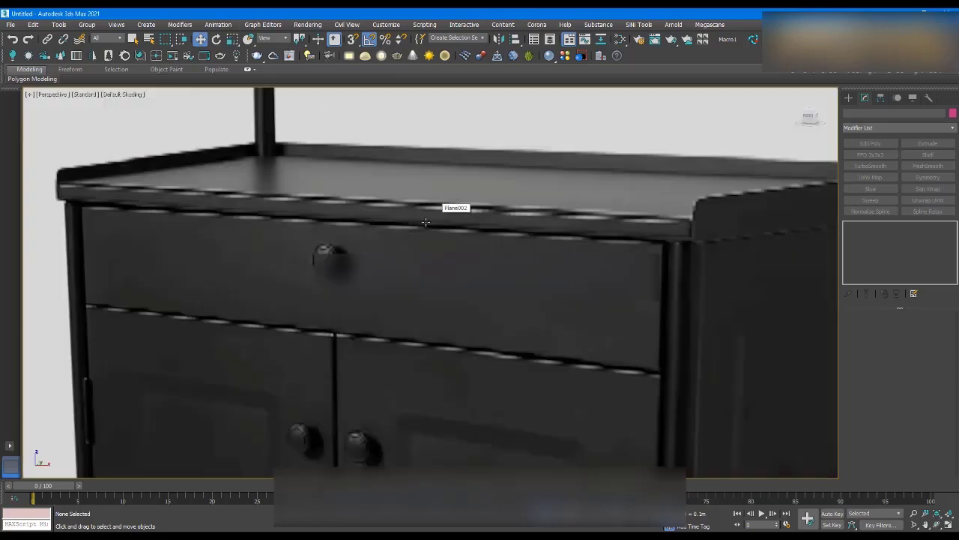
- Set the viewport's maximum procedural map, texture map and background resolutions to 2048 pixels
left_click(114, 24)
left_click(146, 65)
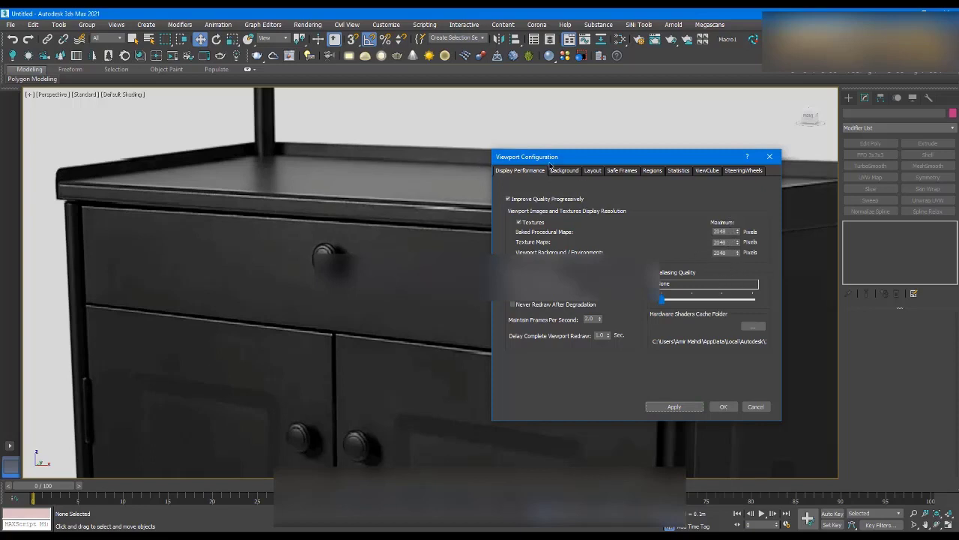
left_click(724, 406)
scroll(431, 227, "down", 4)
- Delete the raised square reference plane, keeping the original reference image plane beside the finished cabinet
left_click(460, 242)
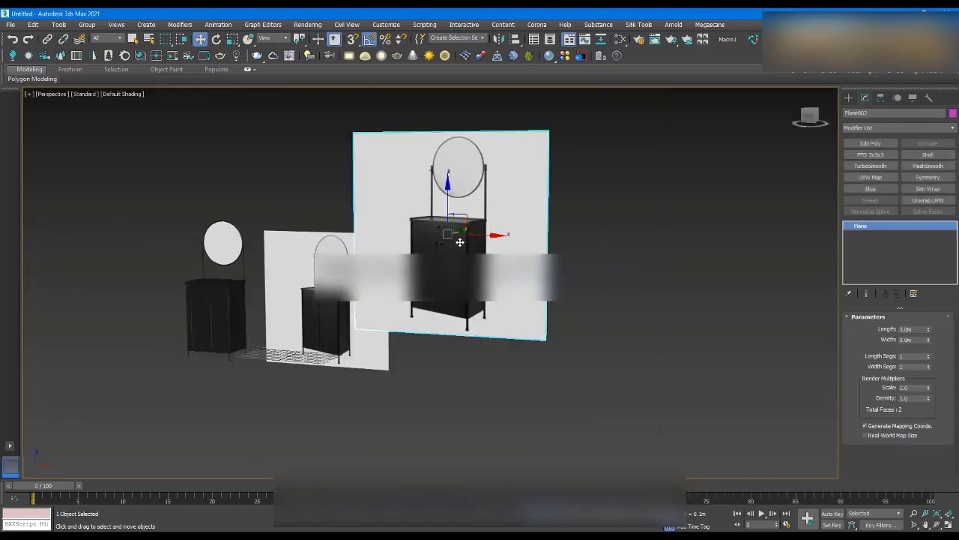
key("Delete")
middle_click_drag(450, 247, 461, 248, "alt")
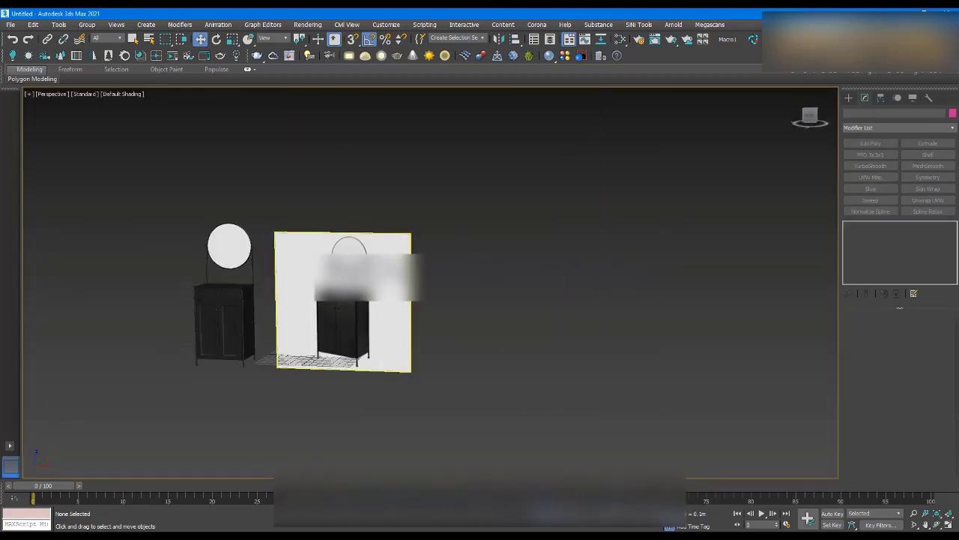
scroll(217, 297, "up", 4)
middle_click_drag(492, 308, 419, 307, "alt")
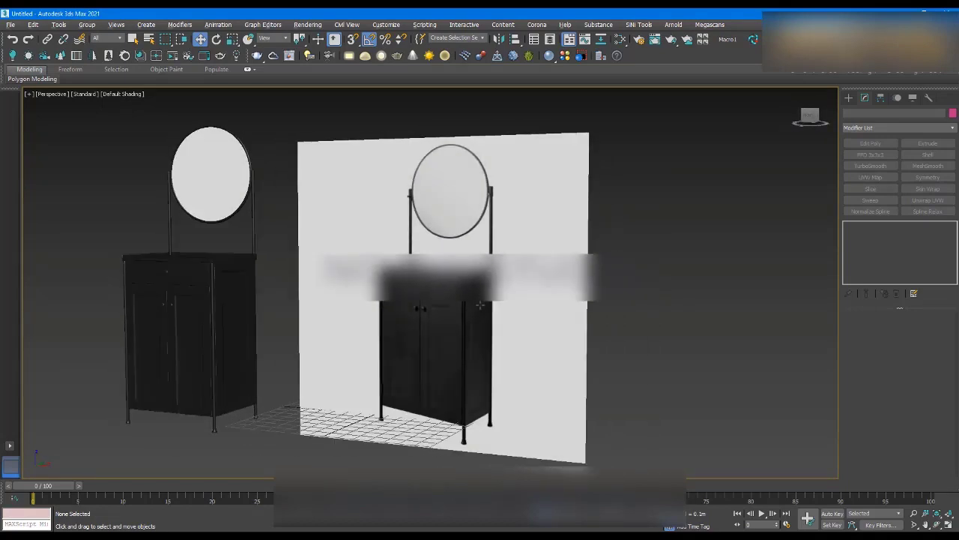
middle_click_drag(345, 203, 422, 323, "alt")
scroll(282, 320, "up", 4)
scroll(404, 309, "down", 4)
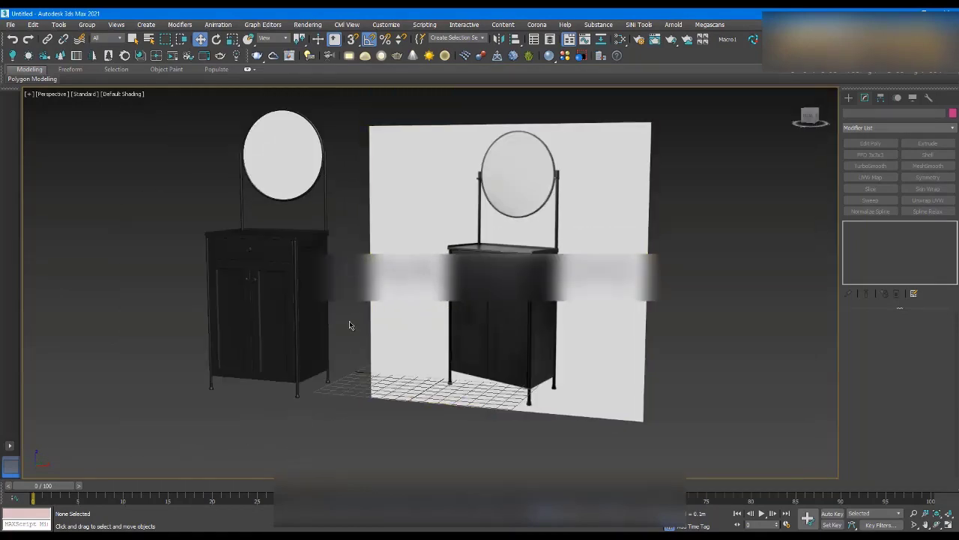
- Pull the plain box out of the finished cabinet model, place it in front of the reference image plane and check its dimensions
middle_click_drag(349, 322, 372, 299, "alt")
left_click(390, 286)
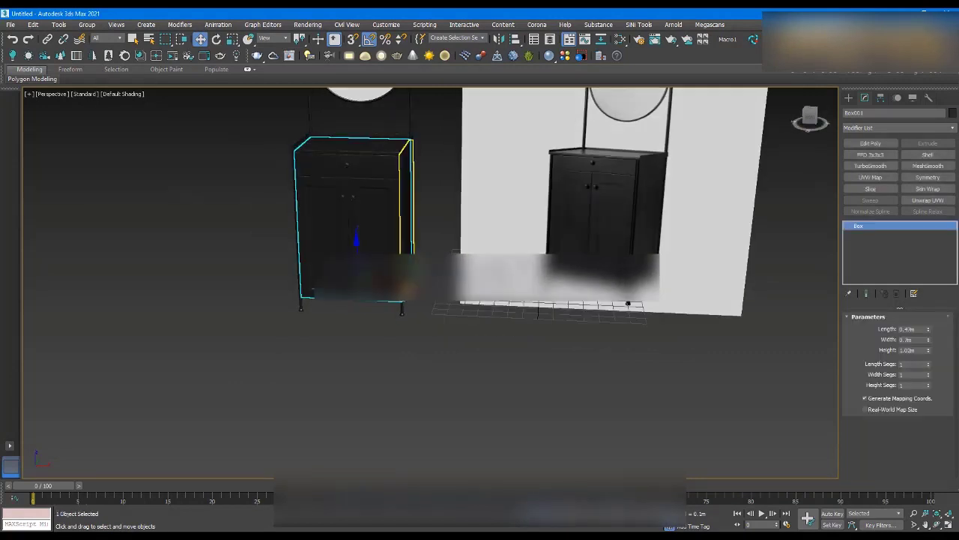
left_click_drag(404, 291, 622, 311)
mouse_move(622, 312)
middle_mouse_down("alt")
mouse_move(570, 301)
mouse_move(604, 311)
middle_mouse_up("alt")
scroll(604, 311, "down", 2)
scroll(621, 218, "up", 4)
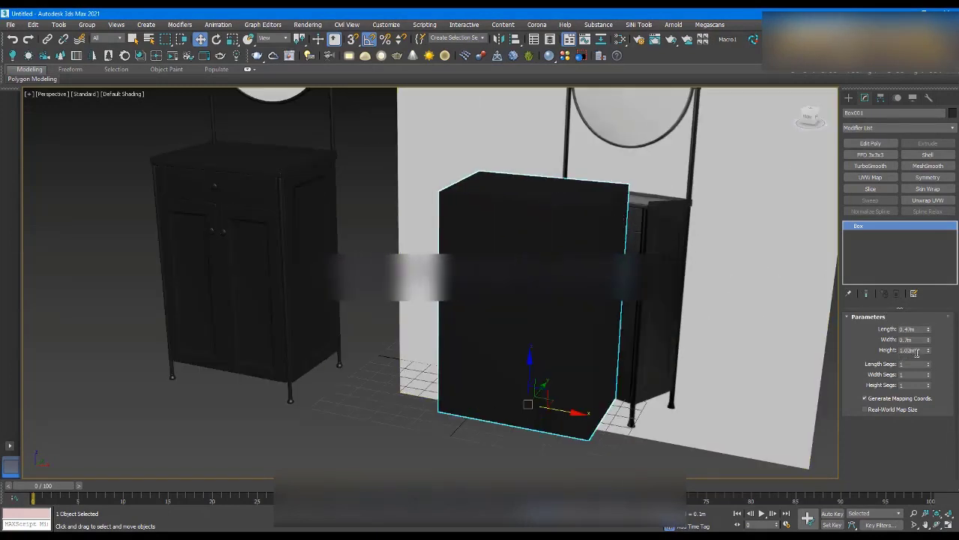
- Move the plain black box to the far side of the finished cabinet, away from the reference image plane
scroll(481, 233, "down", 5)
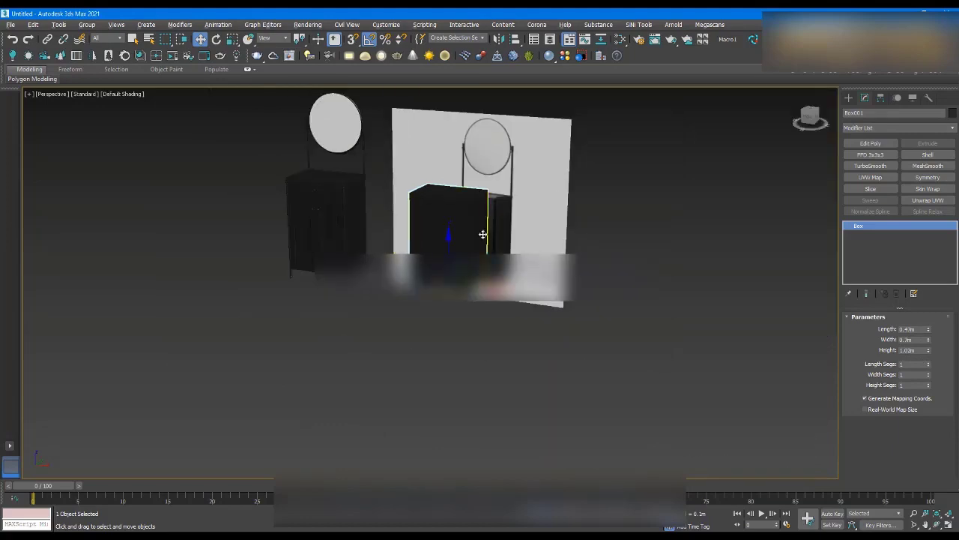
middle_click_drag(482, 234, 510, 233, "alt")
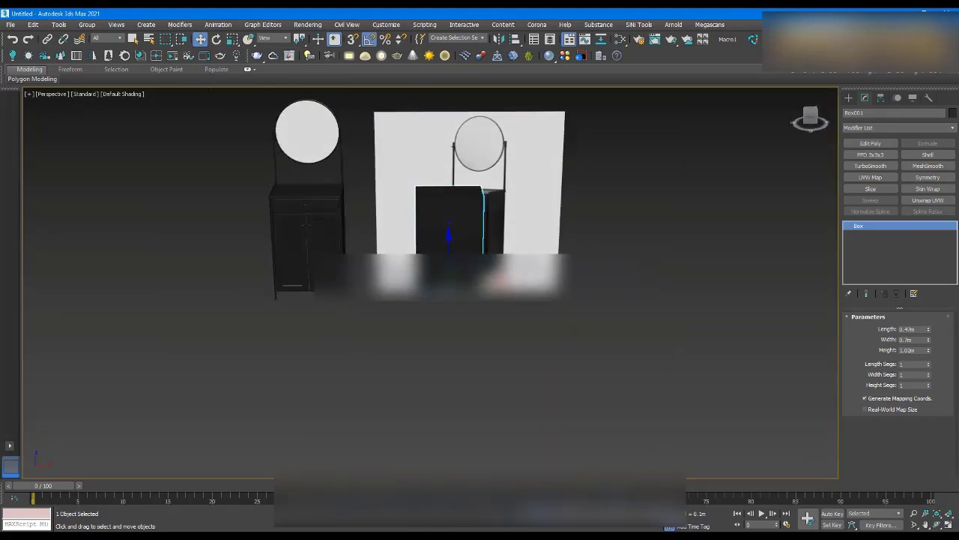
left_click_drag(464, 225, 232, 213)
scroll(216, 194, "up", 4)
middle_click_drag(245, 205, 235, 224, "alt")
scroll(237, 224, "down", 4)
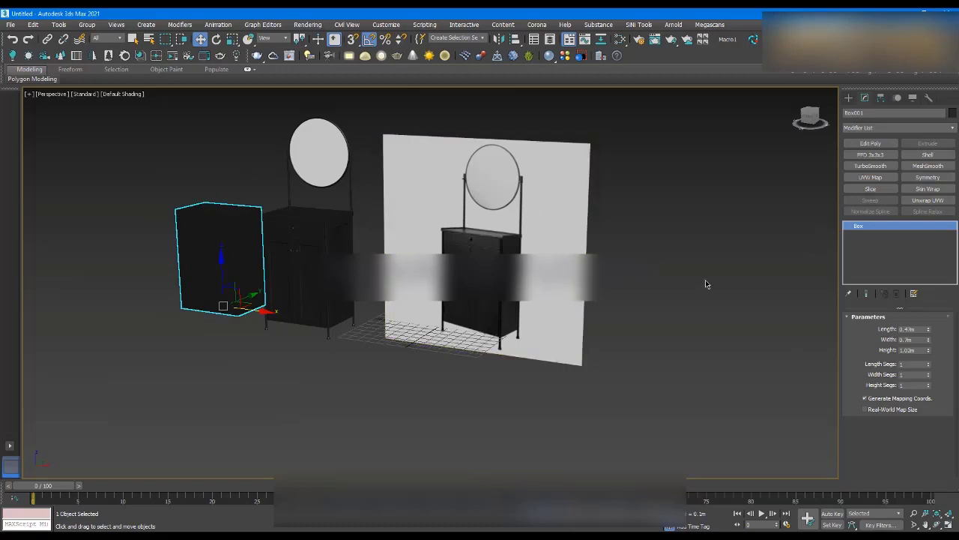
- Draw a new box about 0.88 m wide and 1.23 m high on the ground in front of the reference image plane
left_click(707, 281)
left_click(848, 98)
left_click(878, 159)
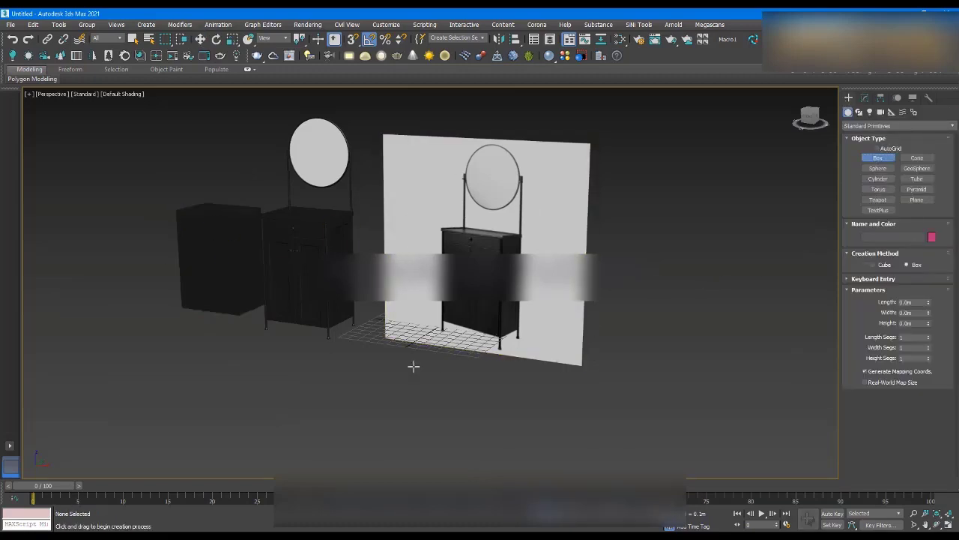
middle_click_drag(418, 349, 425, 367, "alt")
left_click_drag(455, 375, 338, 391)
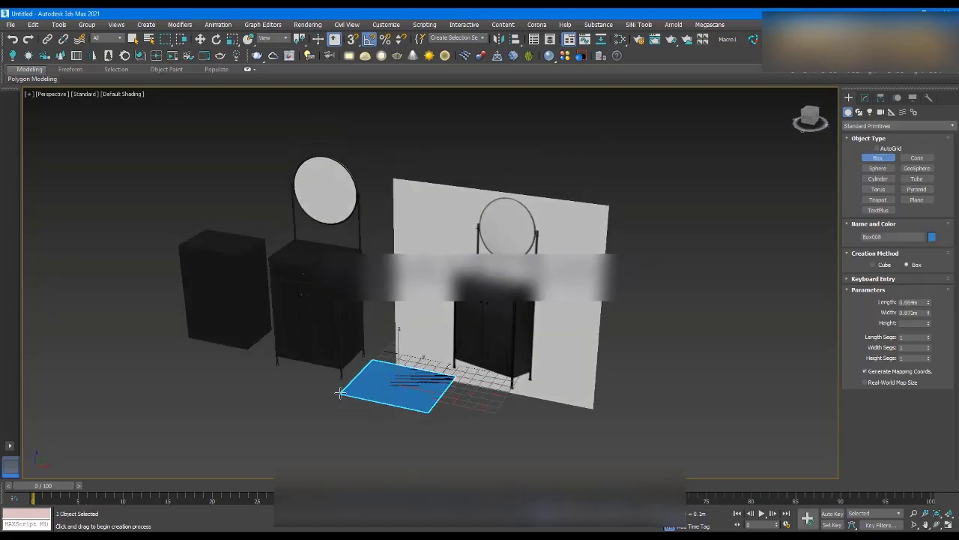
left_click(339, 300)
middle_click_drag(398, 327, 398, 331, "alt")
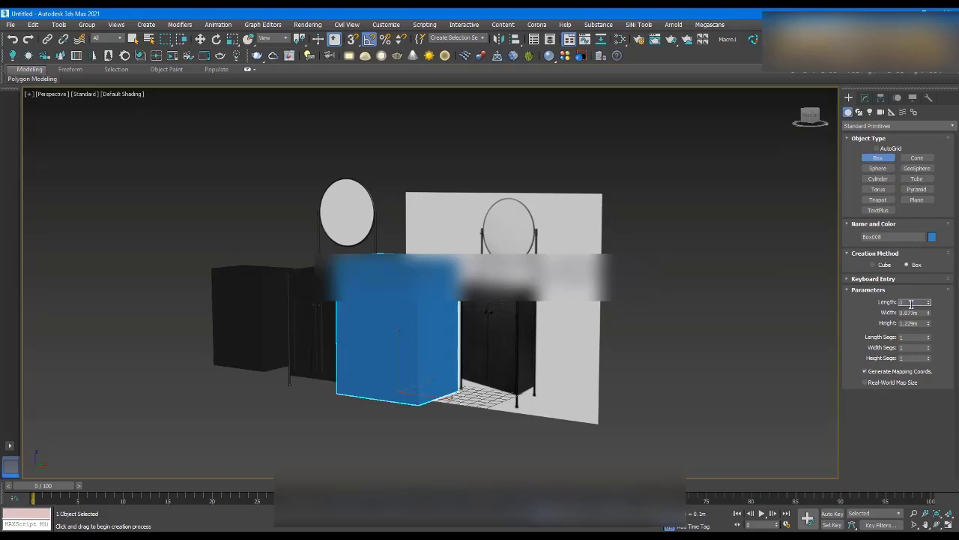
- Match the blue box to the plain black box by setting its length to 0.47 m, width to 0.7 m and height to 1.02 m
key("Tab")
right_click(261, 288)
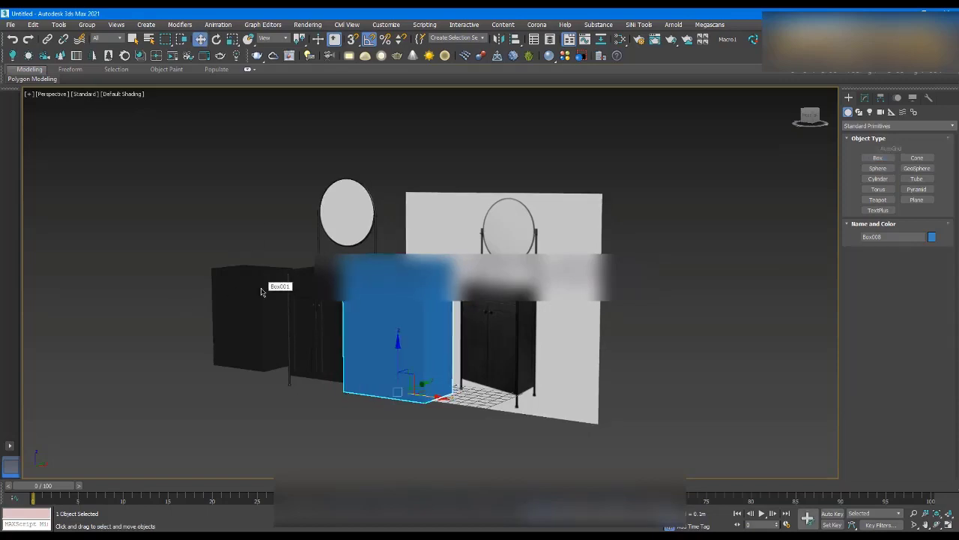
left_click(261, 288)
left_click(865, 97)
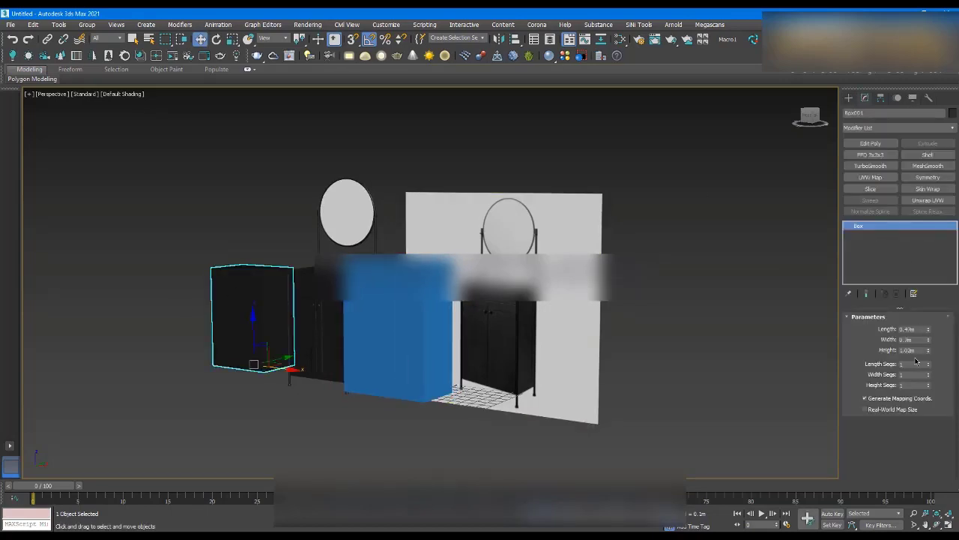
left_click(388, 316)
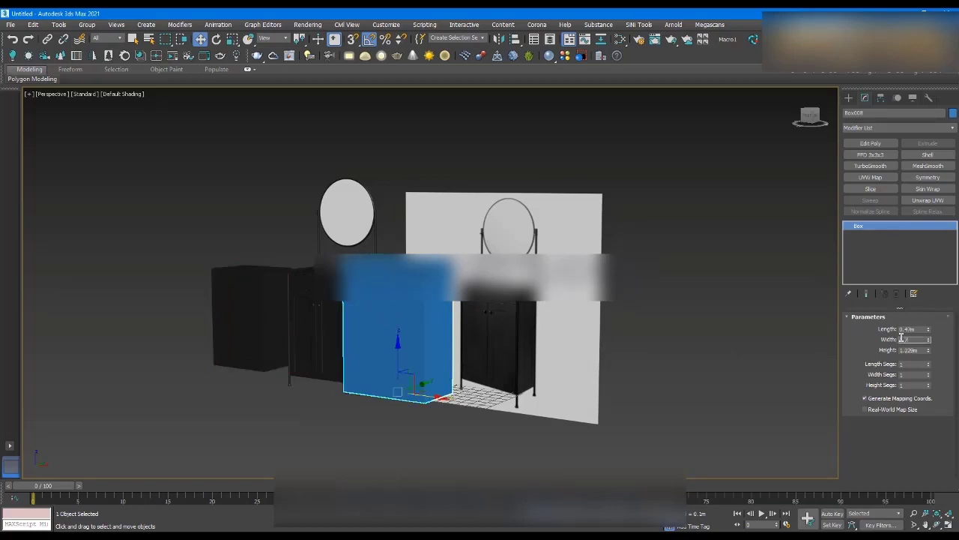
key("Tab")
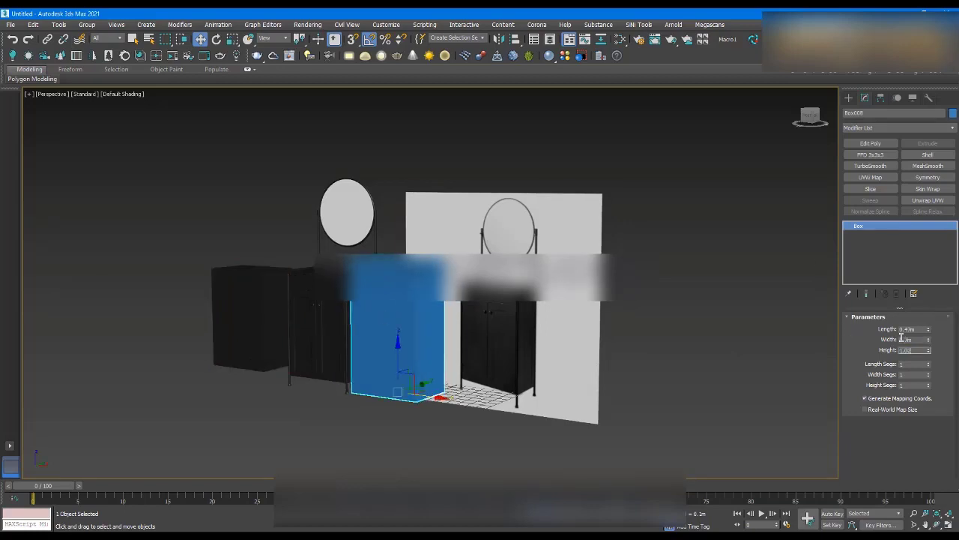
key("Return")
- In the Front view, move the blue box sideways along X past the reference image plane, clear of its right edge
mouse_move(570, 246)
middle_mouse_down("alt")
mouse_move(671, 296)
mouse_move(566, 259)
middle_mouse_up("alt")
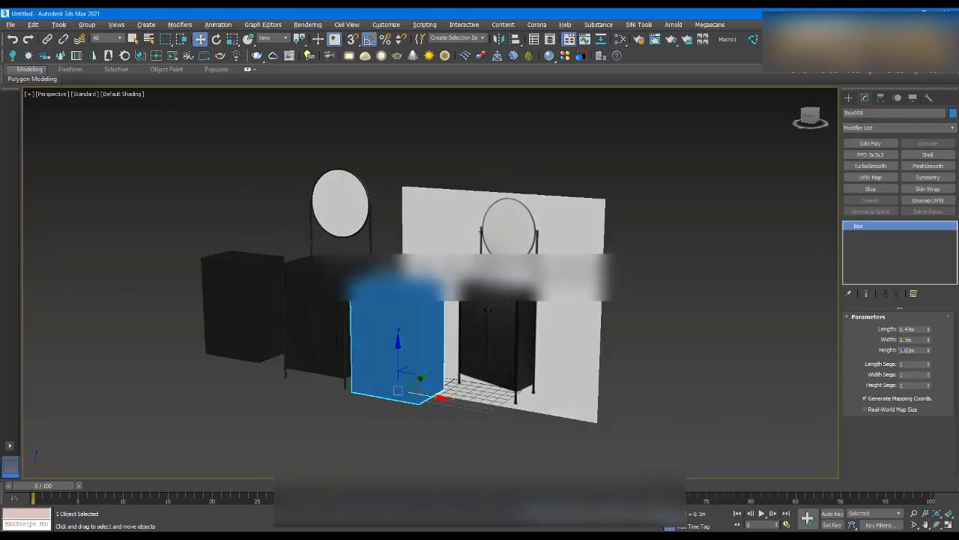
middle_click_drag(431, 322, 267, 259, "alt")
scroll(397, 317, "up", 5)
scroll(420, 316, "down", 3)
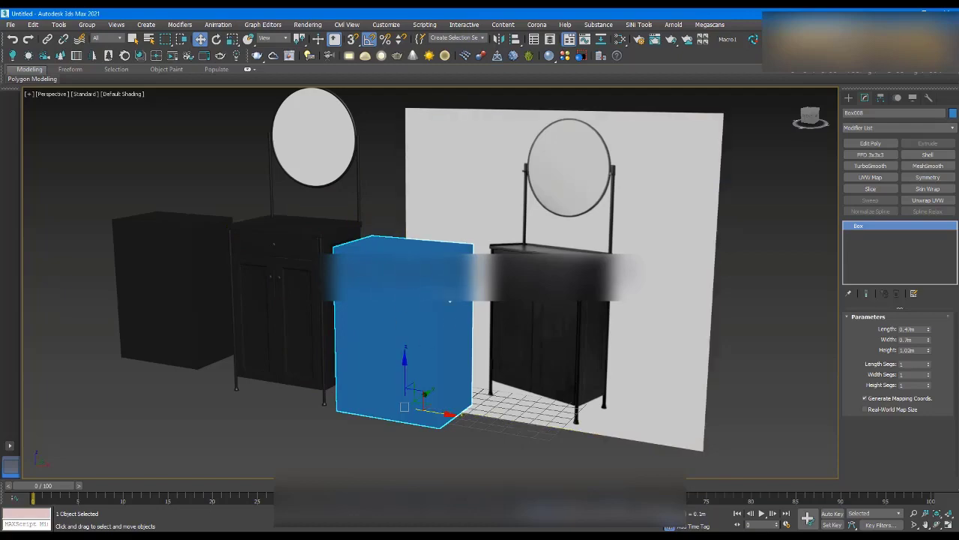
middle_click_drag(449, 301, 472, 317, "alt")
key("f")
scroll(471, 317, "down", 6)
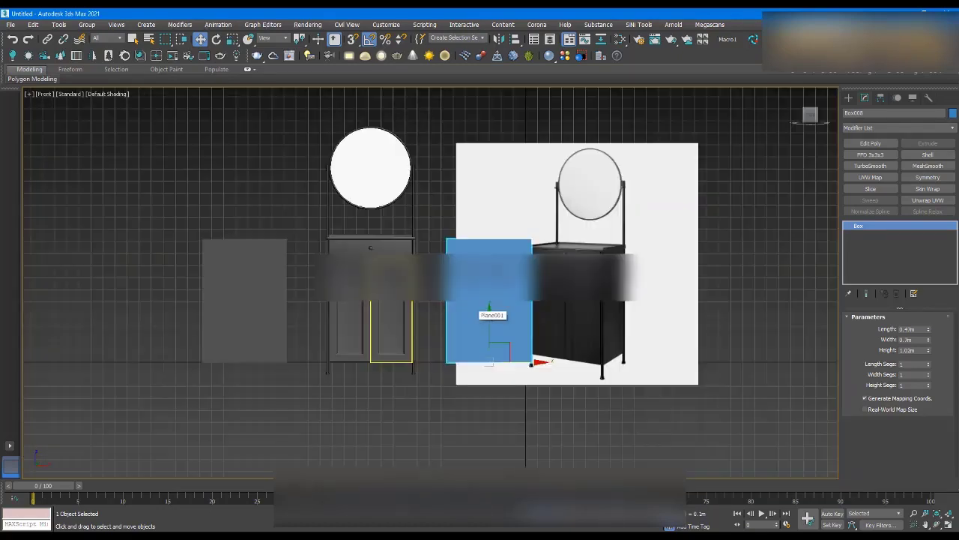
scroll(471, 317, "down", 3)
scroll(459, 281, "down", 2)
scroll(514, 303, "up", 4)
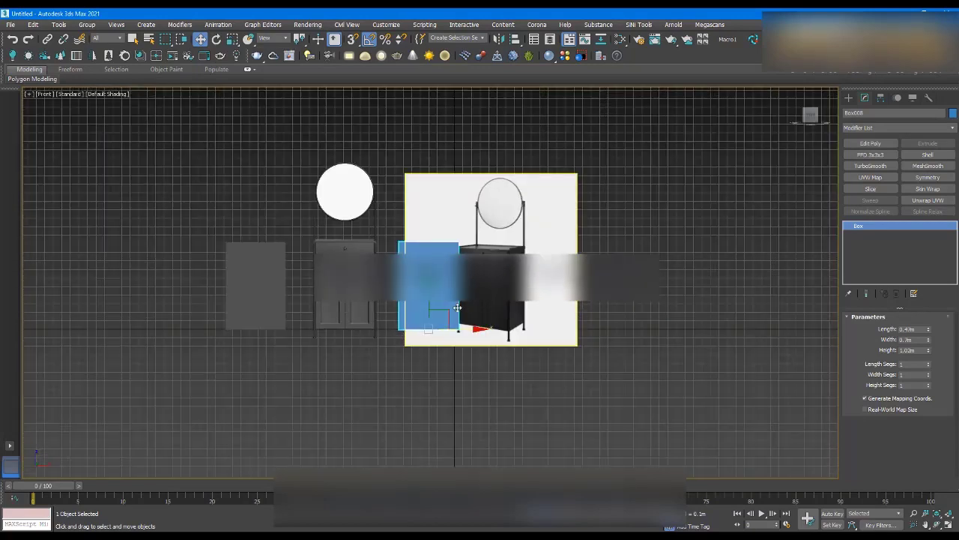
left_click_drag(440, 317, 341, 312)
left_click_drag(419, 335, 736, 336)
scroll(368, 292, "up", 8)
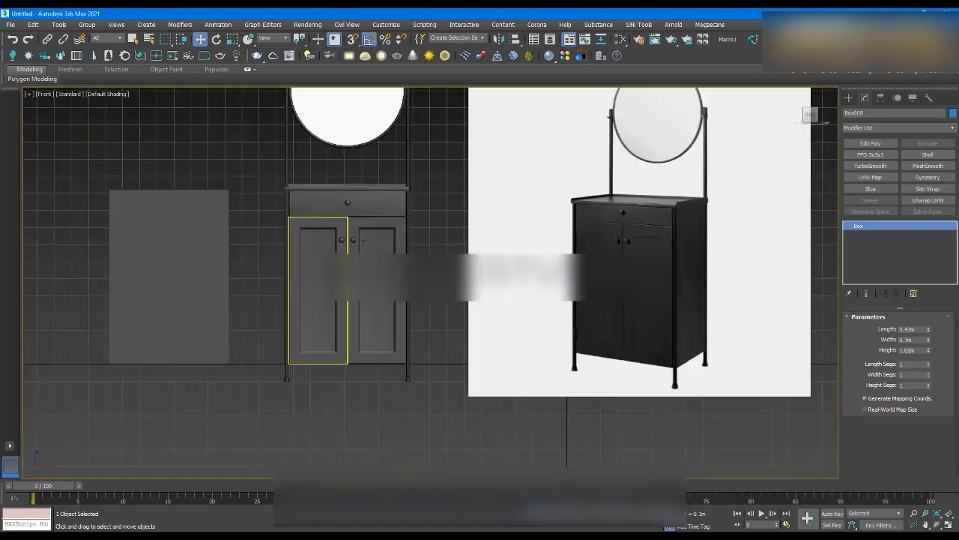
scroll(404, 168, "down", 12)
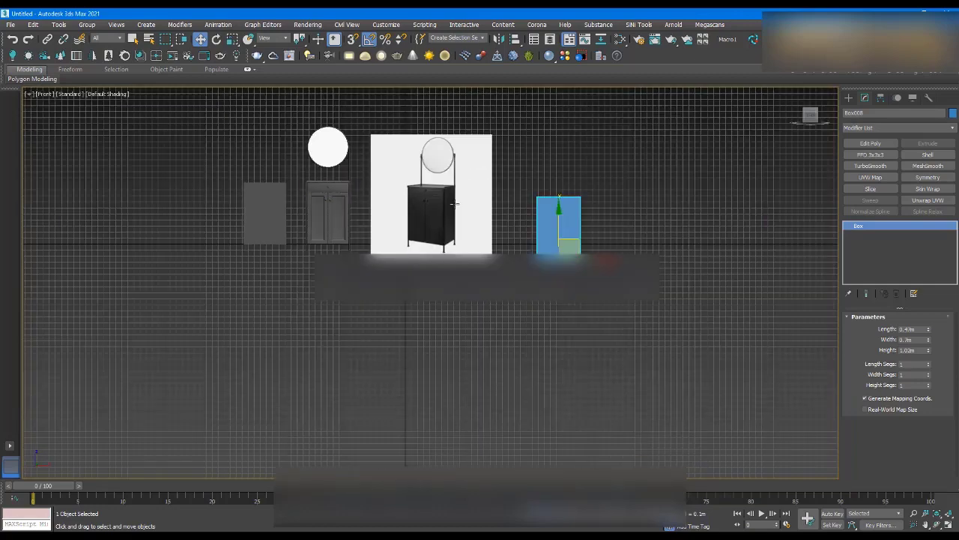
scroll(562, 199, "up", 5)
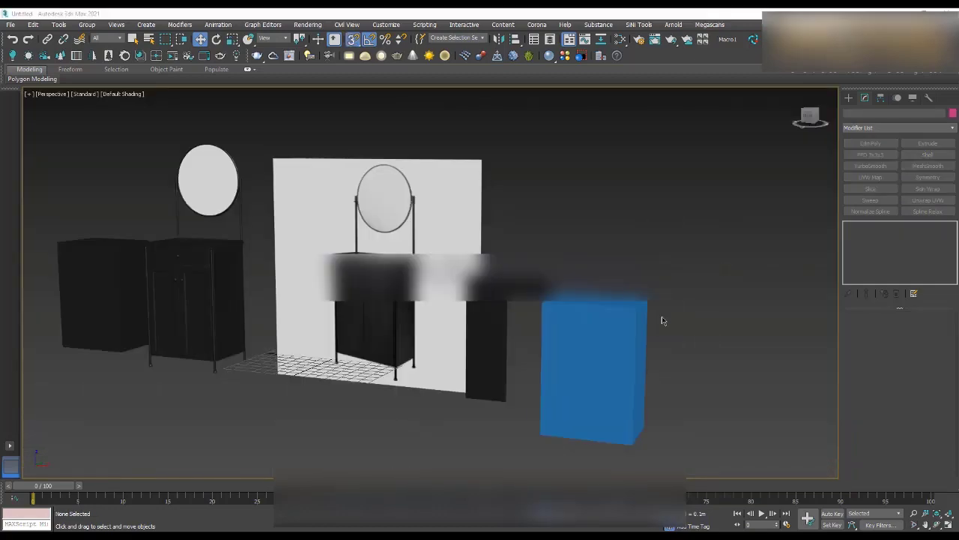
- Check the drawer-front panel's dimensions and snap the panel into place along the top of the blue box in the Front view
left_click(634, 379)
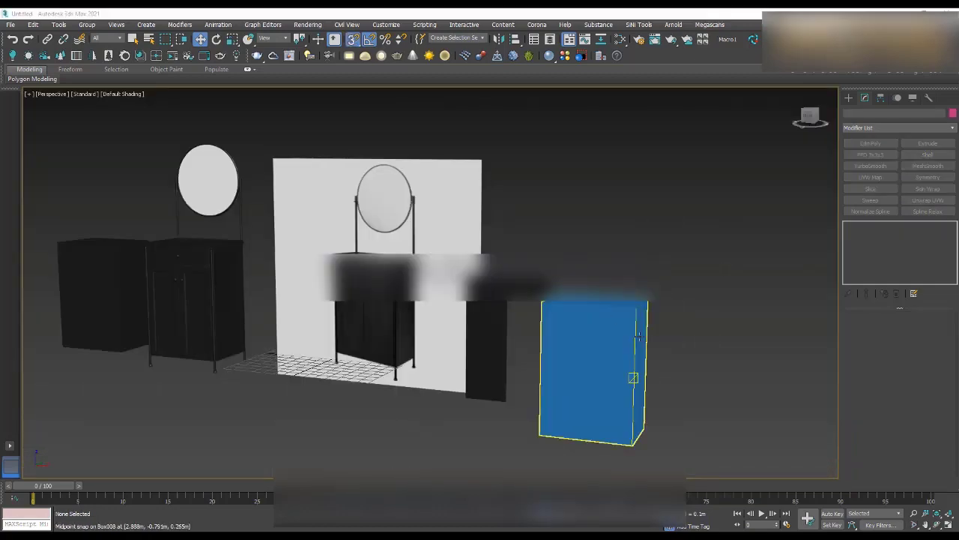
scroll(634, 379, "up", 3)
scroll(239, 228, "up", 8)
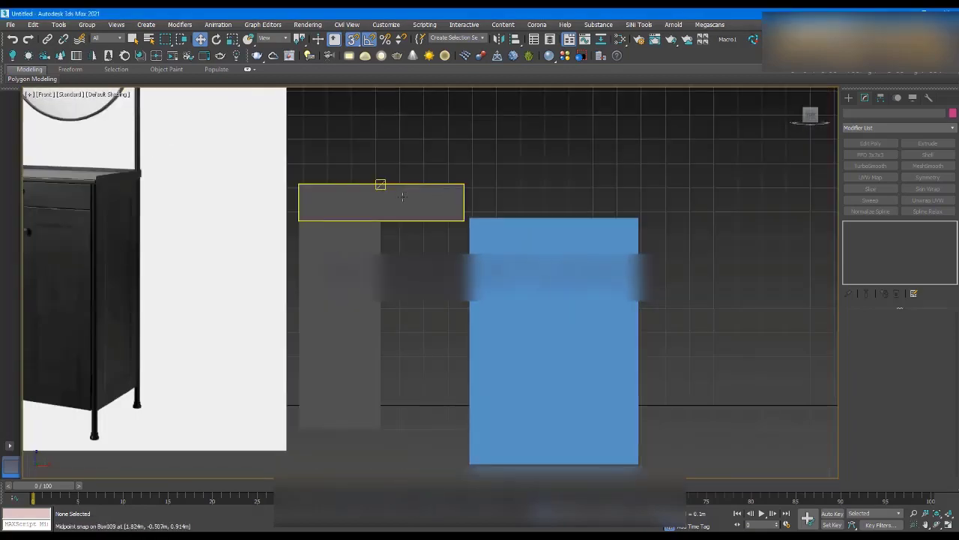
left_click(402, 196)
scroll(402, 198, "down", 6)
scroll(277, 176, "up", 3)
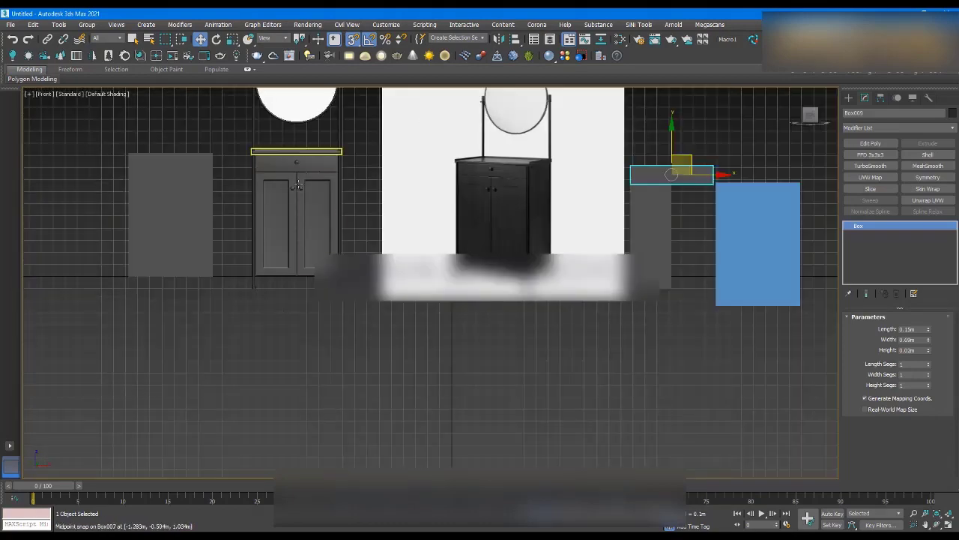
scroll(731, 225, "up", 3)
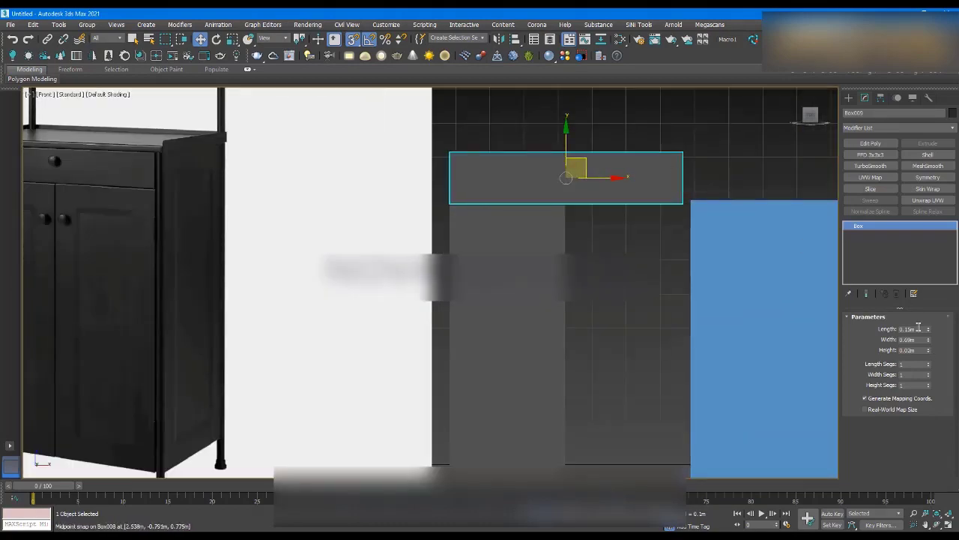
scroll(602, 231, "down", 6)
scroll(706, 192, "up", 6)
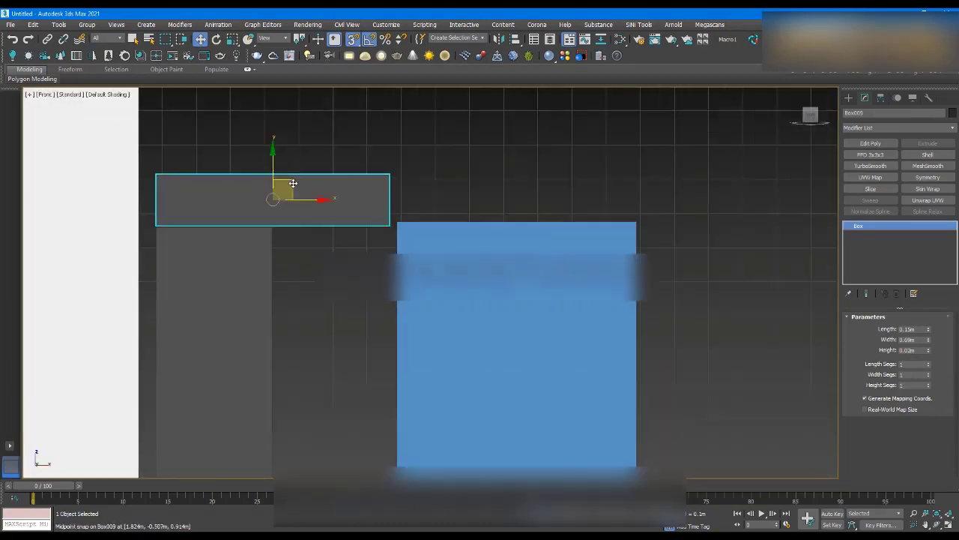
left_click_drag(293, 183, 517, 249)
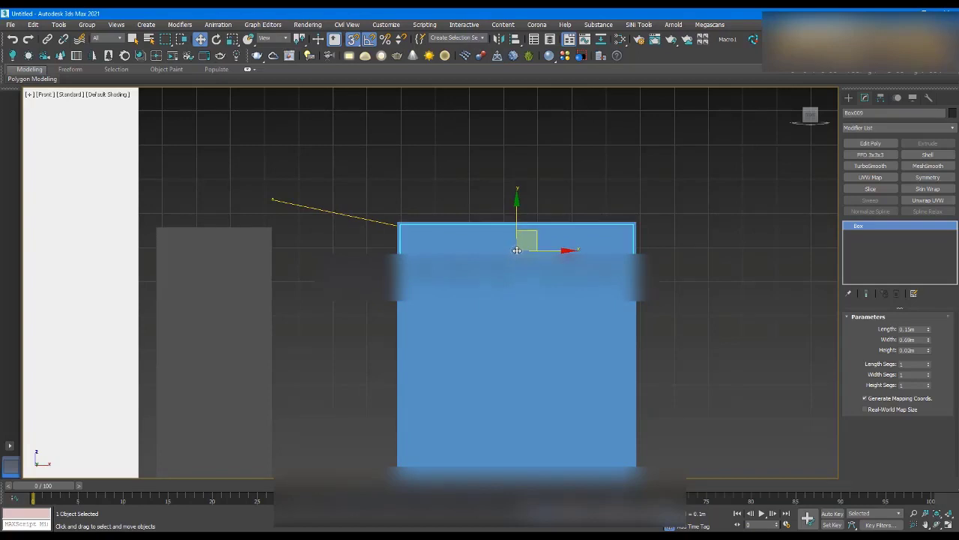
- Move the door panel beneath the drawer front, aligning its outer edge with the drawer front's left edge in wireframe display
left_click(290, 251)
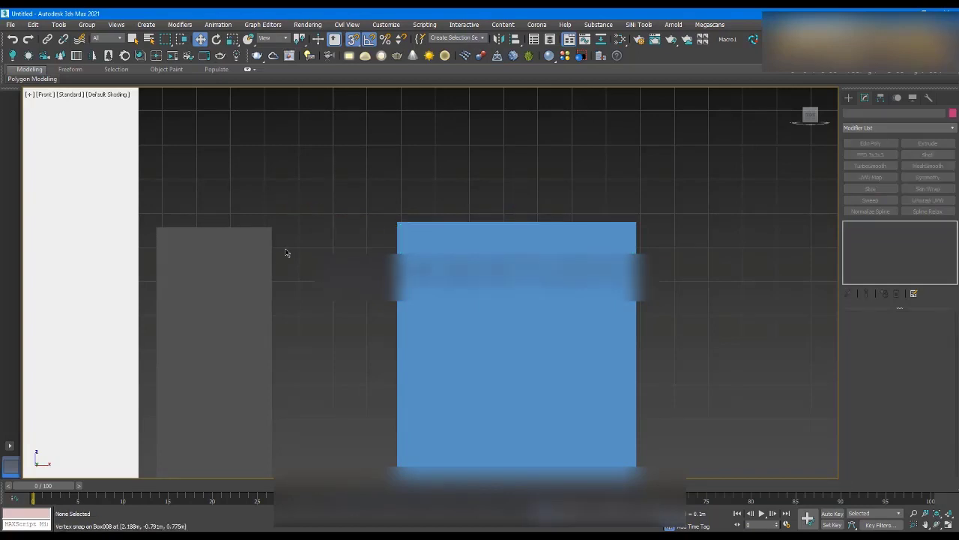
left_click(268, 248)
scroll(311, 203, "down", 5)
left_click_drag(274, 267, 387, 312)
key("F3")
scroll(317, 207, "up", 6)
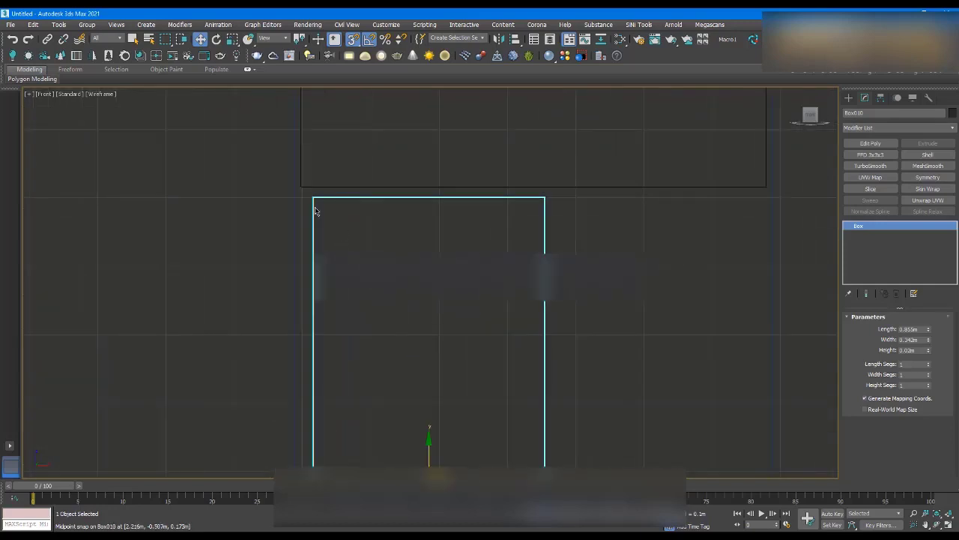
left_click_drag(330, 194, 297, 190)
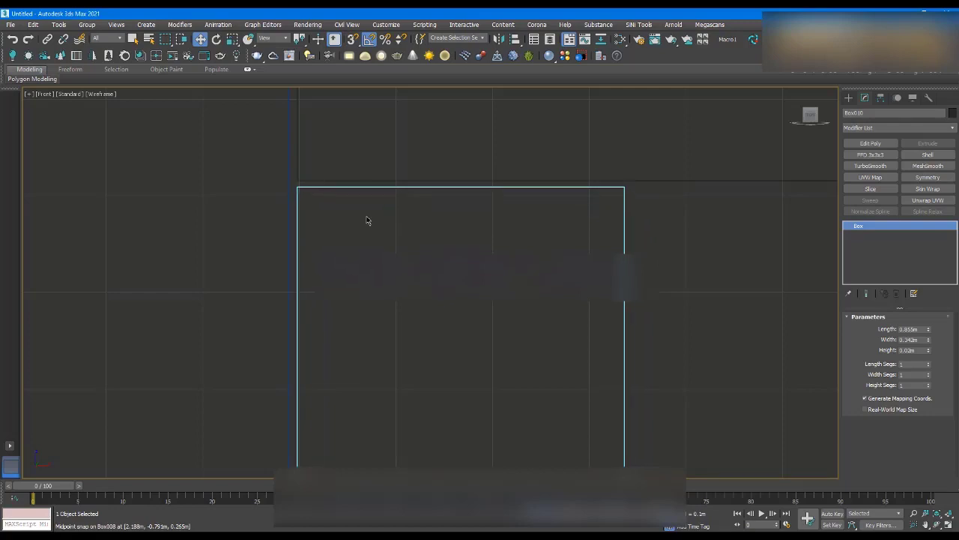
- Examine how the door panel's edges and lower corner line up with the blue box and the finished cabinet
scroll(356, 210, "down", 6)
scroll(437, 388, "up", 5)
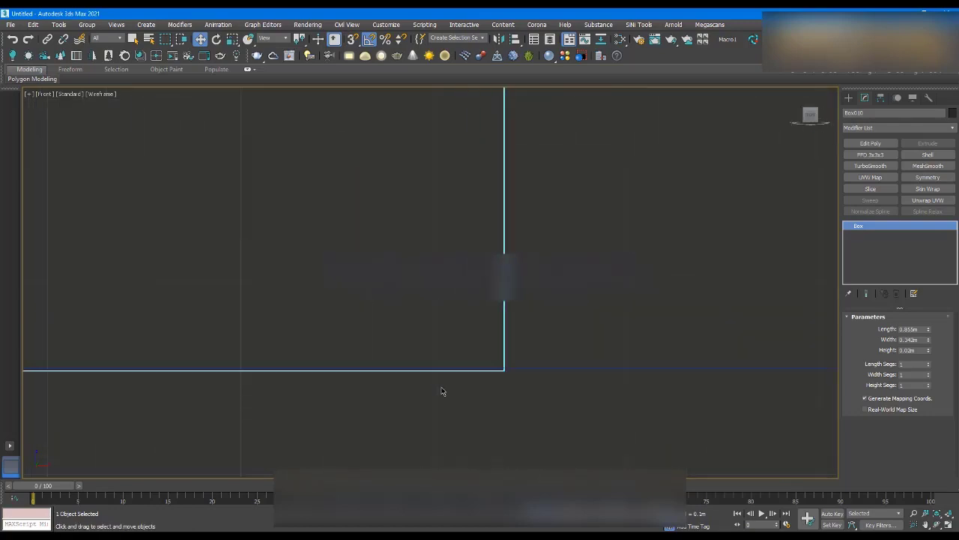
scroll(450, 360, "down", 8)
scroll(300, 242, "down", 5)
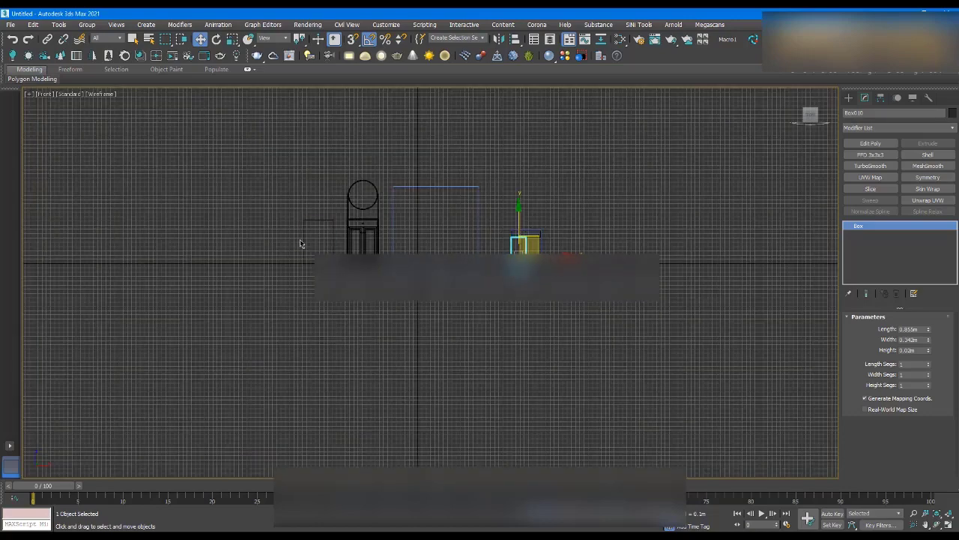
scroll(517, 164, "up", 5)
scroll(321, 212, "up", 2)
scroll(635, 220, "down", 6)
scroll(454, 210, "up", 12)
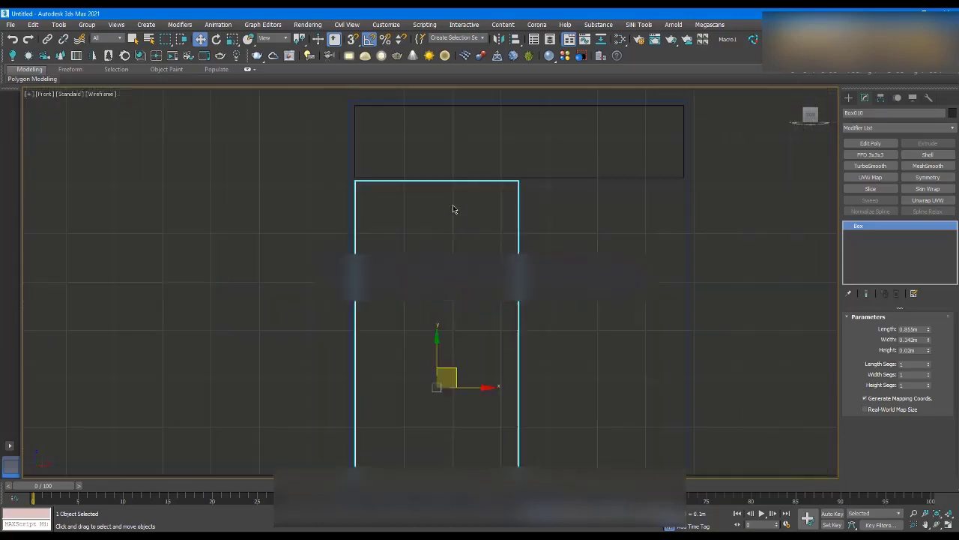
- Nudge the drawer front and door panel up together so the door's lower edge sits just inside the blue box's bottom edge
left_click(452, 156, "ctrl")
scroll(453, 165, "down", 6)
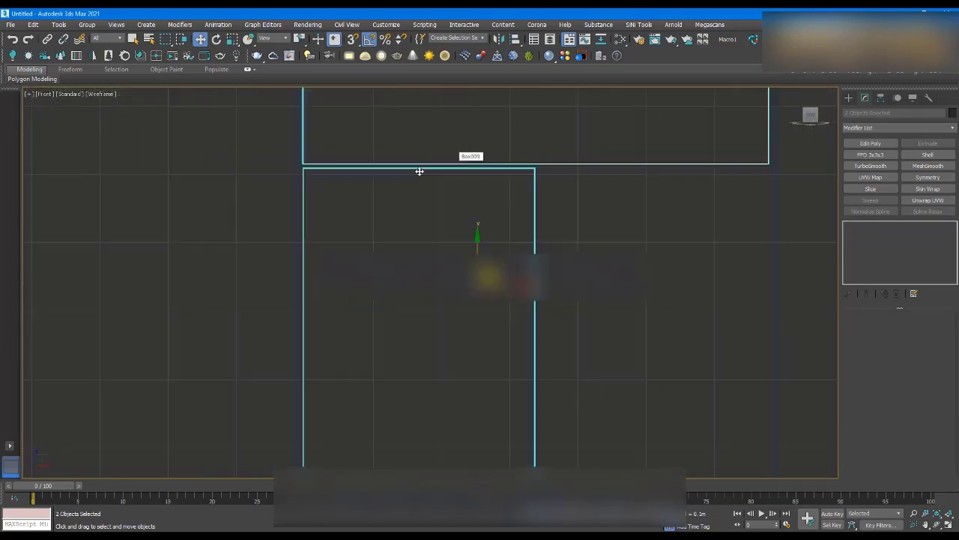
scroll(457, 218, "down", 2)
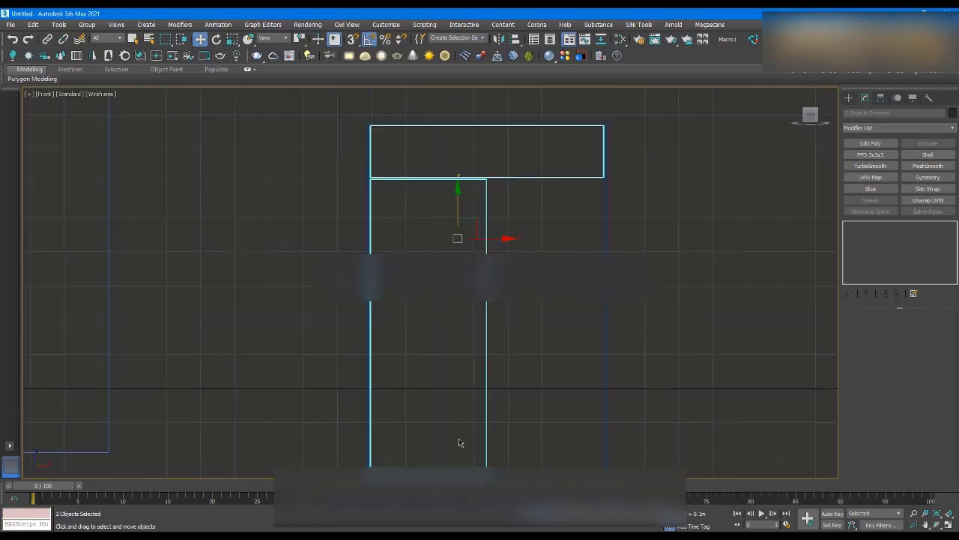
scroll(465, 458, "down", 2)
scroll(487, 442, "up", 8)
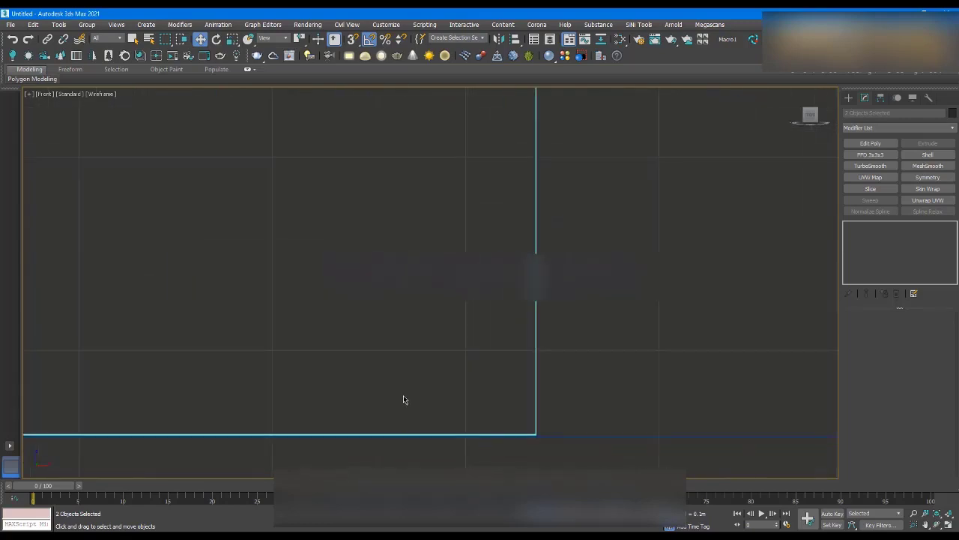
scroll(435, 382, "down", 6)
left_click(381, 422)
scroll(383, 421, "down", 6)
scroll(412, 212, "up", 2)
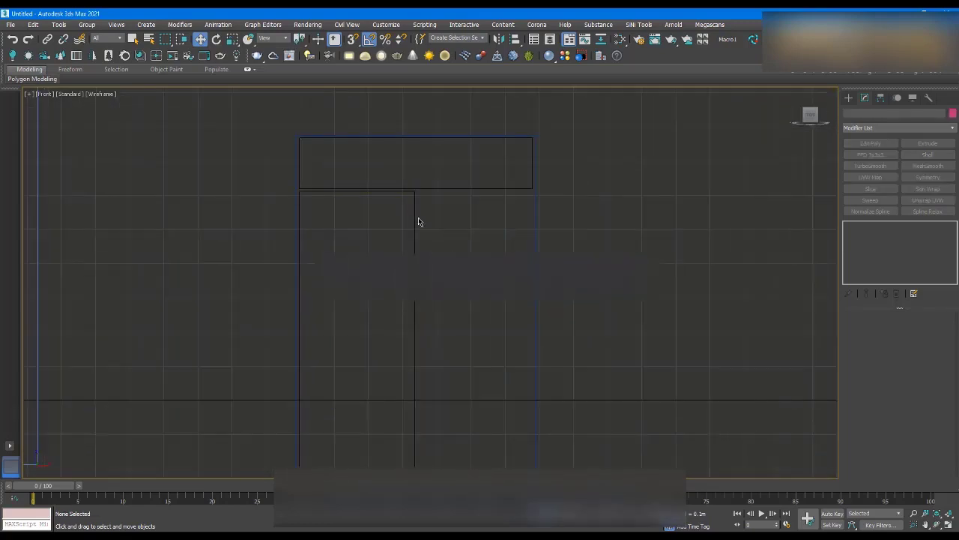
- Clone the door panel along X as an instance to make the second door beside it
left_click(417, 222)
left_click_drag(385, 336, 500, 340)
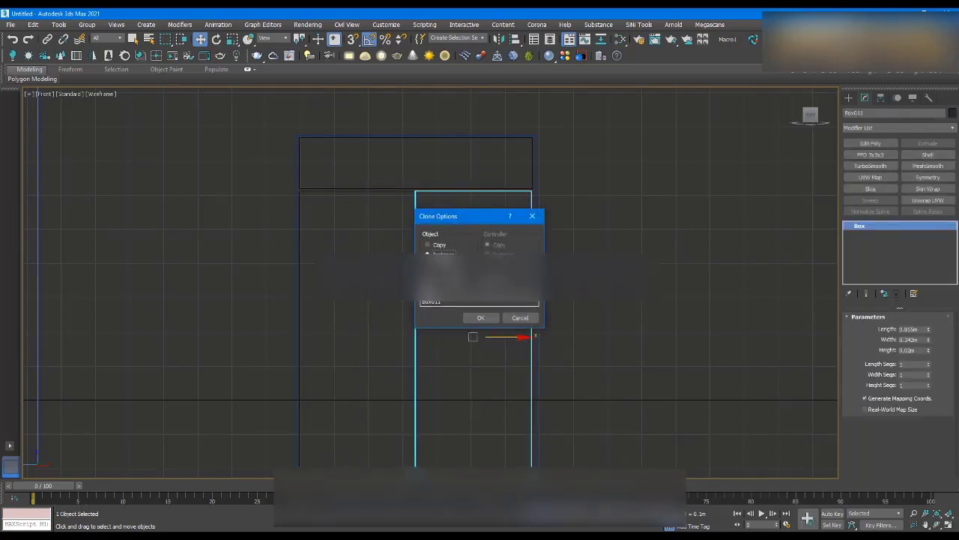
left_click(478, 321)
- Shift the second door slightly outward so its outer edge lines up with the drawer front's right edge, leaving a gap between the doors
scroll(428, 197, "up", 8)
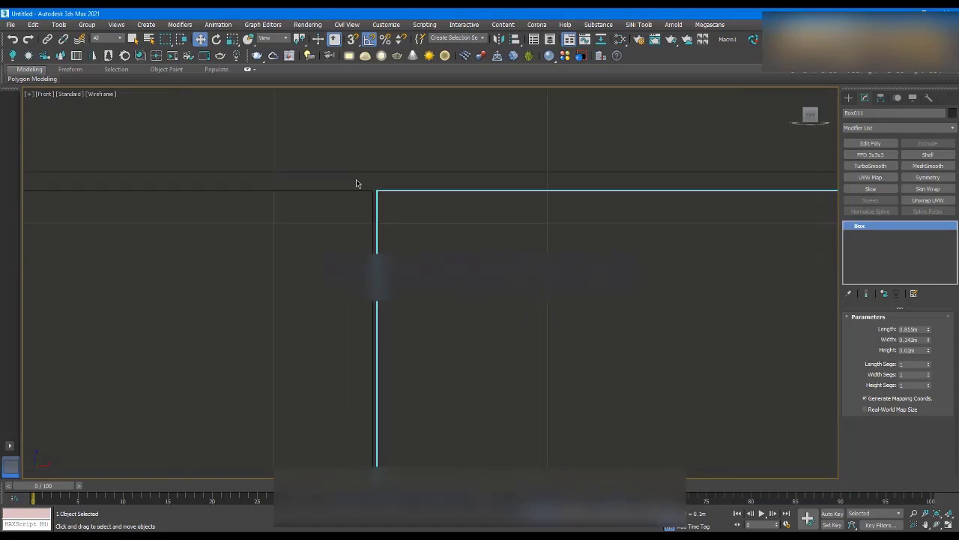
scroll(505, 212, "down", 2)
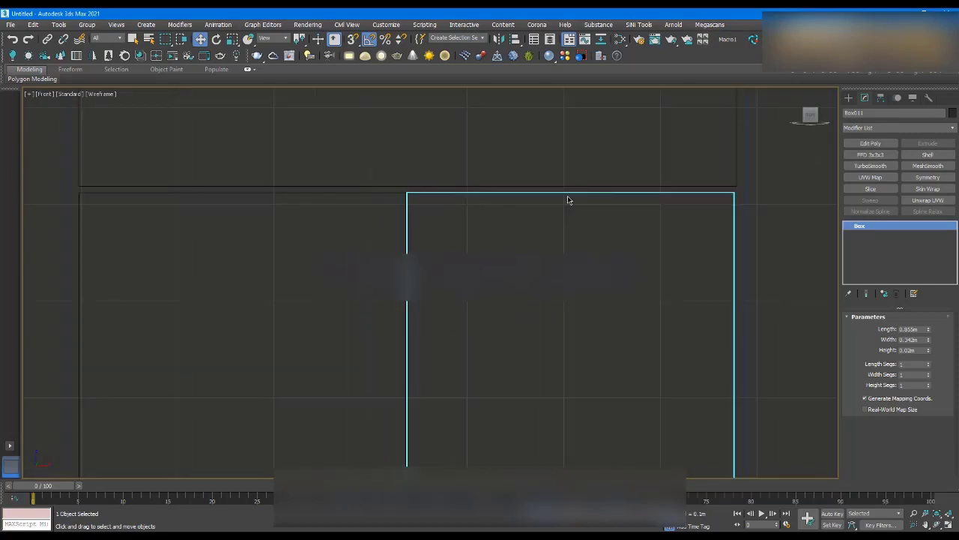
scroll(730, 194, "up", 5)
left_click_drag(726, 195, 734, 197)
left_click(558, 242)
scroll(558, 242, "down", 12)
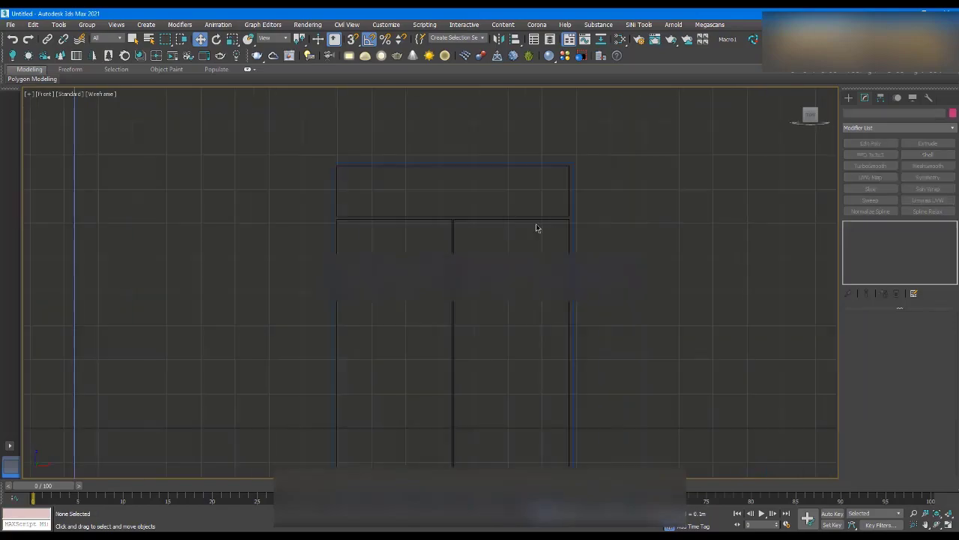
- Select the drawer front and both doors together and move them along Y onto the blue box's front face
middle_click_drag(562, 215, 543, 230, "alt")
key("F3")
middle_click_drag(494, 249, 433, 304, "alt")
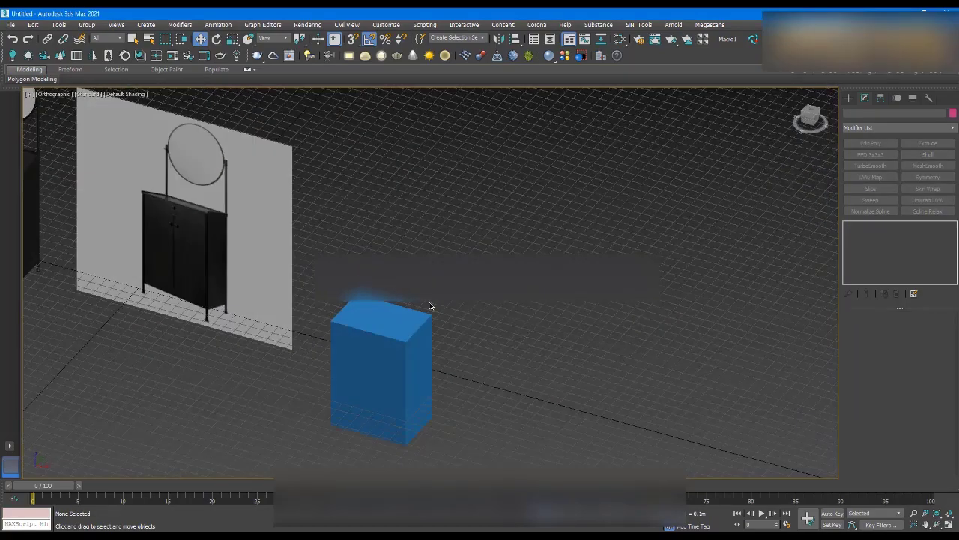
key("F3")
scroll(374, 311, "up", 4)
left_click(381, 301)
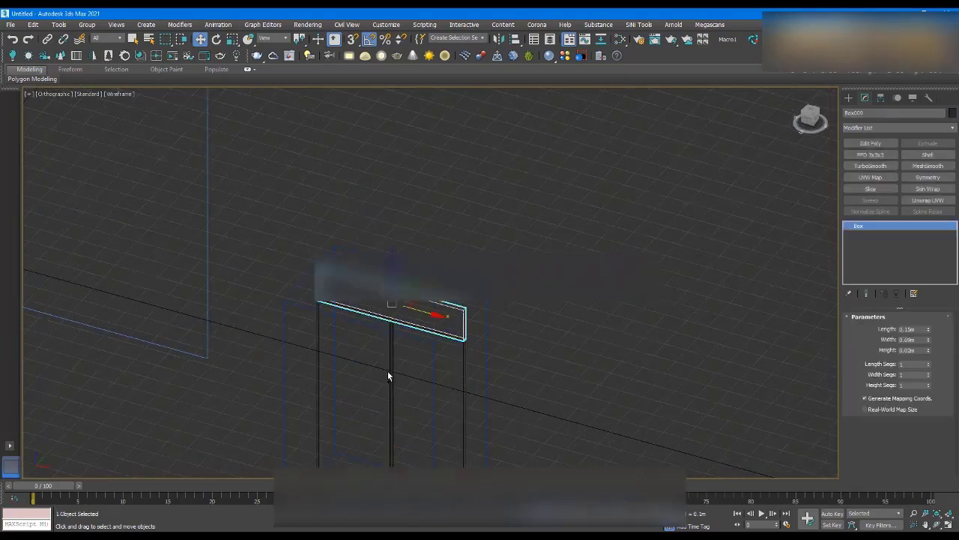
left_click(392, 372, "ctrl")
left_click(315, 354, "ctrl")
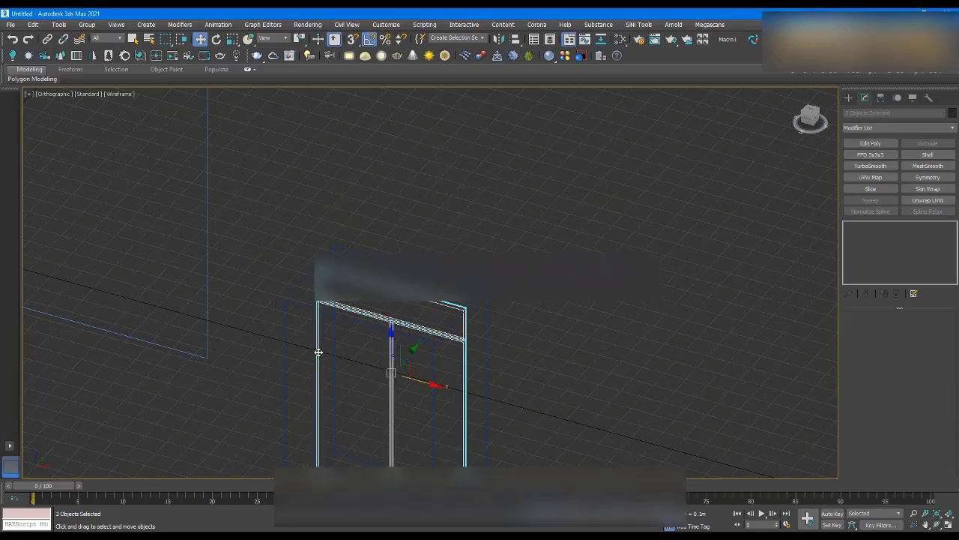
key("F3")
scroll(491, 343, "down", 3)
middle_click_drag(488, 360, 459, 358, "alt")
mouse_move(443, 329)
left_mouse_down()
mouse_move(385, 345)
mouse_move(403, 342)
left_mouse_up()
scroll(420, 293, "up", 2)
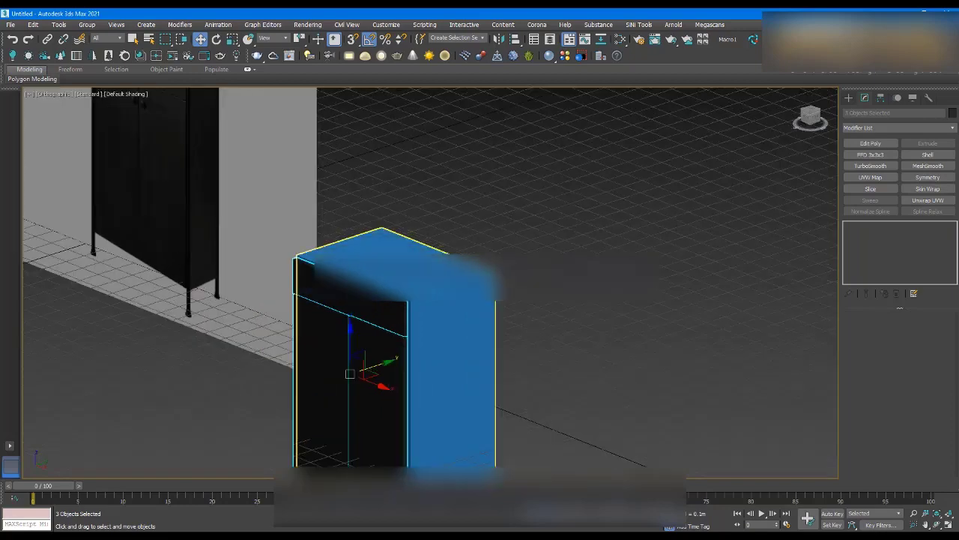
- Snap the drawer front and both doors together to the front edge of the blue box
scroll(377, 319, "up", 4)
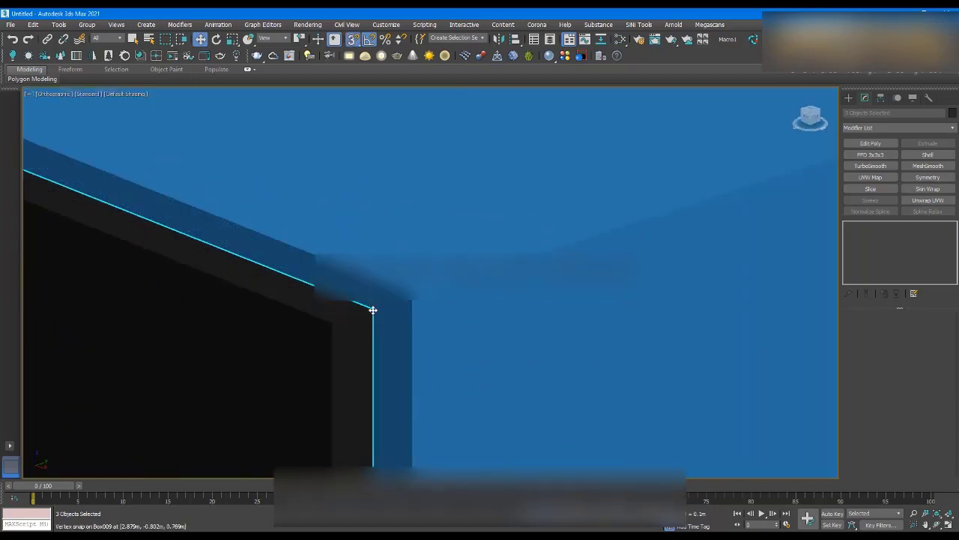
left_click_drag(373, 309, 401, 295)
scroll(403, 294, "down", 5)
middle_click_drag(404, 293, 459, 283, "alt")
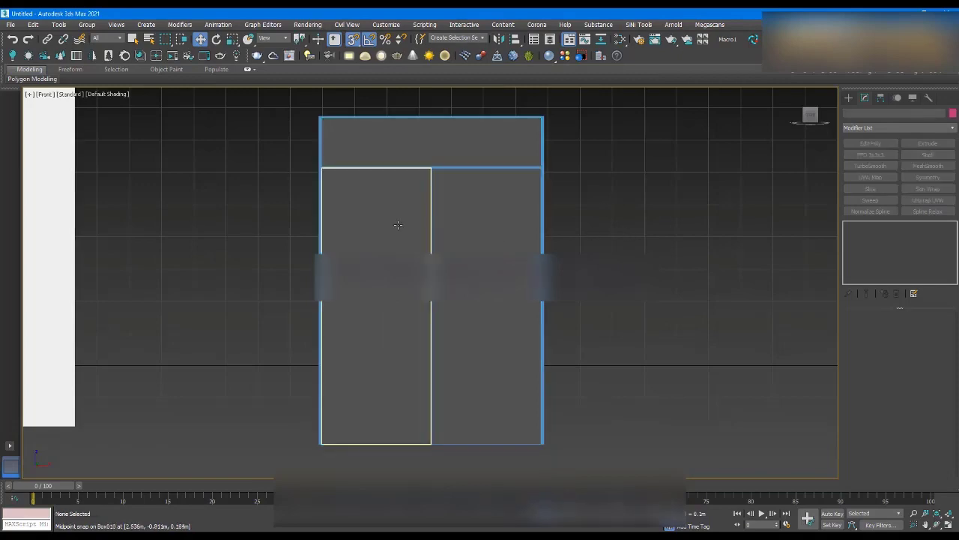
- Add an Edit Poly modifier to the door under the drawer front's left half and select its front polygon
scroll(229, 176, "down", 8)
scroll(229, 176, "up", 10)
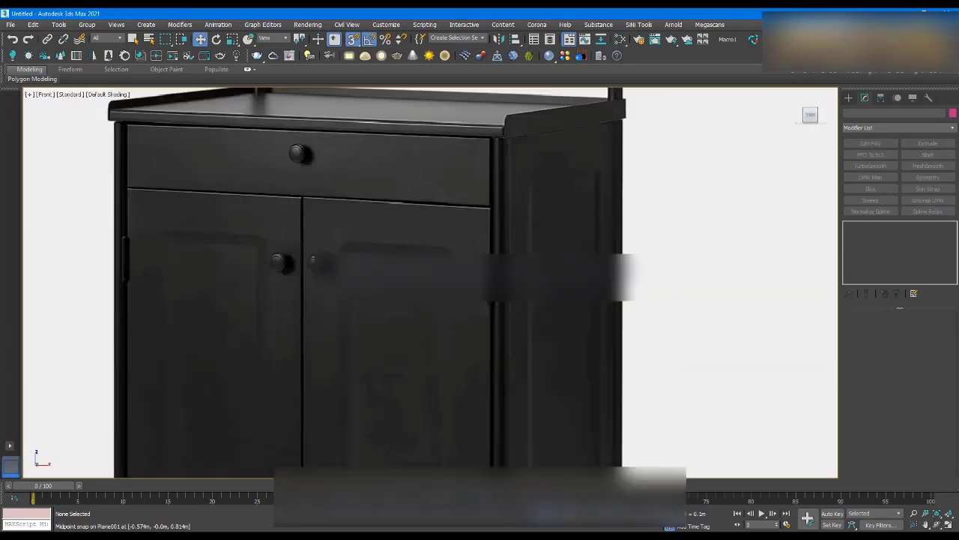
scroll(322, 171, "down", 6)
scroll(322, 171, "up", 9)
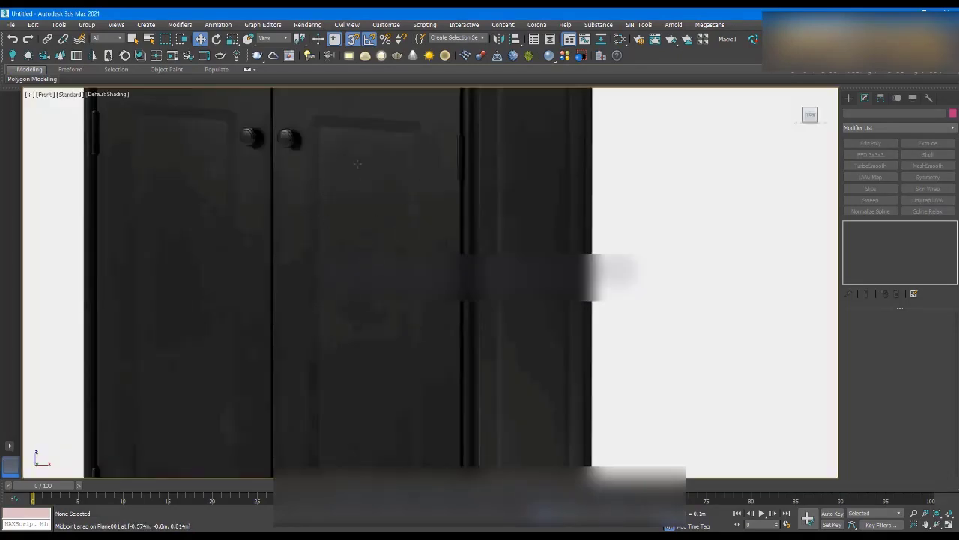
scroll(341, 155, "down", 8)
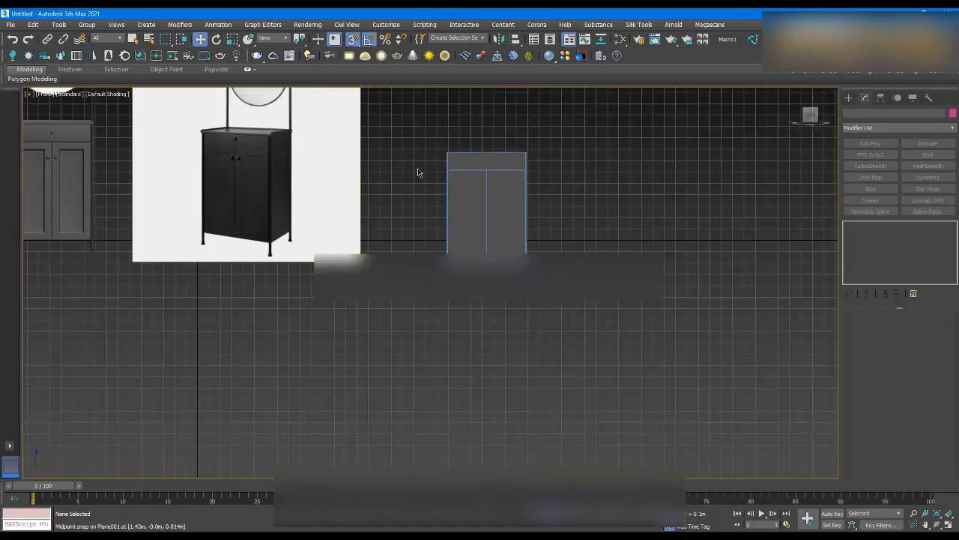
scroll(502, 215, "up", 4)
left_click(518, 210)
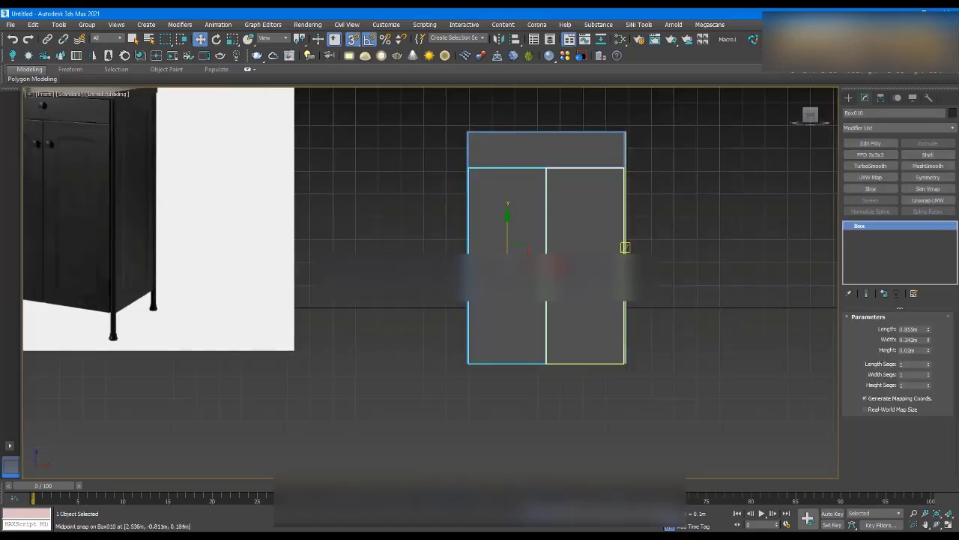
left_click(871, 143)
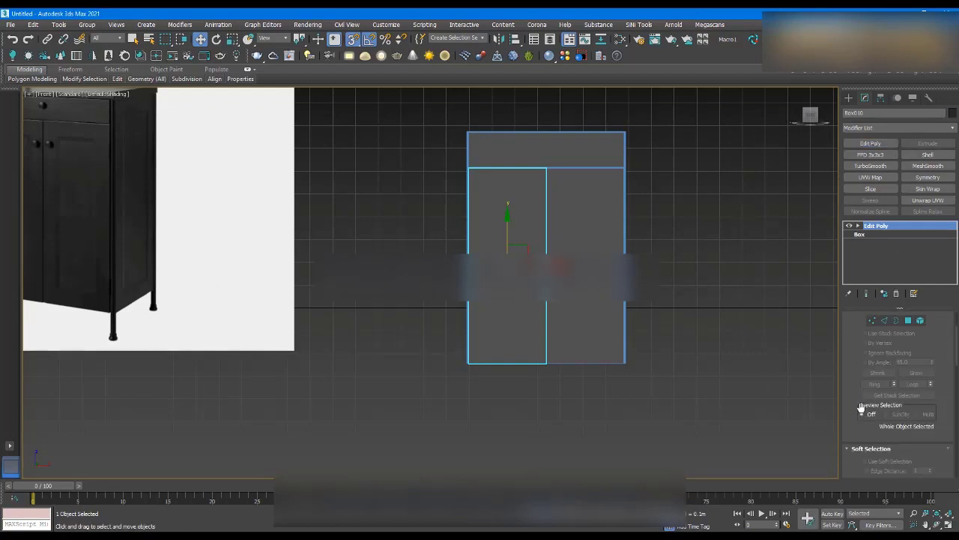
scroll(890, 386, "down", 2)
left_click(909, 336)
left_click(514, 240)
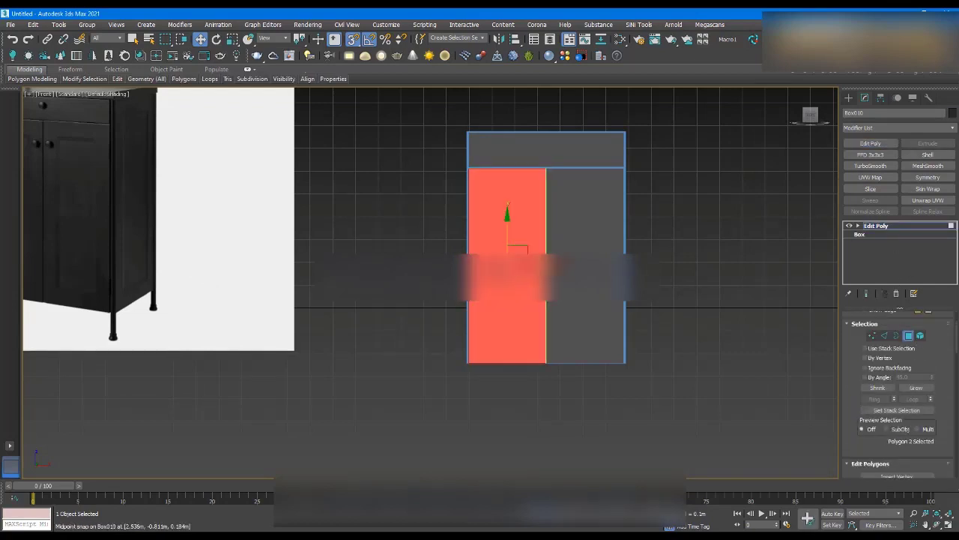
- Bevel the door's front polygon with an outline of -0.054 m and no height, keeping Bevel active for another pass
scroll(546, 210, "up", 3)
scroll(506, 248, "down", 2)
scroll(883, 439, "down", 2)
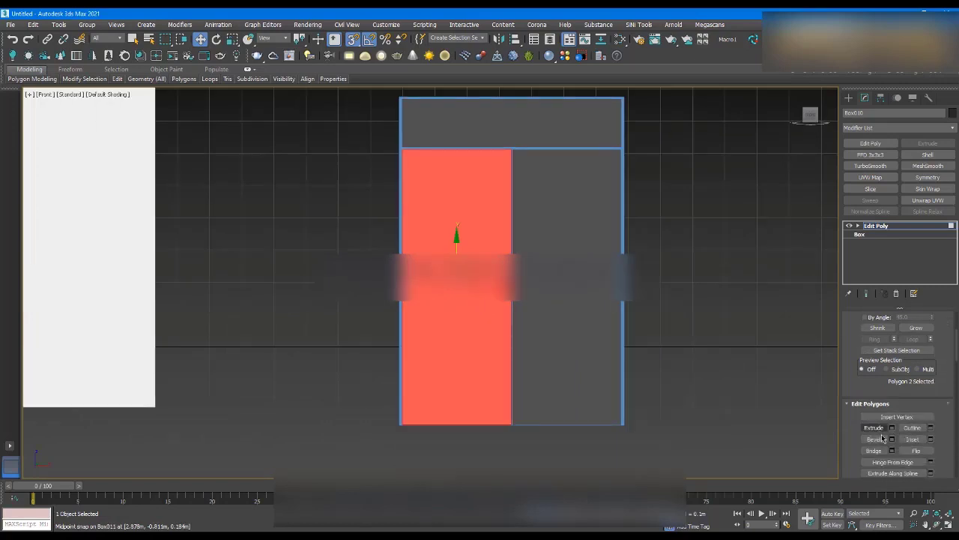
left_click(891, 440)
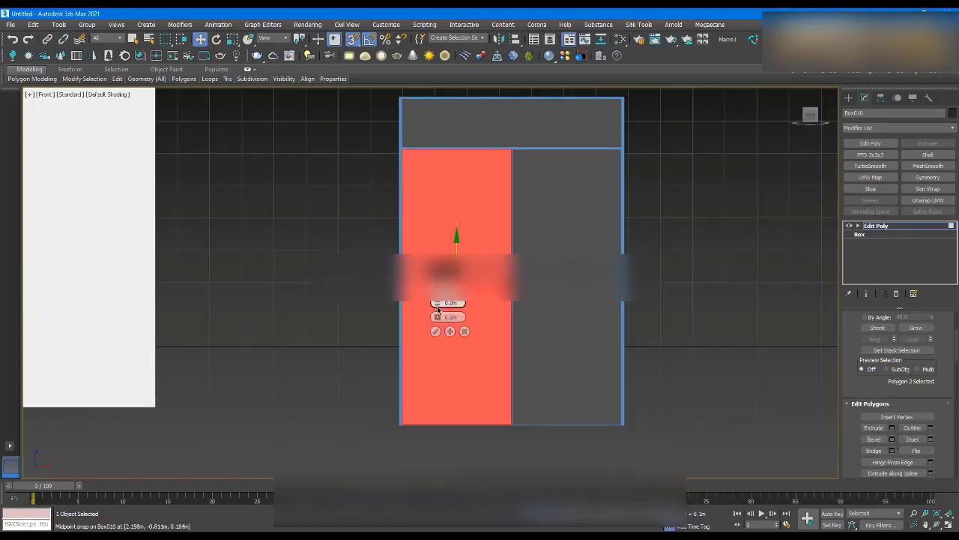
left_click_drag(437, 317, 440, 336)
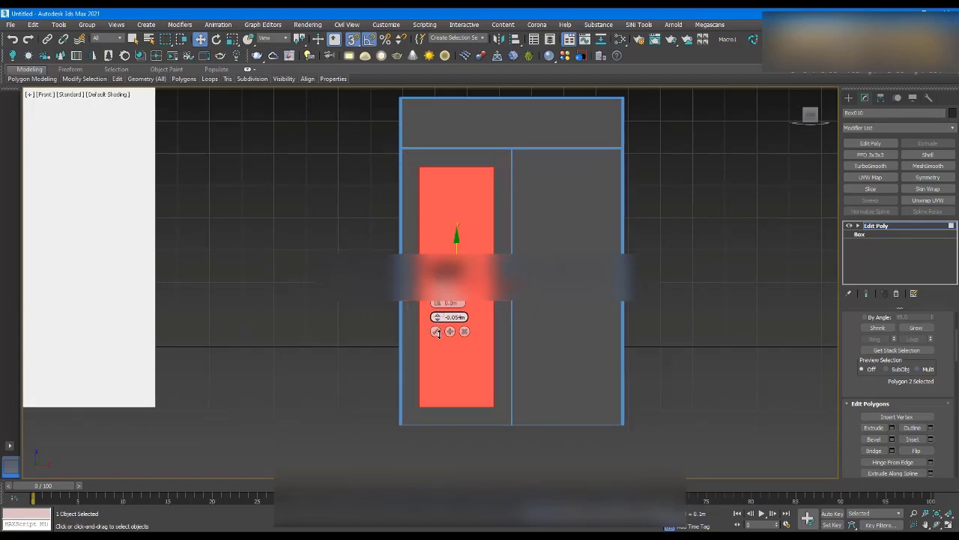
scroll(350, 303, "down", 5)
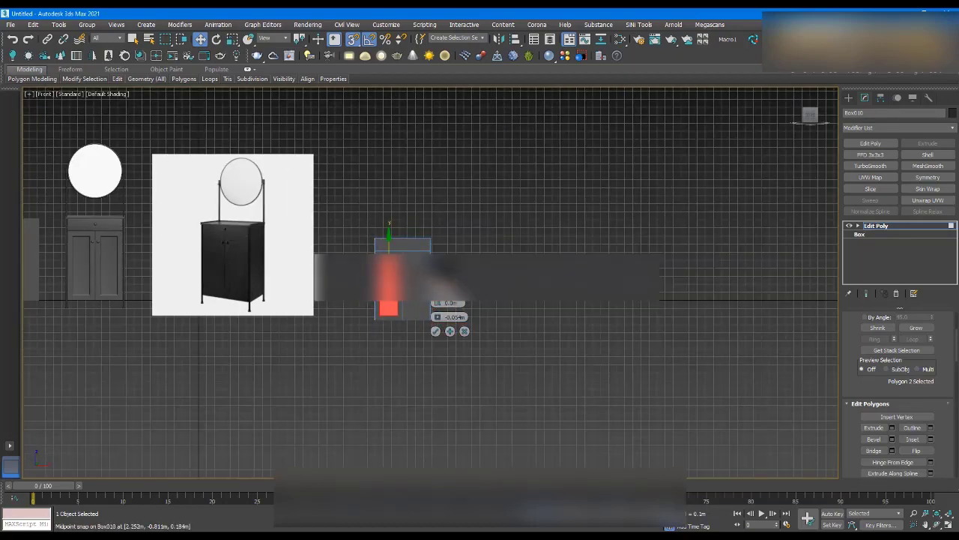
scroll(392, 270, "up", 6)
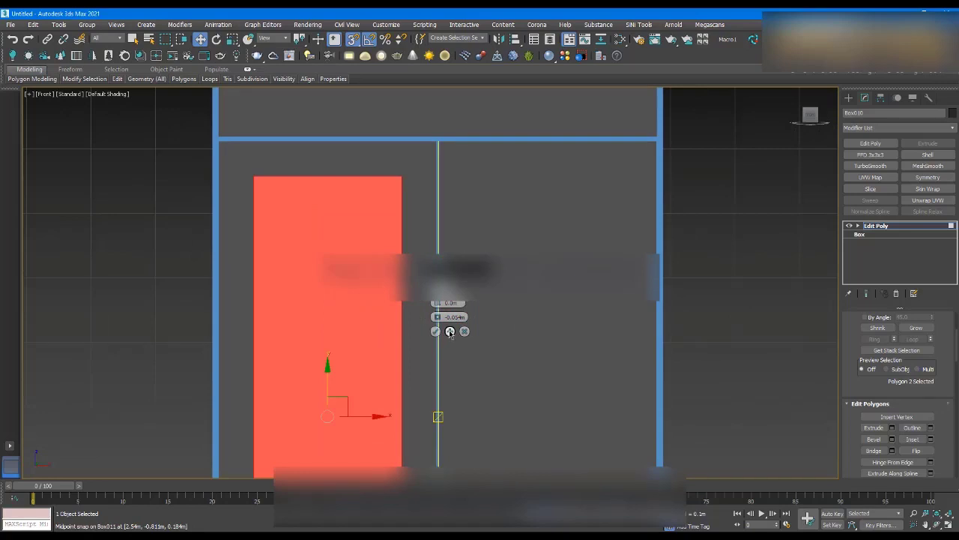
left_click(450, 332)
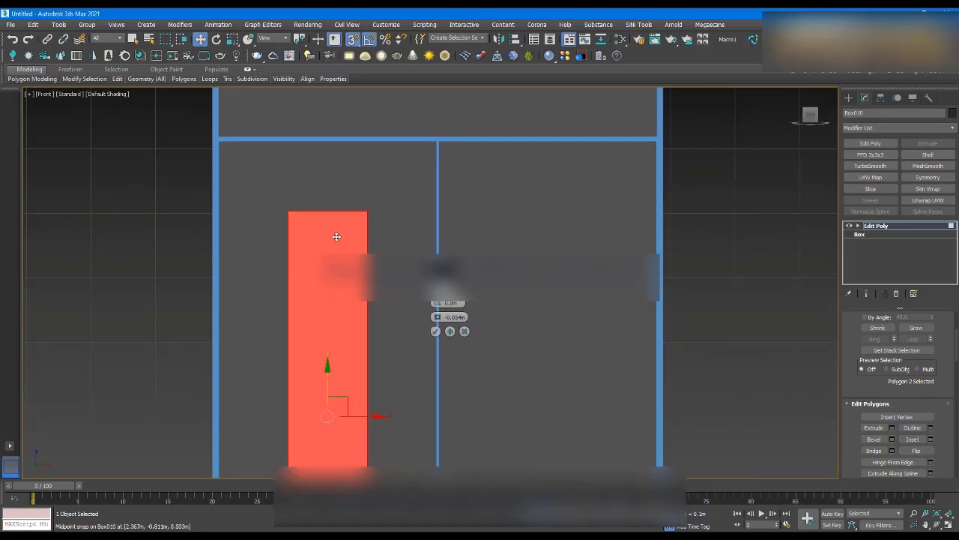
- Display edged faces and set the second bevel's outline to -0.017 m, comparing the door with the reference photo
key("F4")
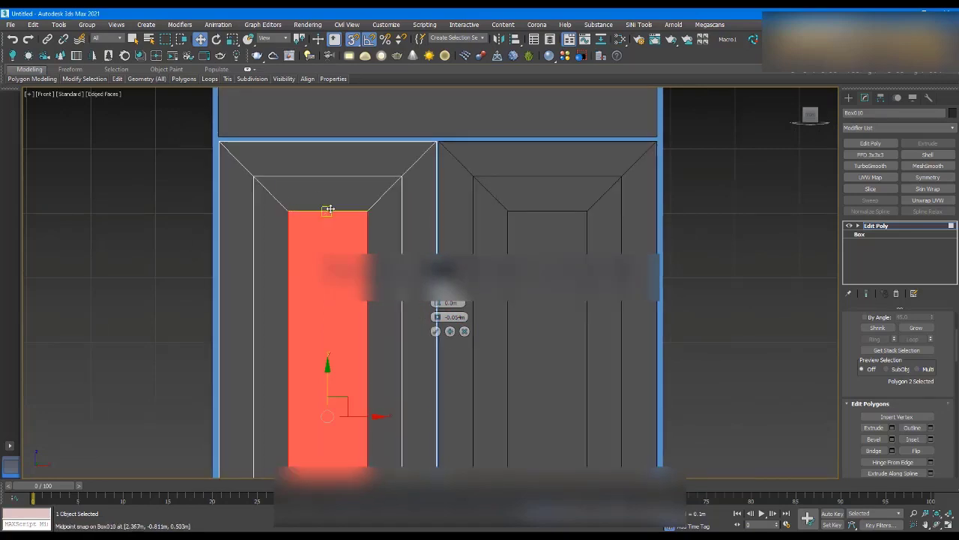
right_click(438, 318)
left_click_drag(439, 320, 438, 330)
scroll(416, 208, "down", 6)
scroll(158, 159, "up", 8)
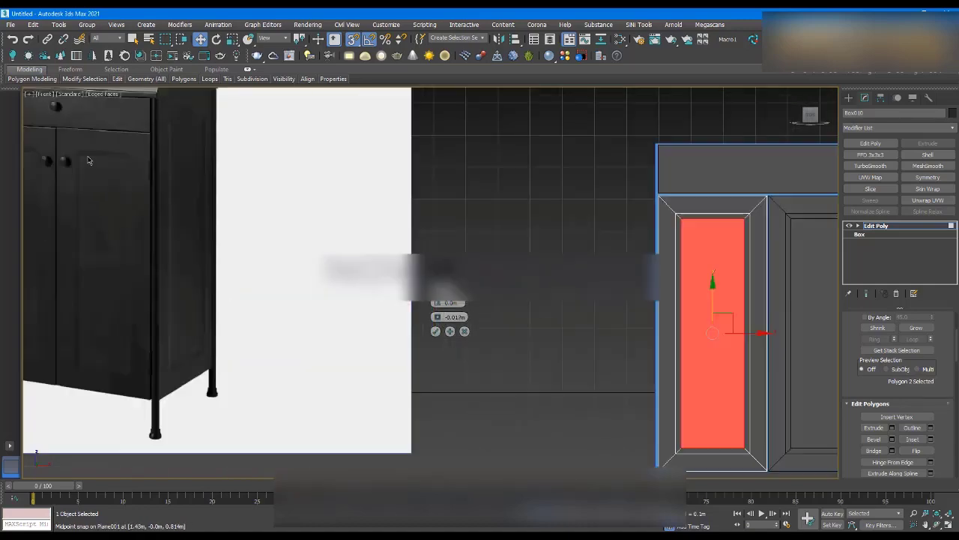
scroll(194, 163, "down", 8)
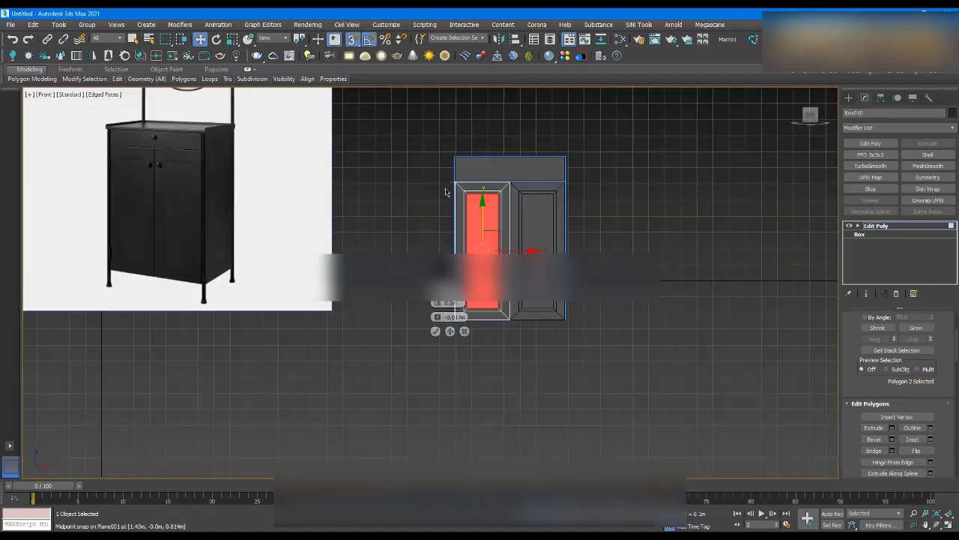
scroll(507, 206, "up", 6)
middle_click_drag(470, 206, 268, 252, "alt")
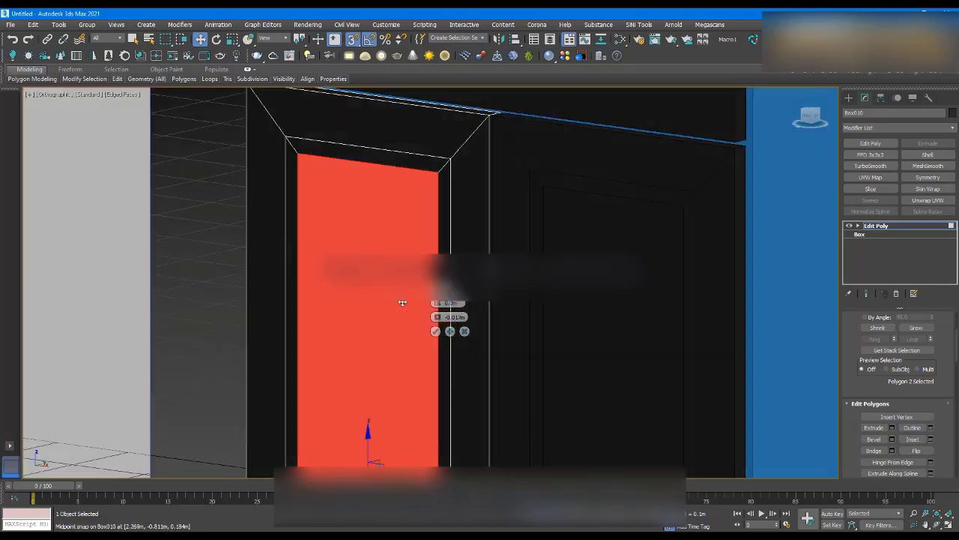
- Set the second bevel's height to -0.007 m to recess the door's inner panel
left_click_drag(438, 308, 440, 295)
key("ctrl+z")
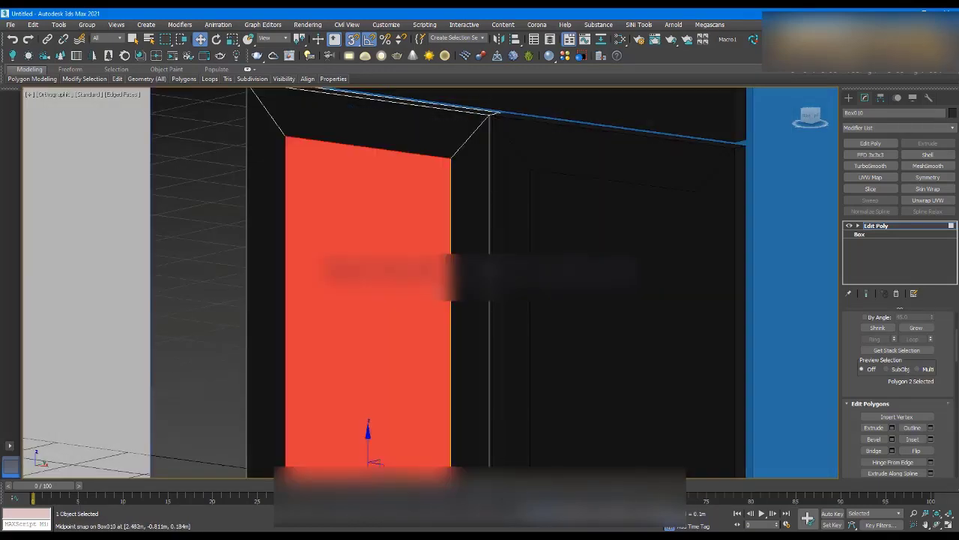
scroll(432, 248, "down", 5)
scroll(372, 182, "up", 4)
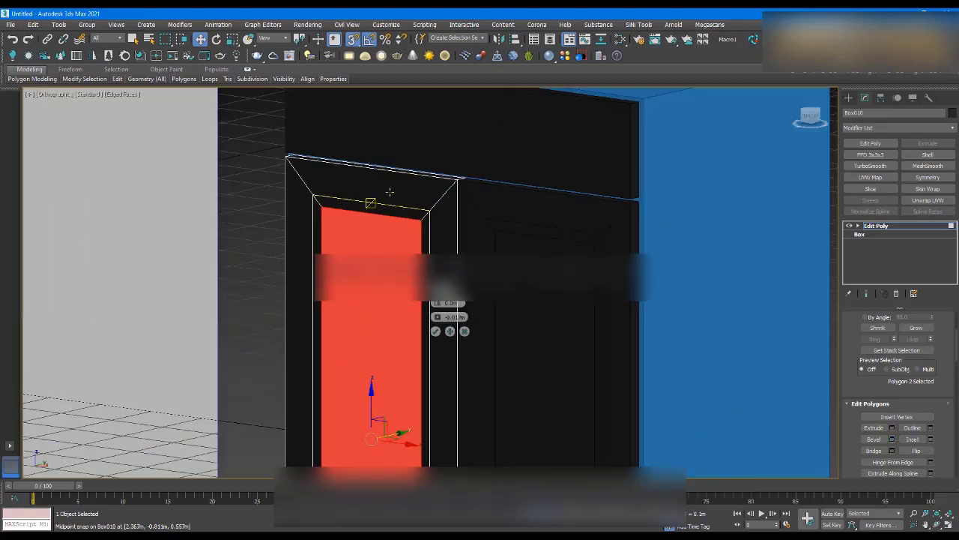
left_click_drag(439, 307, 439, 310)
scroll(302, 203, "down", 5)
middle_click_drag(301, 203, 353, 199, "alt")
scroll(398, 205, "up", 6)
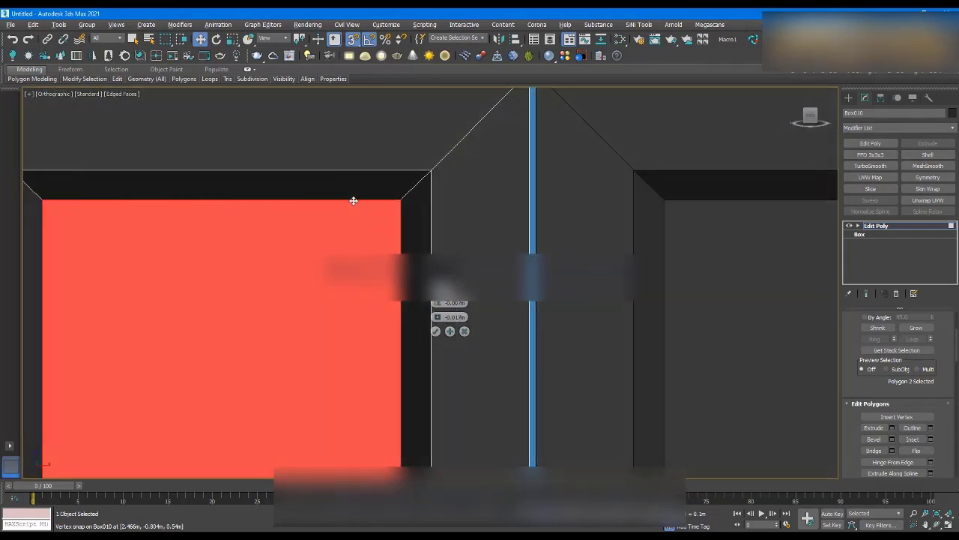
- Narrow the second bevel's outline to -0.013 m, apply it, and deselect the polygon
scroll(377, 223, "down", 5)
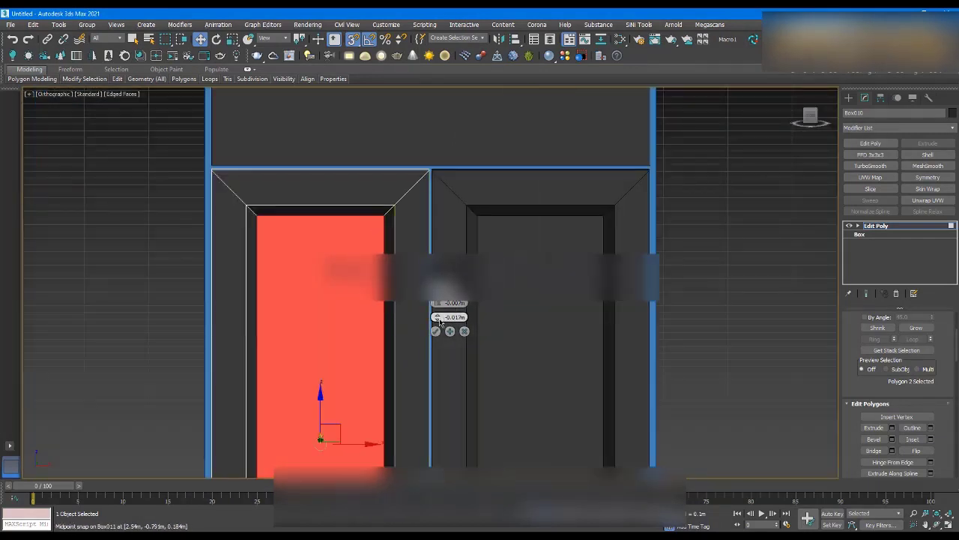
left_click_drag(440, 322, 438, 318)
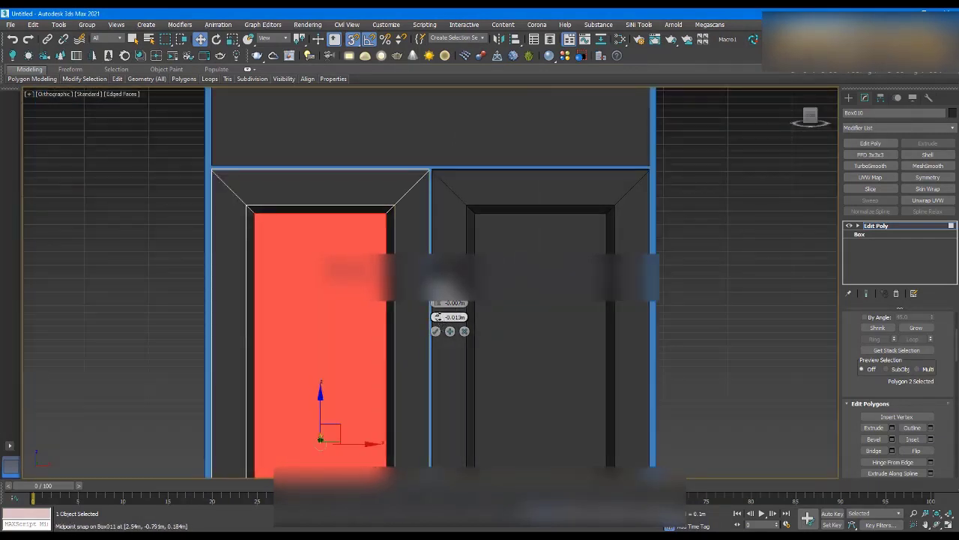
left_click(436, 331)
middle_click_drag(406, 230, 427, 244, "alt")
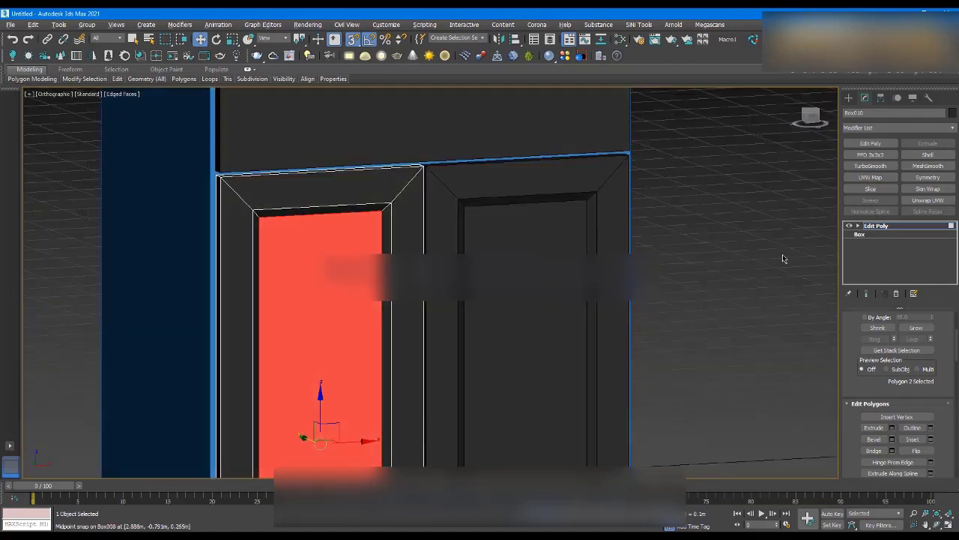
left_click(782, 256)
scroll(694, 220, "down", 5)
middle_click_drag(656, 237, 624, 241, "alt")
scroll(846, 347, "up", 5)
- Select all edges of the beveled door and chamfer them with a small amount that keeps the corners tight
left_click(884, 396)
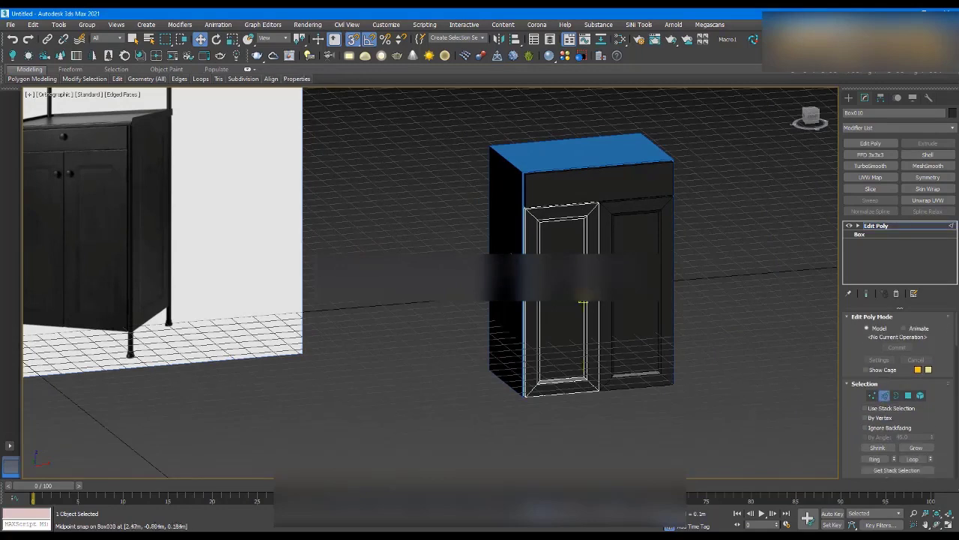
left_click(537, 248)
scroll(581, 223, "up", 5)
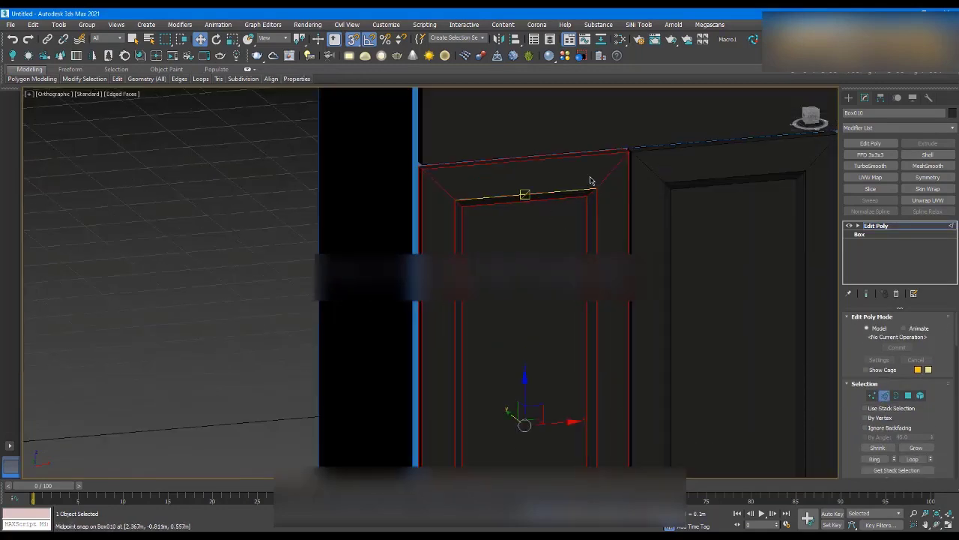
scroll(939, 429, "down", 3)
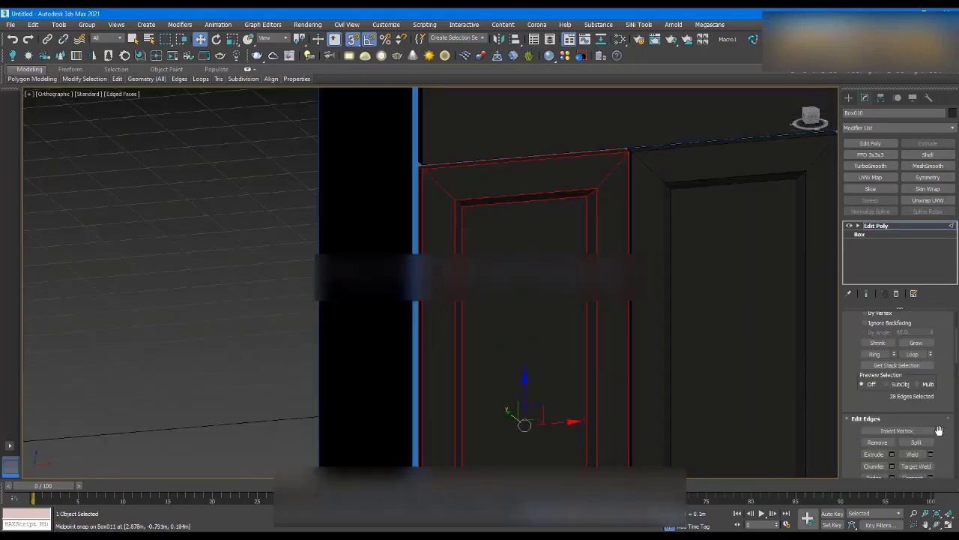
left_click(892, 467)
scroll(523, 172, "up", 5)
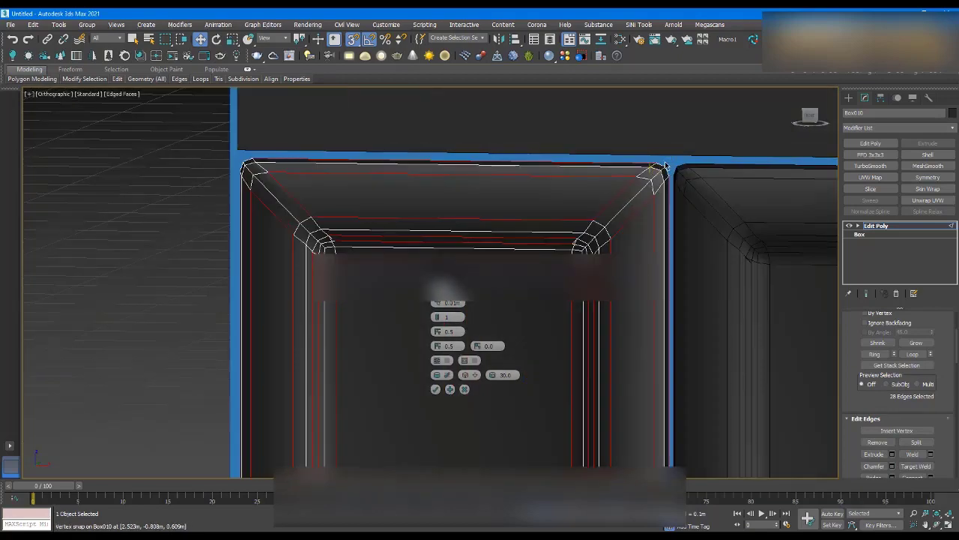
scroll(663, 210, "up", 3)
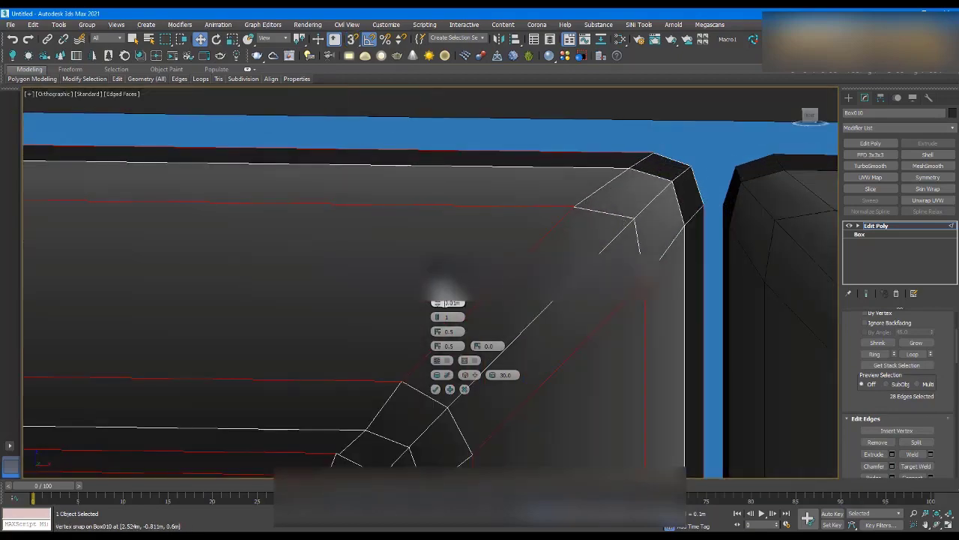
left_click_drag(439, 307, 447, 342)
scroll(532, 300, "down", 3)
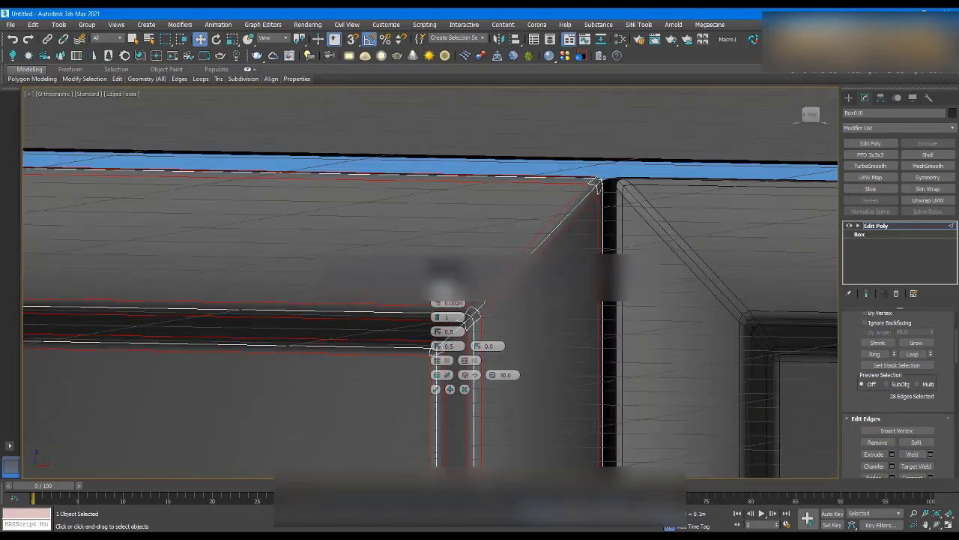
- Set the edge chamfer's mitering to Radial, increase its segments, and apply the chamfer
left_click(446, 287)
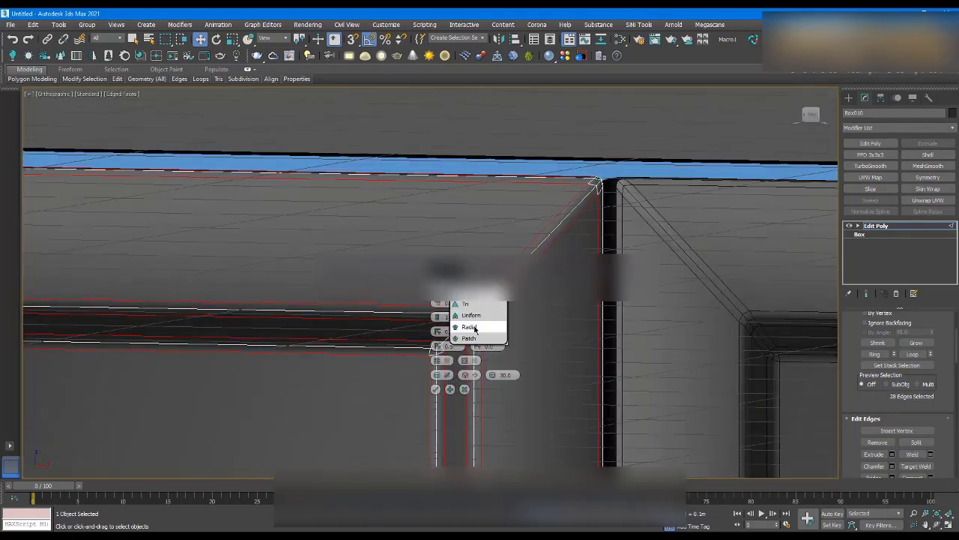
left_click(473, 327)
scroll(461, 248, "down", 3)
mouse_move(460, 248)
middle_mouse_down("alt")
mouse_move(490, 281)
mouse_move(453, 250)
middle_mouse_up("alt")
scroll(487, 275, "up", 4)
left_click(440, 316)
left_click(439, 315)
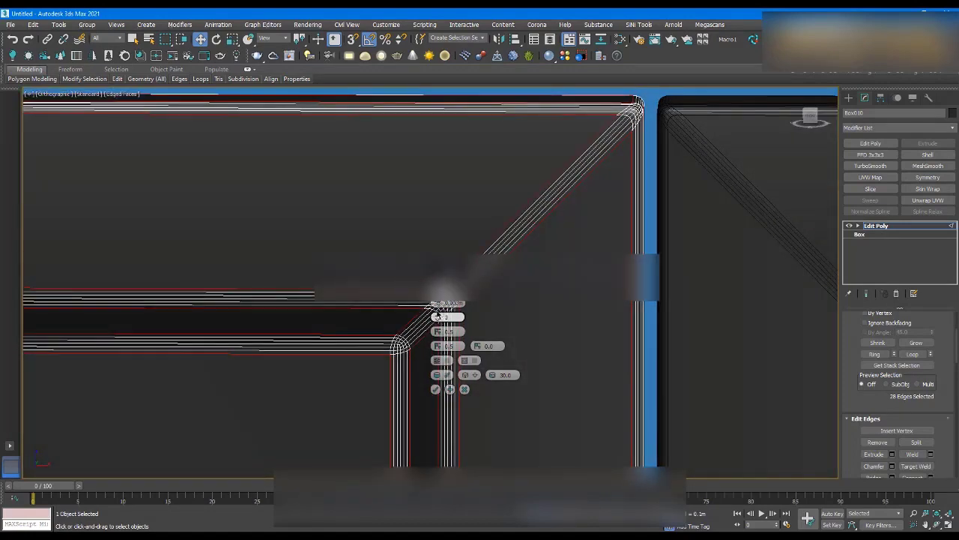
left_click(436, 389)
scroll(430, 258, "down", 5)
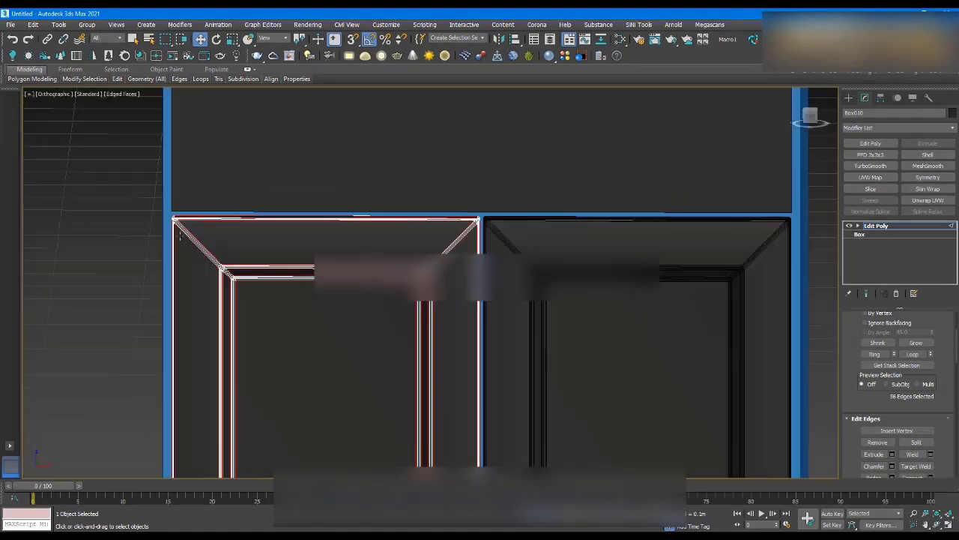
- Deselect the edges, turn off edged faces, and examine the chamfered frames and recessed panels of both doors
left_click(115, 213)
key("F4")
scroll(364, 232, "down", 5)
middle_click_drag(364, 232, 322, 216, "alt")
scroll(322, 216, "up", 8)
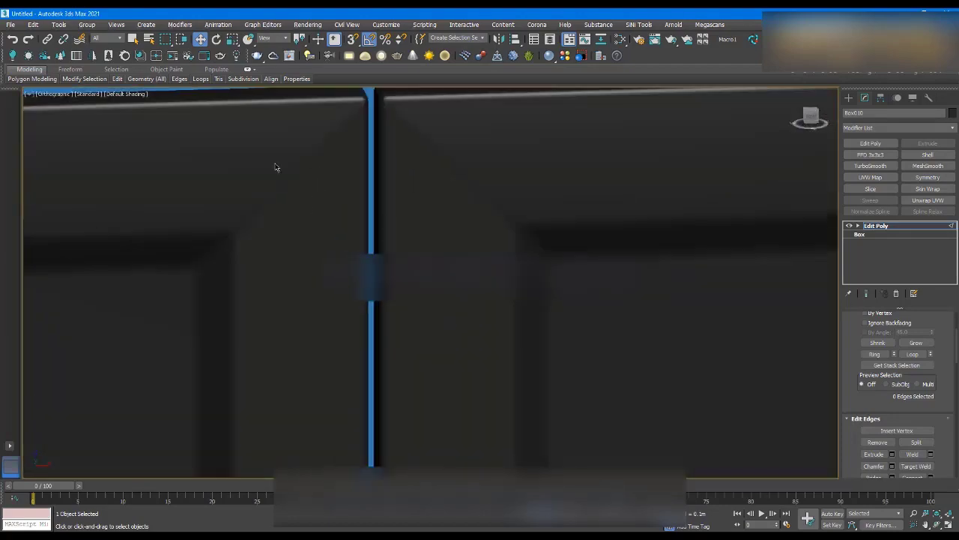
scroll(316, 137, "down", 5)
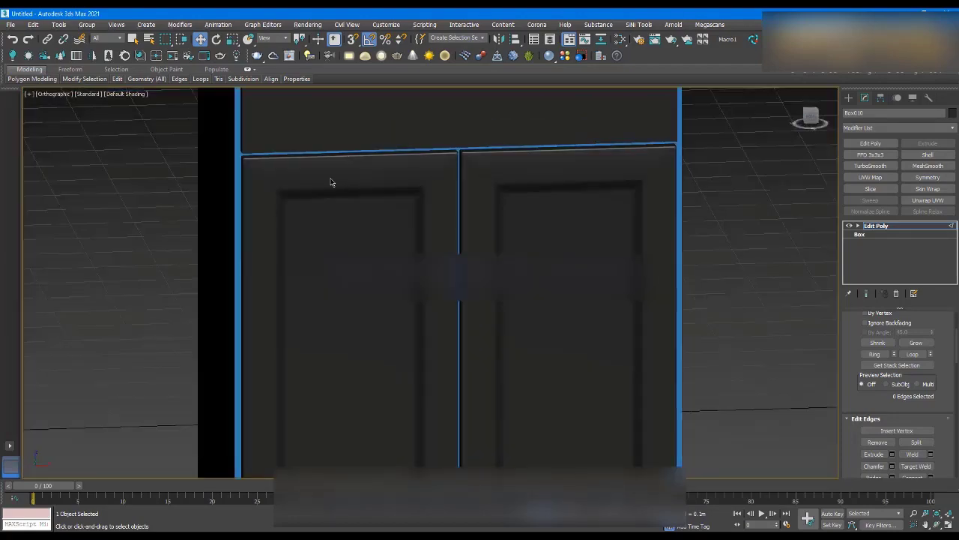
- Show edged faces and select the ring of diagonal corner edges on the left door's frame
key("F4")
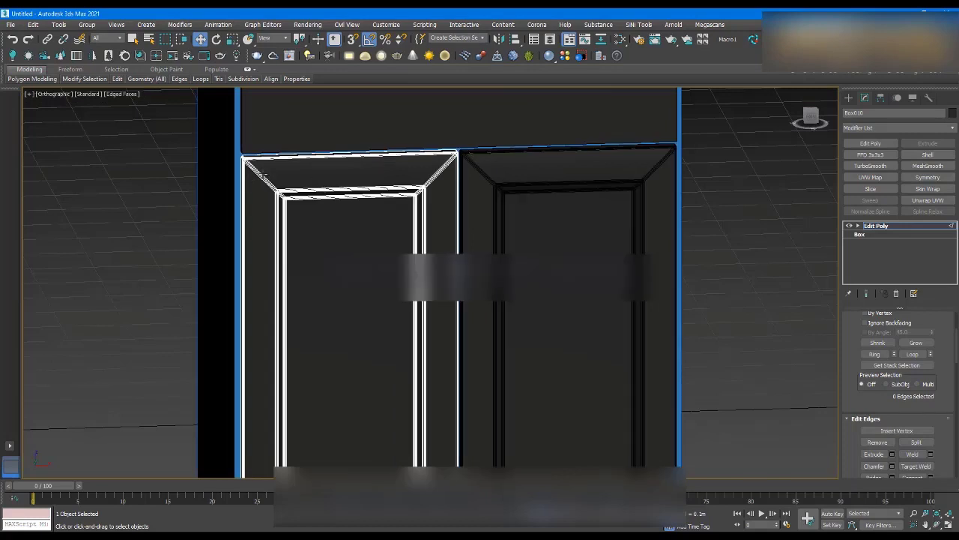
scroll(262, 170, "up", 3)
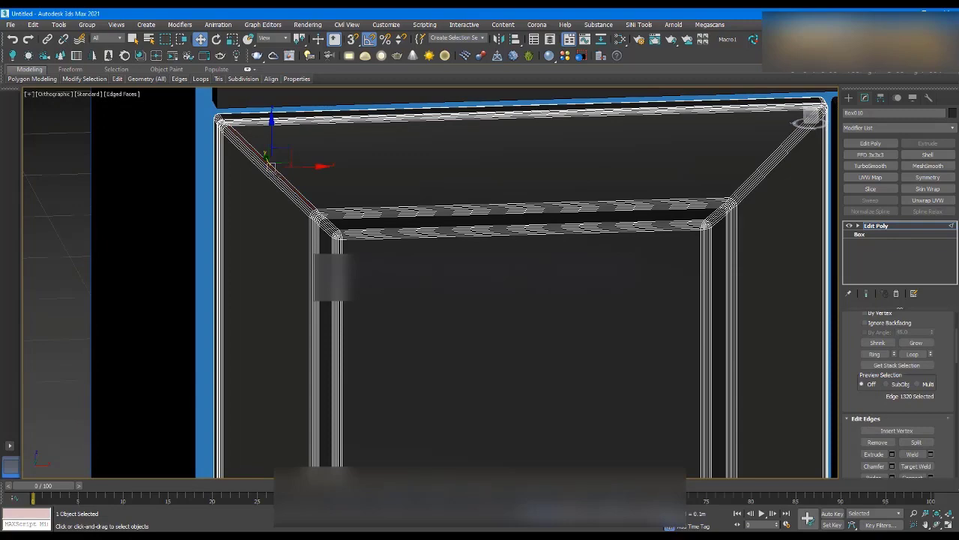
scroll(271, 167, "up", 4)
double_click(276, 174)
scroll(324, 187, "down", 4)
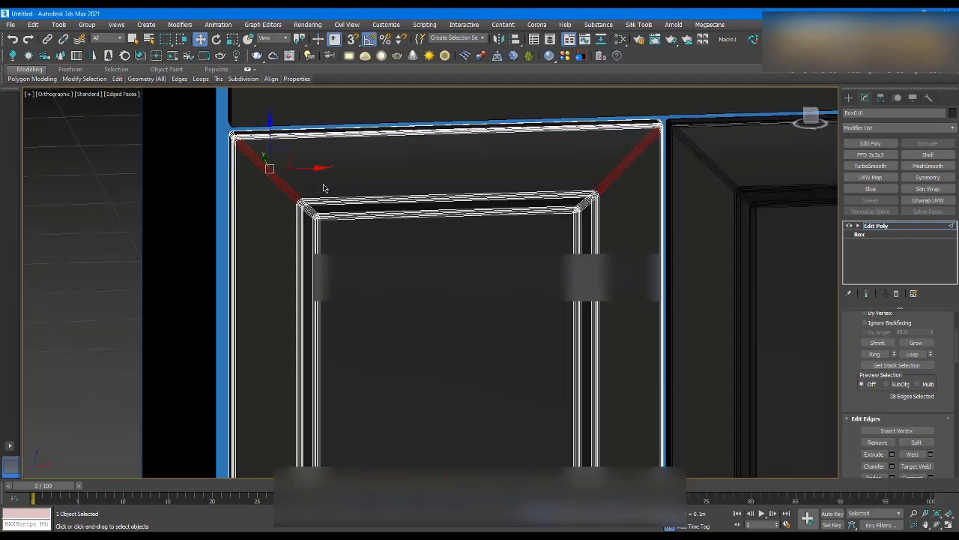
scroll(899, 450, "down", 3)
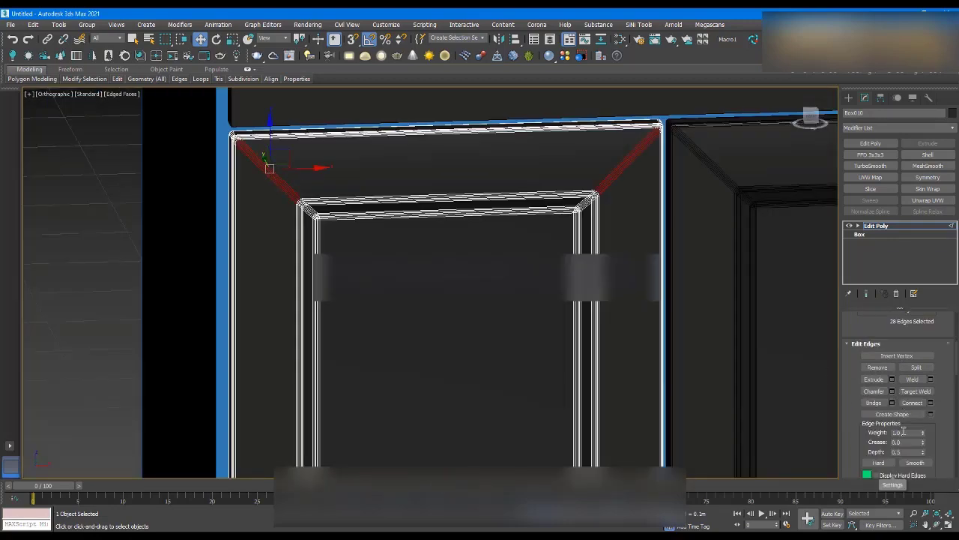
- Connect the ringed frame edges with 3 segments and a pinch of 50, and check the shading without edged faces
left_click(930, 403)
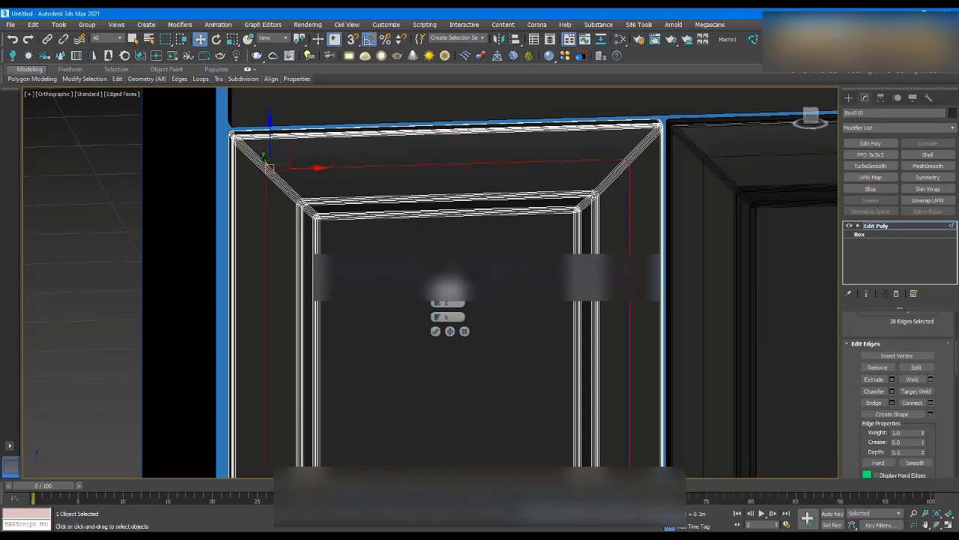
left_click(437, 287)
left_click(438, 287)
left_click_drag(438, 303, 449, 183)
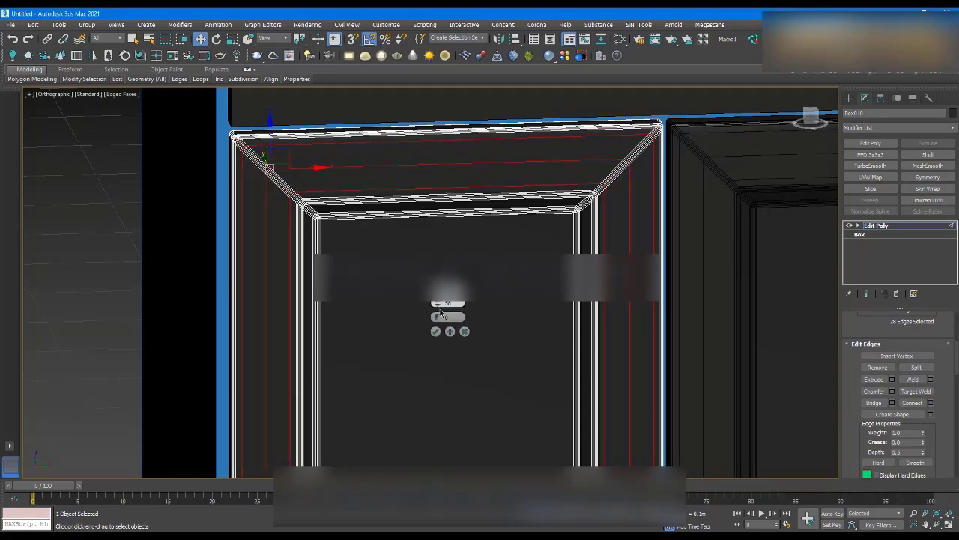
left_click(435, 331)
left_click(64, 183)
mouse_move(330, 203)
middle_mouse_down("alt")
mouse_move(477, 210)
mouse_move(444, 218)
middle_mouse_up("alt")
key("F4")
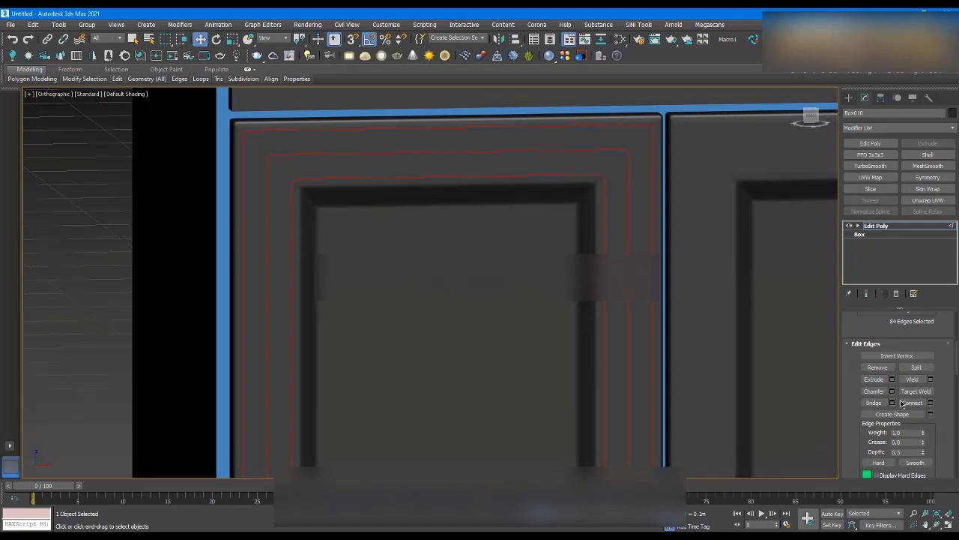
- Redo the edge connection with a higher pinch so the outer loops sit close to the frame's borders, and deselect the edges
left_click(931, 403)
key("Escape")
left_click(931, 404)
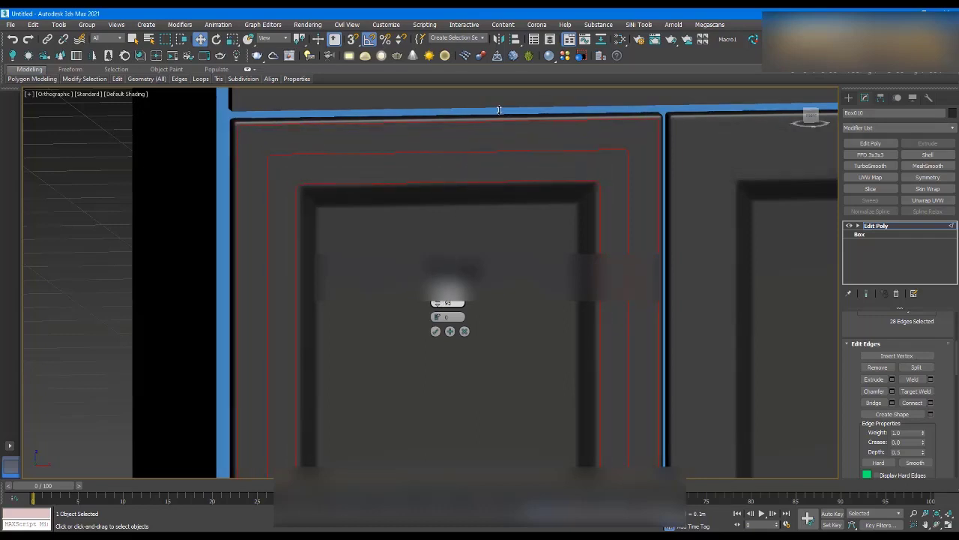
left_click(438, 333)
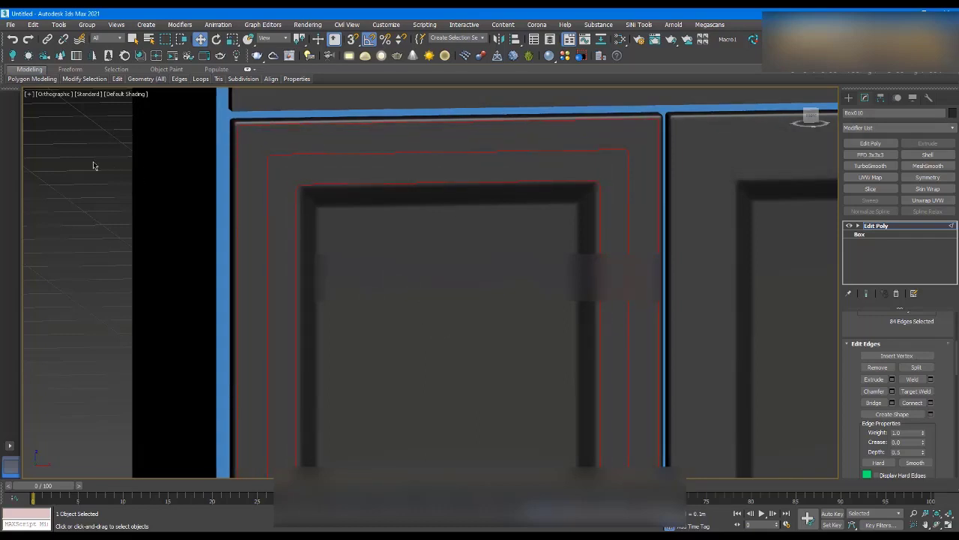
left_click(94, 162)
- Finish editing the door's edges and add a Chamfer modifier to the drawer front above the doors
scroll(301, 244, "down", 5)
mouse_move(300, 243)
middle_mouse_down("alt")
mouse_move(257, 238)
mouse_move(397, 281)
mouse_move(292, 253)
middle_mouse_up("alt")
scroll(300, 248, "down", 5)
scroll(314, 153, "up", 4)
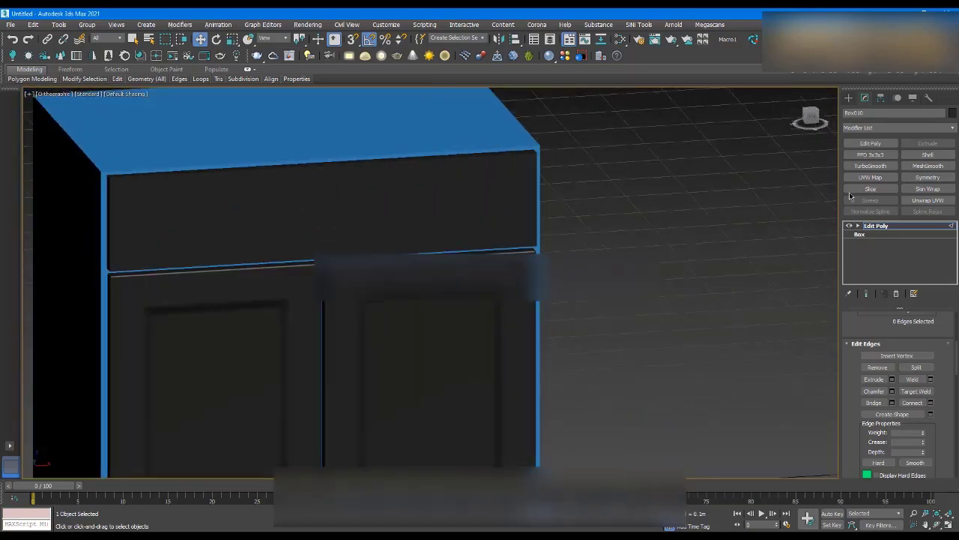
left_click(868, 228)
left_click(347, 163)
scroll(355, 196, "up", 4)
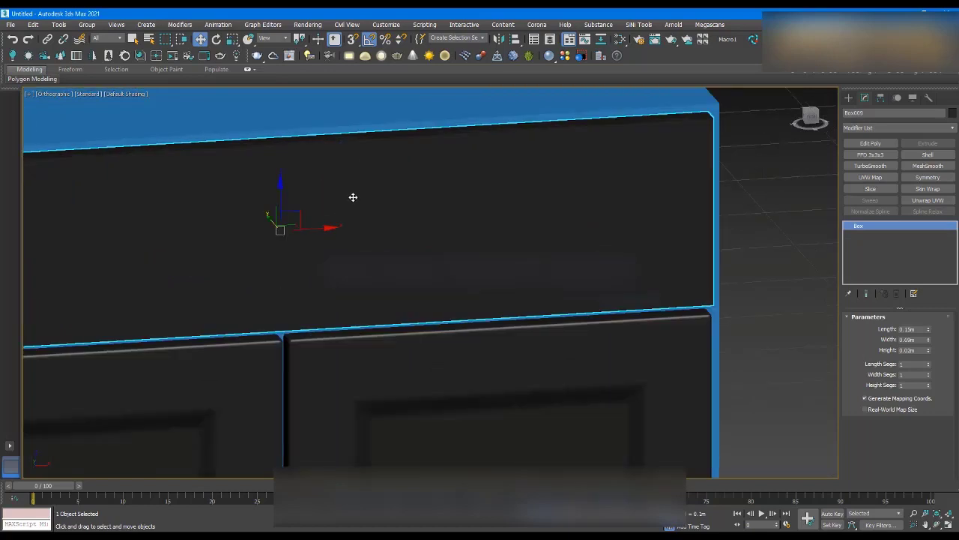
scroll(359, 182, "down", 2)
left_click(894, 129)
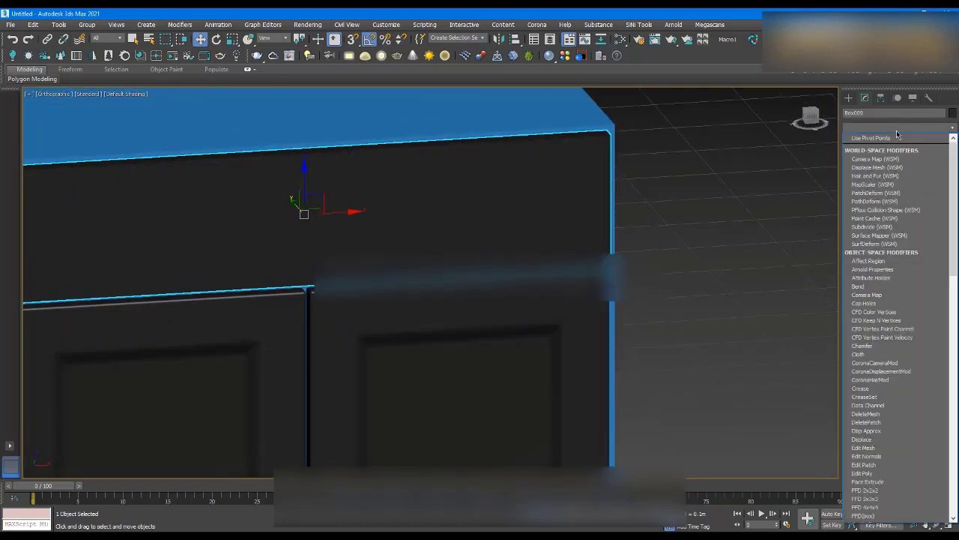
left_click(869, 309)
- Reduce the drawer front's chamfer amount to 0.003 m and set its segments to 3
scroll(615, 149, "up", 5)
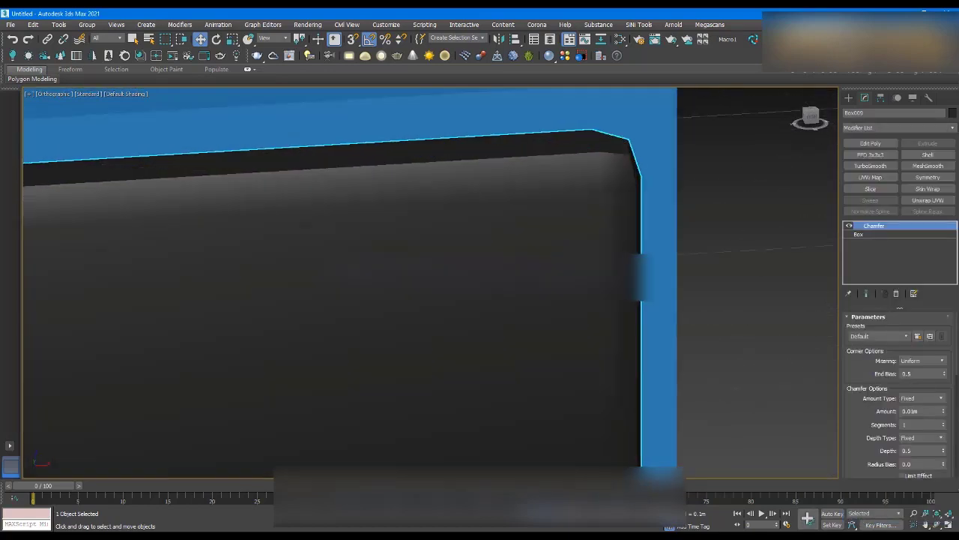
left_click_drag(946, 416, 945, 469)
left_click_drag(946, 425, 946, 419)
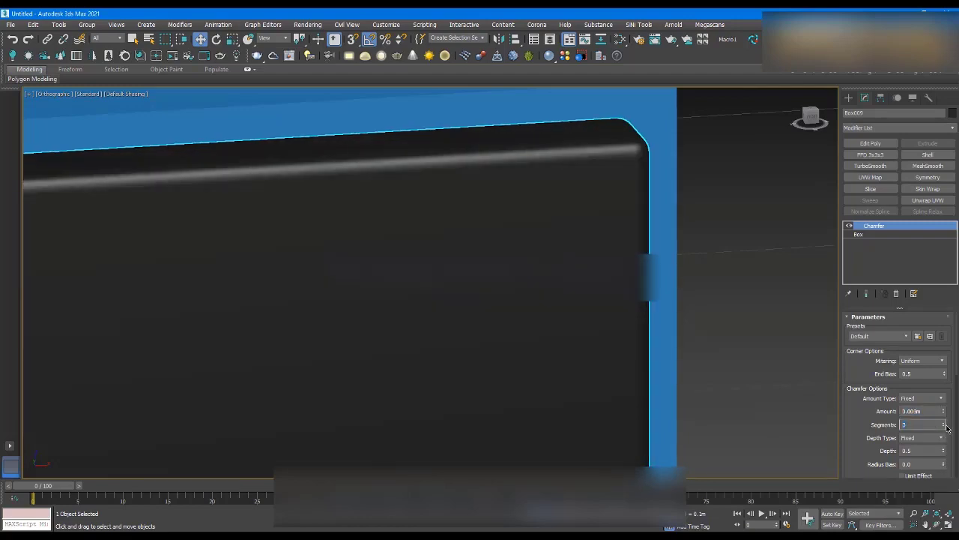
scroll(713, 291, "down", 5)
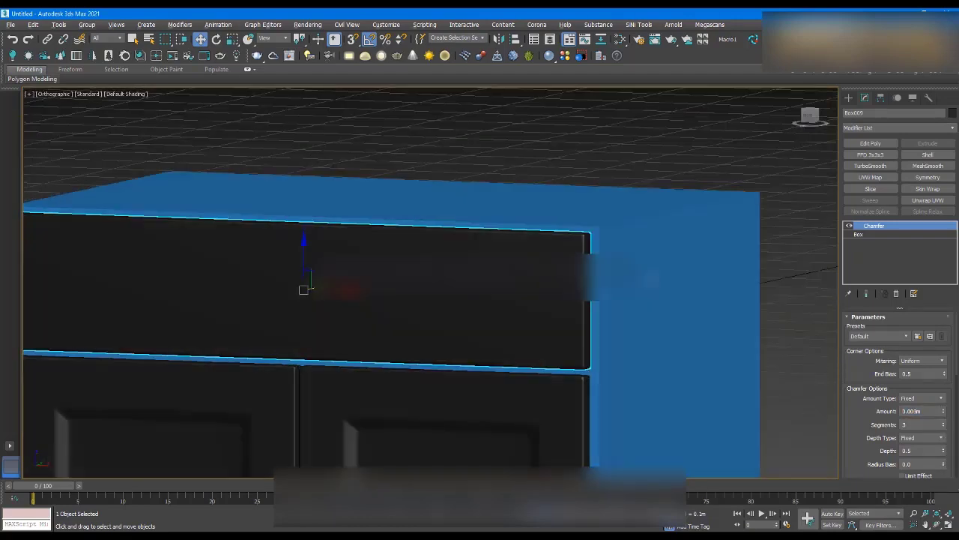
- Deselect the drawer front and examine the side panel of the finished reference cabinet against the new cabinet
middle_click_drag(650, 278, 654, 243, "alt")
scroll(682, 272, "down", 4)
left_click(734, 241)
key("z")
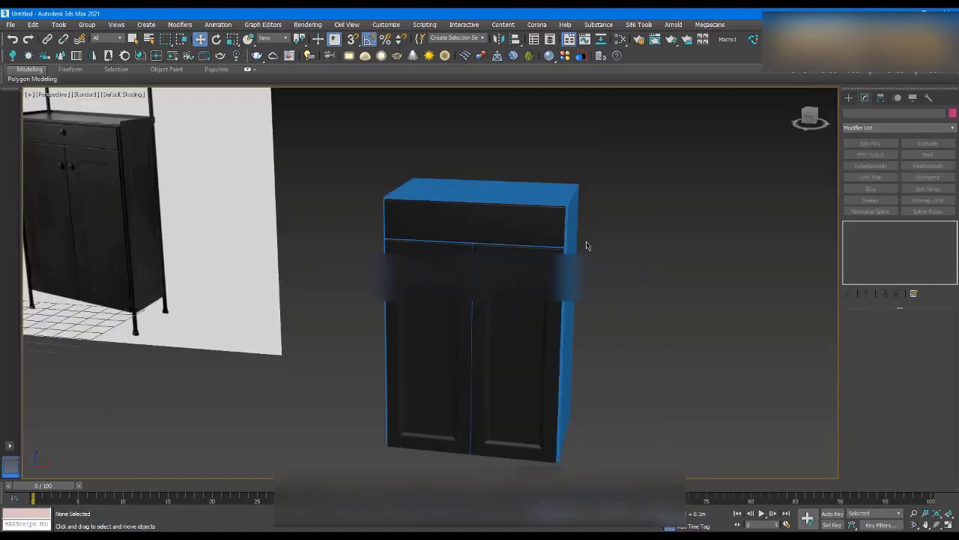
scroll(587, 246, "down", 5)
scroll(270, 180, "up", 8)
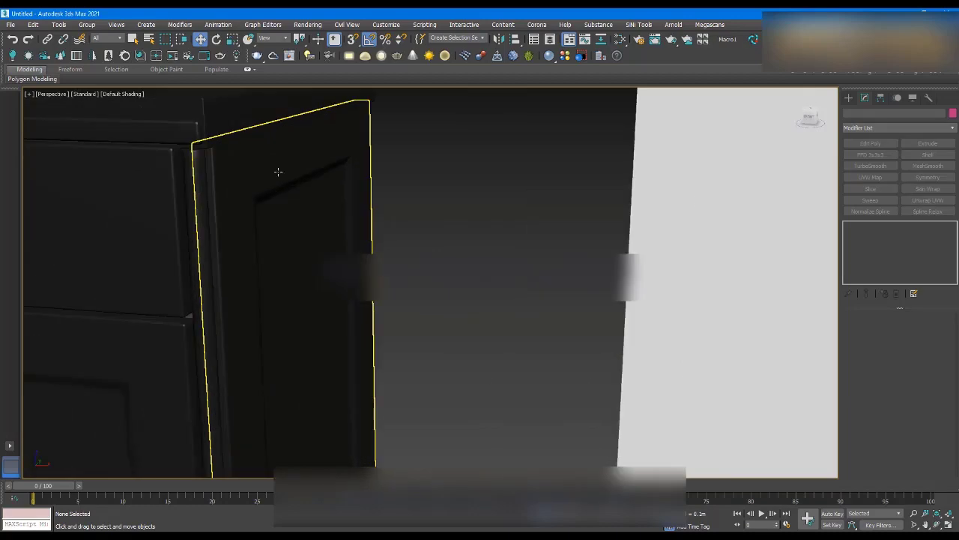
scroll(247, 195, "down", 8)
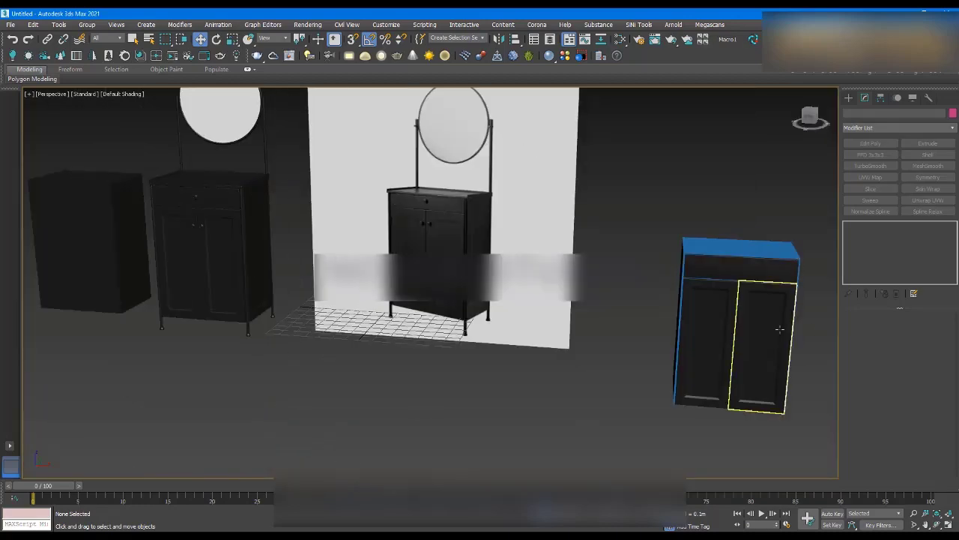
middle_click_drag(781, 325, 760, 311, "alt")
- Clone the right door as a Copy placed beside the cabinet along the X axis
left_click(772, 298)
scroll(772, 299, "up", 3)
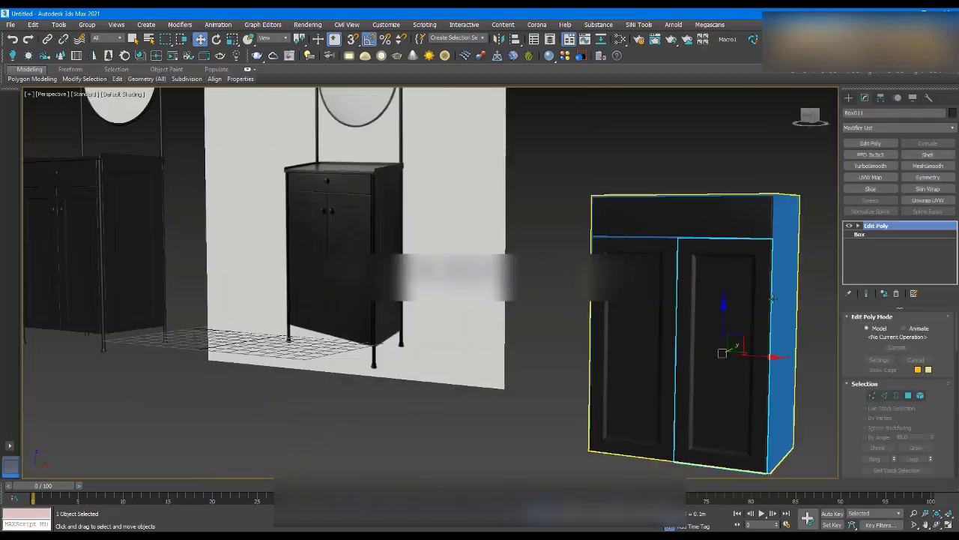
scroll(699, 291, "down", 3)
middle_click_drag(700, 292, 604, 314, "alt")
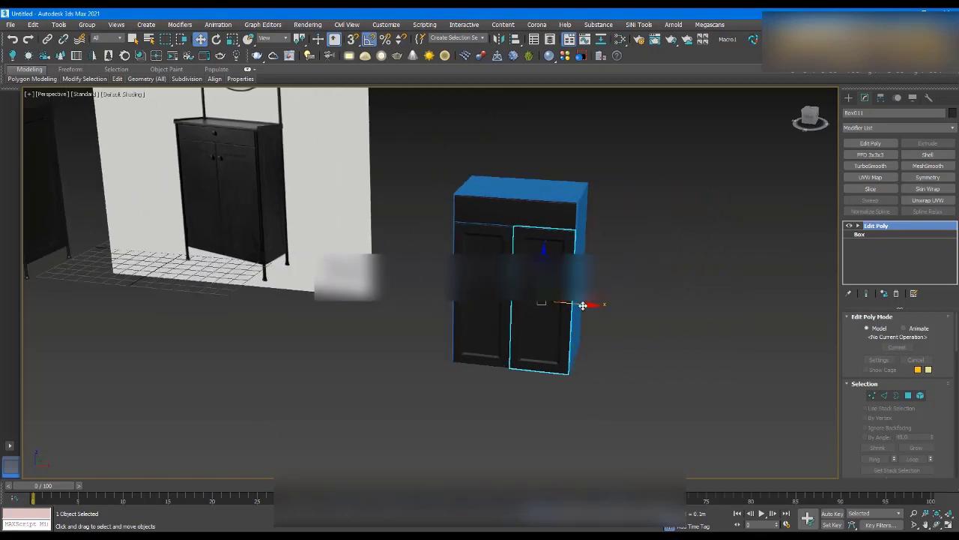
mouse_move(582, 305)
left_mouse_down("shift")
mouse_move(679, 330)
mouse_move(670, 332)
left_mouse_up("shift")
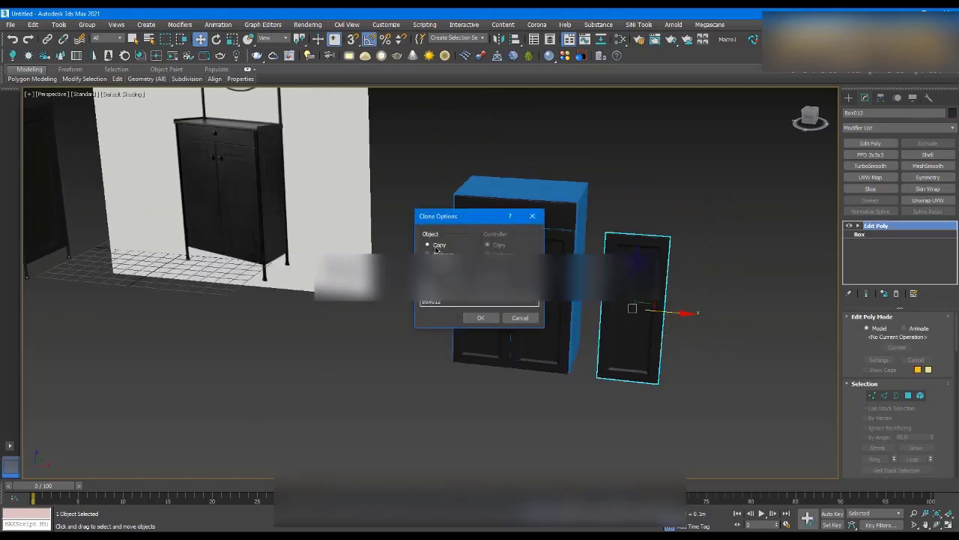
left_click(479, 318)
- Rotate the copied door about its vertical axis so it stands parallel to the cabinet's side
middle_click_drag(637, 313, 614, 315, "alt")
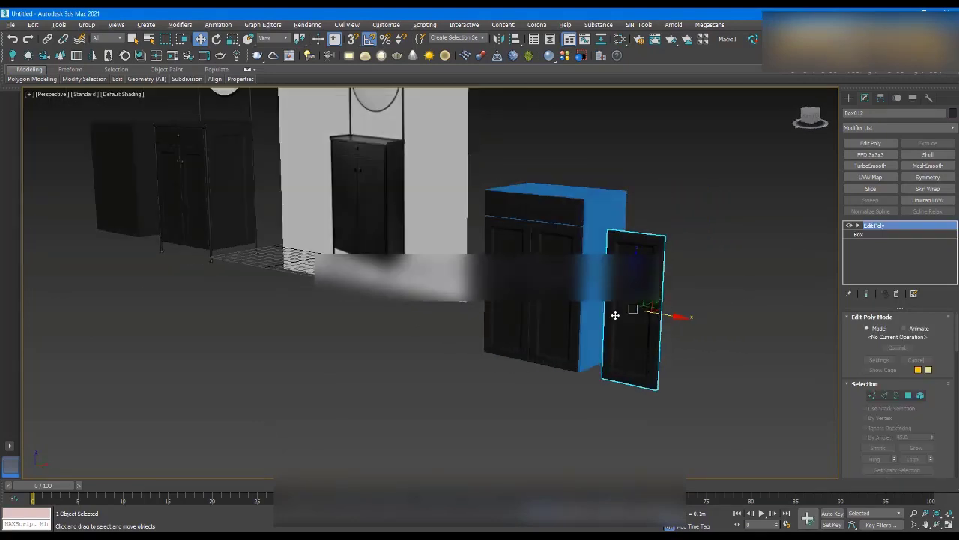
key("e")
left_click_drag(615, 321, 663, 320)
key("w")
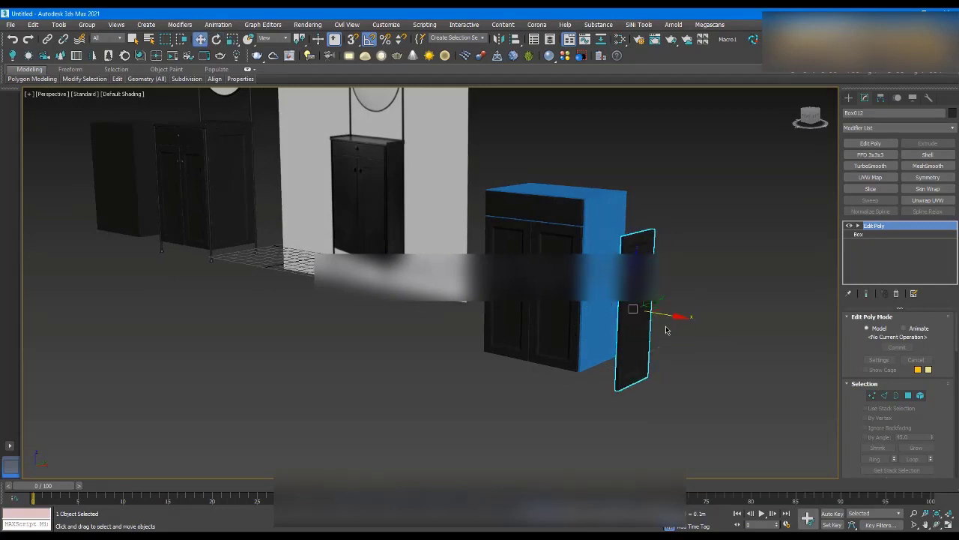
- In the Top view, move the rotated panel next to the cabinet's right side wall
key("t")
key("z")
scroll(508, 201, "down", 3)
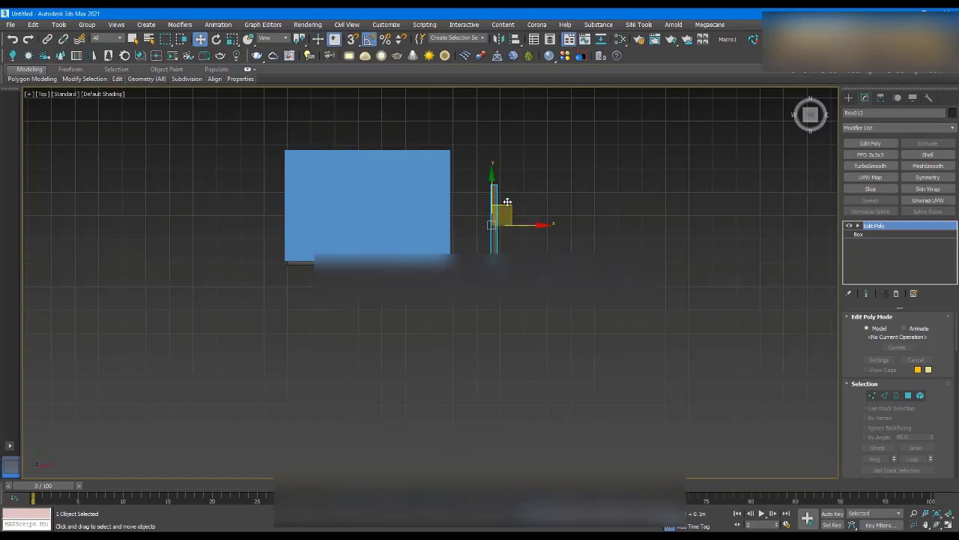
left_click_drag(507, 202, 473, 188)
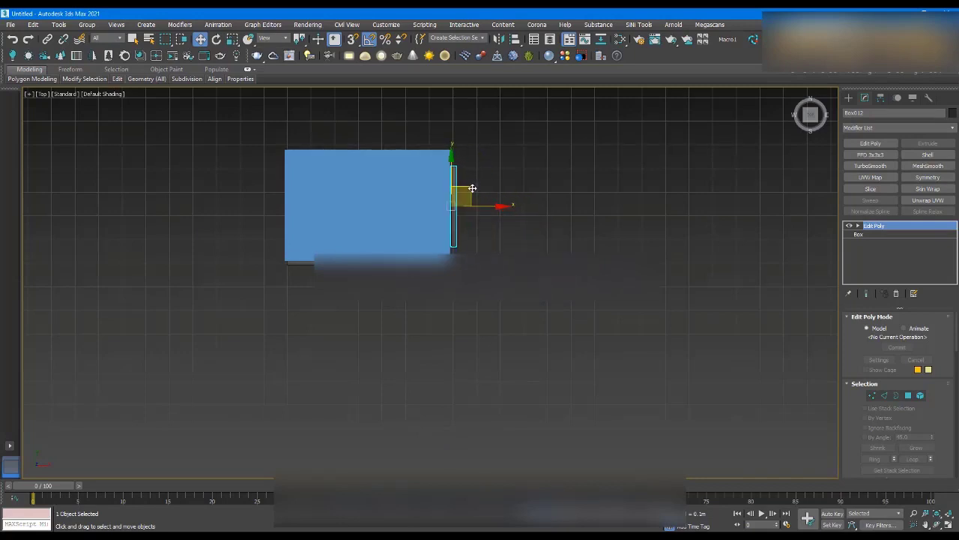
scroll(448, 170, "up", 4)
scroll(472, 200, "up", 2)
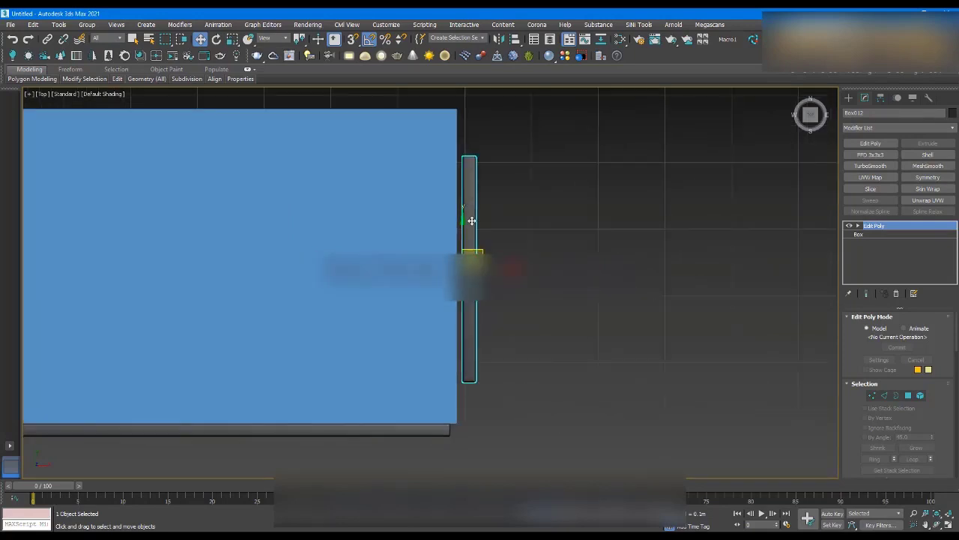
- Move the panel's end vertices to span the cabinet's full depth and fit the panel against the side wall
key("1")
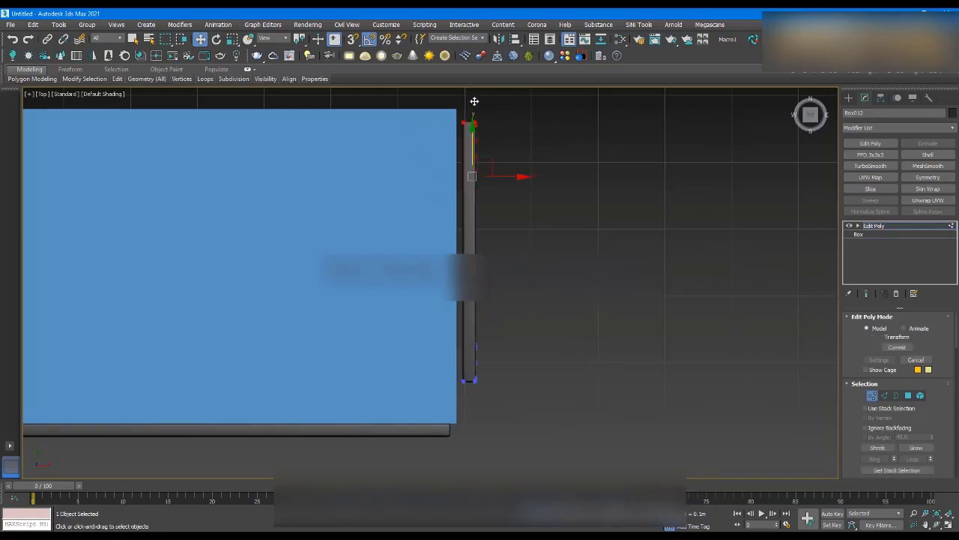
left_click_drag(474, 93, 474, 89)
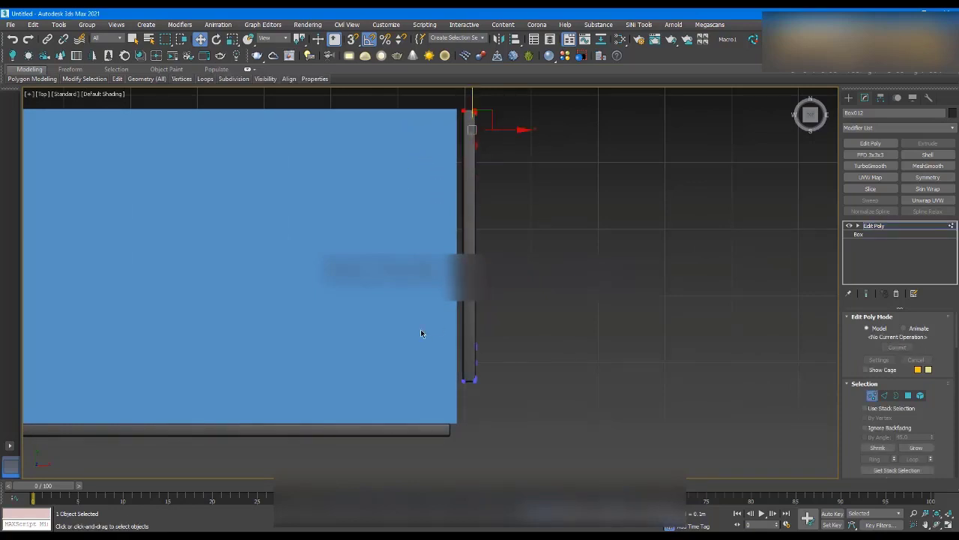
left_click_drag(469, 328, 475, 414)
left_click(881, 227)
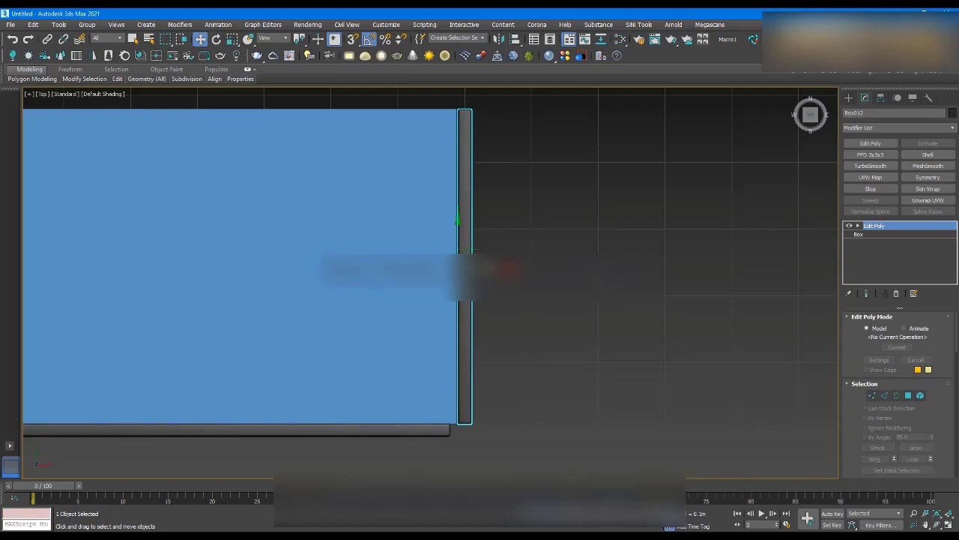
scroll(473, 400, "up", 5)
scroll(439, 397, "down", 3)
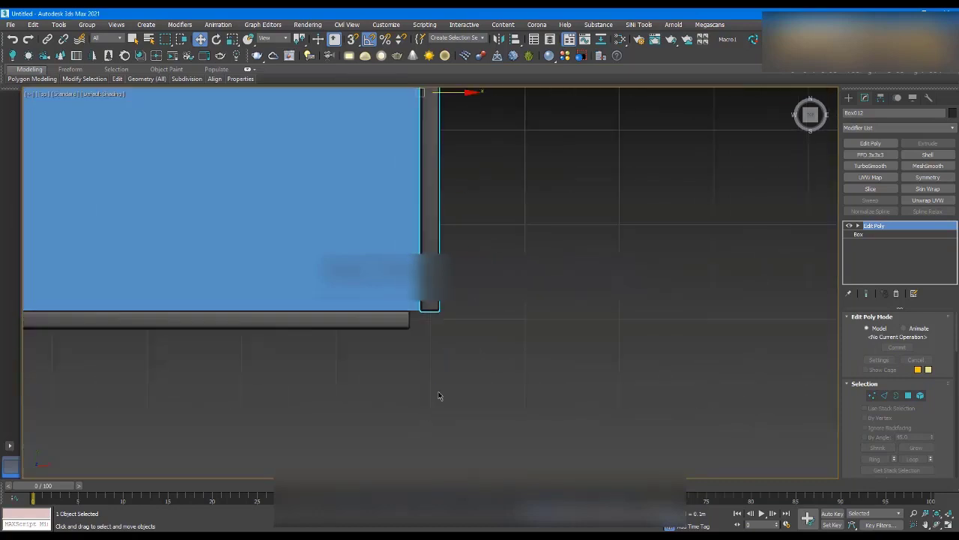
scroll(397, 188, "up", 5)
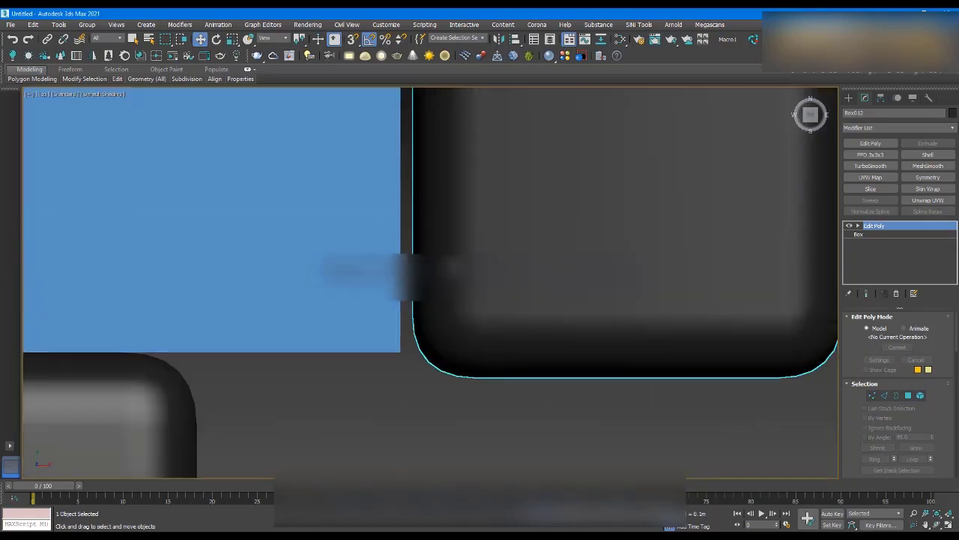
scroll(469, 301, "down", 4)
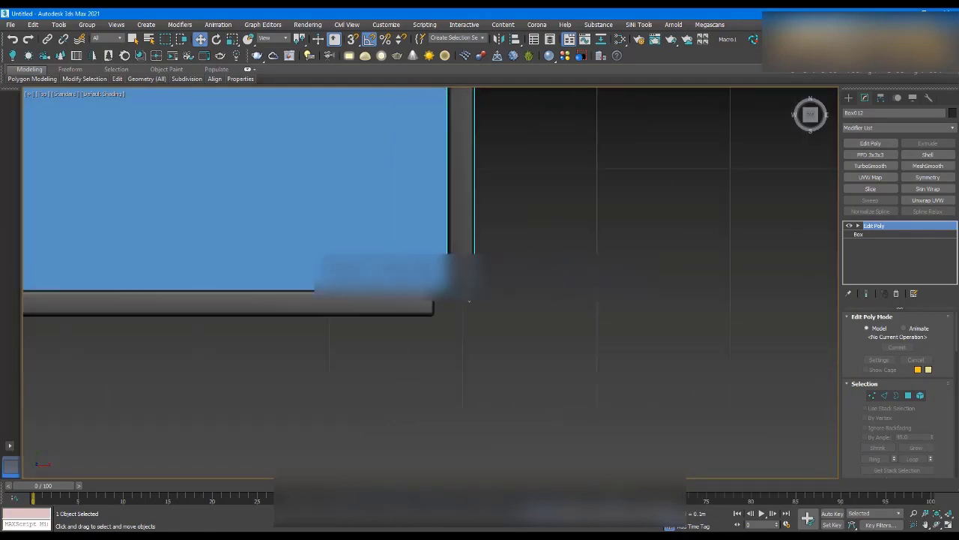
scroll(483, 174, "down", 3)
scroll(452, 323, "up", 6)
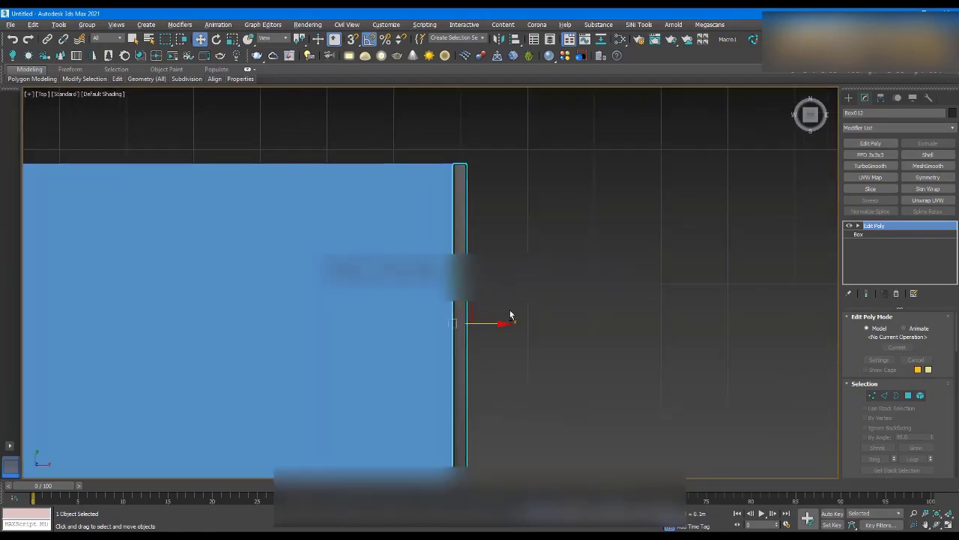
- Raise the side panel's upper vertices to the cabinet's top edge so the panel covers the full side height
middle_click_drag(510, 315, 483, 212, "alt")
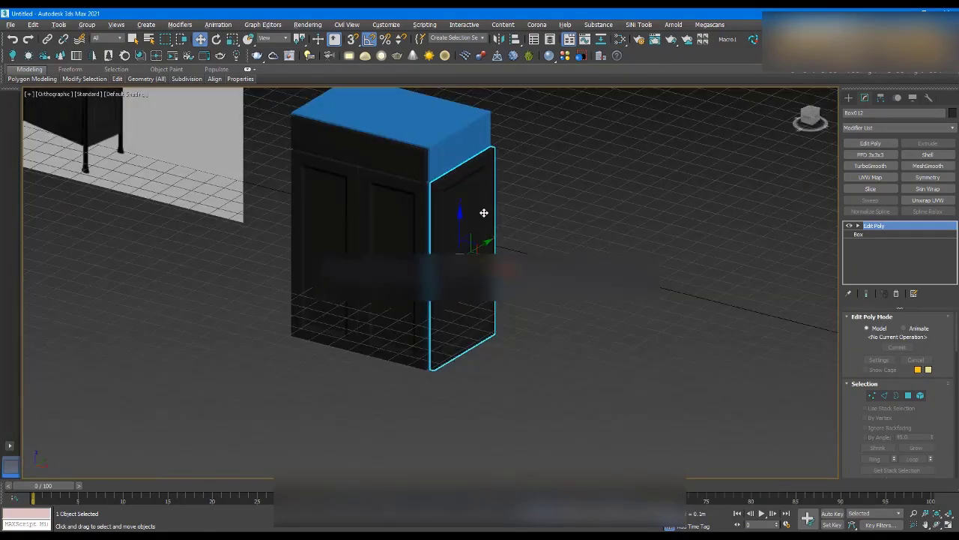
key("1")
left_click_drag(338, 241, 339, 241)
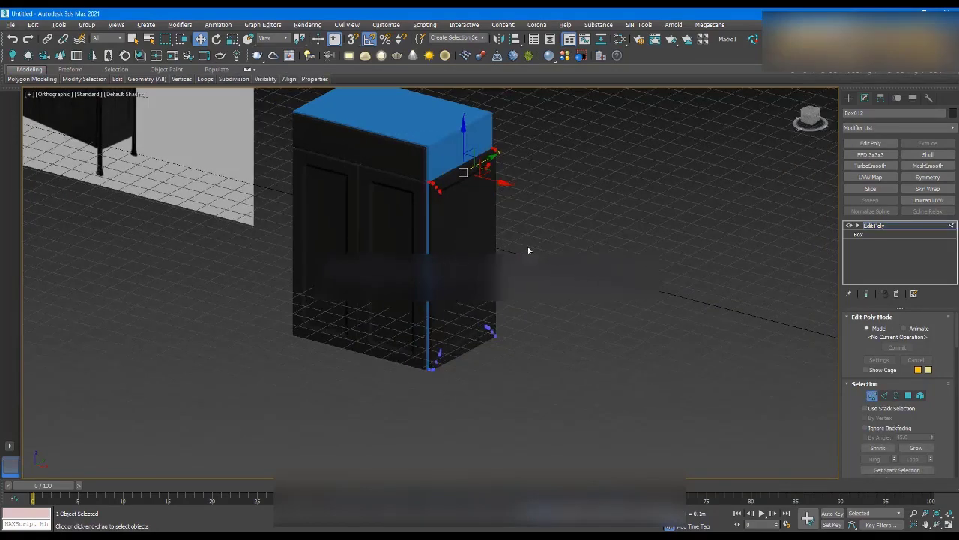
scroll(468, 165, "up", 8)
middle_click_drag(474, 168, 477, 94)
left_click(574, 249)
scroll(575, 249, "down", 6)
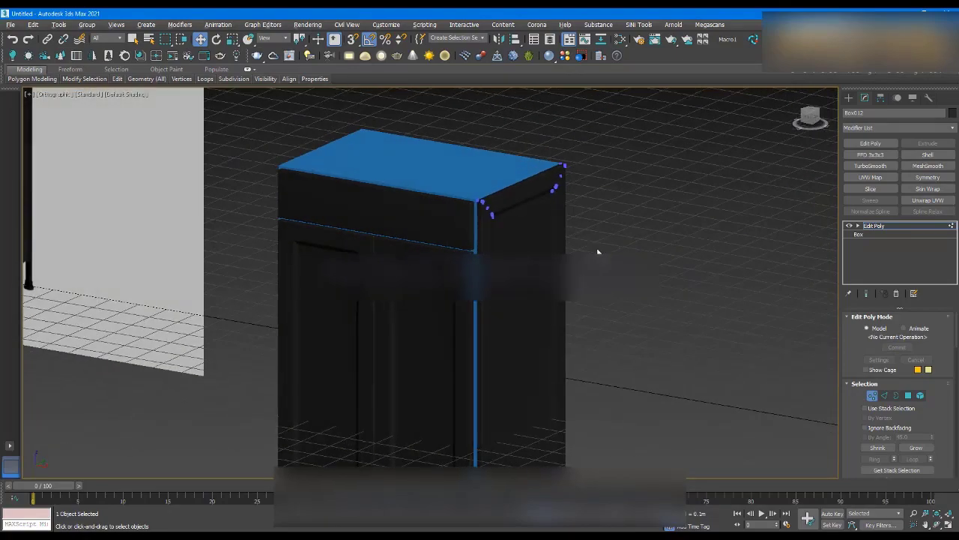
left_click(878, 227)
left_click(645, 219)
- Select the right side panel while facing the front of the cabinet
scroll(546, 230, "down", 3)
middle_click_drag(546, 229, 585, 250, "alt")
scroll(679, 208, "up", 6)
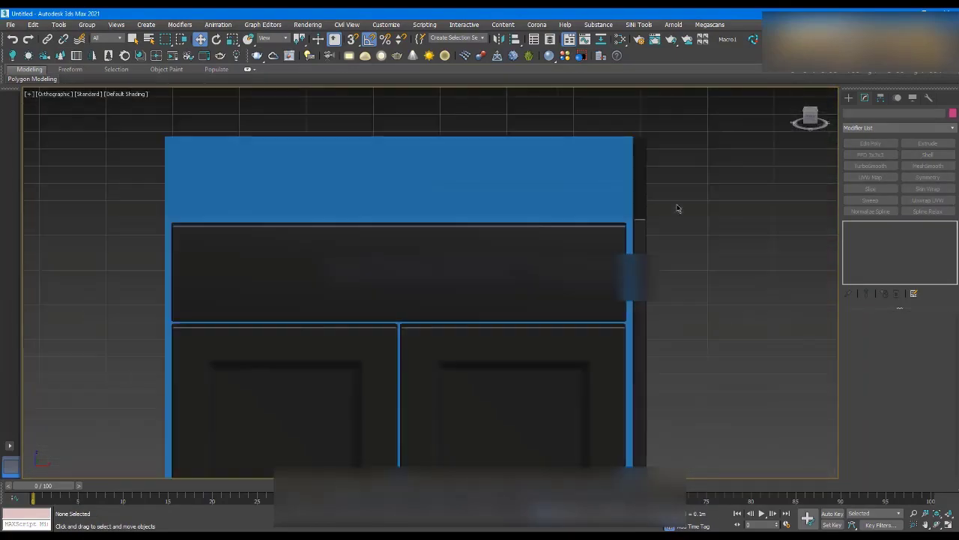
left_click(641, 187)
left_click(499, 40)
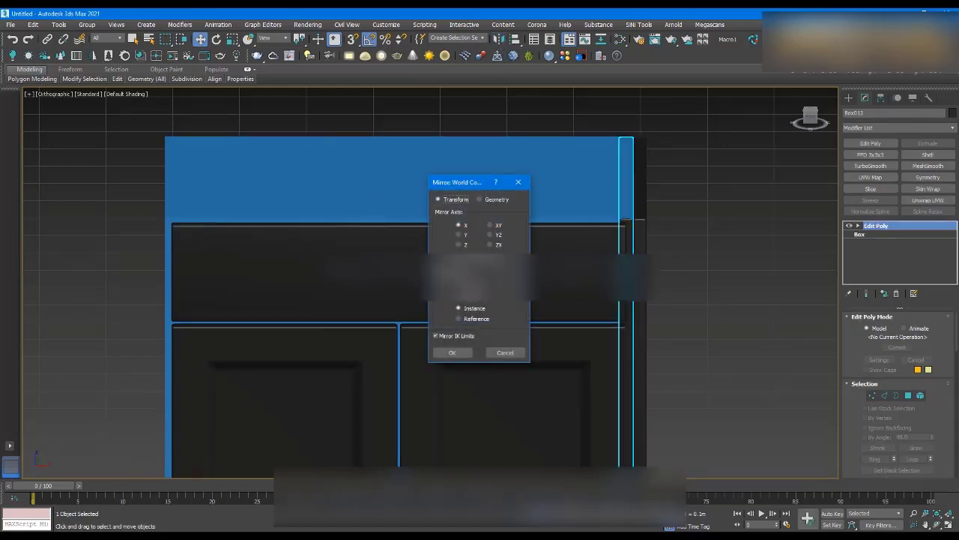
left_click_drag(497, 257, 688, 389)
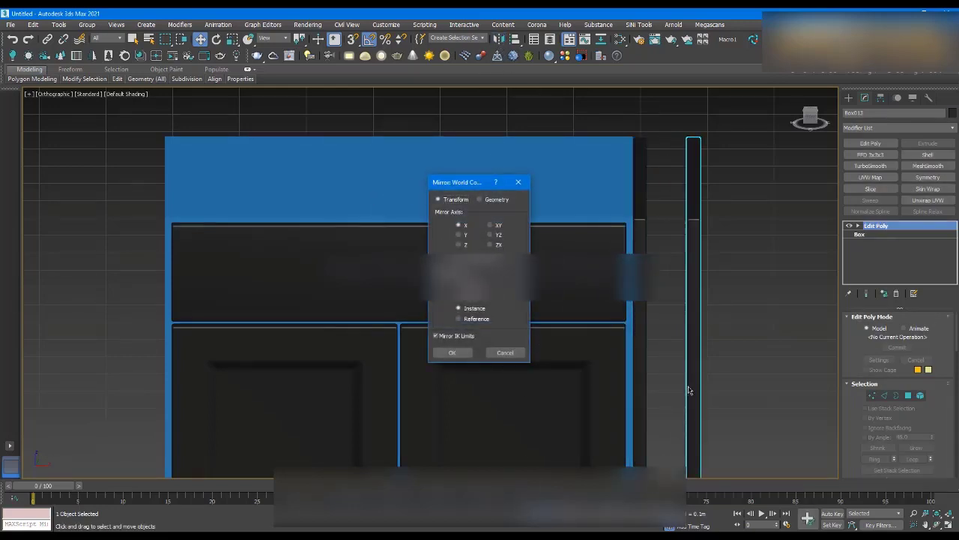
left_click(515, 355)
- Mirror the side panel along the X axis as an Instance, offset to the opposite side of the cabinet
middle_click_drag(662, 341, 617, 334, "alt")
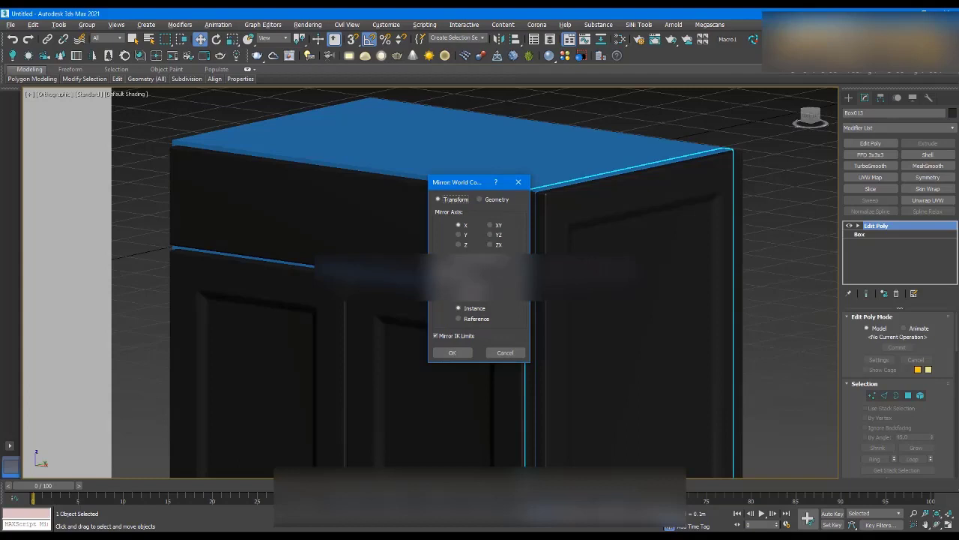
left_click_drag(509, 259, 542, 314)
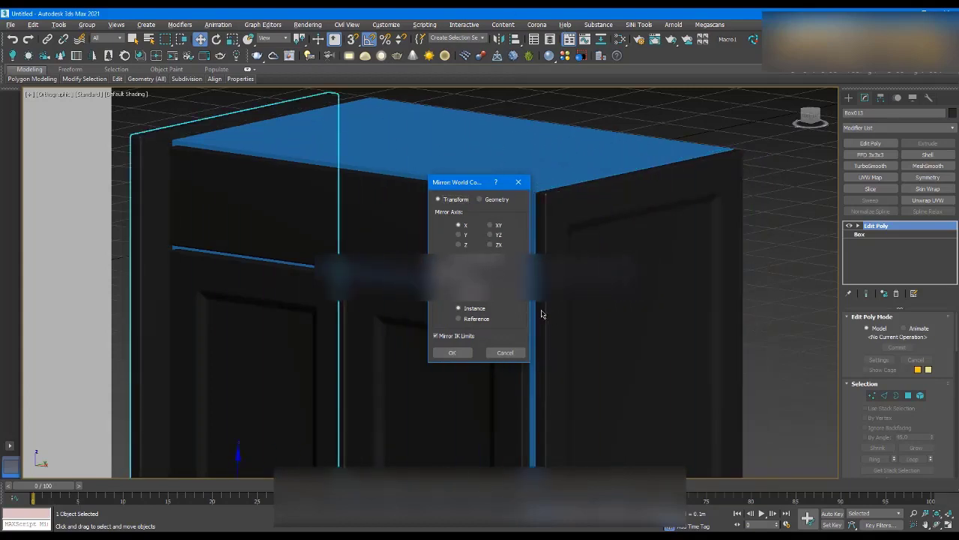
left_click(452, 352)
- In the Top view, move the mirrored panel along X until it fits against the cabinet's left side wall
scroll(449, 345, "down", 5)
scroll(420, 338, "up", 8)
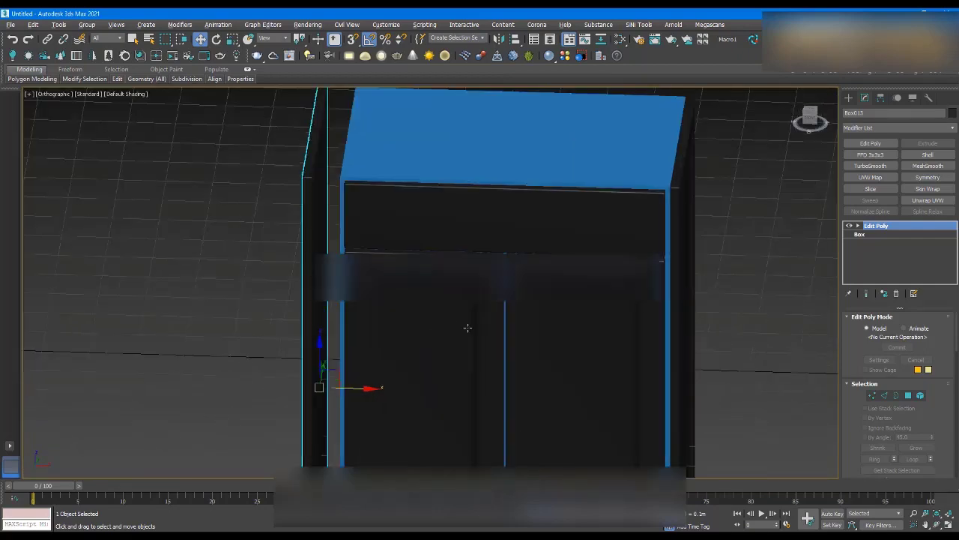
middle_click_drag(411, 335, 463, 310, "alt")
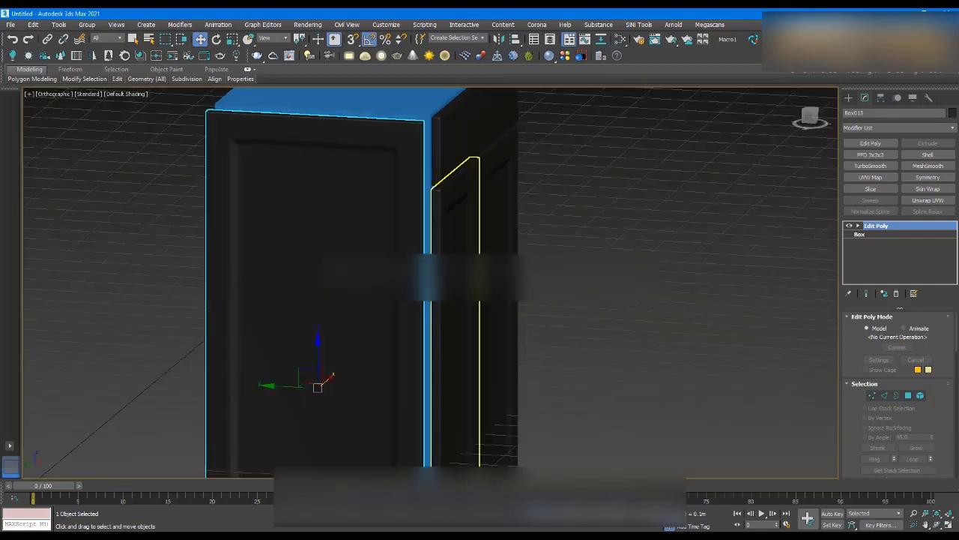
key("t")
key("z")
left_click_drag(431, 337, 470, 337)
scroll(514, 155, "up", 4)
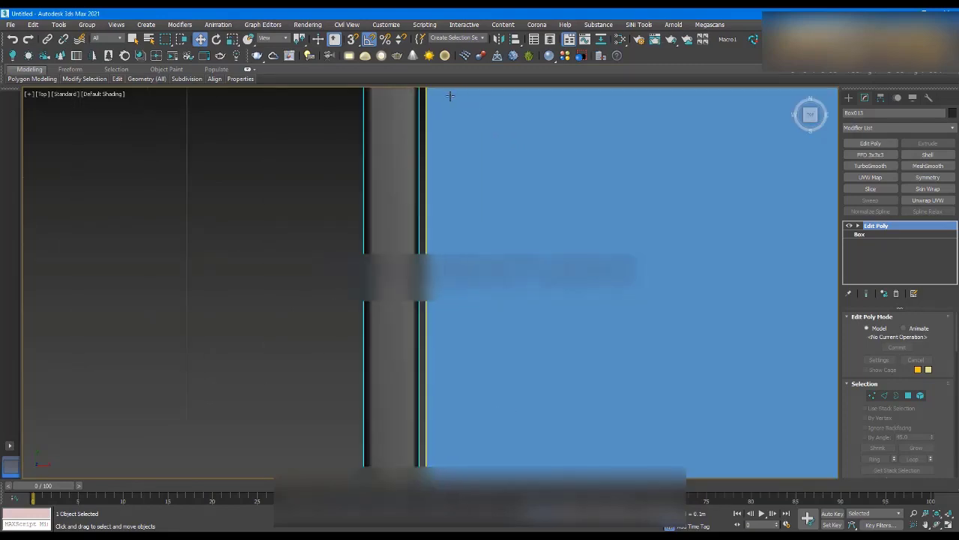
scroll(467, 197, "up", 5)
left_click_drag(404, 130, 411, 133)
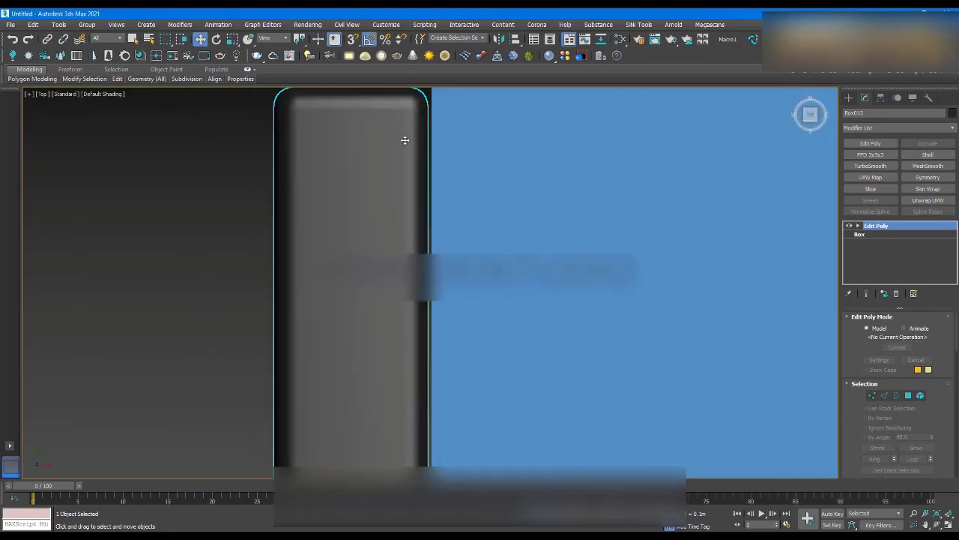
scroll(480, 212, "down", 8)
middle_click_drag(491, 233, 537, 230, "alt")
scroll(543, 227, "down", 1)
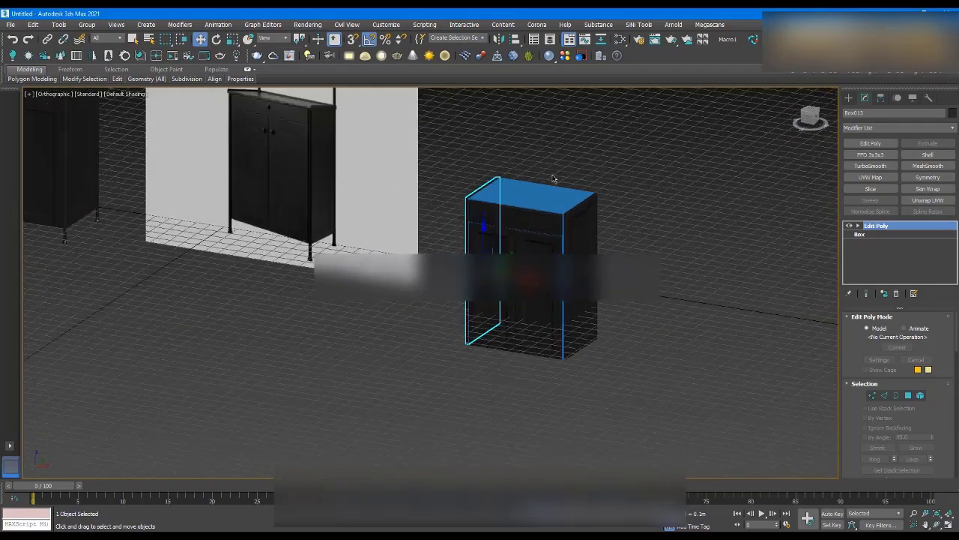
- Examine the cabinet's front and sides and compare the drawer, doors and corner posts with the reference image
scroll(550, 186, "up", 9)
left_click(547, 210)
left_click(581, 153)
scroll(496, 163, "down", 3)
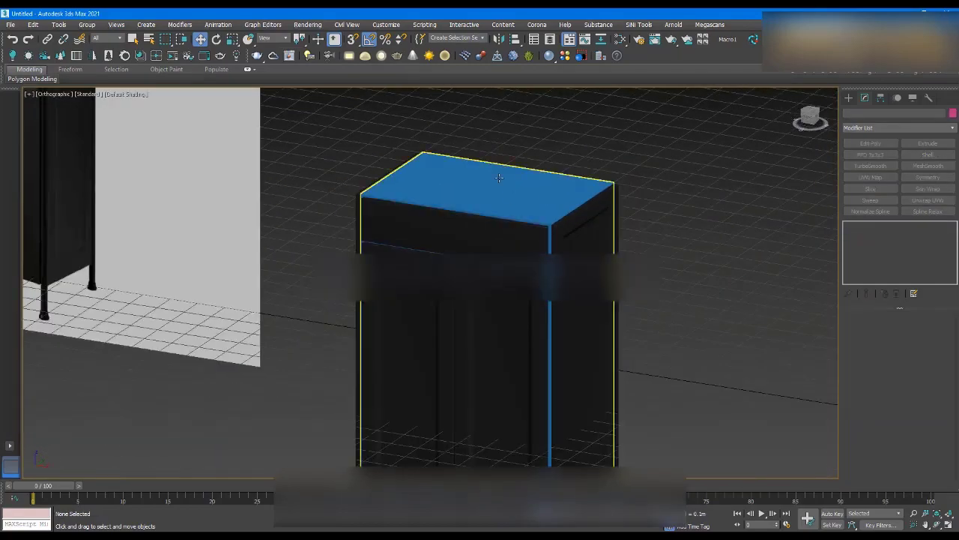
scroll(508, 181, "down", 6)
scroll(424, 138, "up", 3)
scroll(465, 164, "up", 6)
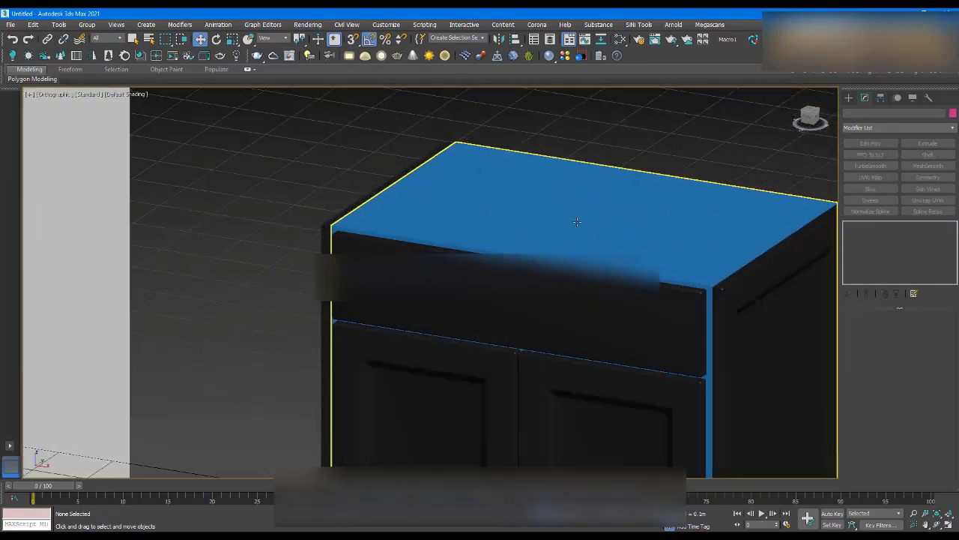
scroll(456, 198, "down", 7)
scroll(456, 199, "up", 10)
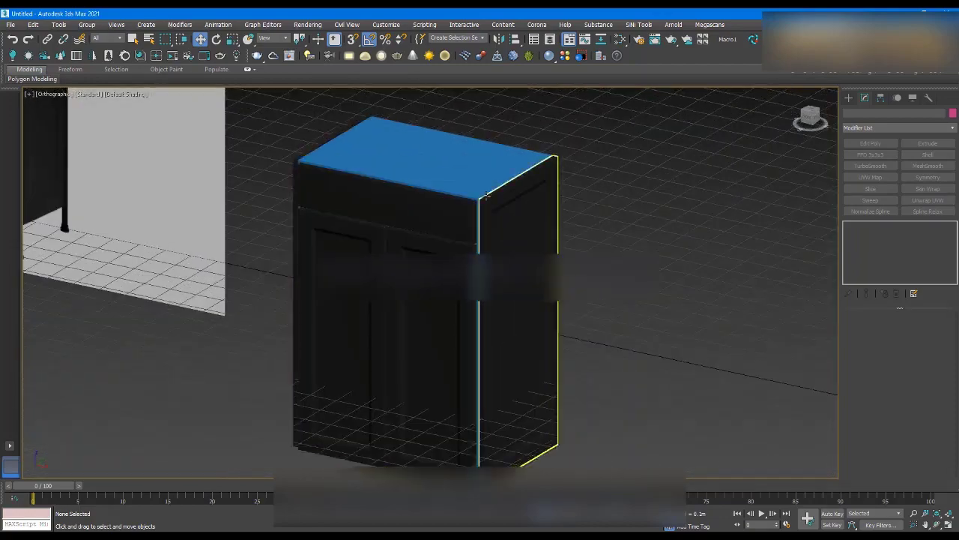
scroll(436, 190, "down", 5)
key("f")
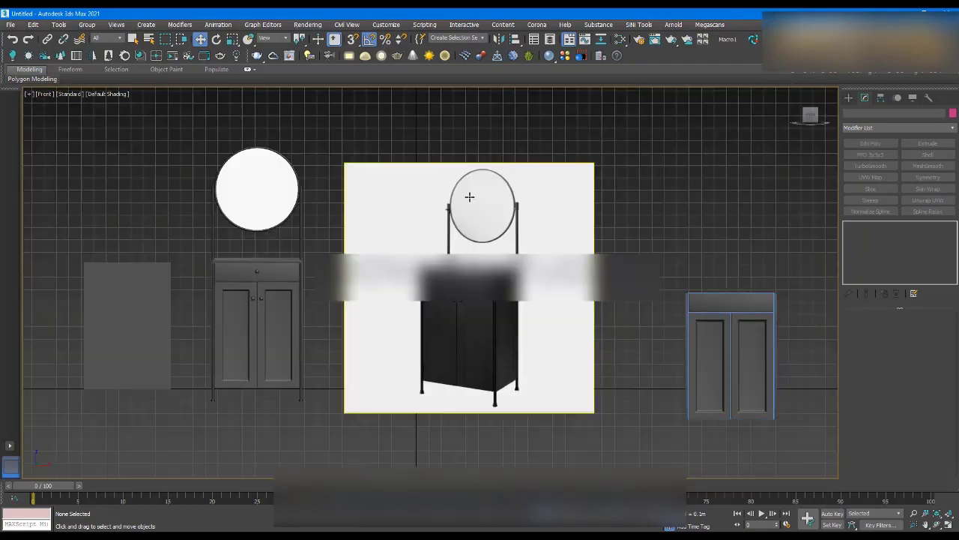
scroll(742, 320, "up", 5)
scroll(691, 217, "up", 4)
scroll(517, 214, "down", 12)
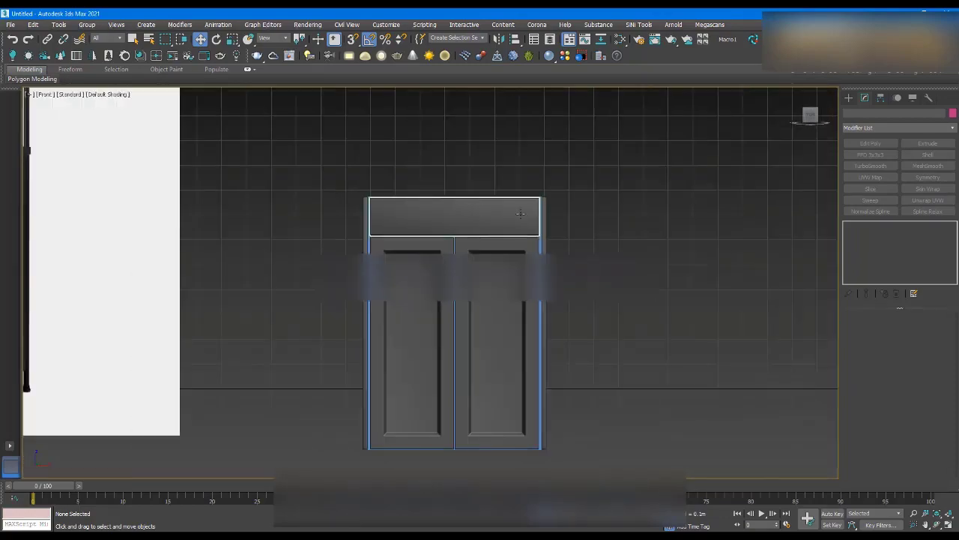
scroll(323, 195, "up", 10)
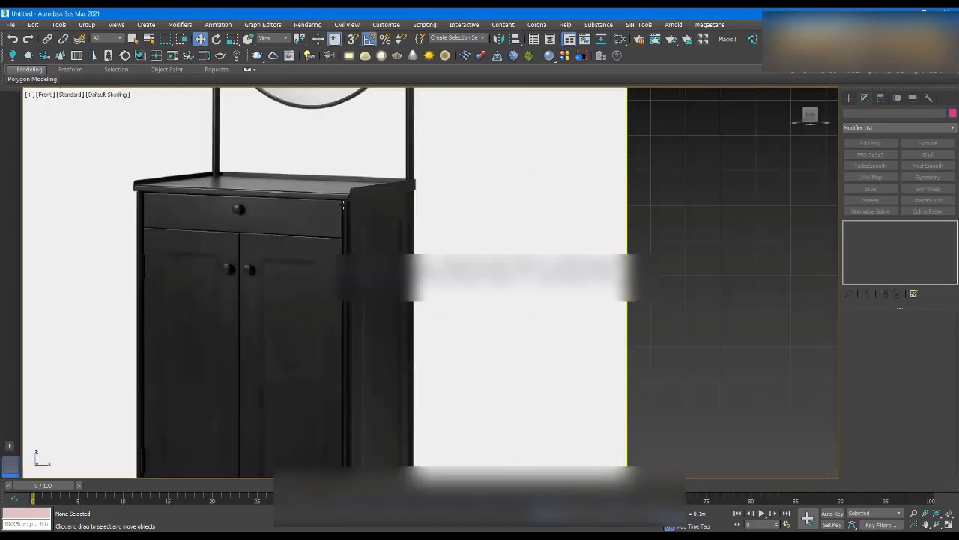
scroll(323, 195, "down", 8)
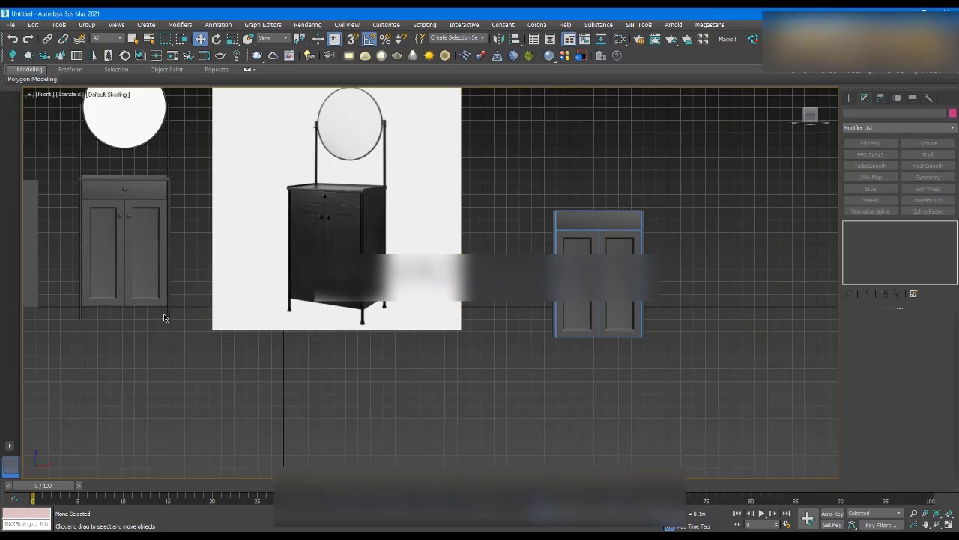
- Set the drawer front's box width to 0.711 m so it spans the cabinet's front between the side panels
key("t")
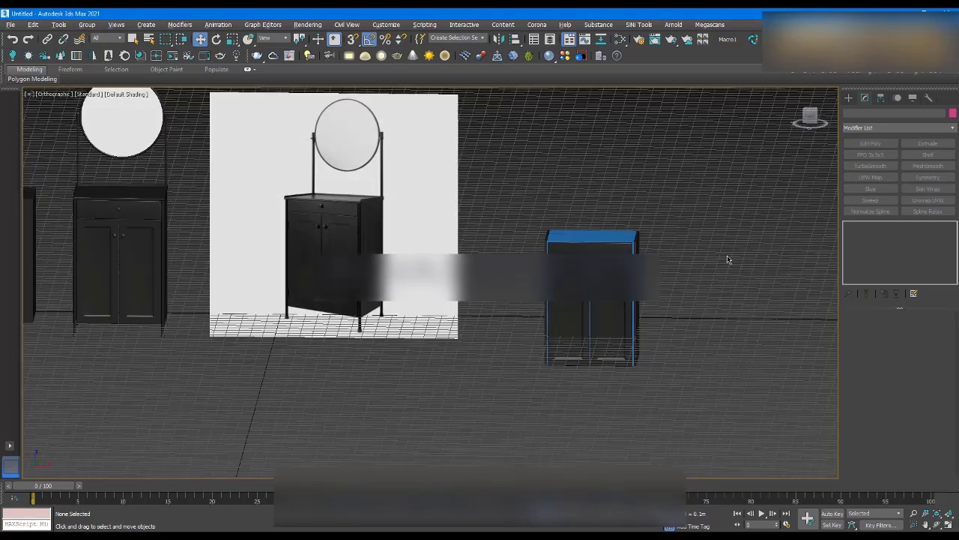
scroll(671, 298, "up", 10)
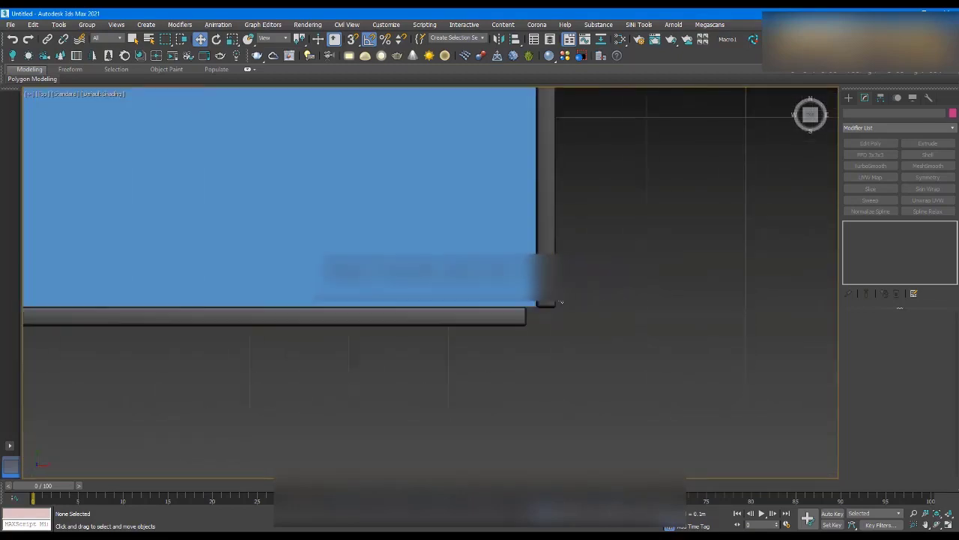
left_click(480, 309)
scroll(628, 253, "down", 5)
scroll(268, 266, "up", 4)
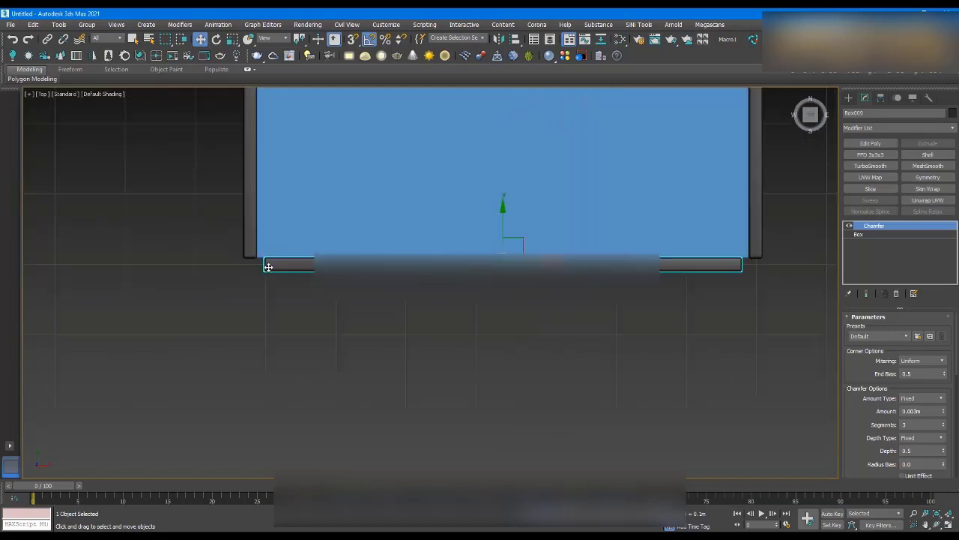
left_click(874, 235)
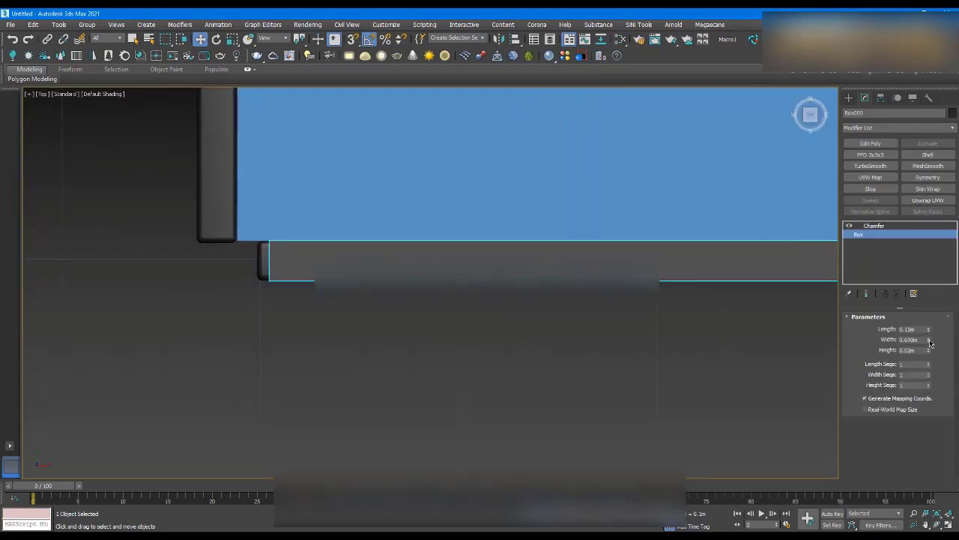
scroll(443, 256, "down", 5)
scroll(741, 254, "up", 6)
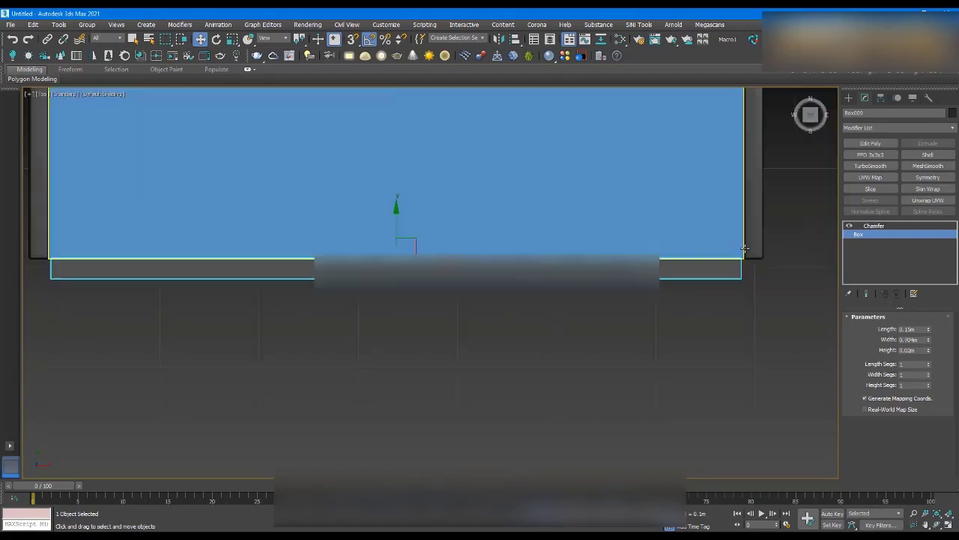
left_click_drag(927, 340, 928, 340)
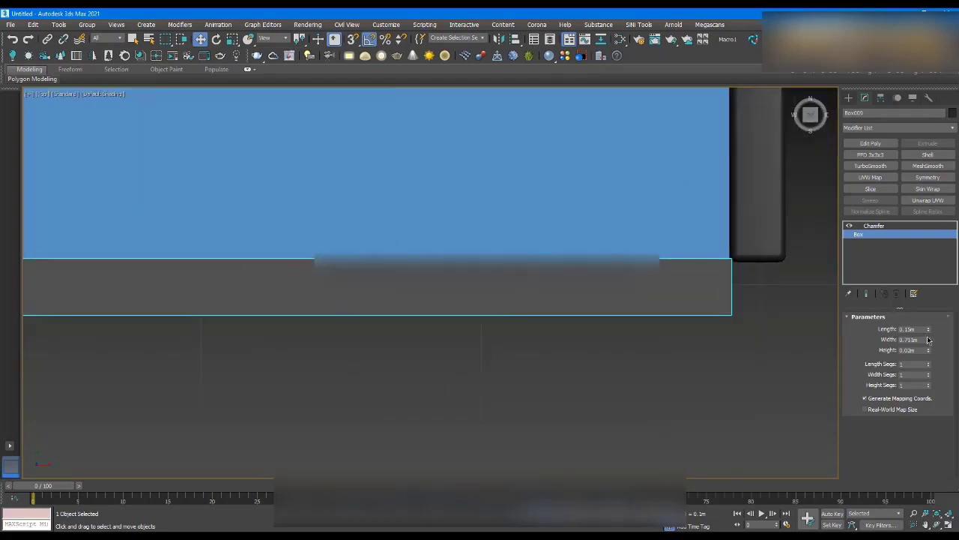
left_click(873, 226)
left_click(784, 297)
scroll(733, 274, "down", 6)
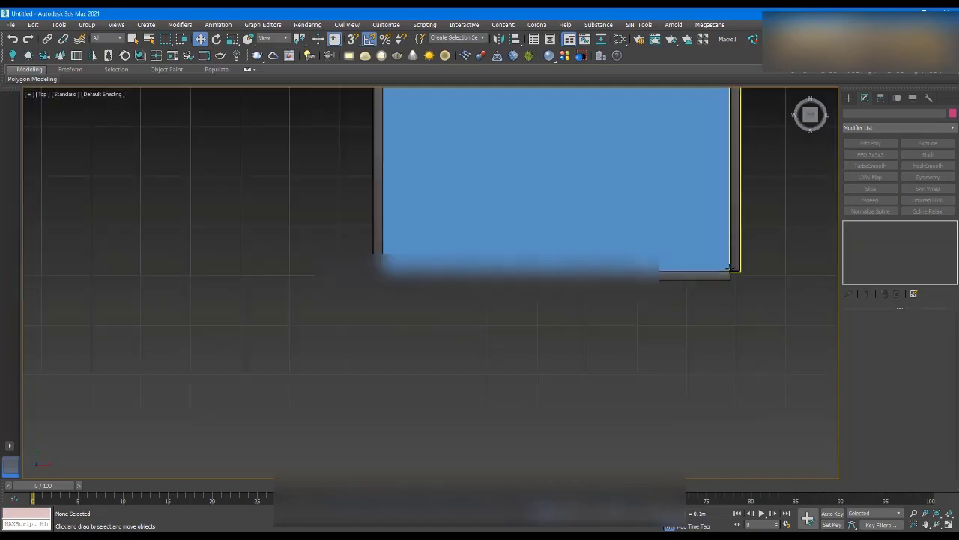
- In wireframe Top view, move the left door's outer-end vertices outward to line up with the drawer front's left end
scroll(396, 250, "up", 3)
scroll(395, 250, "up", 3)
scroll(299, 329, "down", 5)
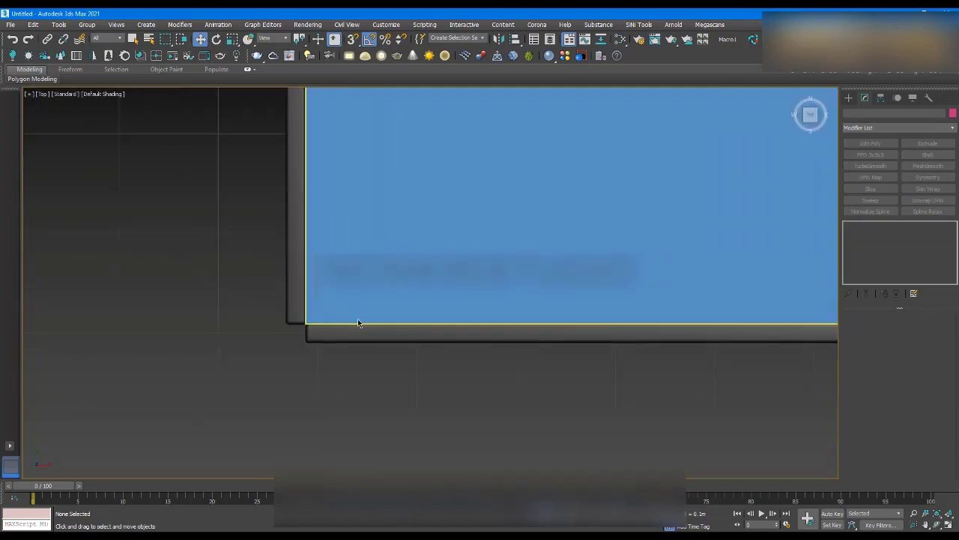
key("F3")
left_click(236, 293)
scroll(255, 243, "down", 6)
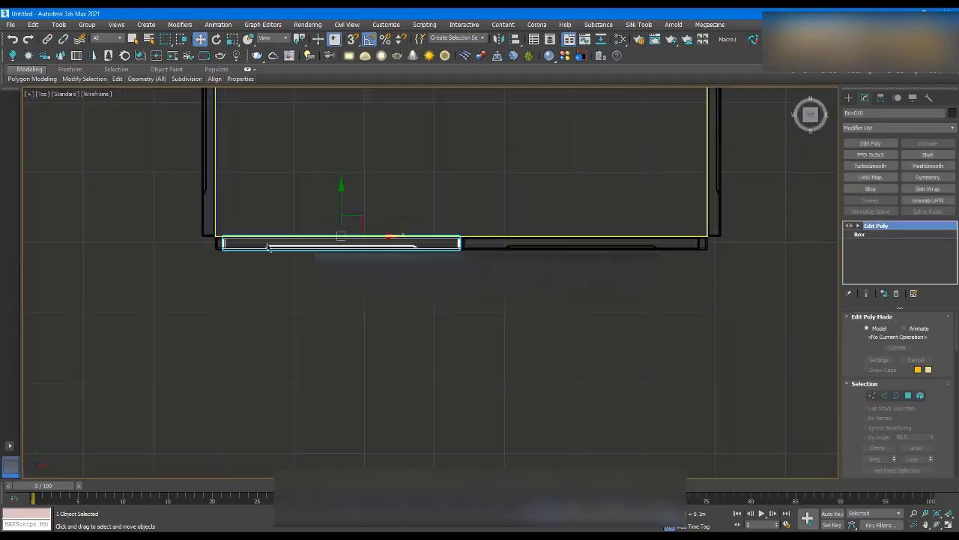
scroll(300, 240, "up", 6)
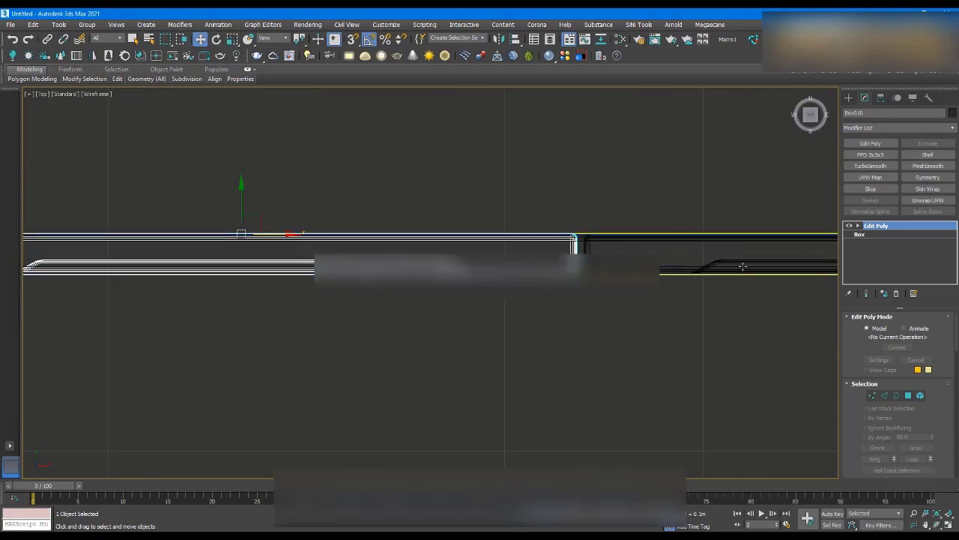
key("1")
scroll(390, 245, "down", 4)
left_click_drag(211, 272, 227, 282)
scroll(120, 231, "up", 3)
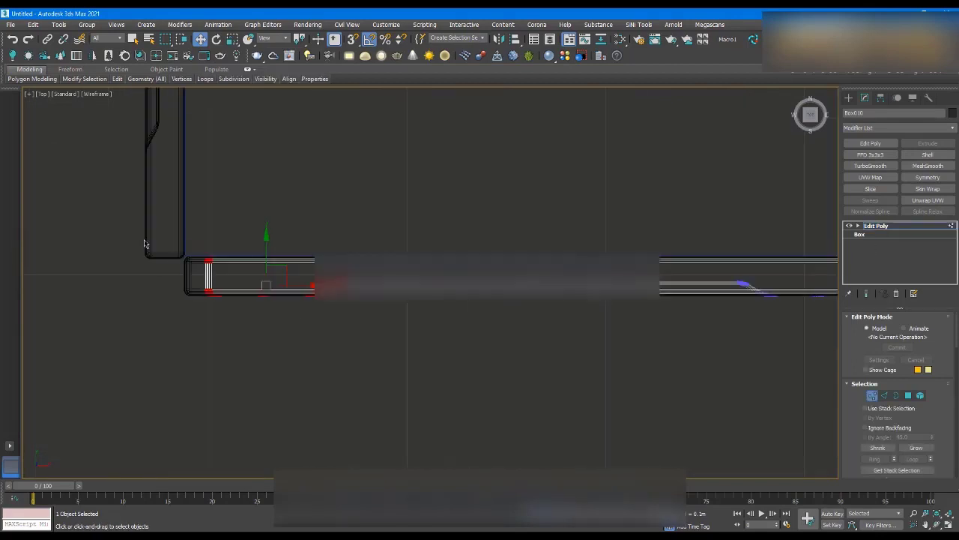
left_click_drag(329, 290, 302, 290)
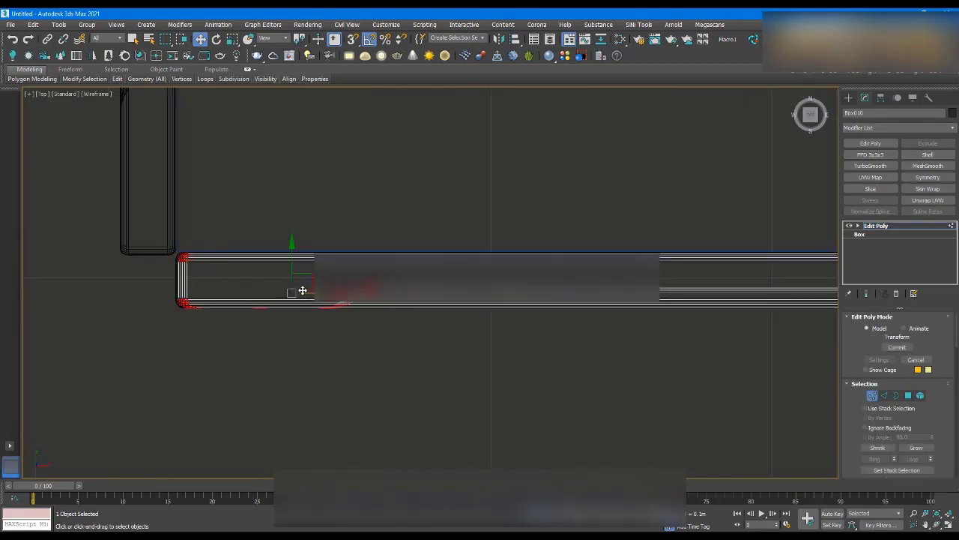
- Move the left door's inner-end vertices back from the right door and finish the vertex editing
scroll(225, 176, "down", 5)
scroll(556, 184, "up", 3)
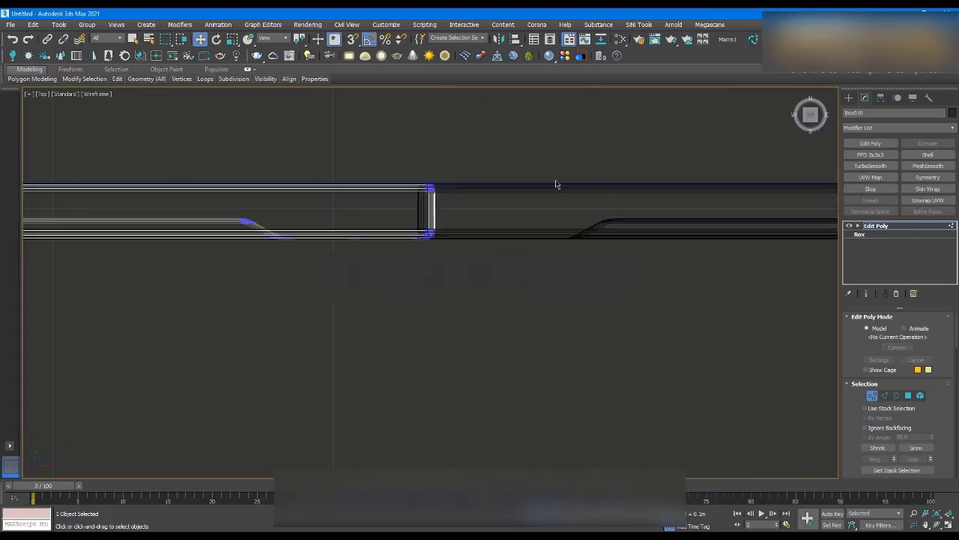
left_click_drag(393, 223, 371, 223)
scroll(443, 185, "down", 4)
scroll(786, 191, "up", 4)
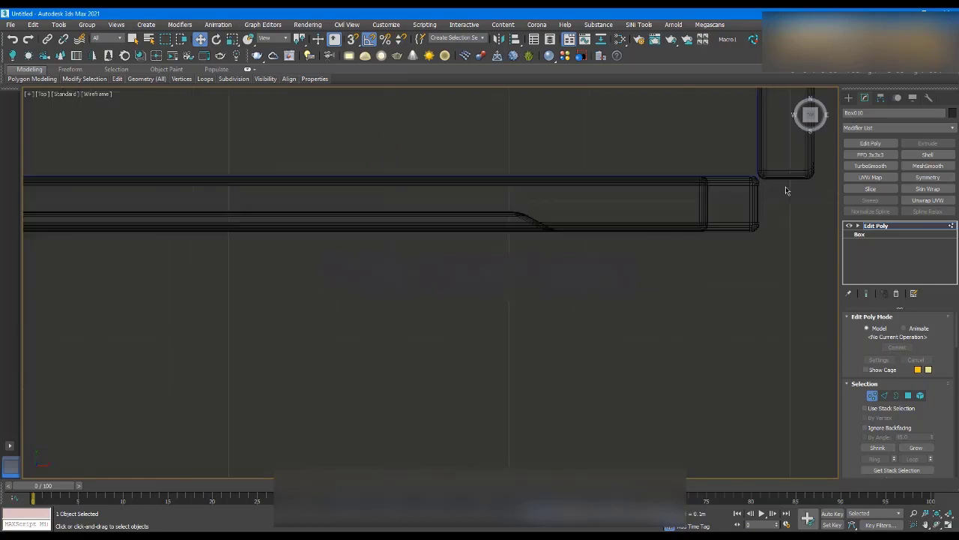
left_click(876, 226)
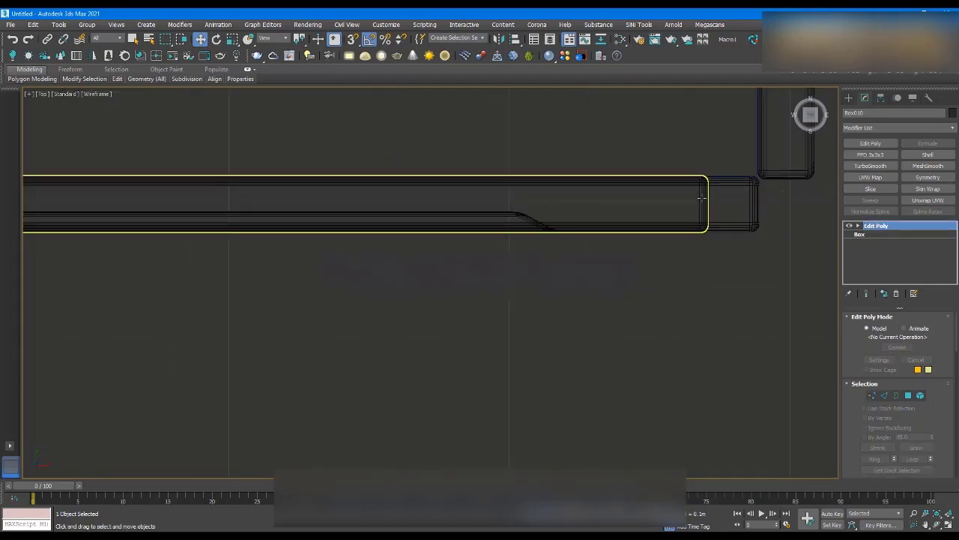
- Move the right door outward along X toward the drawer front's right end
left_click(675, 207)
scroll(666, 207, "down", 3)
left_click_drag(496, 189, 509, 189)
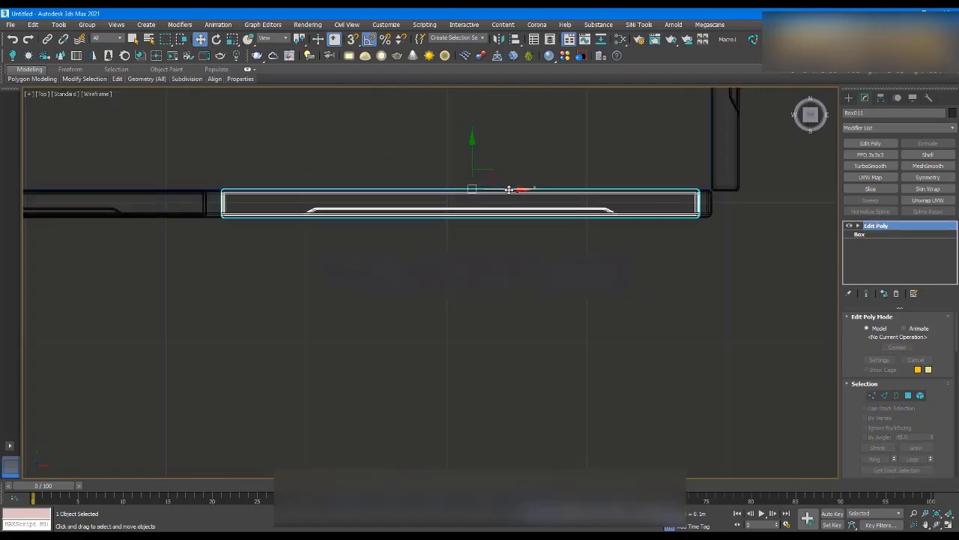
scroll(531, 170, "down", 3)
scroll(138, 178, "up", 3)
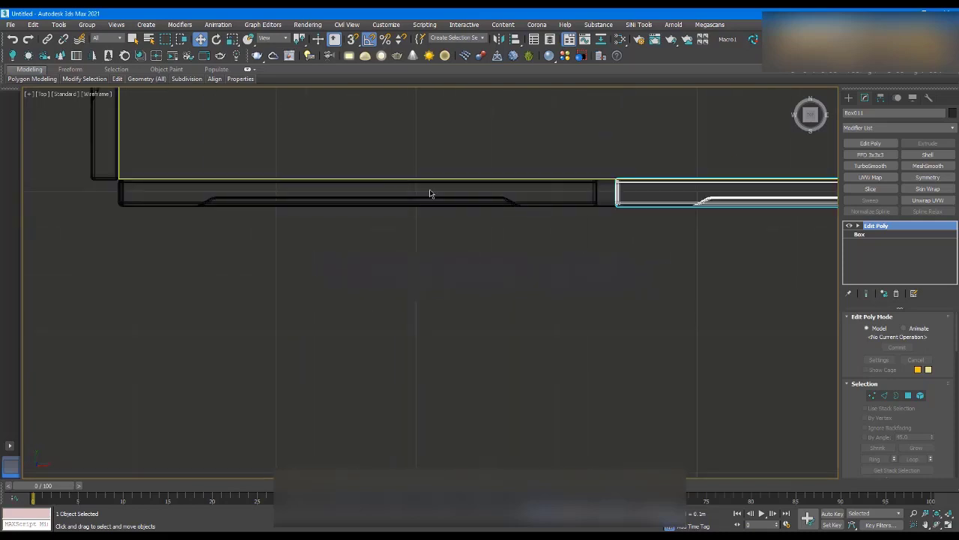
- Move the left door's inner-end vertices toward the right door to widen it, and finish the vertex editing
left_click(592, 191)
key("1")
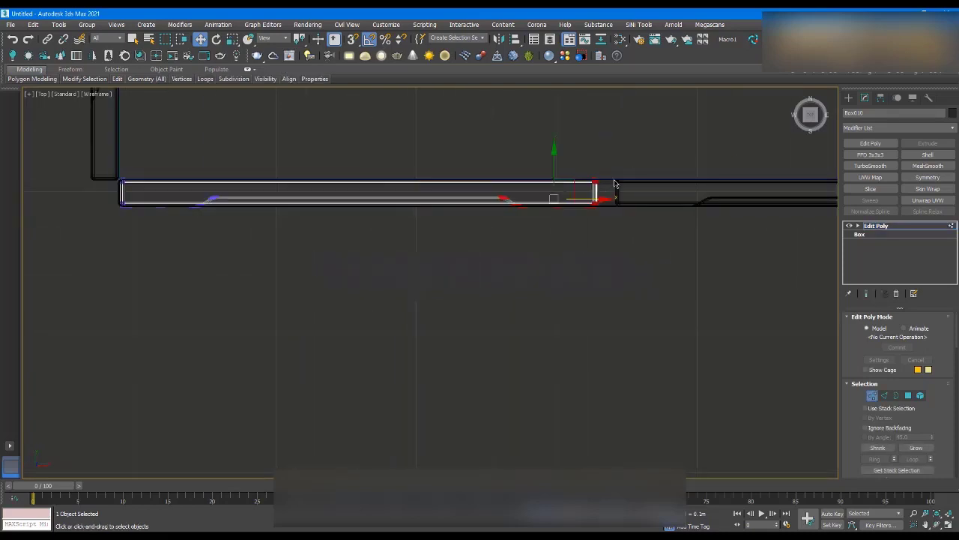
left_click_drag(637, 249, 636, 250)
scroll(625, 169, "up", 3)
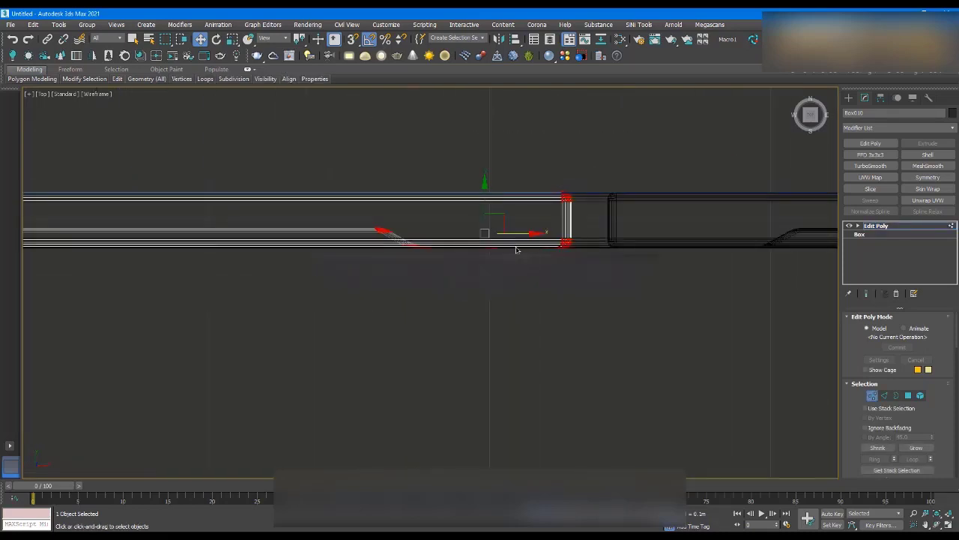
left_click_drag(521, 234, 547, 232)
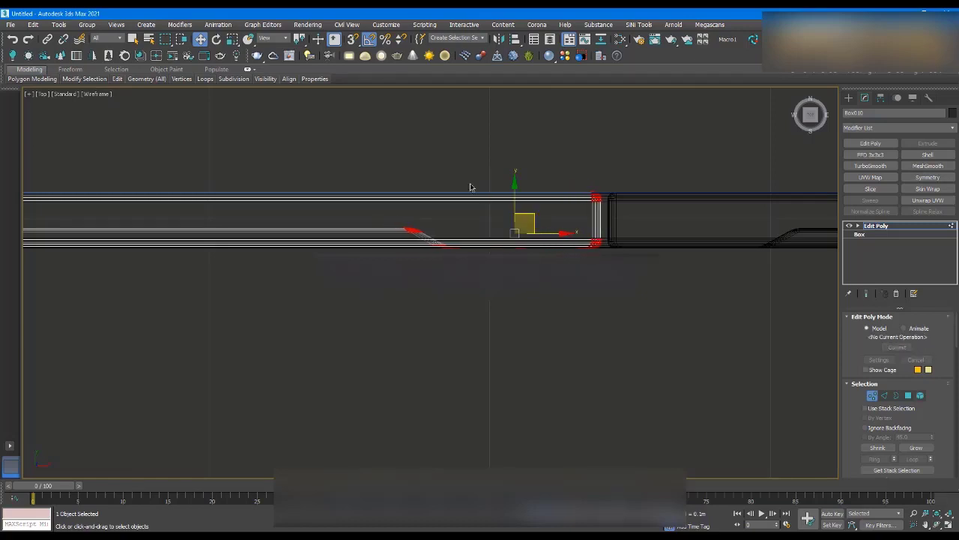
scroll(568, 165, "down", 3)
scroll(568, 165, "down", 2)
scroll(663, 165, "up", 5)
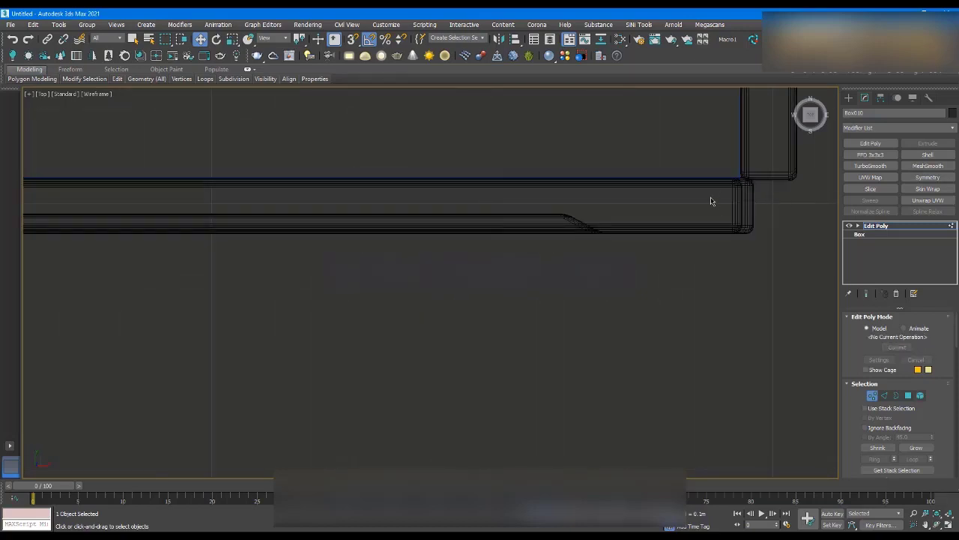
scroll(712, 201, "down", 1)
scroll(390, 214, "down", 1)
left_click_drag(147, 212, 145, 210)
scroll(641, 204, "up", 3)
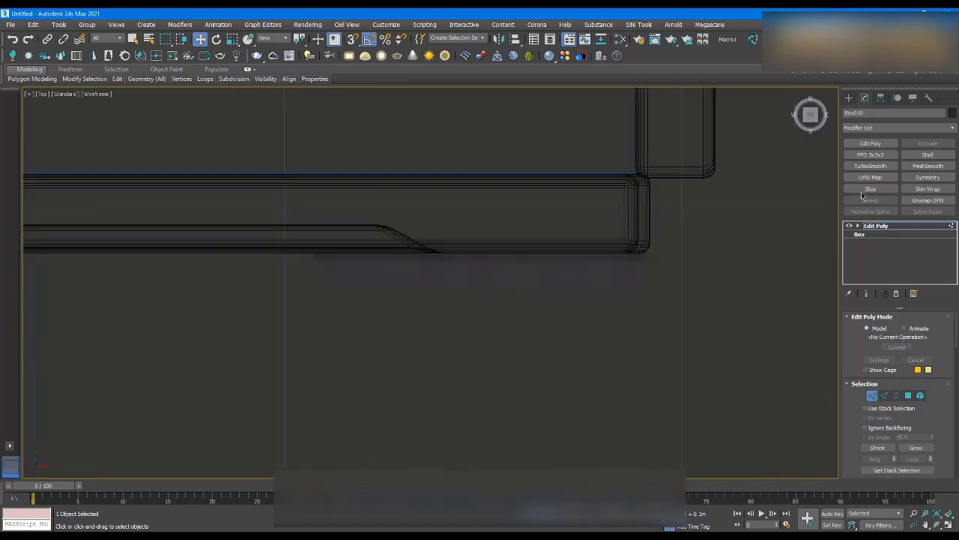
left_click(896, 227)
- Shift the right door along X to line up with the drawer front's right end, leaving a narrow gap between the doors
scroll(687, 194, "down", 3)
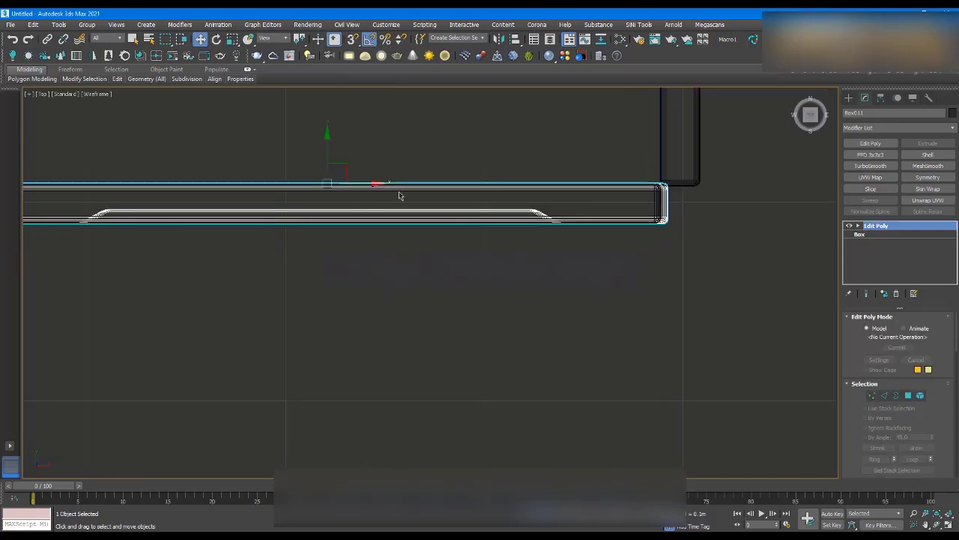
left_click_drag(376, 182, 368, 184)
scroll(285, 203, "up", 10)
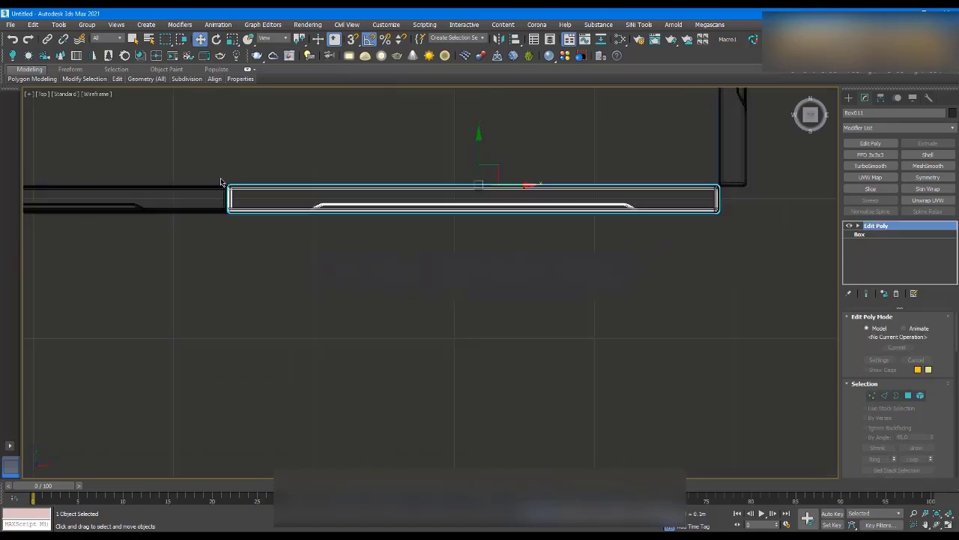
left_click(273, 202)
left_click(275, 188)
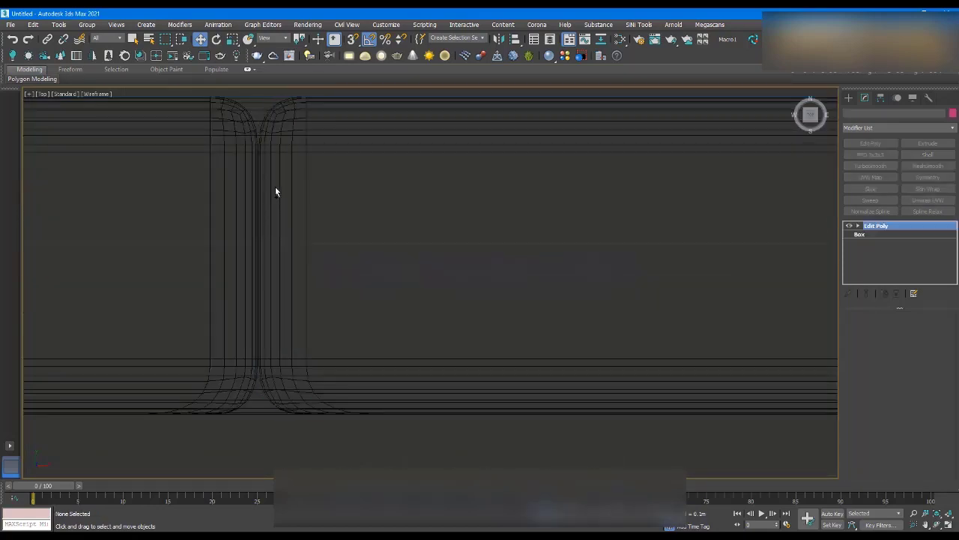
left_click(275, 187)
left_click_drag(272, 192, 278, 192)
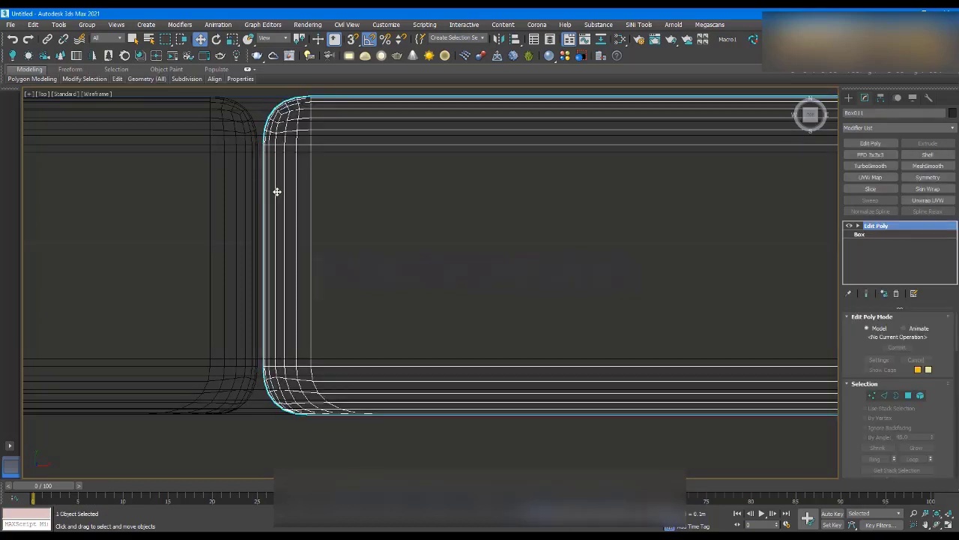
scroll(277, 192, "down", 10)
left_click(491, 242)
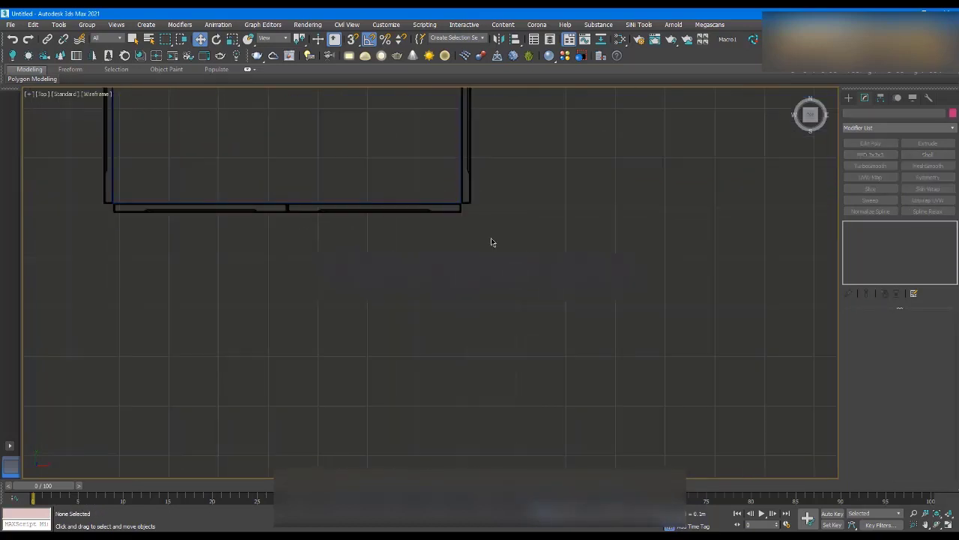
- Create a cylinder of 0.01 m radius and about 0.021 m height at the cabinet's front right corner, beside the door and side panel
scroll(464, 210, "up", 10)
left_click(848, 98)
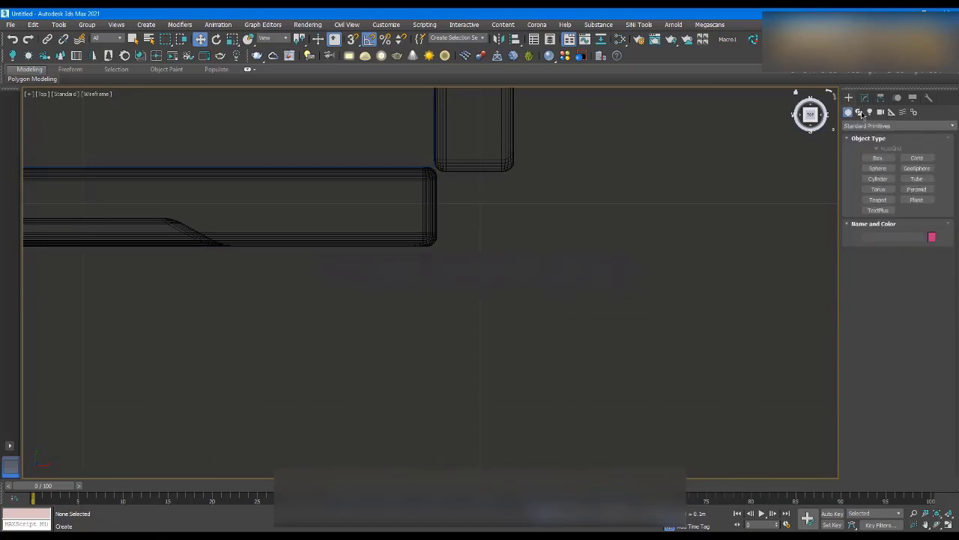
left_click(880, 180)
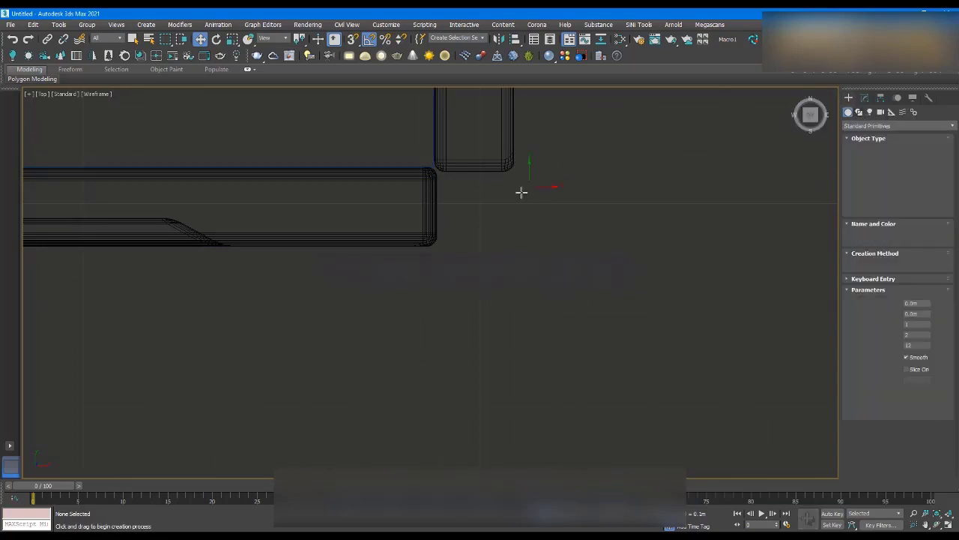
left_click_drag(473, 215, 508, 195)
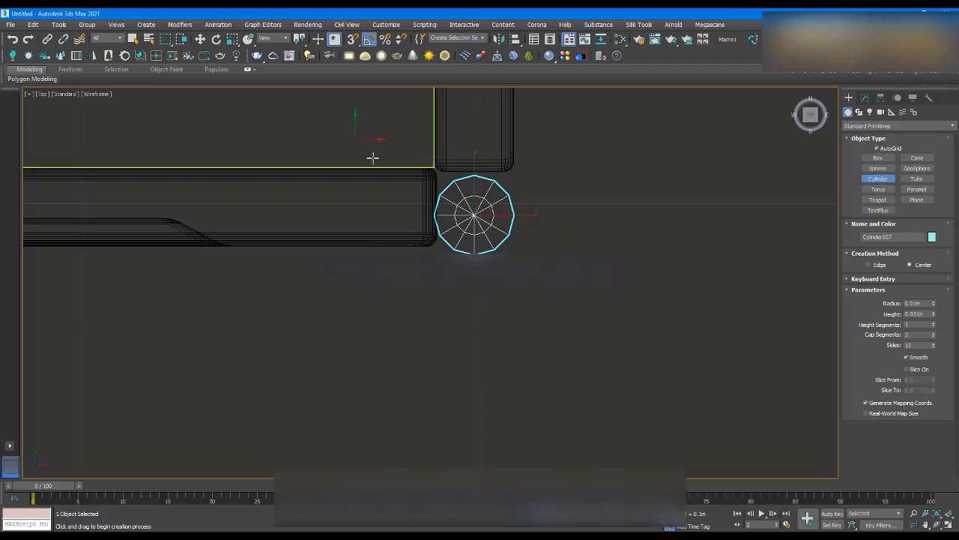
- Move the cylinder straight down in Front view until it sits below the cabinet's bottom edge as the foot of the corner post
middle_click_drag(372, 157, 430, 216, "alt")
key("w")
scroll(432, 222, "down", 4)
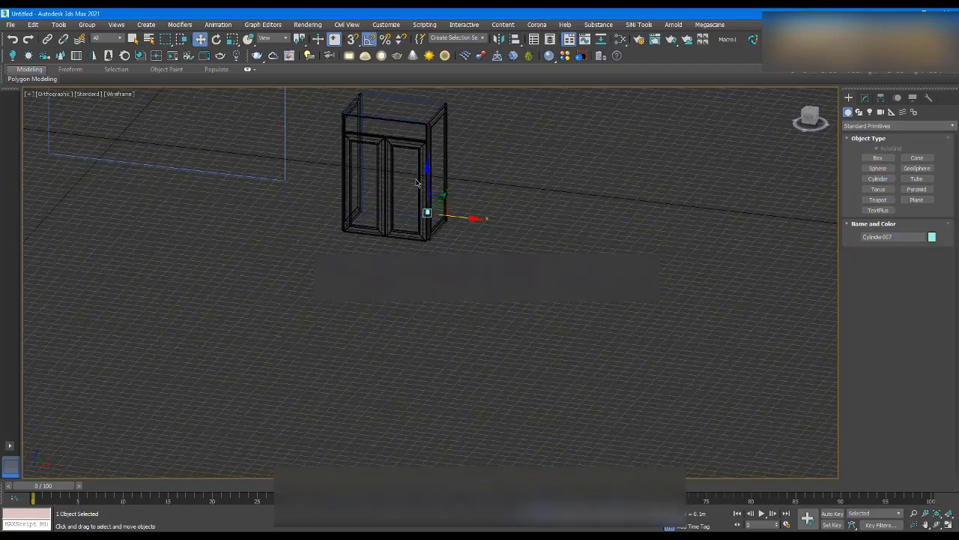
scroll(415, 176, "up", 5)
left_click_drag(451, 288, 452, 318)
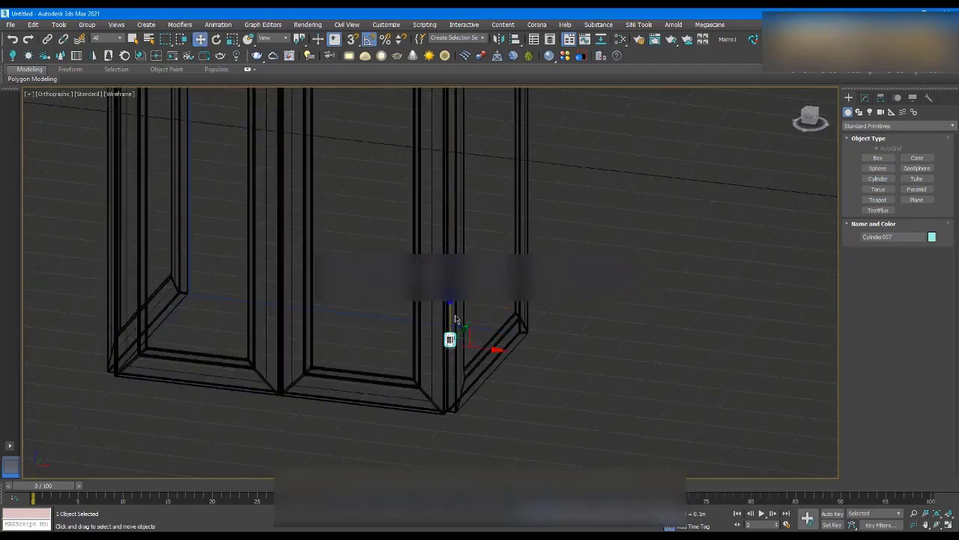
key("f")
key("z")
scroll(476, 172, "down", 10)
left_click_drag(476, 139, 478, 178)
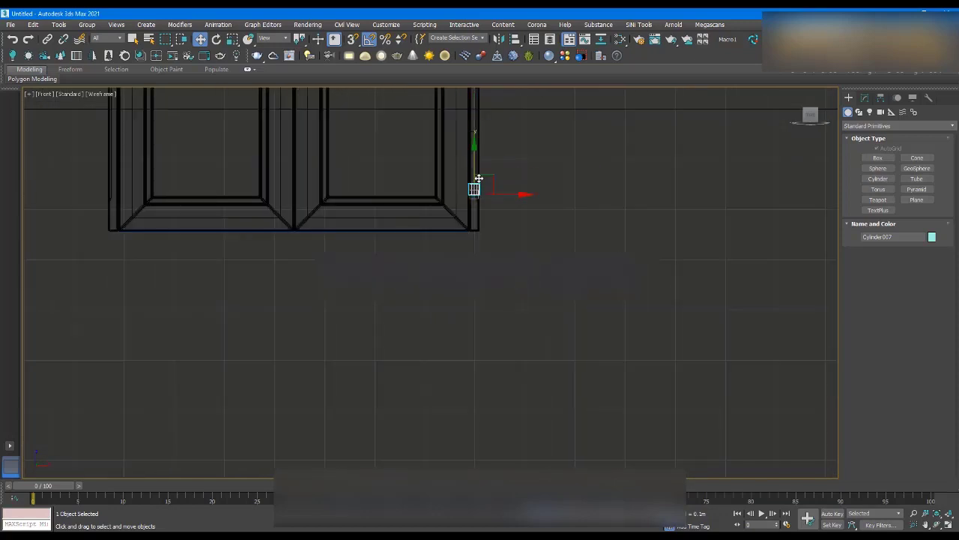
scroll(479, 205, "up", 8)
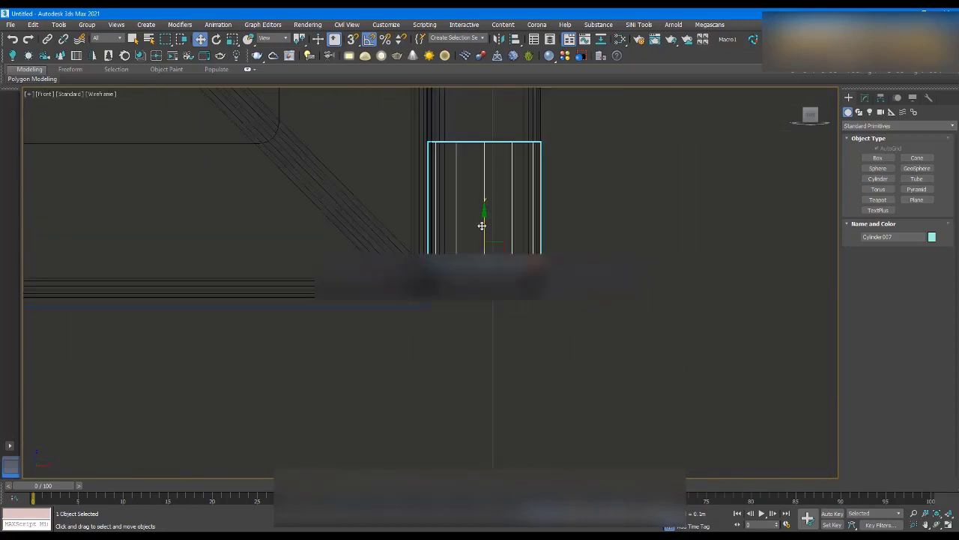
left_click_drag(482, 225, 499, 419)
scroll(483, 255, "up", 2)
scroll(484, 253, "down", 3)
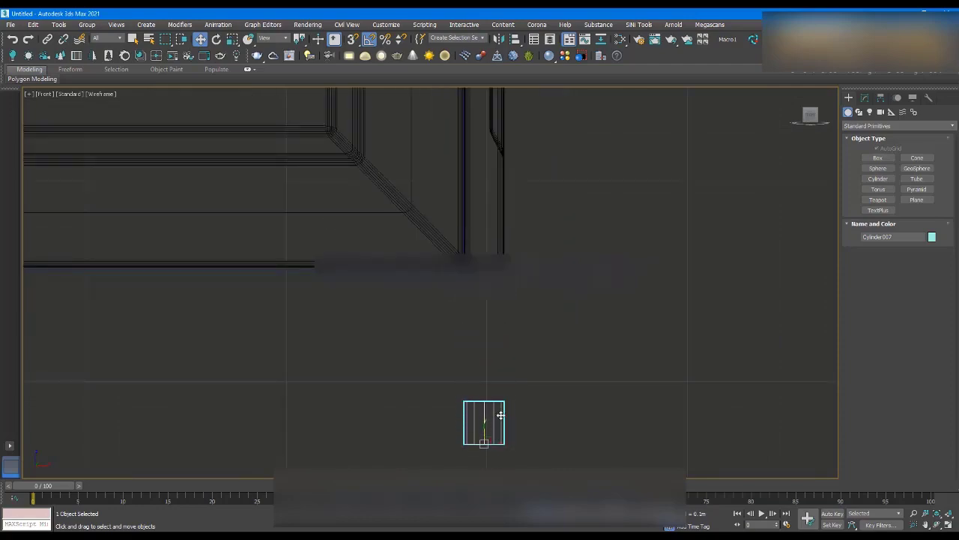
- Switch to shaded display and raise the cylinder's height to about 1.1 m so it reaches the cabinet's top edge
mouse_move(477, 303)
middle_mouse_down("alt")
mouse_move(497, 317)
mouse_move(510, 305)
middle_mouse_up("alt")
key("F3")
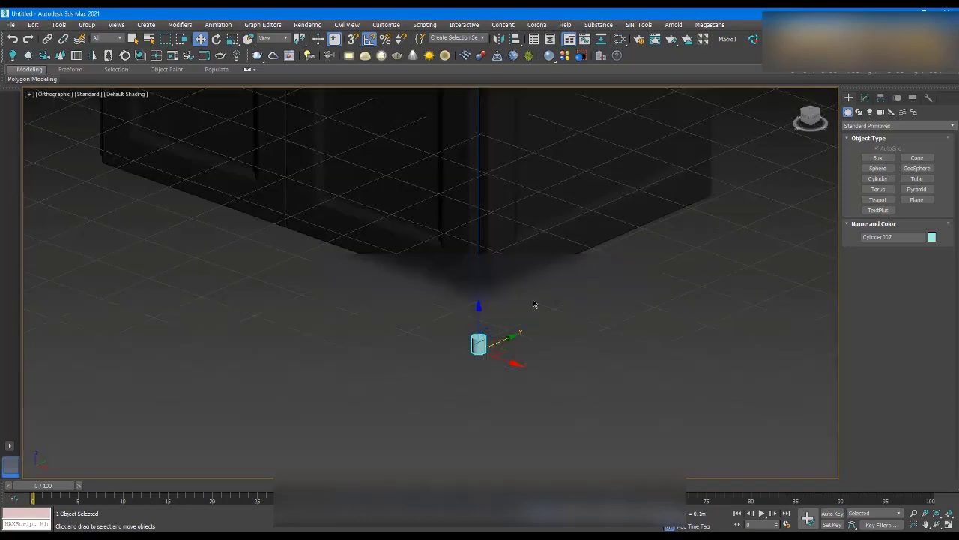
left_click(865, 97)
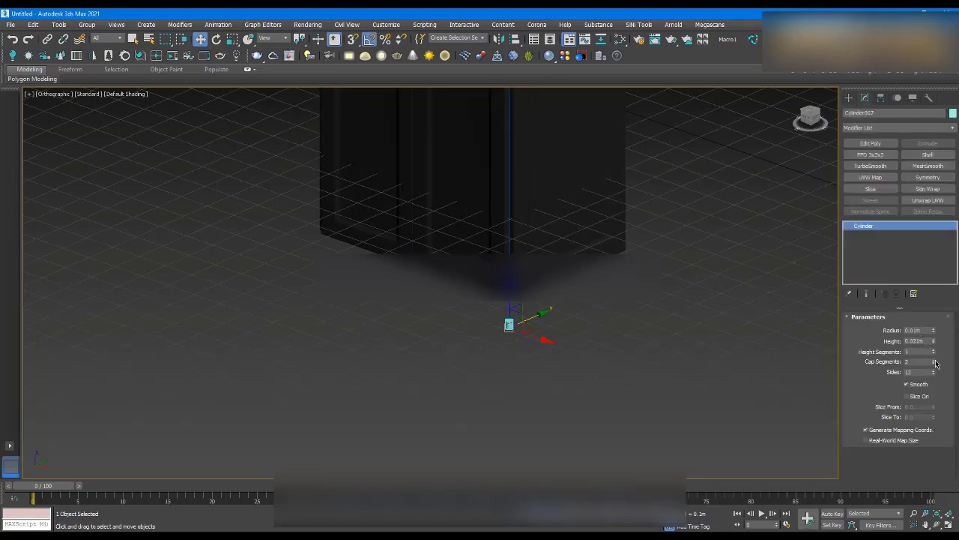
left_click_drag(919, 233, 764, 375)
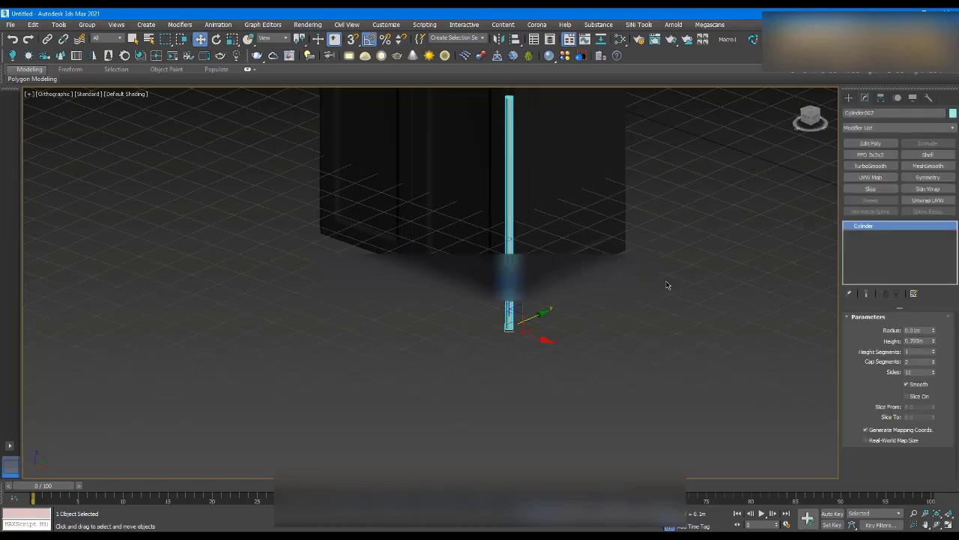
scroll(667, 284, "down", 5)
scroll(622, 152, "up", 3)
scroll(584, 154, "up", 6)
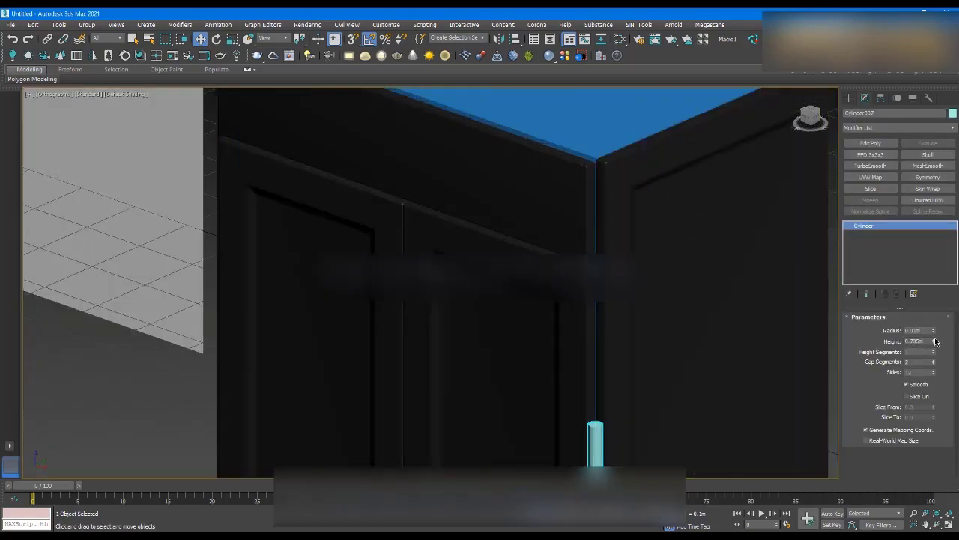
left_click_drag(935, 341, 939, 310)
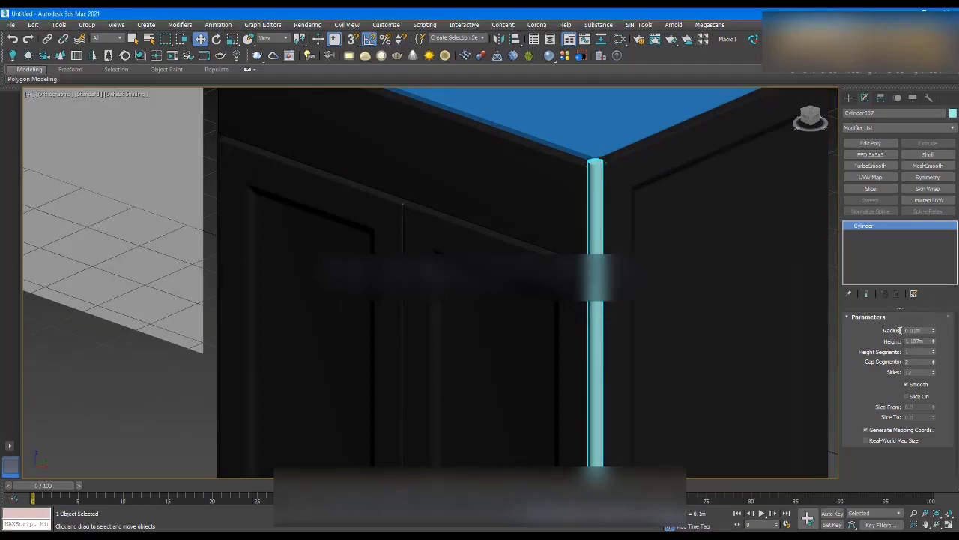
- Set the corner post's height to exactly 1.1 m and compare its top with the cabinet's top edge
scroll(686, 255, "down", 4)
middle_click_drag(688, 253, 667, 242, "alt")
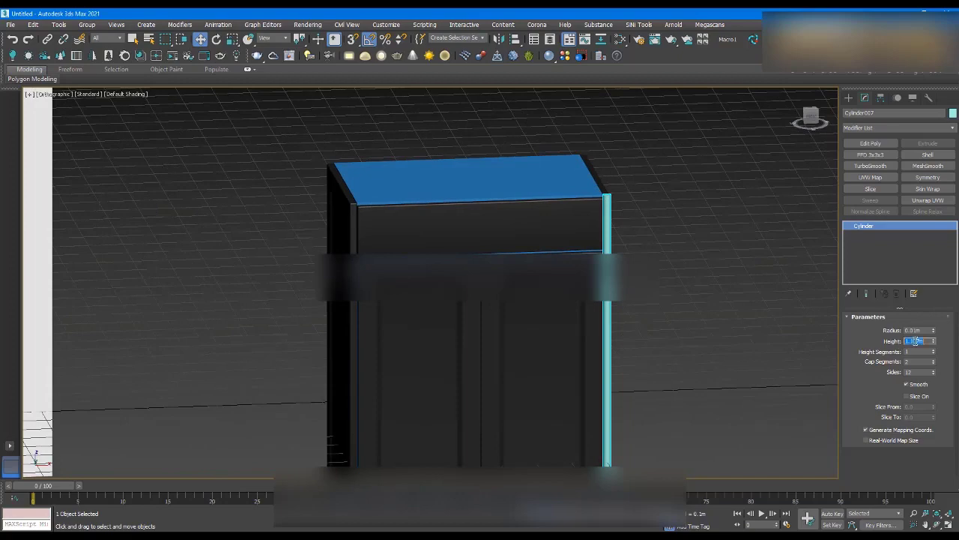
double_click(915, 341)
middle_click_drag(761, 304, 714, 216, "alt")
left_click(715, 217)
scroll(615, 182, "up", 6)
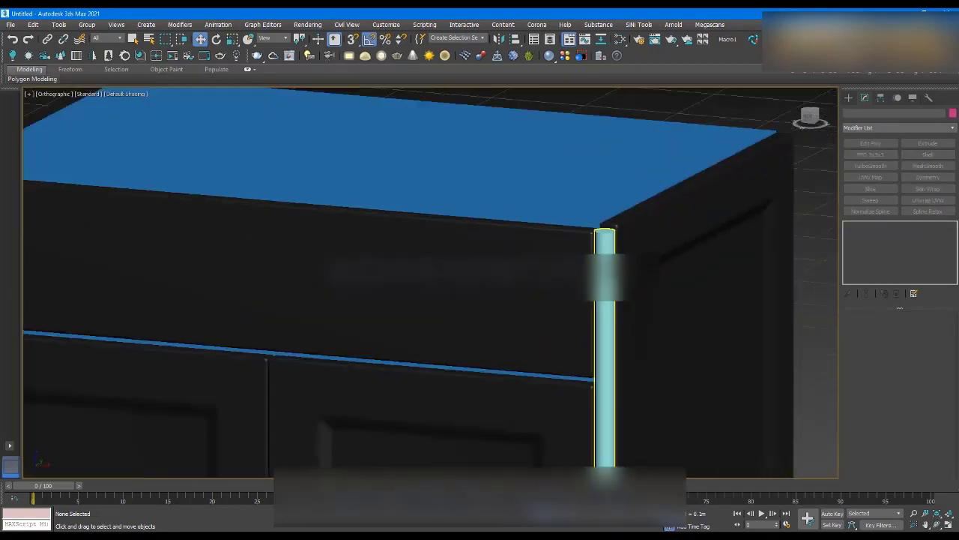
- Turn on edged faces and examine the corner post's top cap and sides against the drawer front and side panel
left_click(614, 182)
scroll(615, 182, "down", 2)
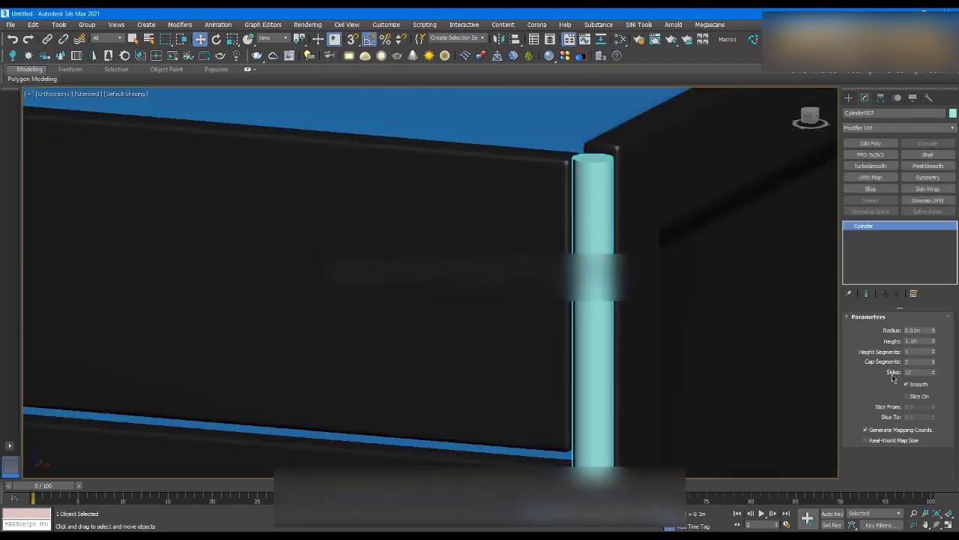
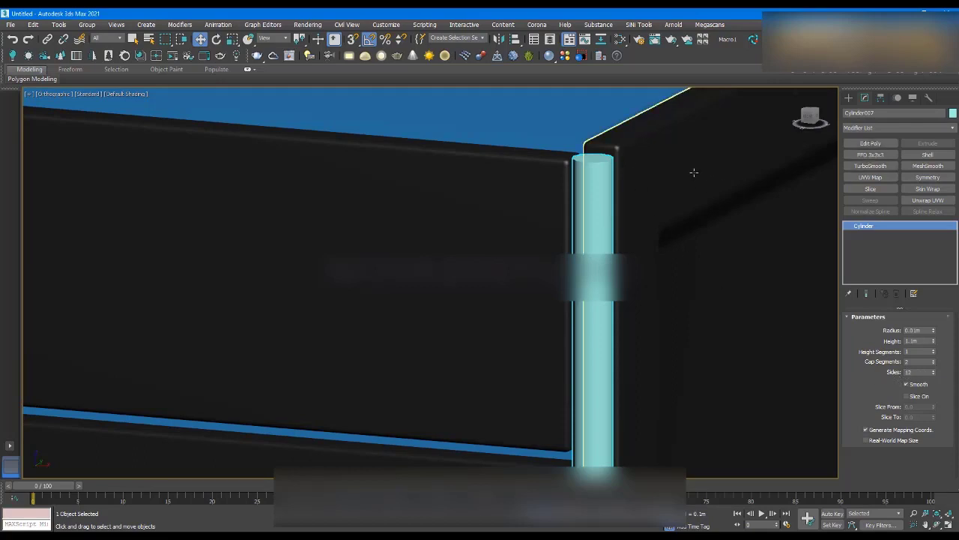
mouse_move(622, 247)
middle_mouse_down("alt")
mouse_move(606, 236)
mouse_move(632, 208)
middle_mouse_up("alt")
scroll(632, 208, "up", 4)
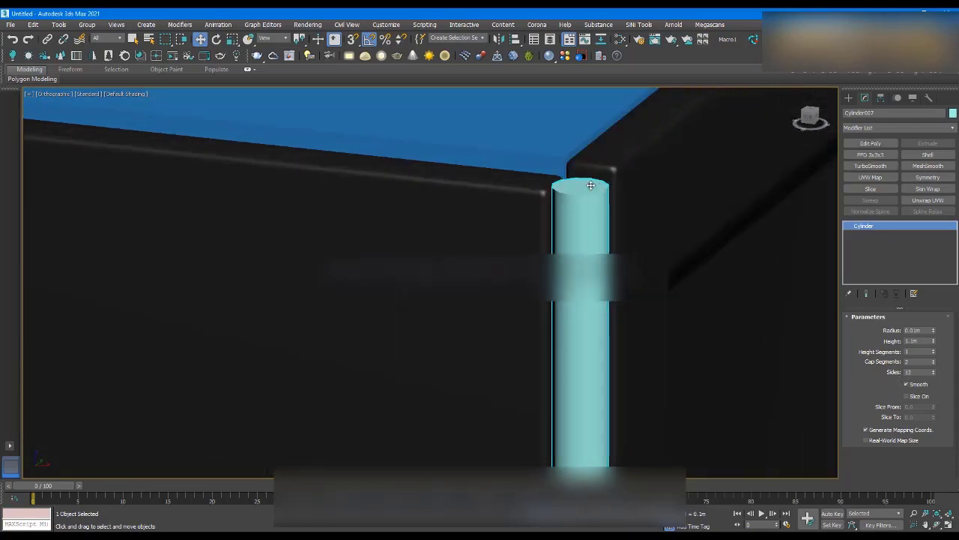
key("F4")
scroll(587, 179, "up", 4)
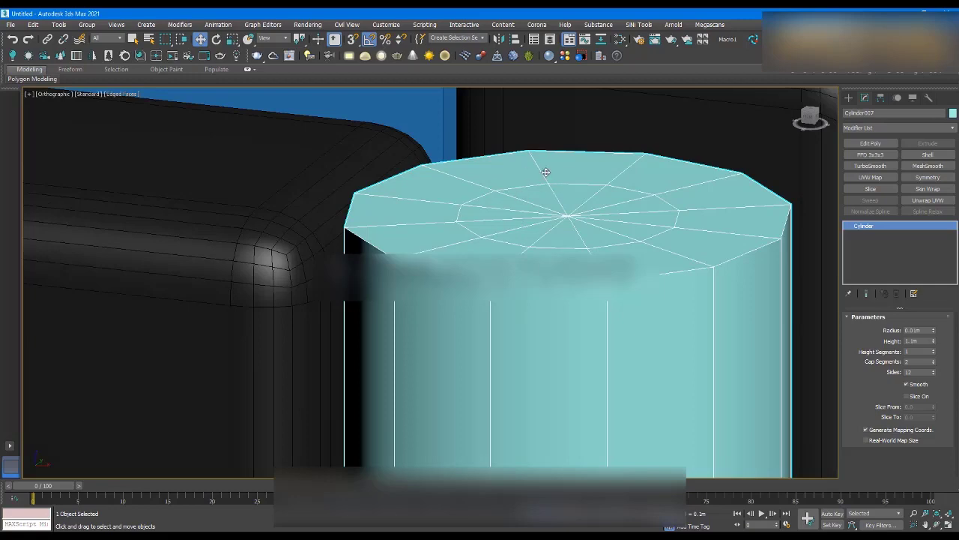
scroll(553, 177, "down", 10)
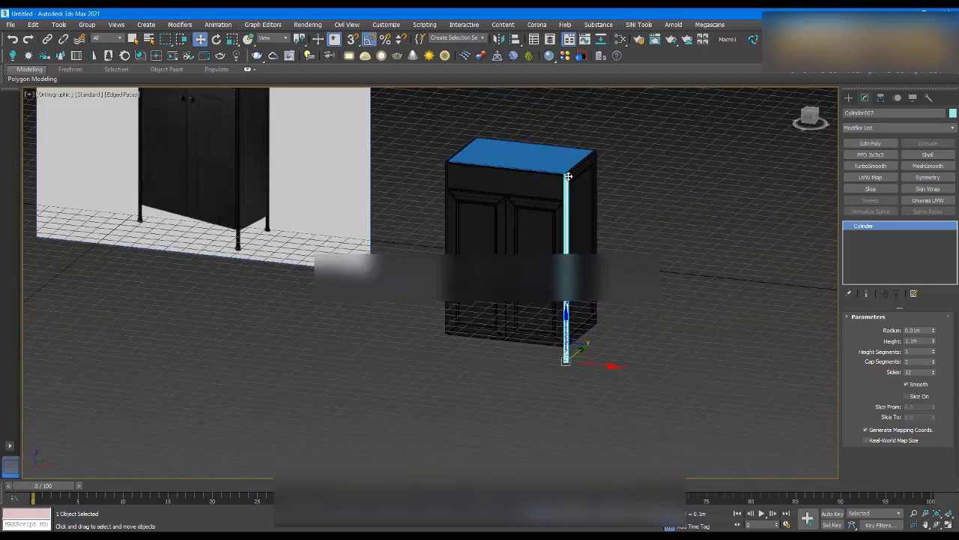
- In Top view, clone the corner post along X to the cabinet's front left corner
key("t")
key("z")
scroll(605, 235, "down", 10)
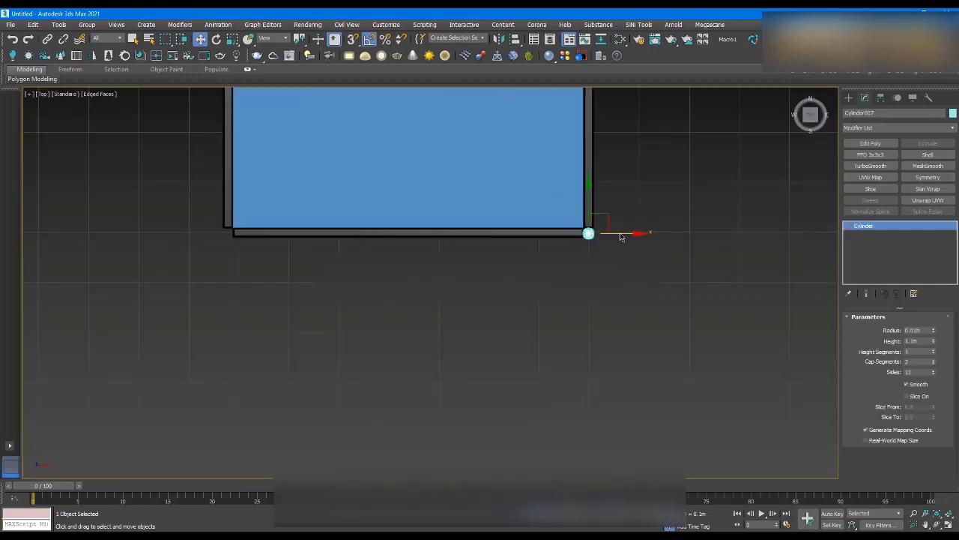
left_click_drag(623, 233, 263, 210, "shift")
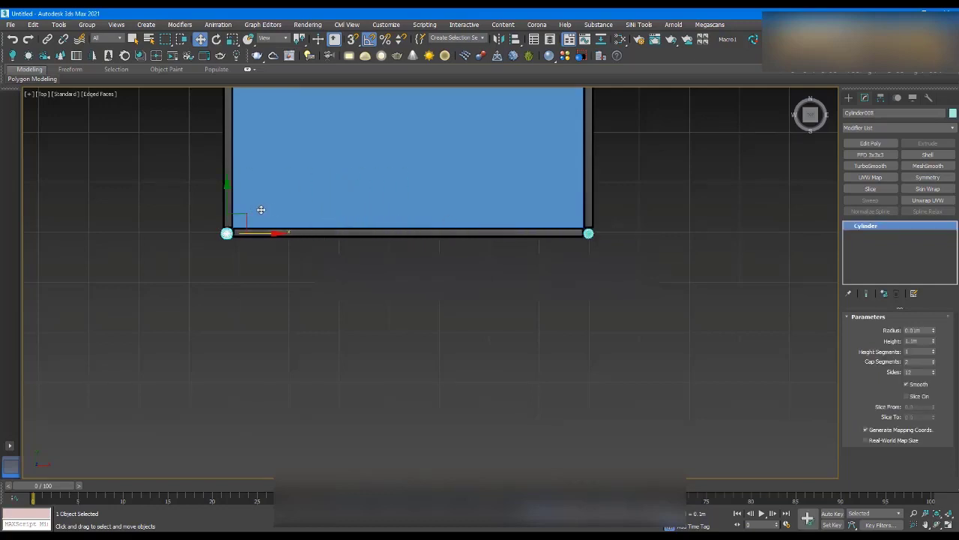
left_click(487, 318)
scroll(521, 229, "down", 5)
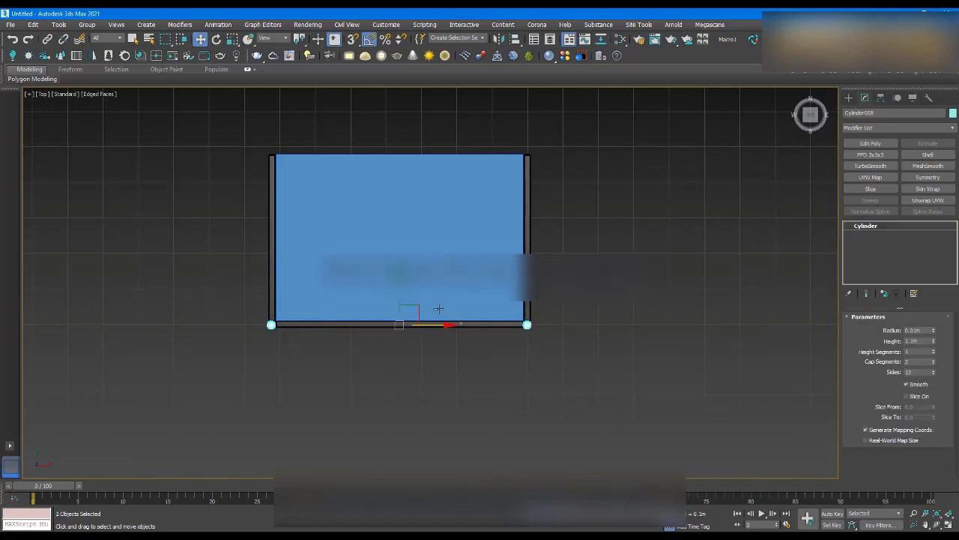
- Clone the two front corner posts along Y to the cabinet's rear corners as instances
left_click(430, 195, "ctrl")
mouse_move(430, 195)
left_mouse_down()
mouse_move(446, 108)
mouse_move(450, 115)
left_mouse_up()
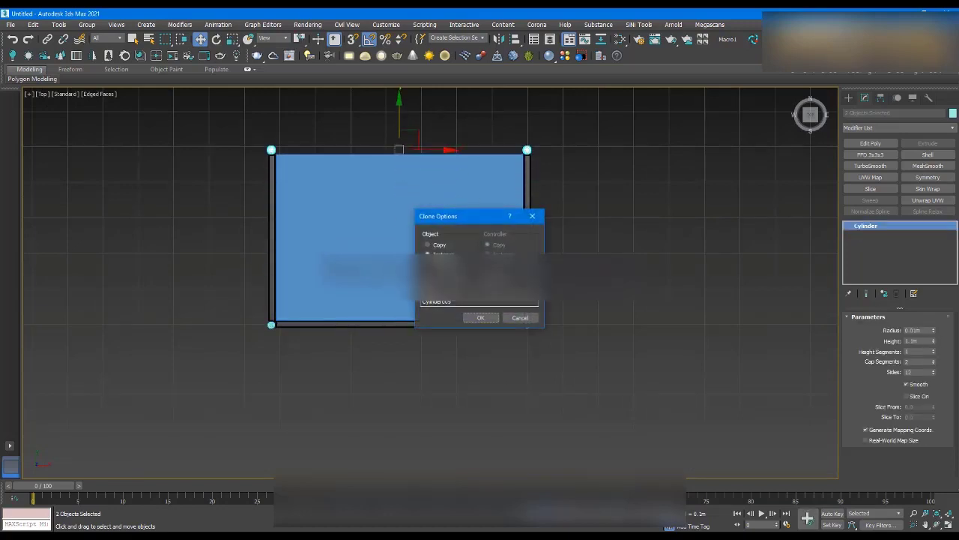
left_click(481, 318)
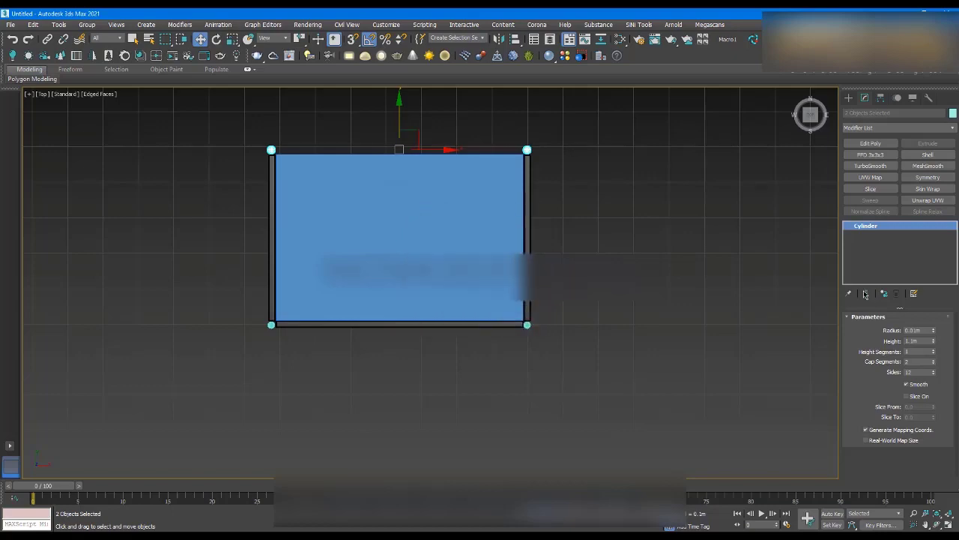
middle_click_drag(409, 135, 450, 199, "alt")
left_click_drag(451, 199, 432, 202)
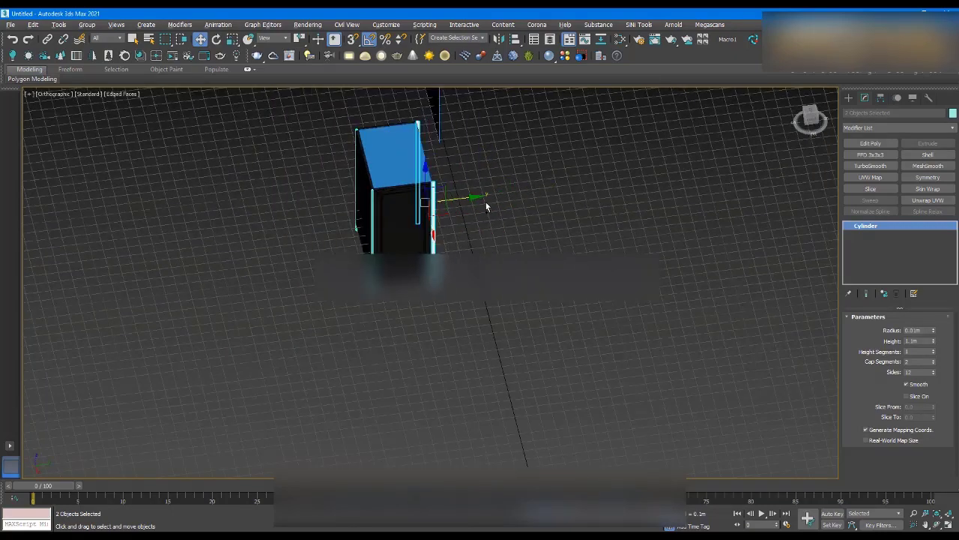
- Try to make the two rear posts unique and raise the height of one of them
left_click(886, 294)
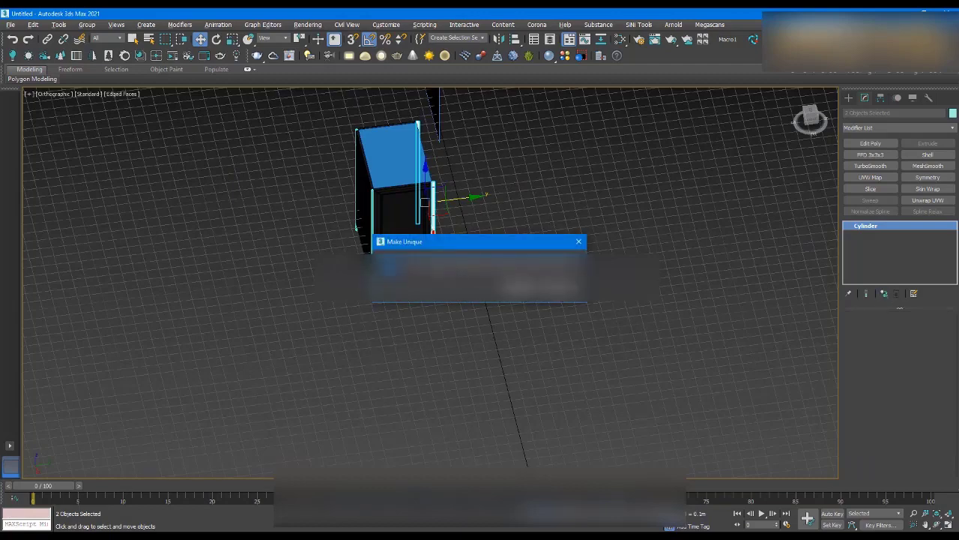
left_click(551, 287)
scroll(434, 168, "up", 5)
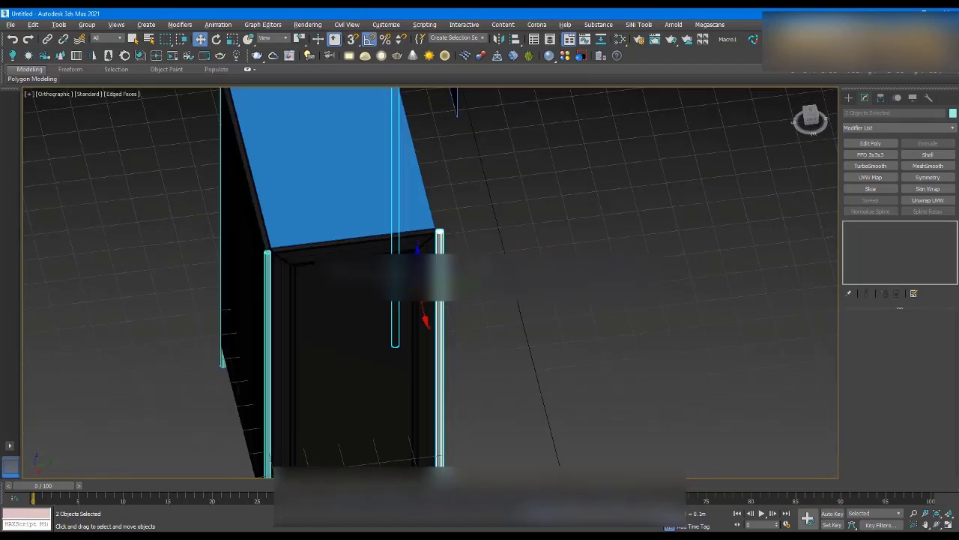
left_click(482, 272)
left_click(441, 274)
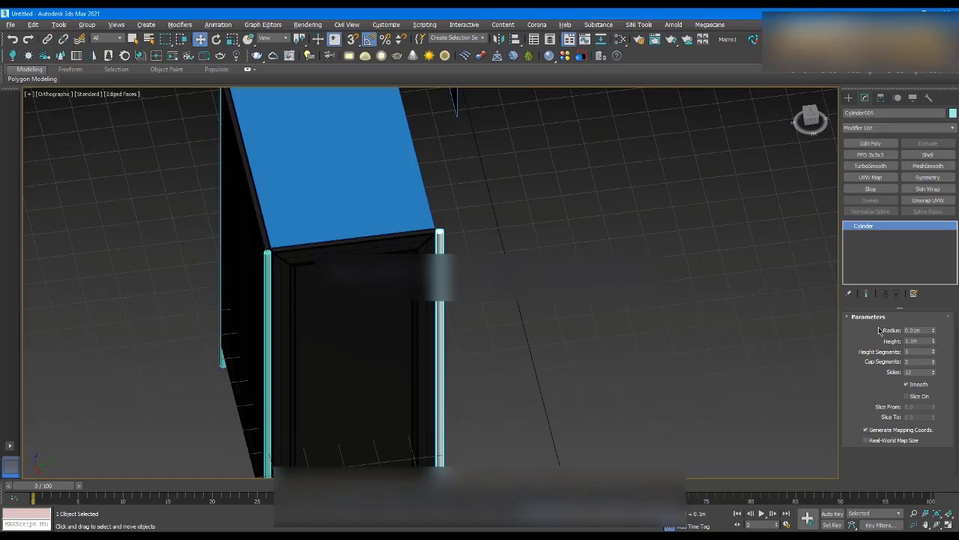
scroll(685, 288, "down", 4)
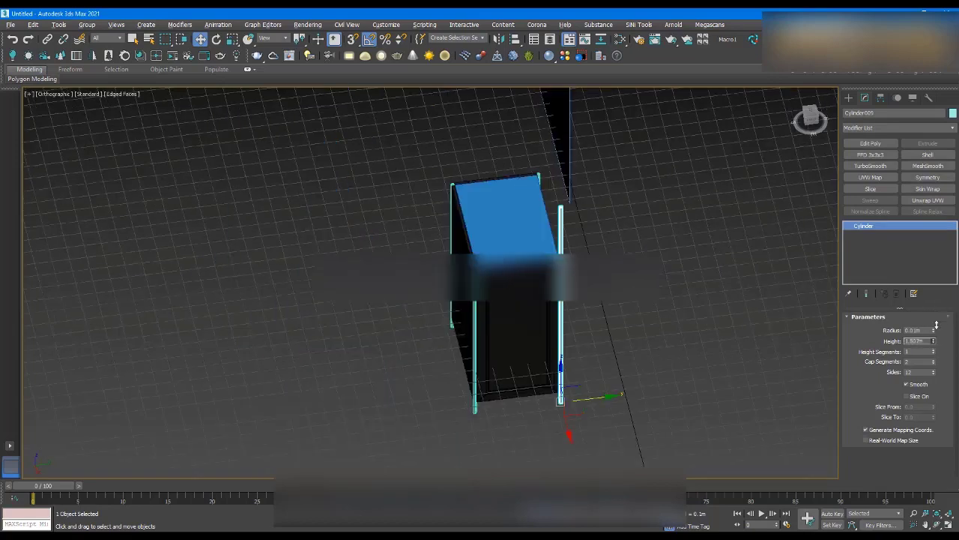
left_click(552, 179)
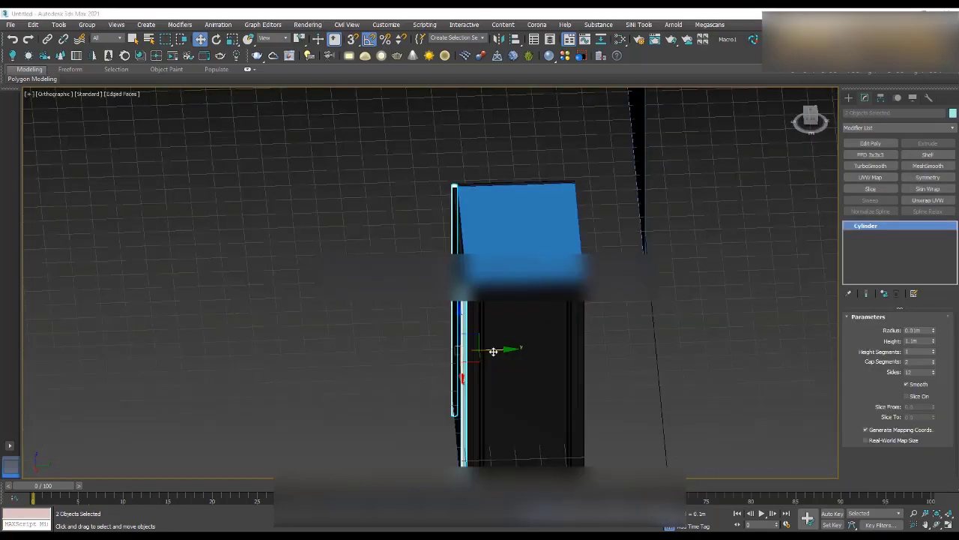
- Clone the two front corner posts again along Y to the cabinet's rear corners as instances
left_click(561, 350, "ctrl")
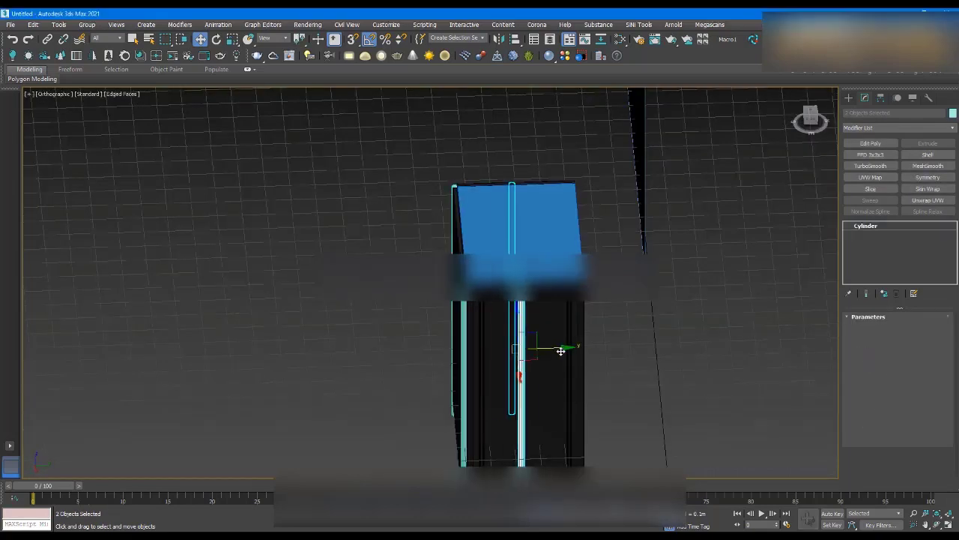
left_click_drag(600, 349, 622, 349, "shift")
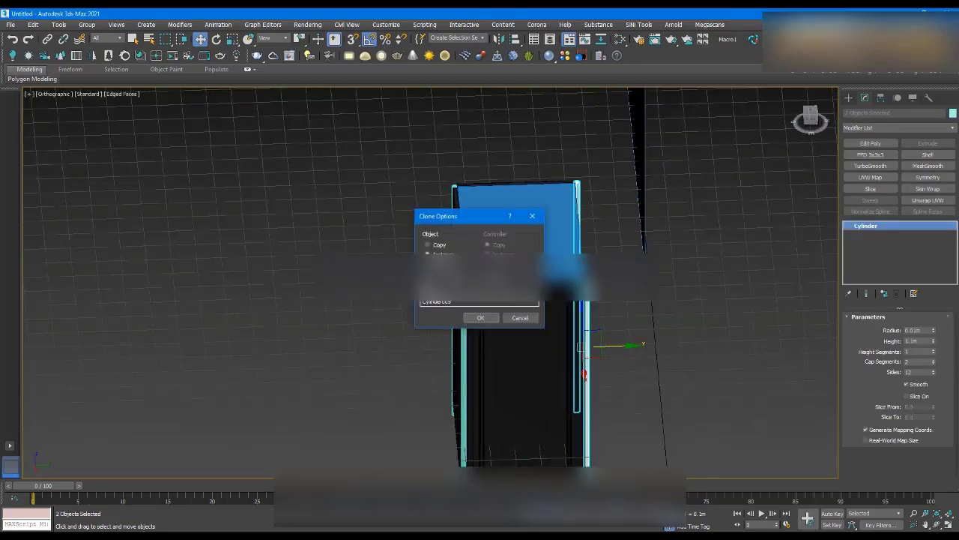
left_click(475, 318)
- Check the rear posts' placement against the side panels' rear ends, up close and in Top view
mouse_move(494, 317)
middle_mouse_down("alt")
mouse_move(600, 334)
mouse_move(615, 360)
middle_mouse_up("alt")
scroll(637, 341, "up", 12)
scroll(570, 329, "down", 8)
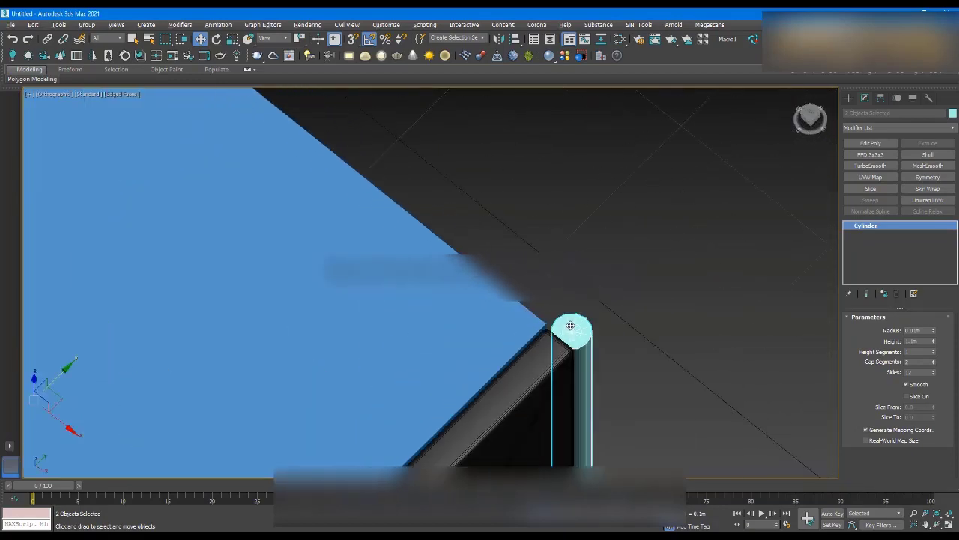
key("t")
key("z")
scroll(567, 285, "down", 5)
scroll(352, 281, "up", 5)
scroll(685, 268, "up", 5)
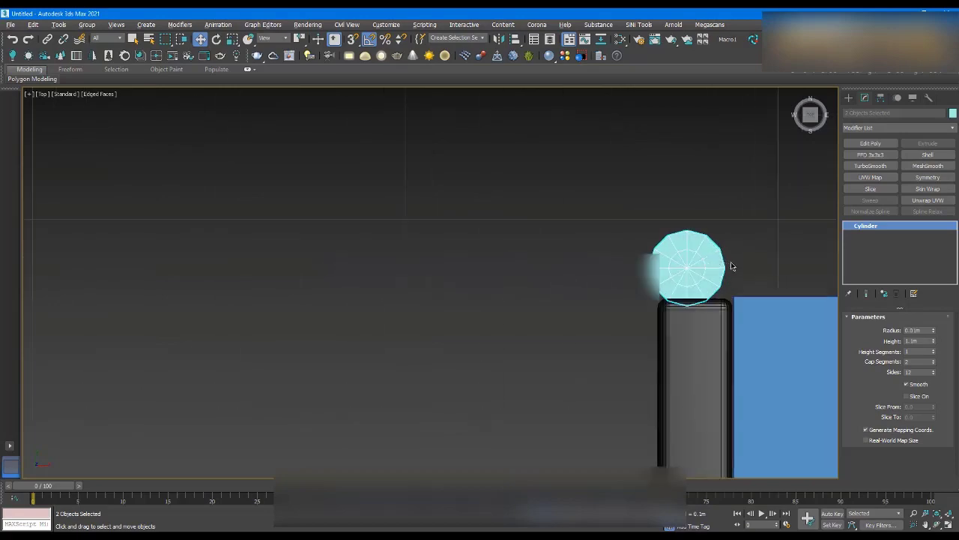
scroll(706, 257, "down", 6)
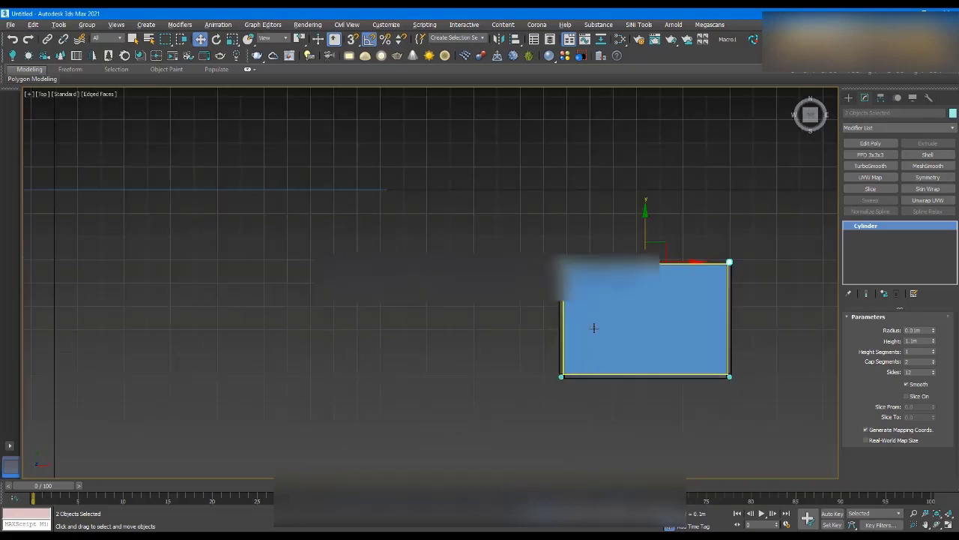
scroll(516, 373, "up", 6)
scroll(514, 351, "up", 5)
scroll(513, 351, "down", 10)
- Make the two rear posts unique from the front posts while keeping them instances of each other
middle_click_drag(604, 381, 534, 311, "alt")
scroll(577, 244, "up", 4)
scroll(576, 246, "up", 3)
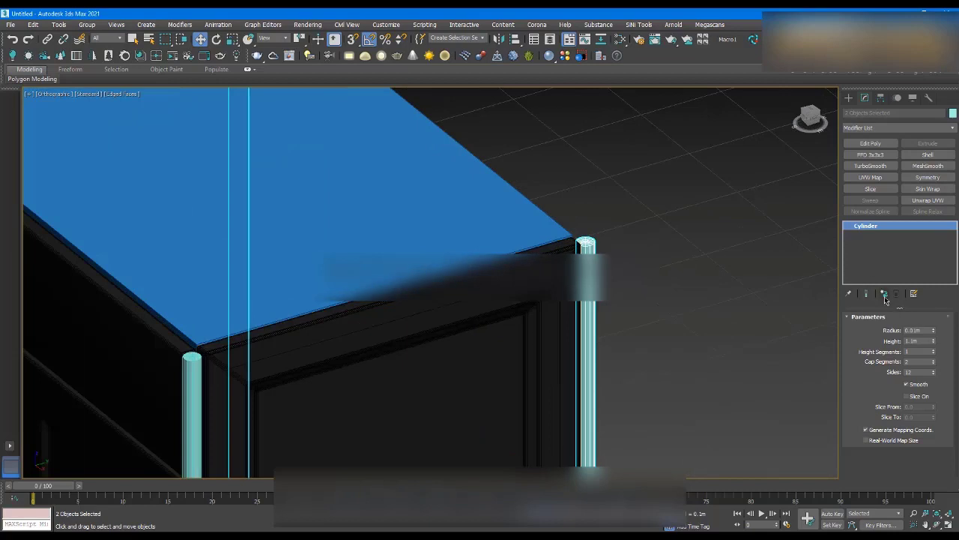
left_click(884, 294)
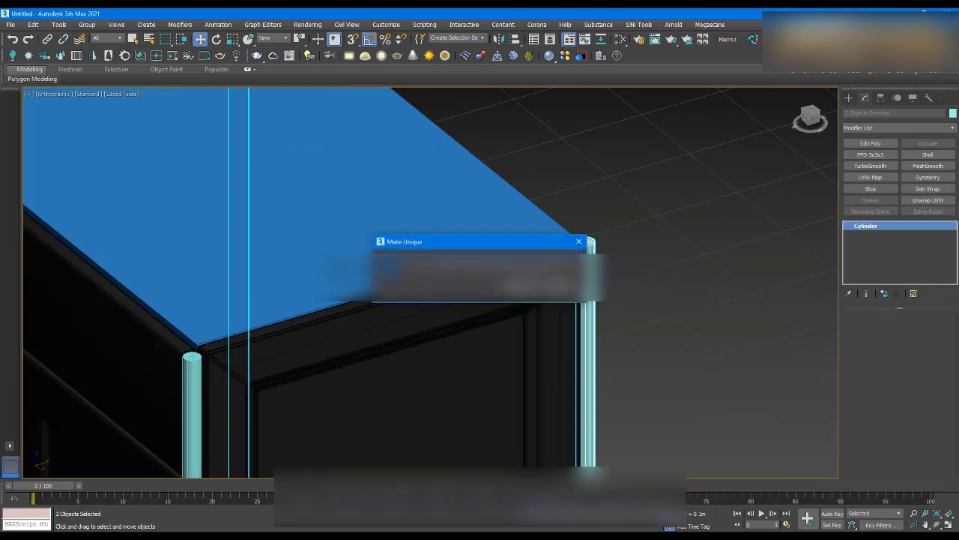
left_click(518, 286)
scroll(606, 305, "down", 3)
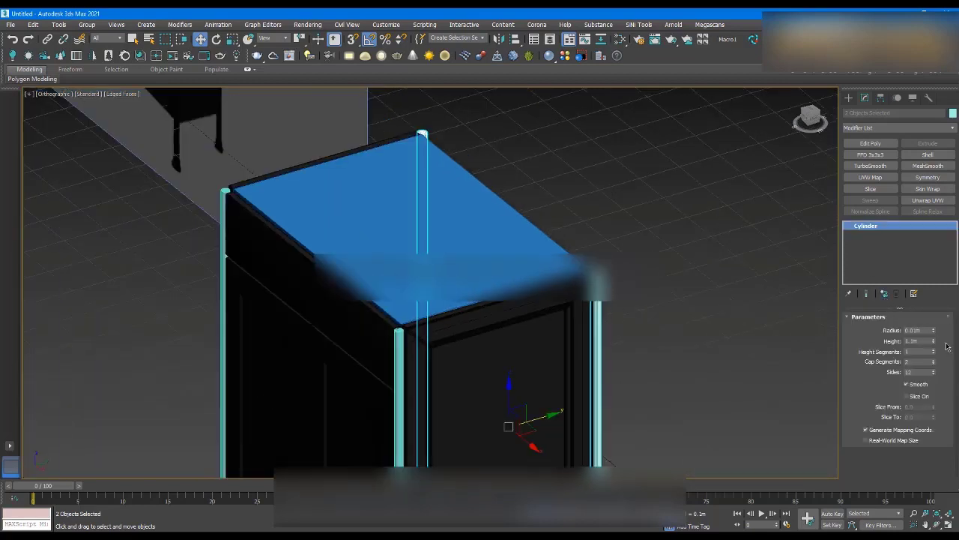
- Raise the height of the rear posts to about 1.547 m so they extend above the cabinet as mirror supports
left_click(717, 270)
left_click(598, 360)
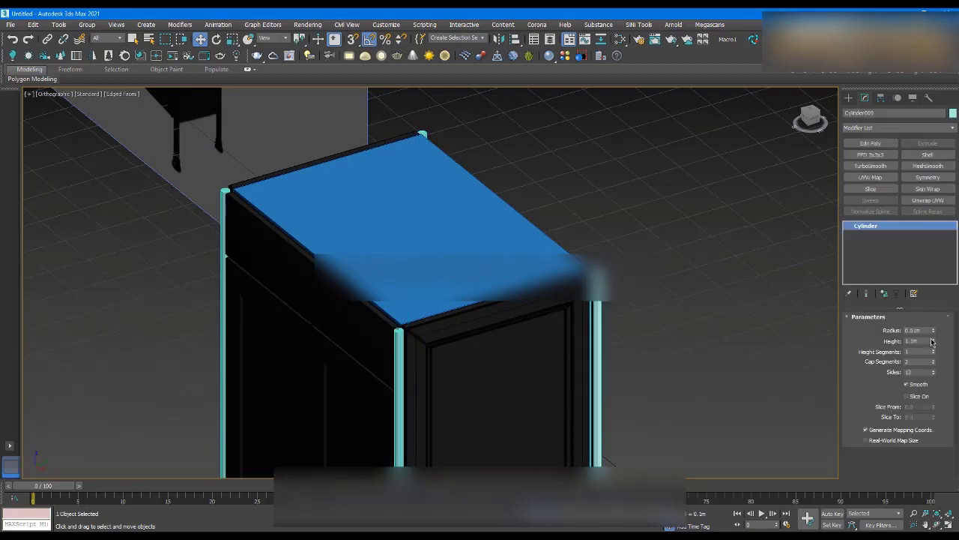
mouse_move(934, 341)
left_mouse_down()
mouse_move(935, 319)
mouse_move(936, 329)
left_mouse_up()
scroll(703, 362, "down", 3)
scroll(702, 362, "up", 2)
middle_click_drag(685, 345, 702, 330, "alt")
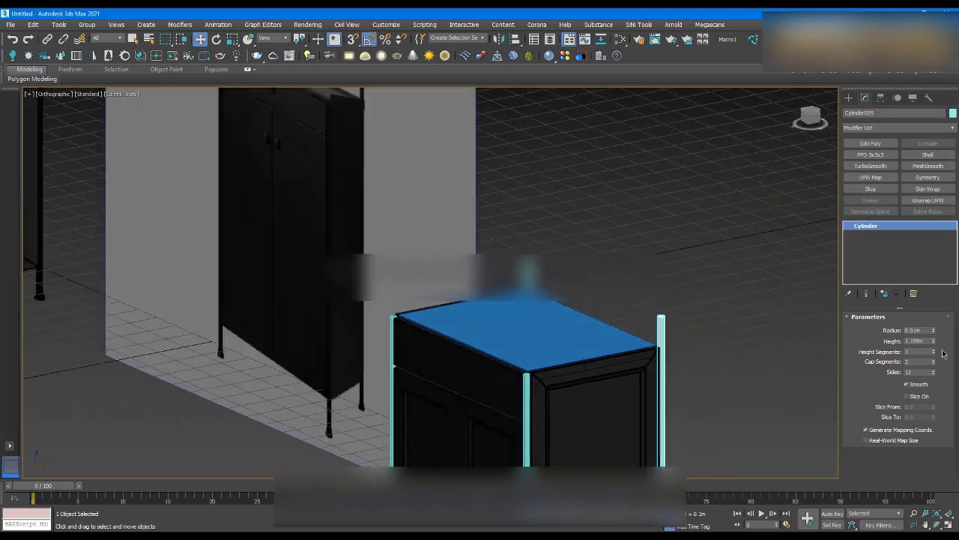
left_click_drag(935, 344, 932, 327)
scroll(667, 306, "down", 5)
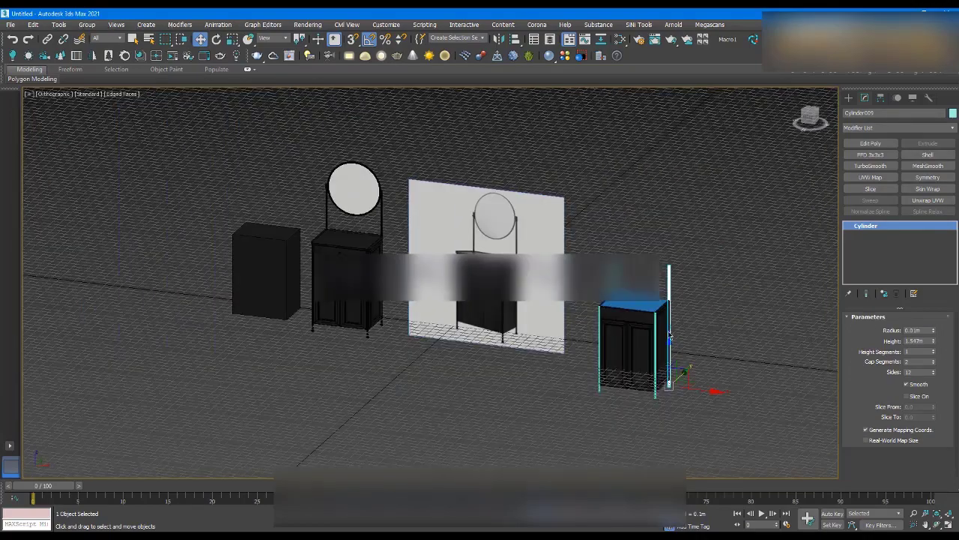
- Examine the radius of the rear and front corner posts and their fit at the cabinet's corners
scroll(682, 270, "up", 8)
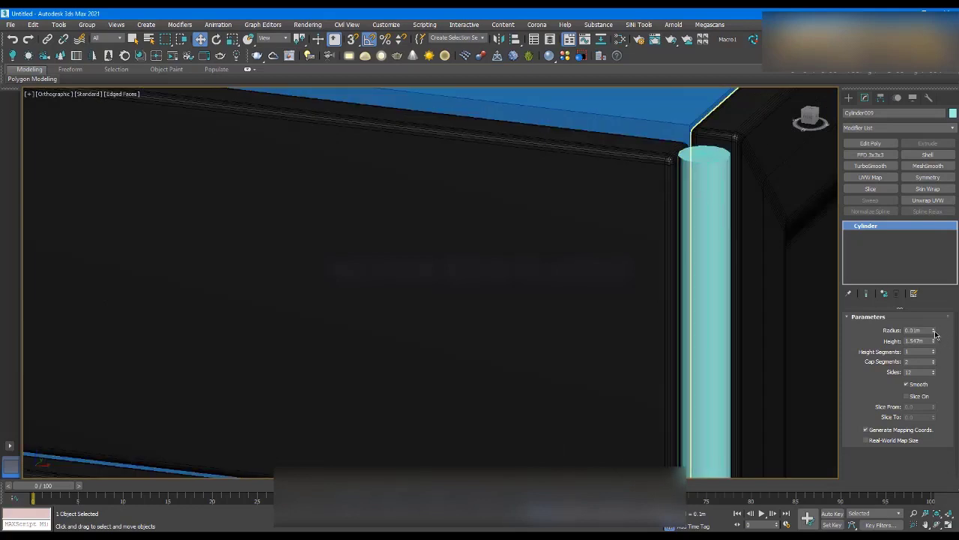
double_click(918, 330)
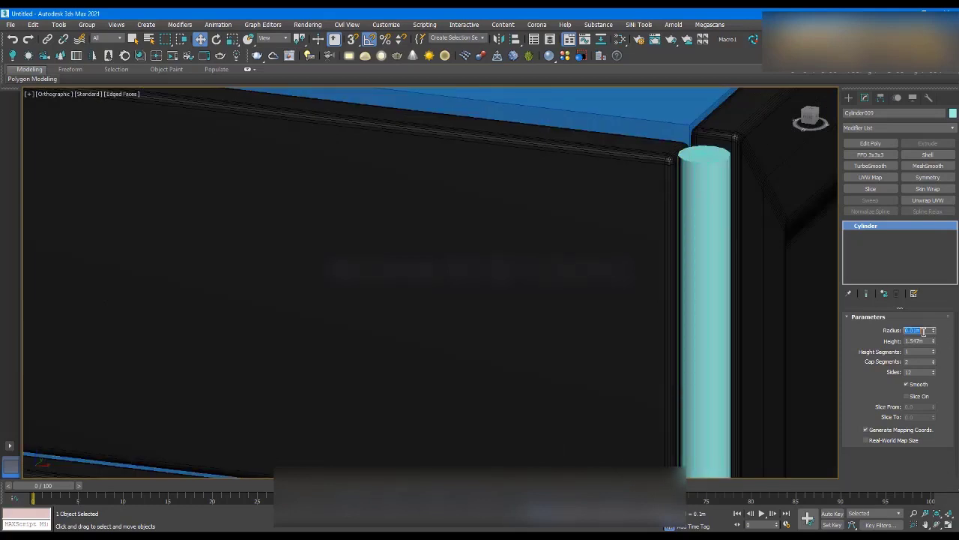
scroll(699, 225, "down", 5)
scroll(700, 222, "up", 8)
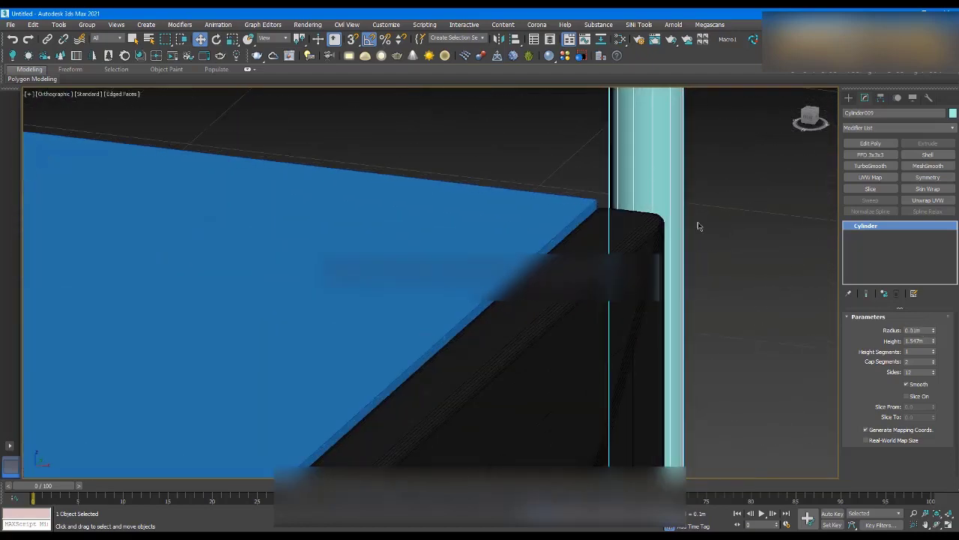
left_click(699, 226)
scroll(697, 224, "down", 6)
scroll(510, 279, "up", 4)
left_click(513, 281)
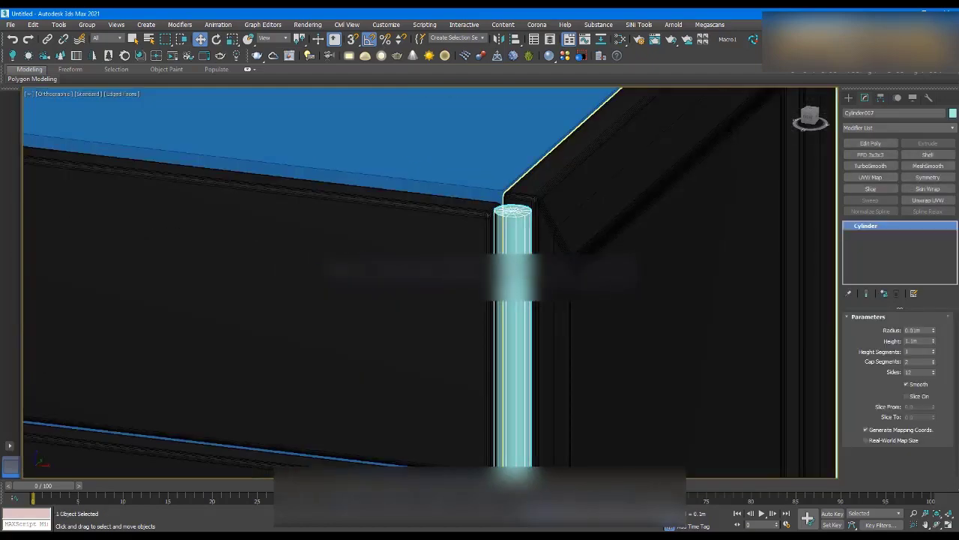
double_click(921, 330)
scroll(520, 212, "down", 5)
middle_click_drag(525, 214, 568, 231, "alt")
left_click(615, 225)
- In Perspective view, select the whole cabinet with its posts and move it up along Z
scroll(569, 234, "down", 6)
key("p")
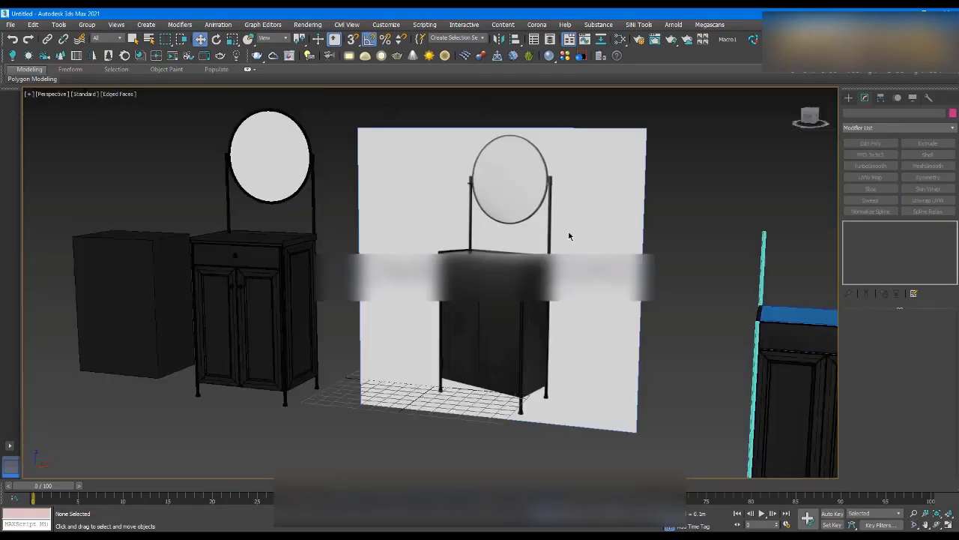
scroll(508, 225, "down", 5)
scroll(604, 250, "up", 4)
left_click_drag(689, 191, 518, 335)
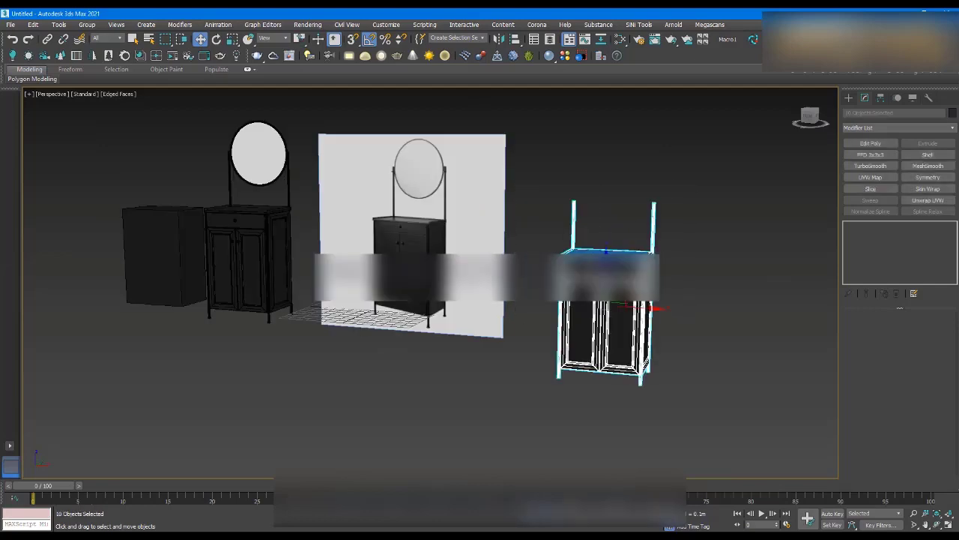
left_click_drag(608, 261, 612, 230)
left_click(677, 265)
- Change the object color of all four corner posts to a near-black shade matching the cabinet
middle_click_drag(651, 219, 610, 230, "alt")
scroll(610, 230, "up", 5)
left_click(608, 322)
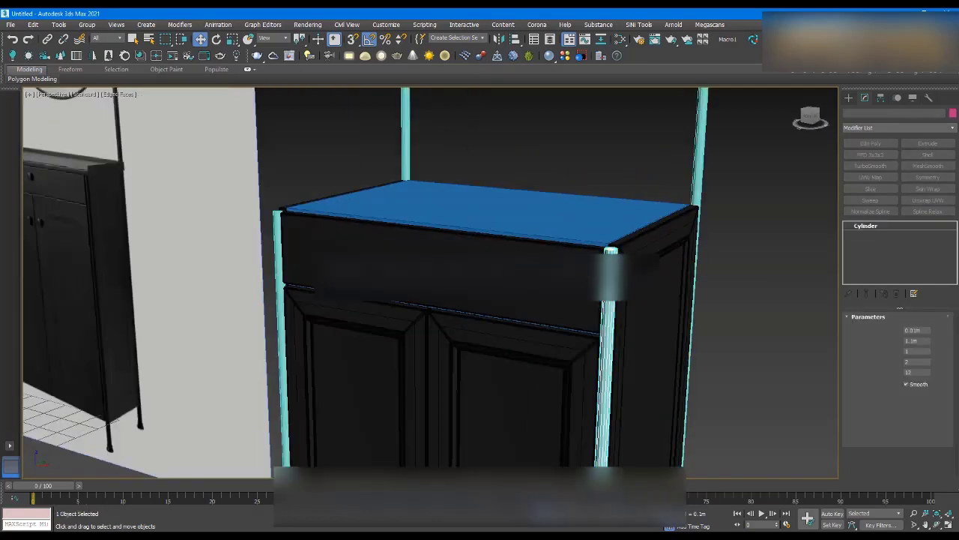
left_click(276, 220, "ctrl")
left_click(407, 137, "ctrl")
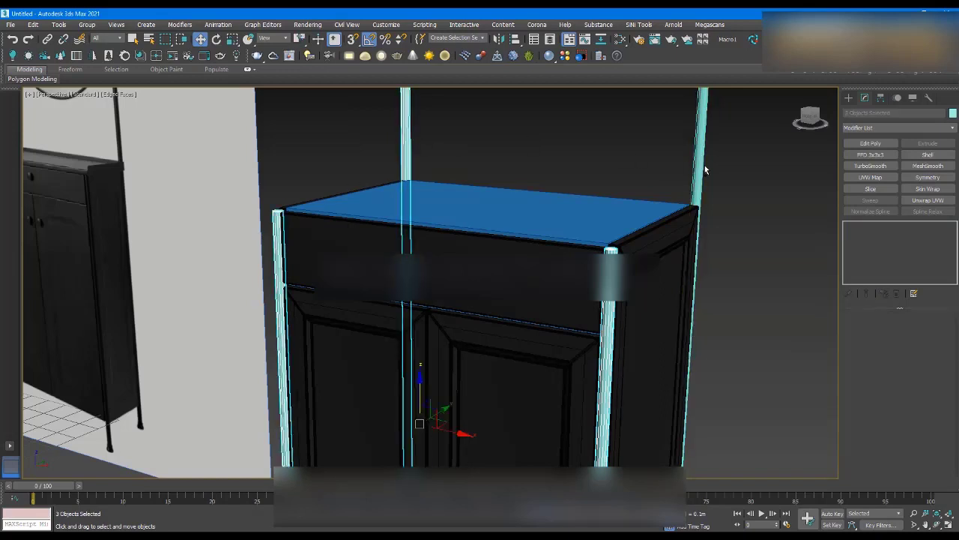
left_click(703, 150, "ctrl")
left_click(954, 114)
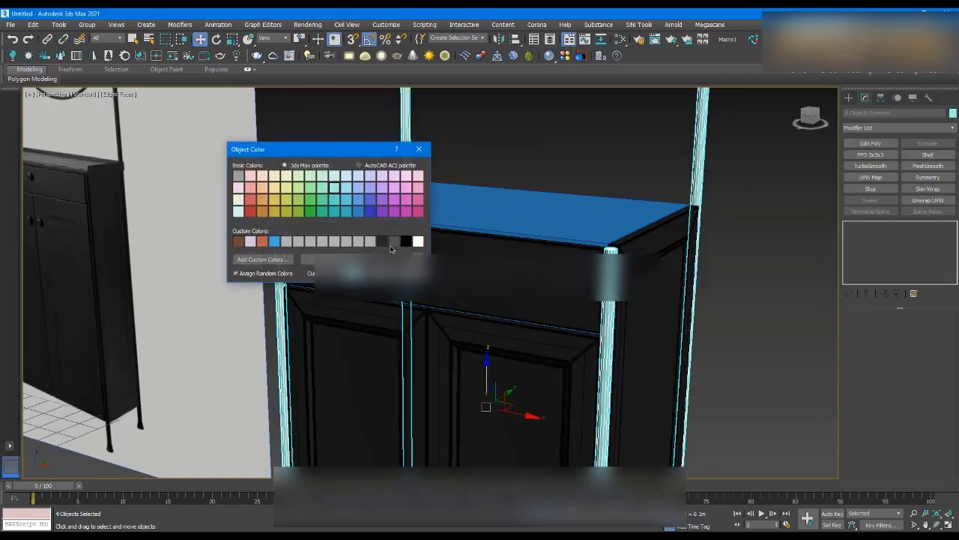
left_click(377, 274)
left_click(576, 153)
- Examine the tabletop and its raised rim in the reference image, and the model's top outline in Top view
scroll(570, 222, "down", 4)
mouse_move(569, 223)
middle_mouse_down("alt")
mouse_move(625, 208)
mouse_move(555, 217)
middle_mouse_up("alt")
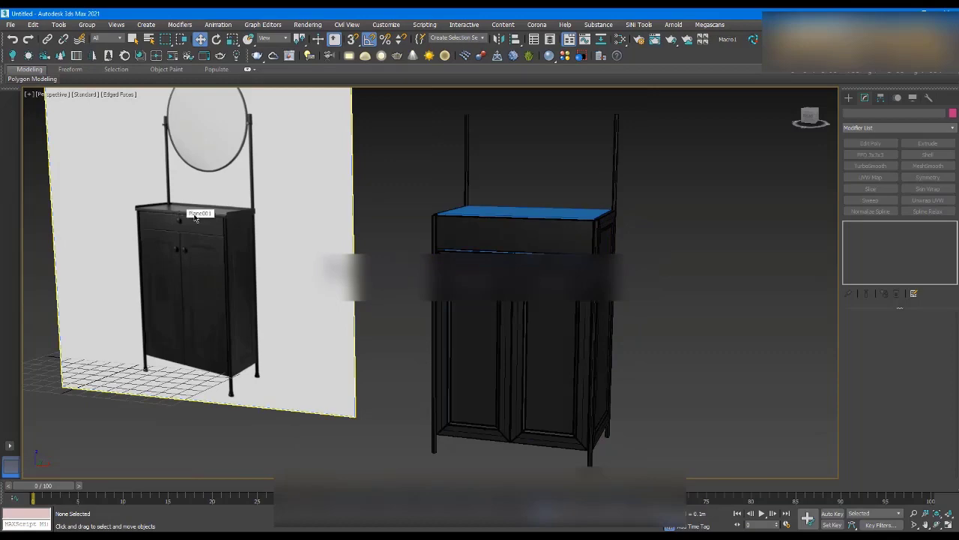
scroll(194, 218, "up", 8)
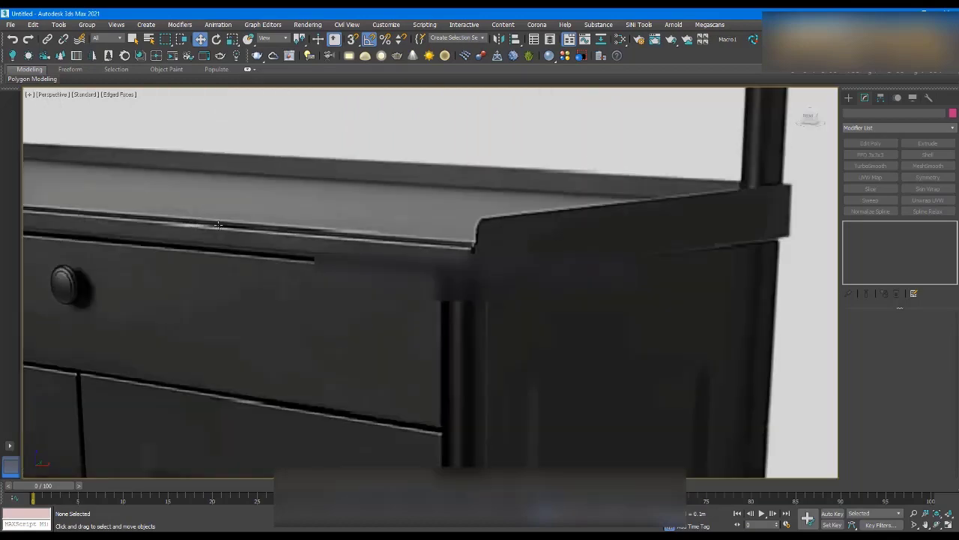
scroll(175, 197, "down", 10)
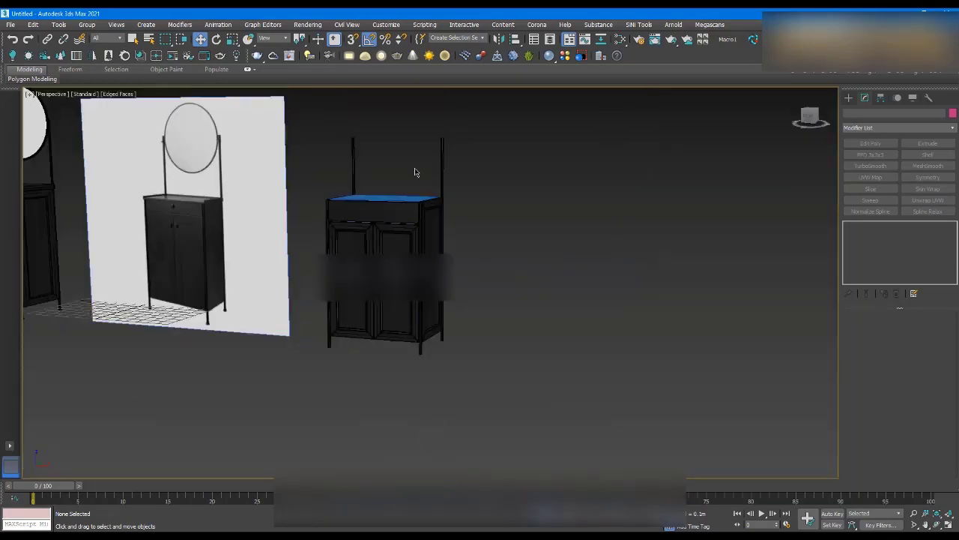
key("t")
scroll(447, 203, "down", 6)
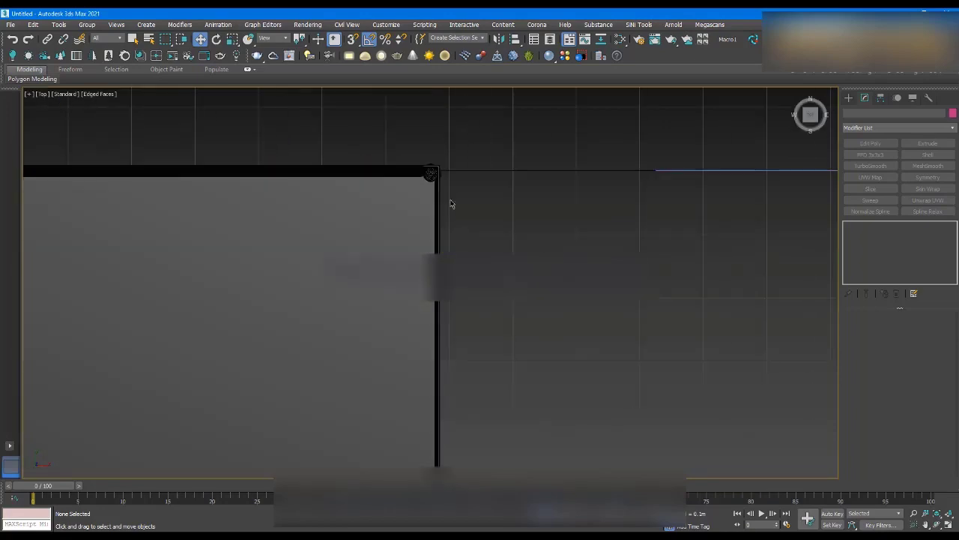
scroll(542, 217, "down", 2)
scroll(638, 222, "up", 10)
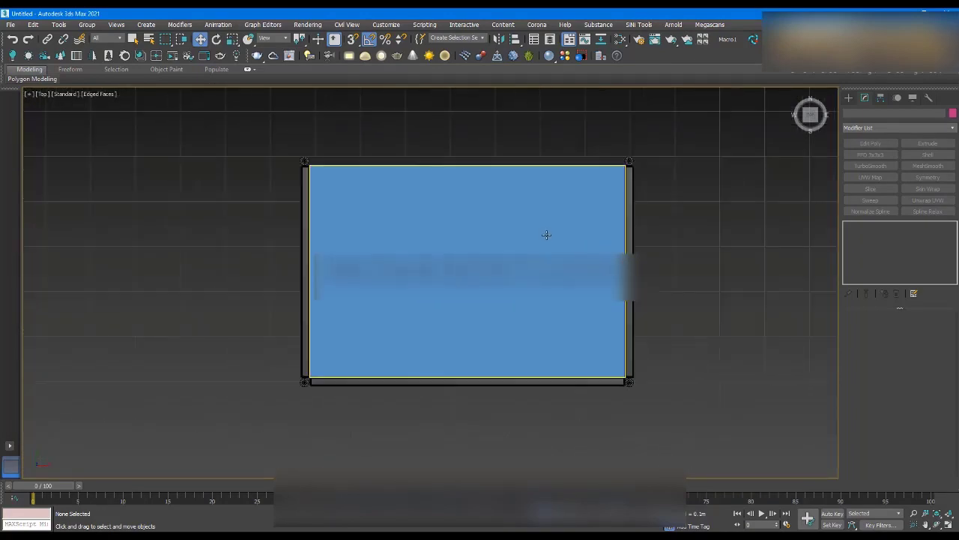
- In Top view, create a box over the cabinet's top between the side panels, about 0.468 m long, 0.7 m wide and 0.017 m high
left_click(848, 100)
left_click(878, 157)
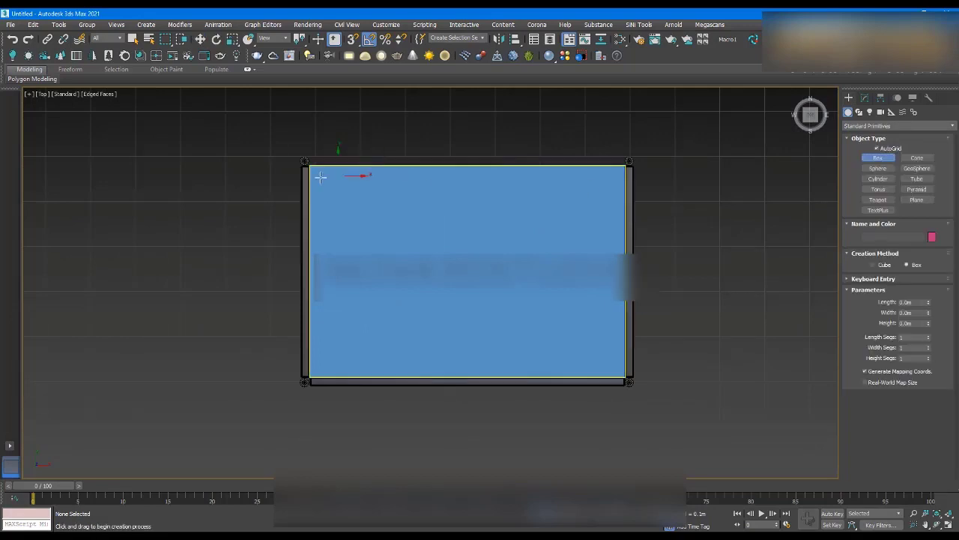
scroll(303, 381, "up", 3)
scroll(302, 382, "up", 2)
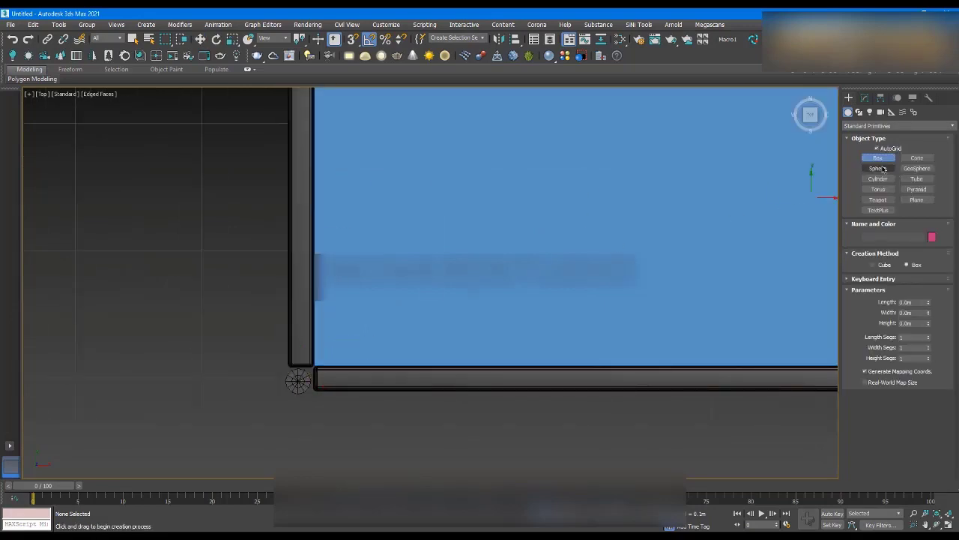
scroll(439, 310, "down", 3)
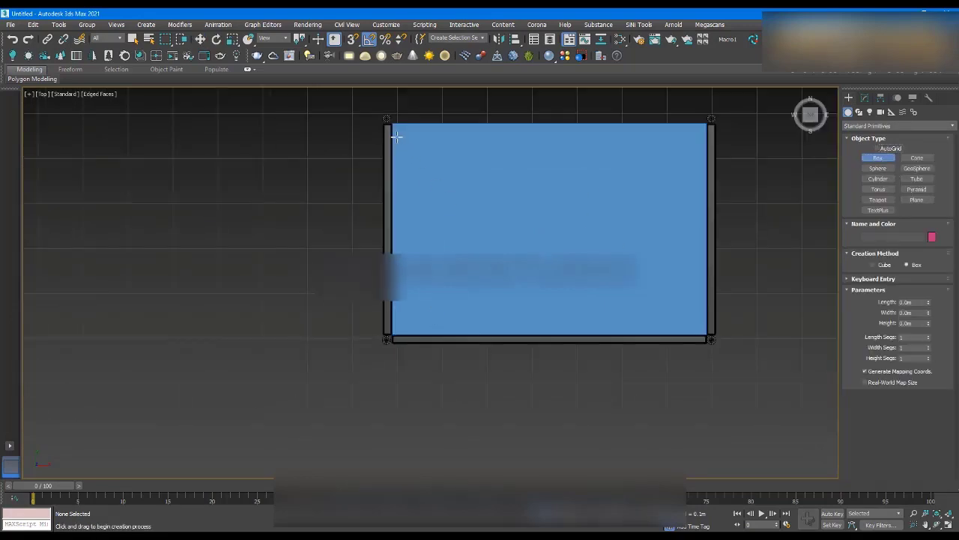
scroll(397, 136, "up", 4)
scroll(368, 150, "down", 2)
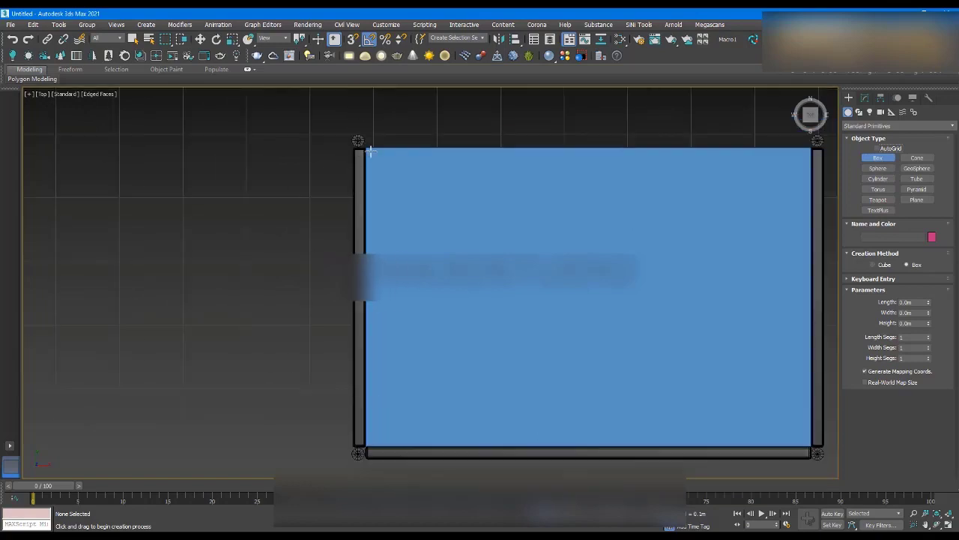
left_click_drag(365, 148, 811, 447)
scroll(685, 339, "down", 4)
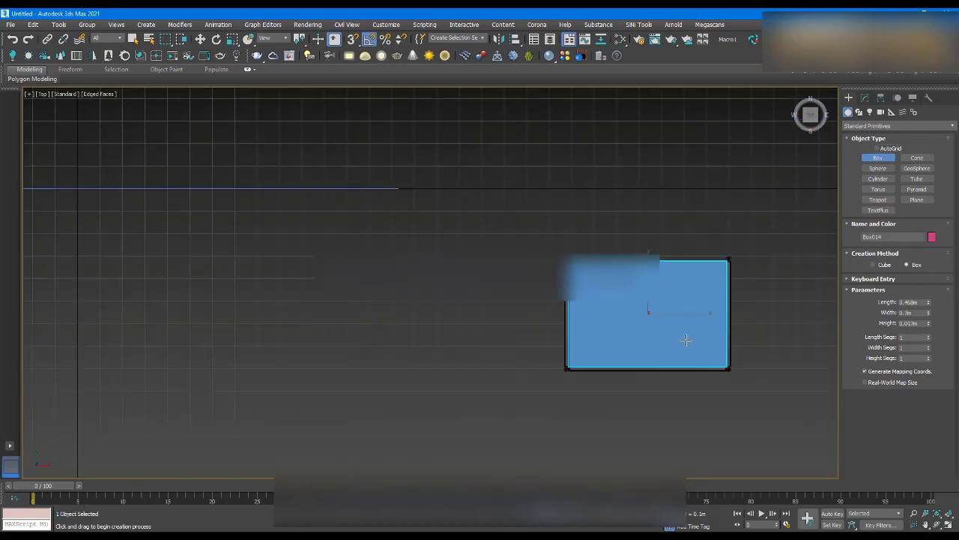
- Move the new box up along Z onto the cabinet's top and fine-tune its height in Front view
middle_click_drag(685, 338, 665, 285, "alt")
key("w")
left_click_drag(645, 277, 643, 98)
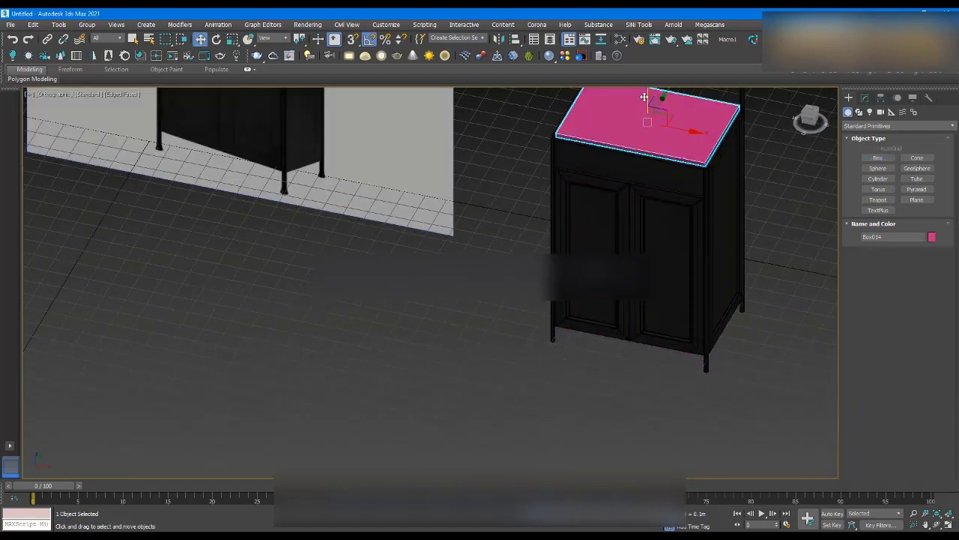
scroll(680, 130, "up", 7)
middle_click_drag(651, 260, 642, 240, "alt")
scroll(649, 242, "down", 3)
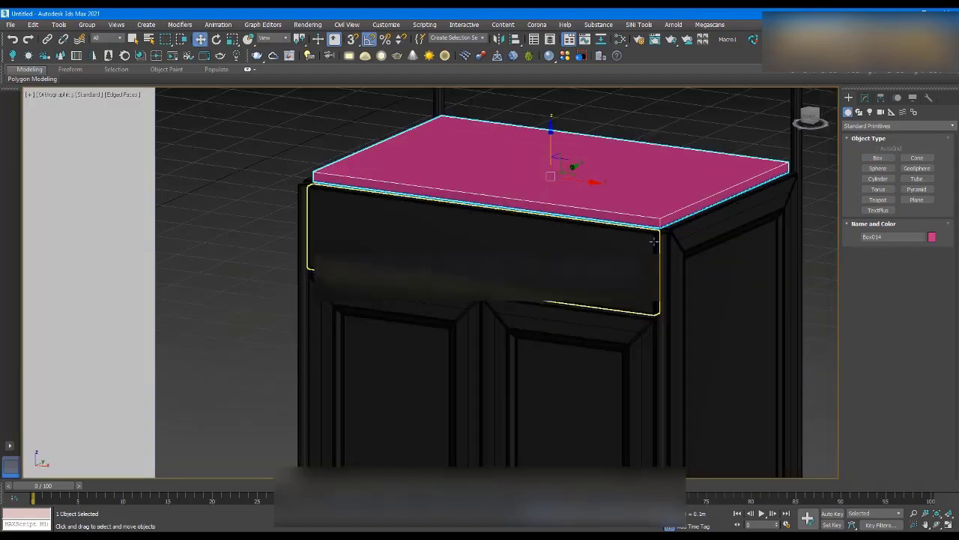
key("f")
key("z")
left_click_drag(433, 265, 434, 269)
scroll(742, 272, "up", 4)
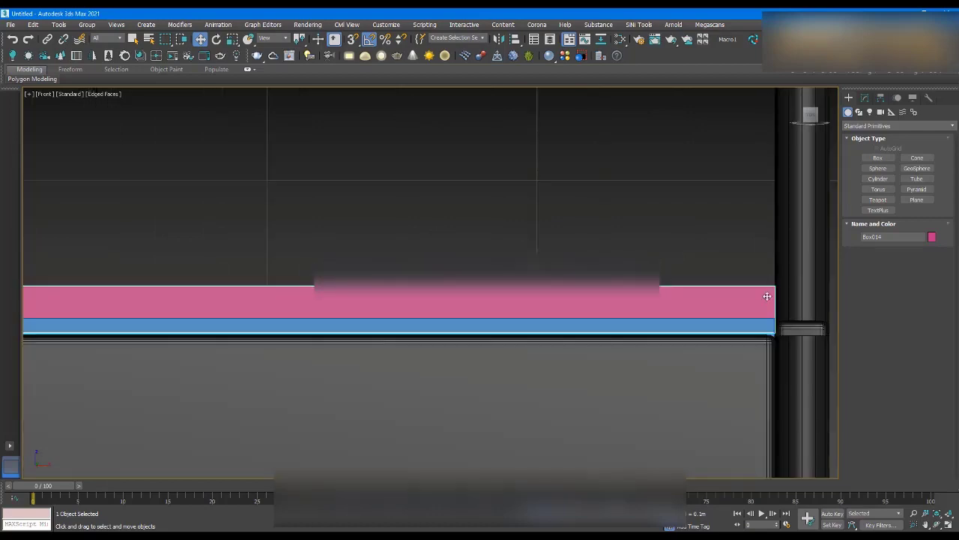
- Compare the gap below the doors in Front view and raise the tabletop box slightly above the drawer front
scroll(689, 229, "down", 10)
scroll(660, 285, "up", 10)
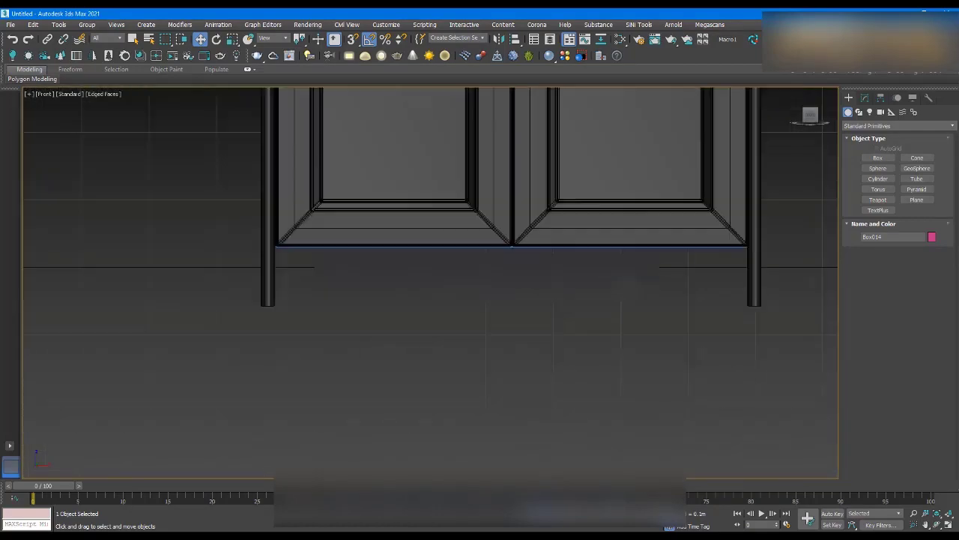
scroll(467, 234, "down", 6)
scroll(467, 239, "up", 4)
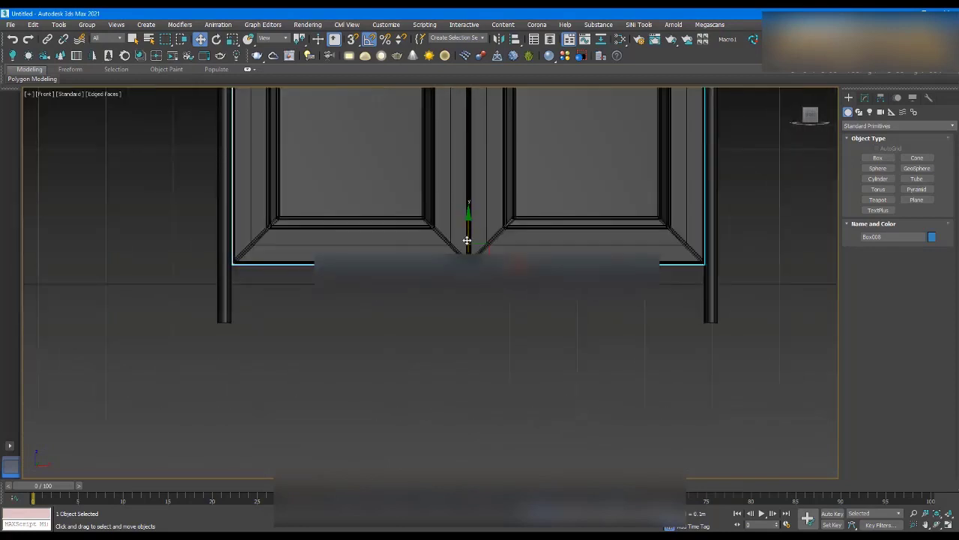
scroll(468, 238, "down", 6)
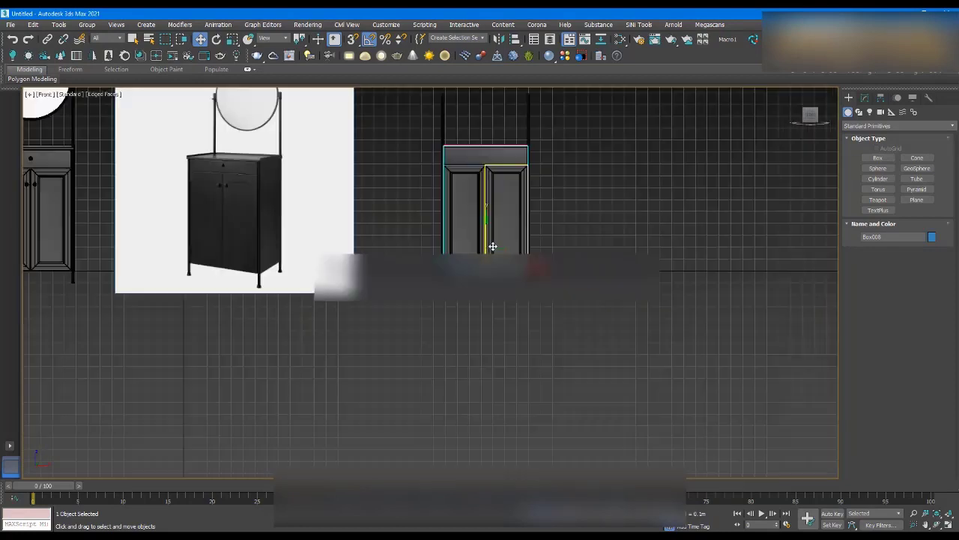
scroll(484, 149, "up", 4)
scroll(484, 148, "up", 5)
left_click(422, 180)
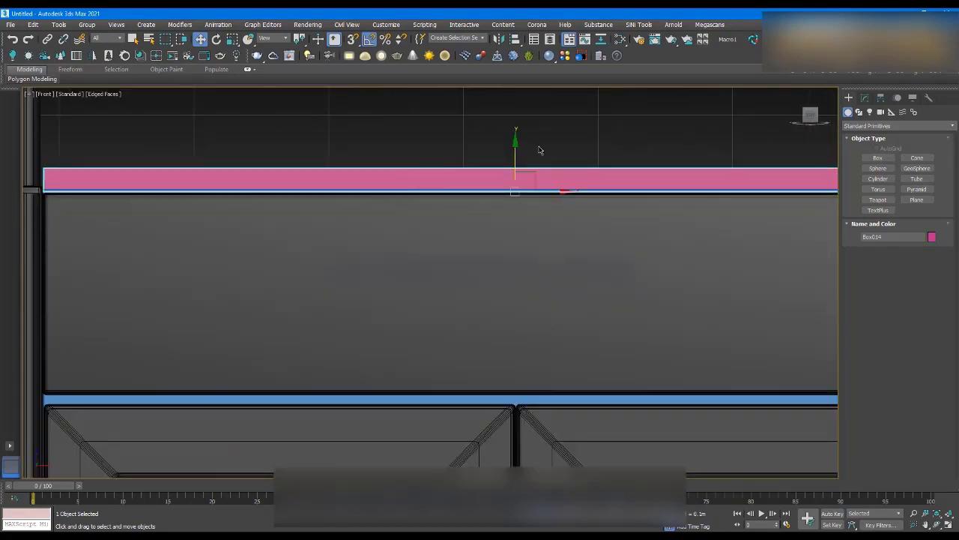
left_click_drag(518, 157, 519, 154)
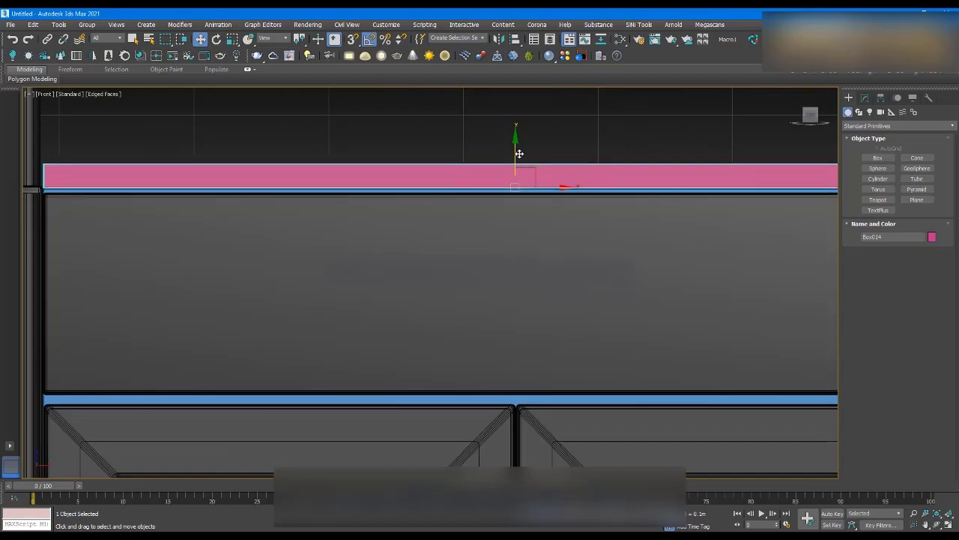
- Set the tabletop box's length to 0.477 m, its width to about 0.72 m and its height to 0.015 m
scroll(519, 154, "down", 4)
middle_click_drag(518, 154, 512, 240, "alt")
left_click(864, 98)
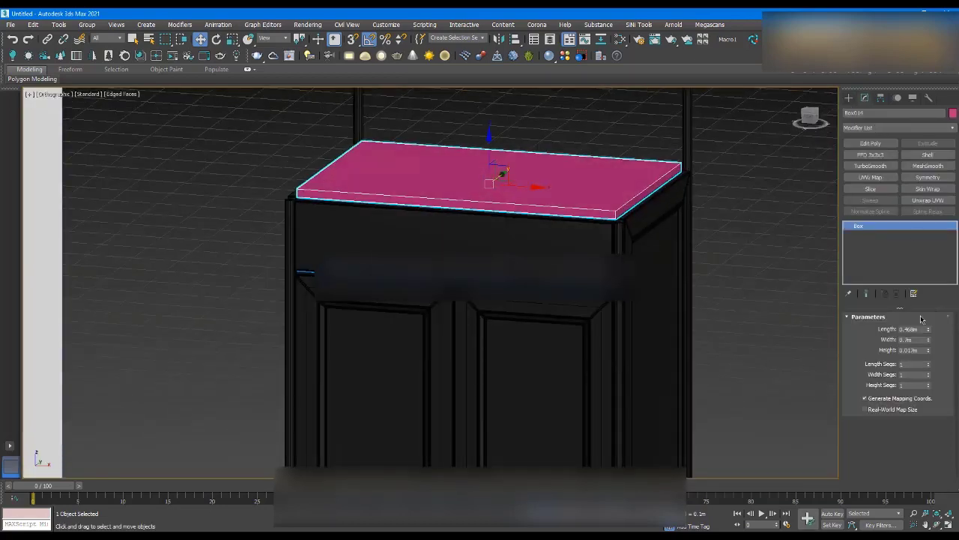
middle_click_drag(527, 198, 549, 218, "alt")
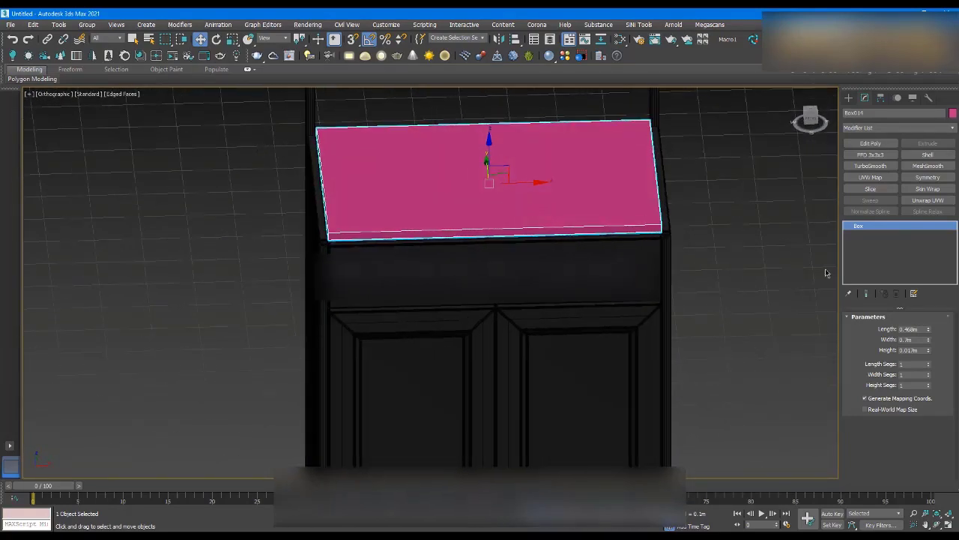
left_click_drag(927, 331, 929, 339)
middle_click_drag(519, 289, 532, 265, "alt")
middle_click_drag(478, 175, 596, 204, "alt")
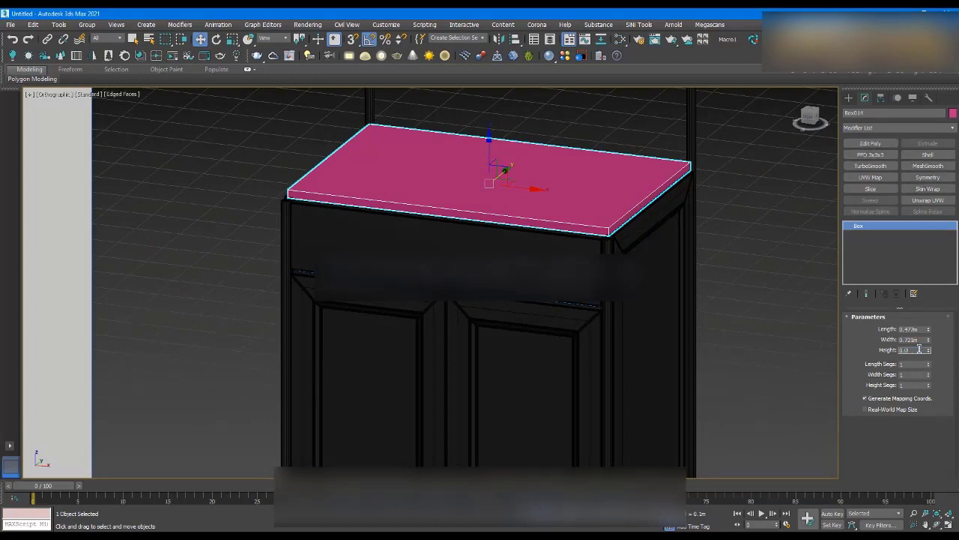
key("Return")
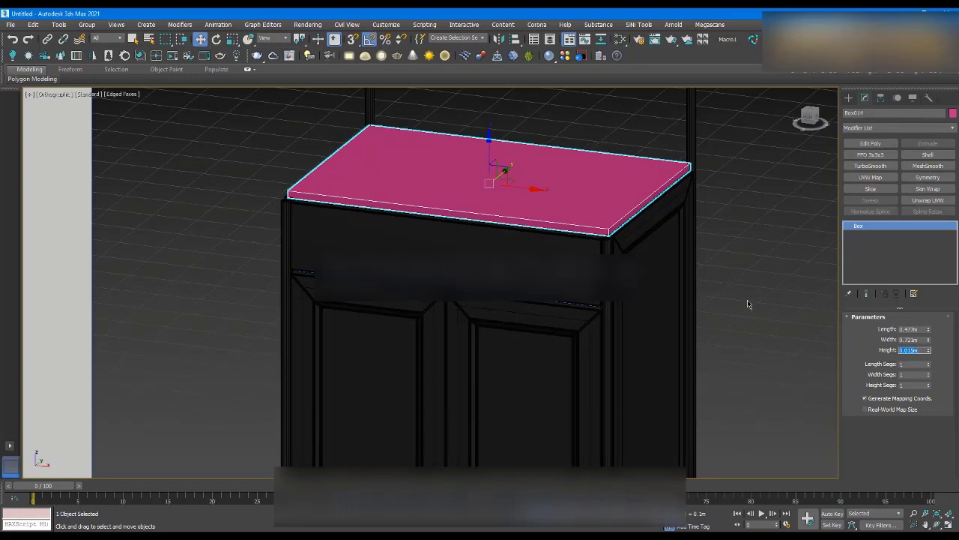
- Copy the Chamfer modifier from the drawer front and paste it as an instance onto the tabletop box
mouse_move(693, 277)
middle_mouse_down("alt")
mouse_move(662, 263)
mouse_move(685, 278)
middle_mouse_up("alt")
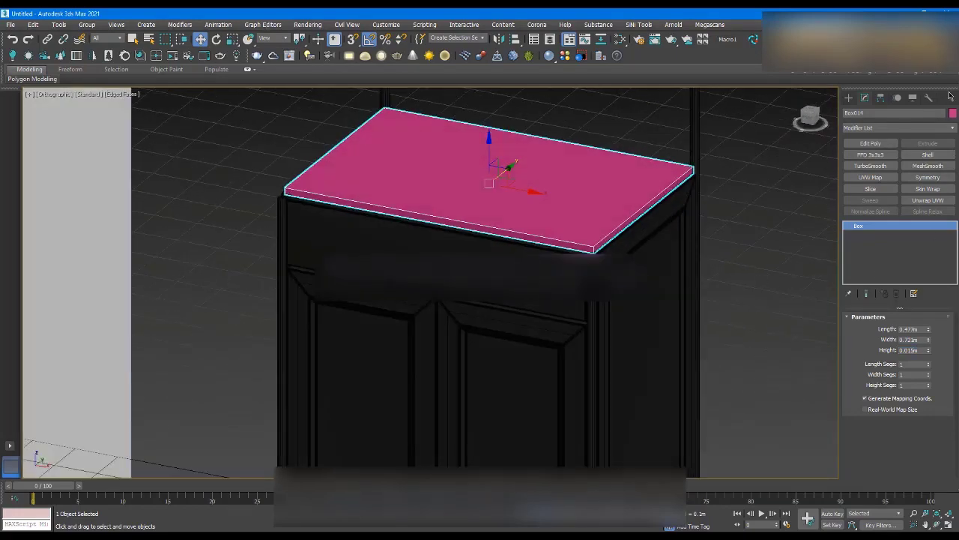
left_click(952, 128)
key("Escape")
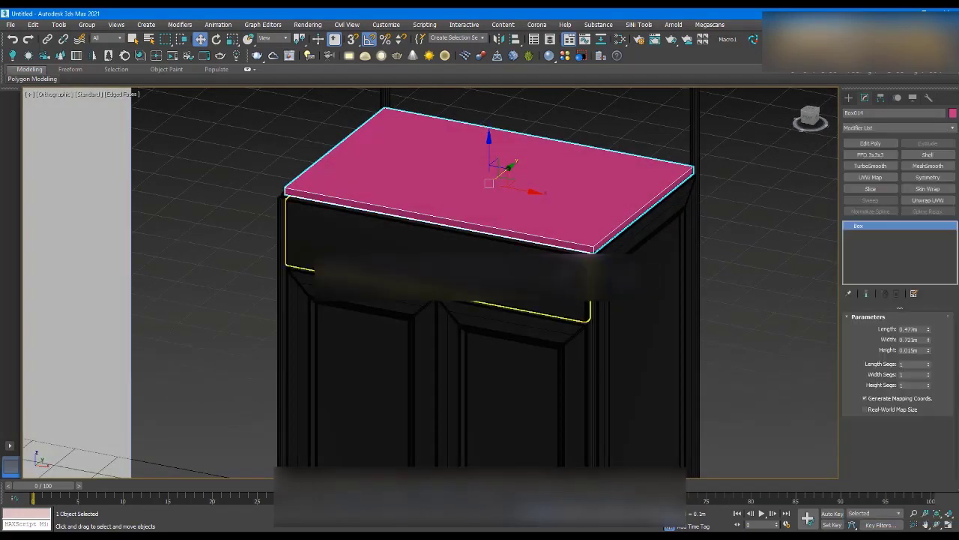
left_click(300, 225)
right_click(862, 227)
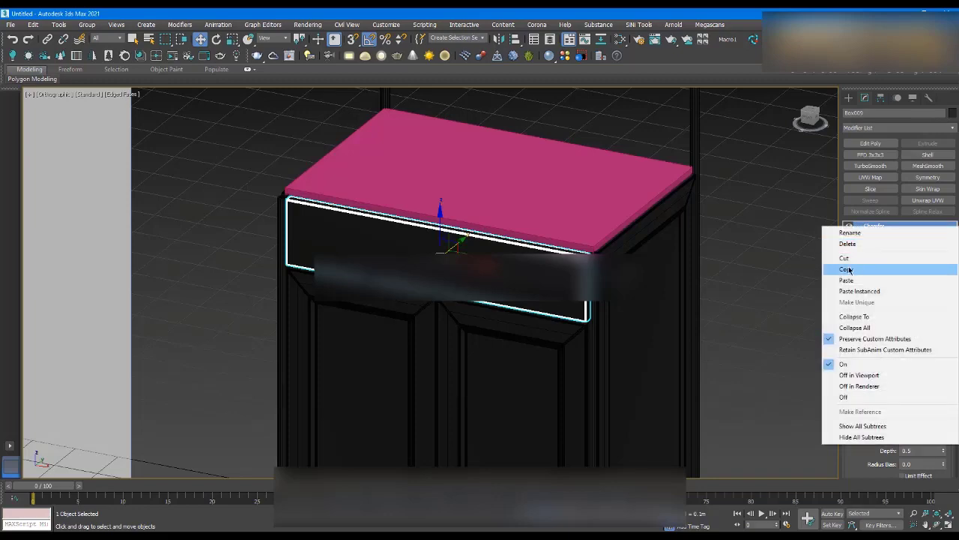
left_click(846, 270)
left_click(465, 173)
right_click(873, 227)
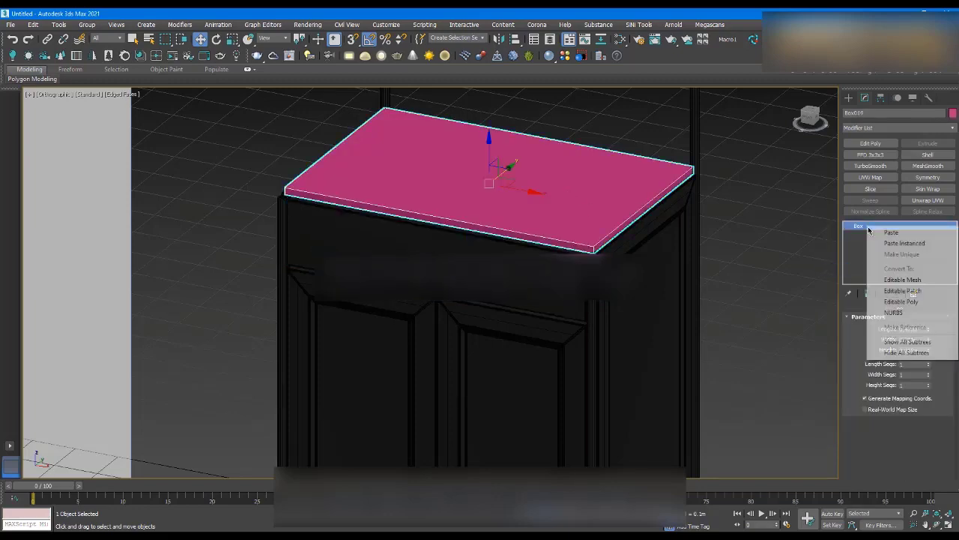
left_click(897, 247)
middle_click_drag(581, 229, 649, 215, "alt")
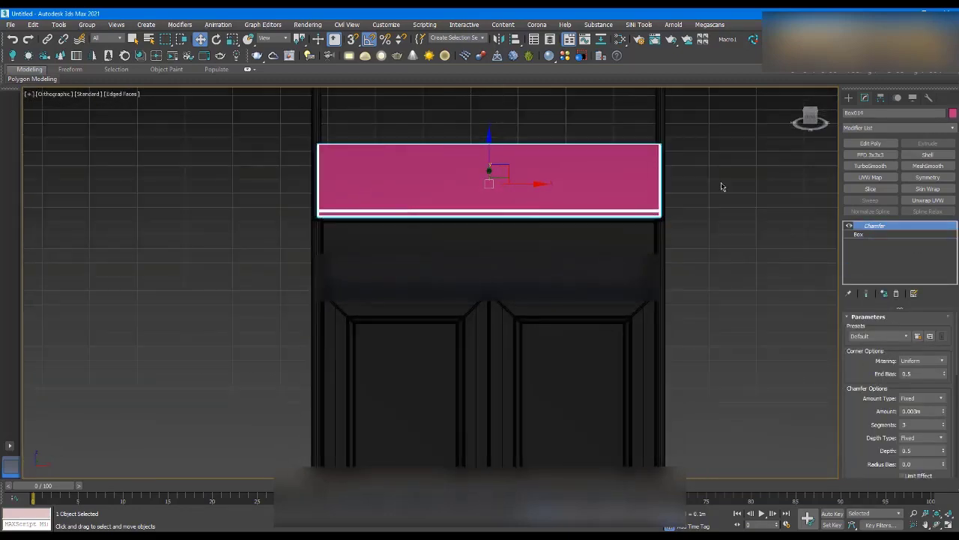
- Change the tabletop's object color to the near-black custom shade used for the cabinet
left_click(722, 186)
left_click(587, 172)
middle_click_drag(602, 165, 615, 178, "alt")
scroll(629, 199, "up", 5)
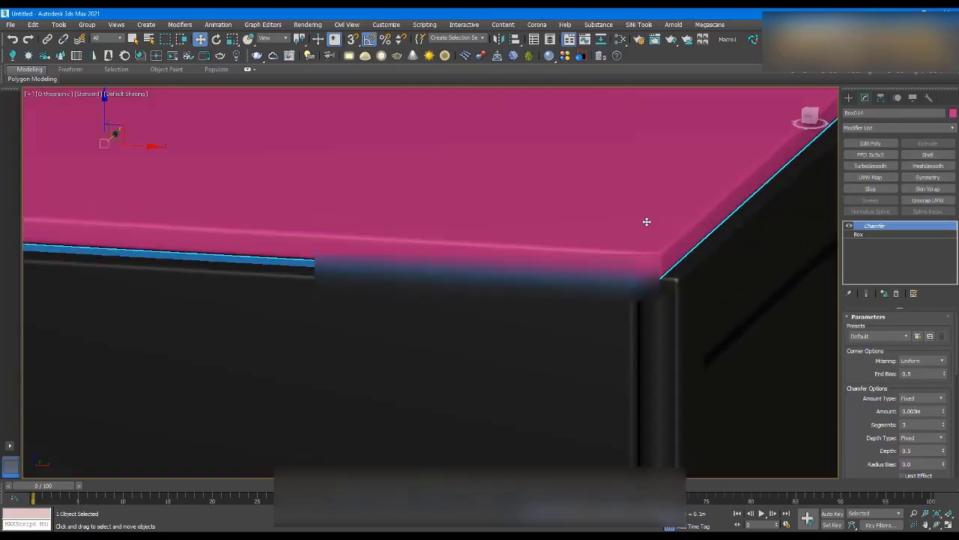
left_click(953, 113)
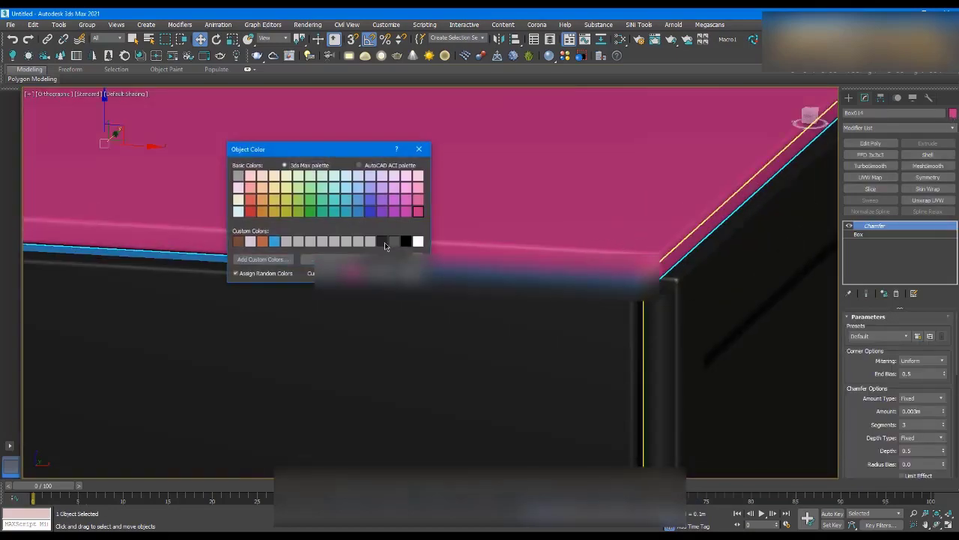
left_click(378, 273)
scroll(462, 274, "down", 5)
left_click(535, 169)
scroll(535, 169, "down", 5)
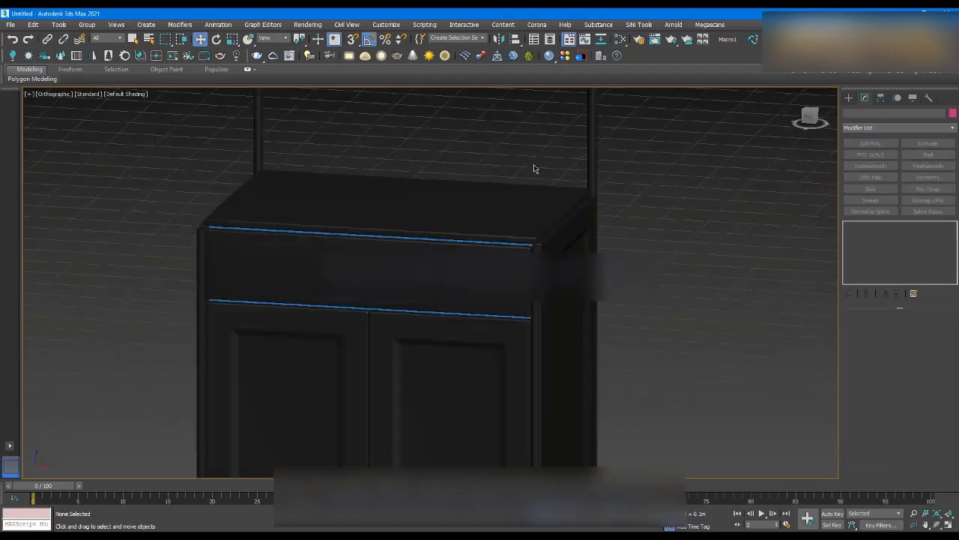
- In Perspective view, move the tabletop slightly forward along Y, away from the mirror posts
middle_click_drag(535, 170, 597, 250, "alt")
key("p")
key("z")
scroll(597, 250, "up", 10)
middle_click_drag(514, 234, 546, 236, "alt")
scroll(539, 216, "down", 3)
left_click(487, 207)
middle_click_drag(487, 208, 456, 188, "alt")
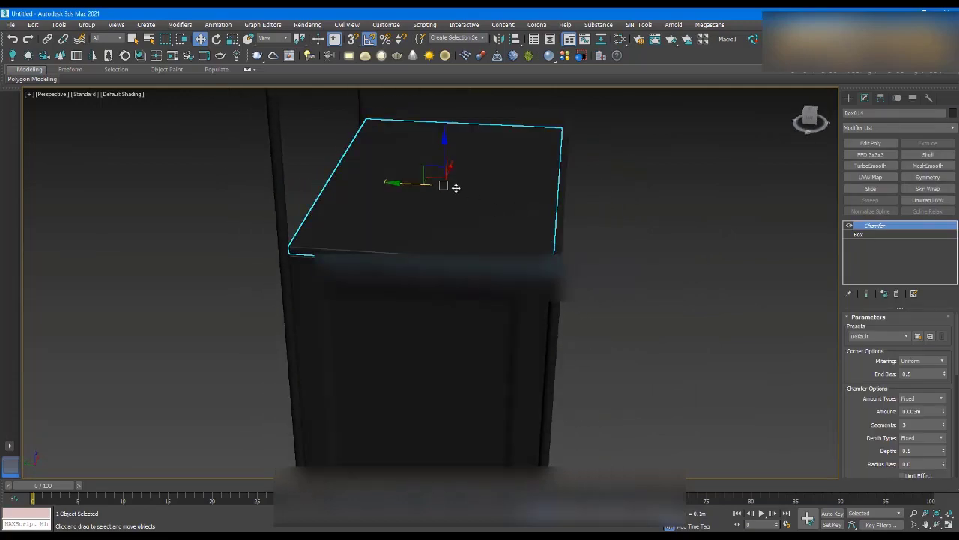
left_click_drag(409, 186, 414, 185)
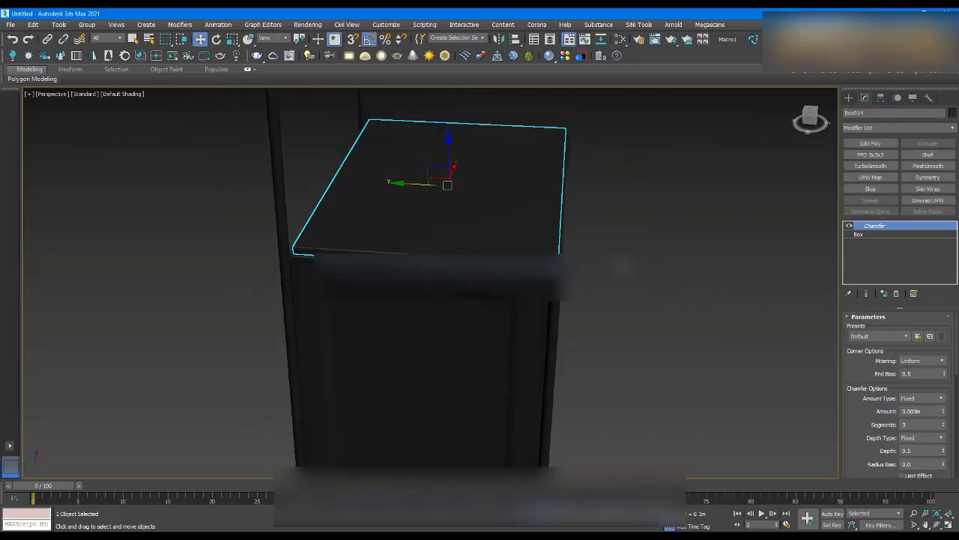
- Examine the tabletop's front corner overhang and compare the model with the raised rim in the reference image
middle_click_drag(443, 255, 657, 227, "alt")
left_click(727, 225)
scroll(582, 198, "up", 5)
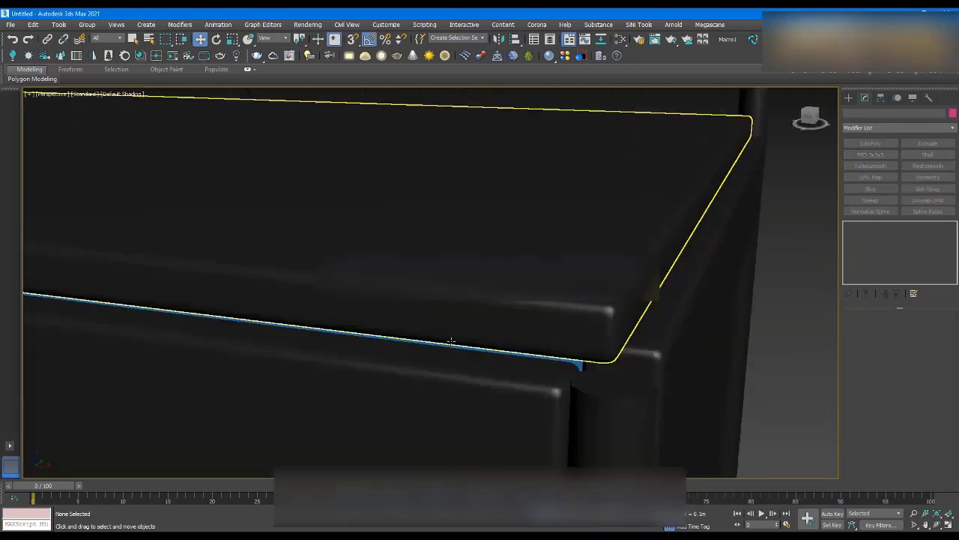
scroll(451, 341, "down", 10)
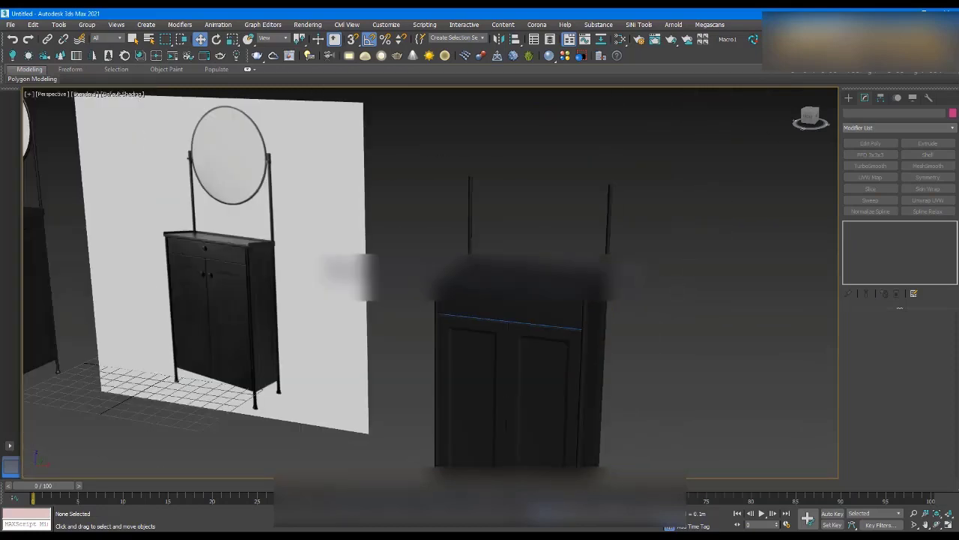
middle_click_drag(451, 341, 529, 322, "alt")
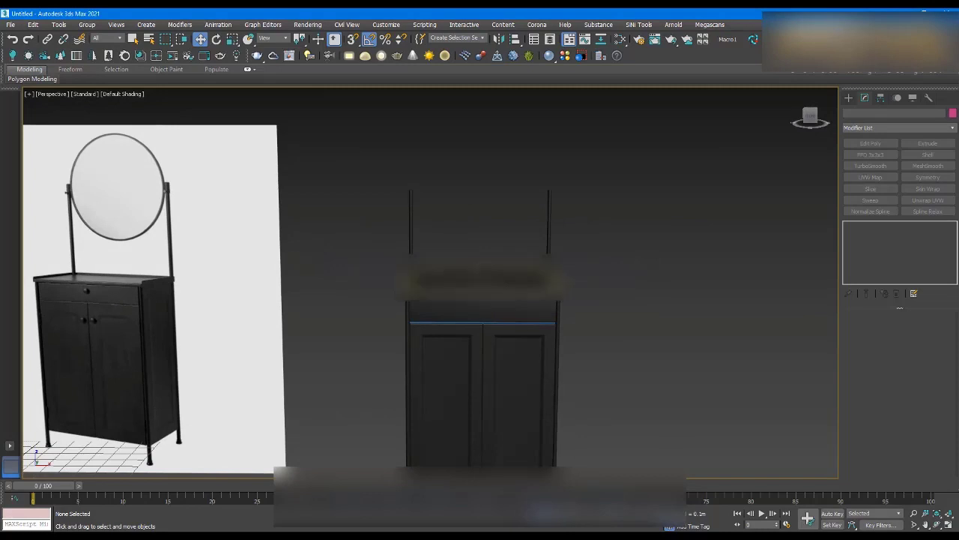
scroll(480, 322, "up", 2)
scroll(257, 257, "down", 5)
scroll(296, 237, "up", 5)
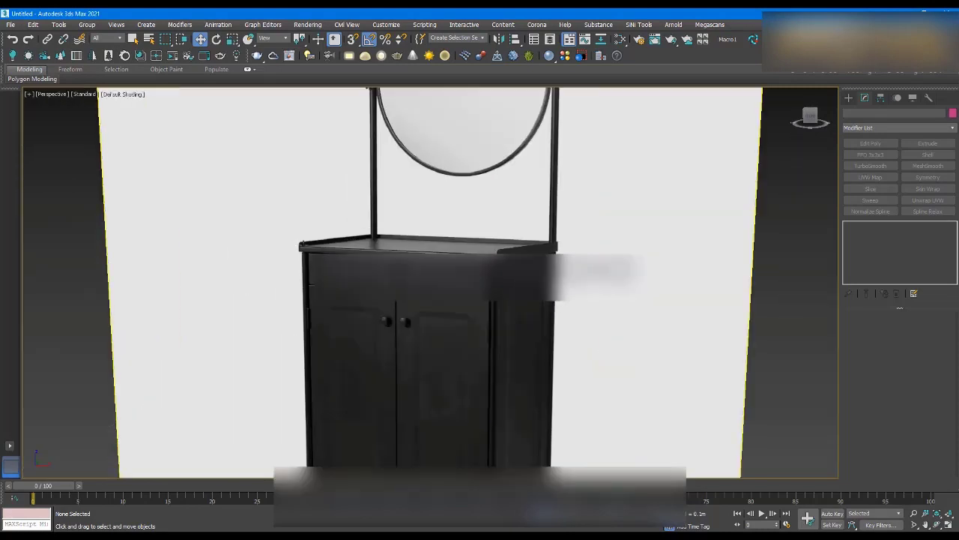
scroll(325, 212, "down", 7)
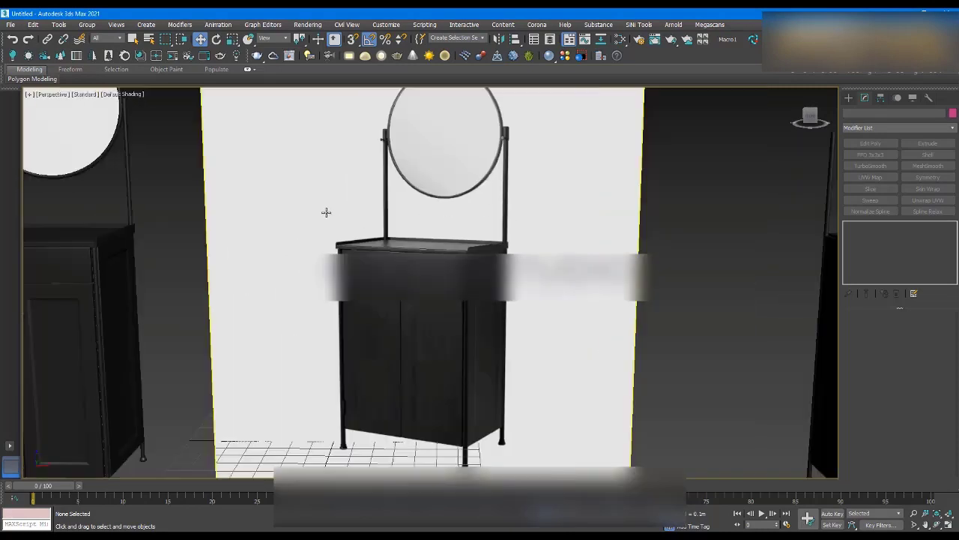
- In Top view, draw a rectangle spline around the tabletop's outline from the front-left post to the back-right post, about 0.51 m long and 0.73 m wide
key("t")
scroll(475, 235, "down", 3)
scroll(311, 237, "up", 10)
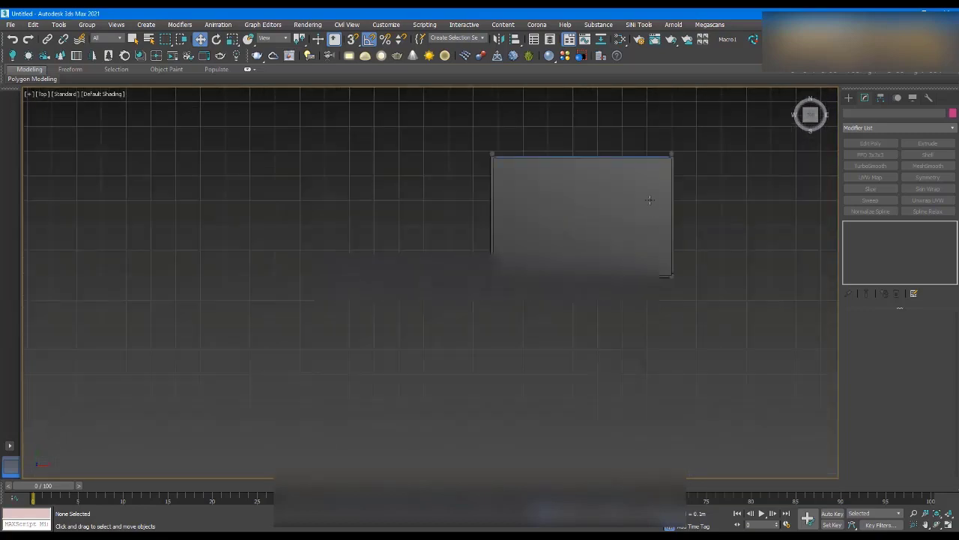
left_click(848, 97)
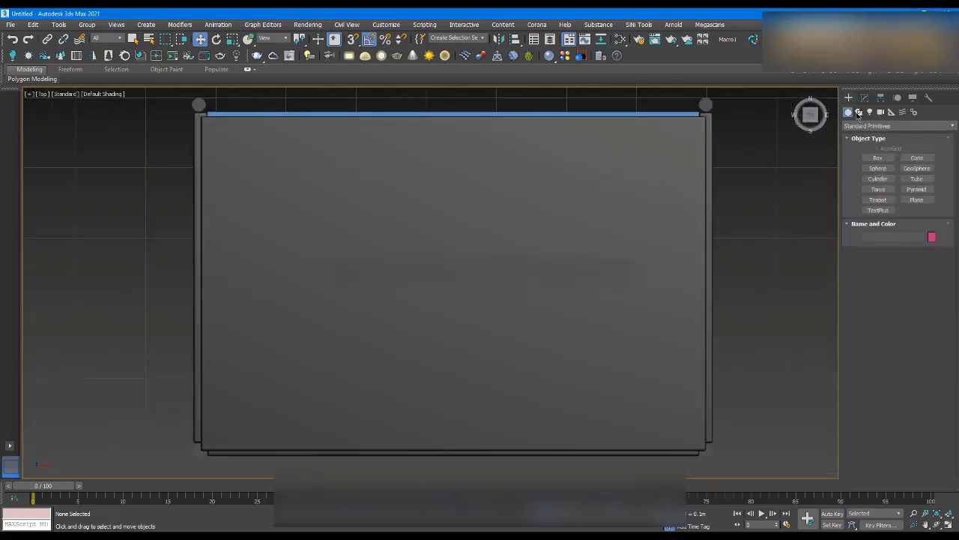
left_click(859, 112)
left_click(917, 165)
scroll(380, 336, "down", 4)
scroll(291, 374, "up", 4)
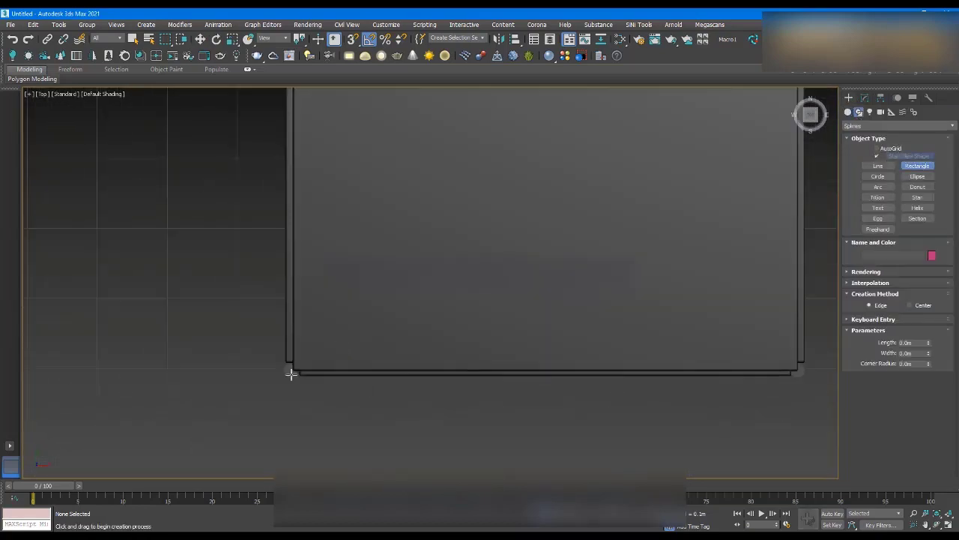
scroll(289, 372, "down", 3)
scroll(296, 375, "up", 3)
left_click_drag(326, 345, 389, 303)
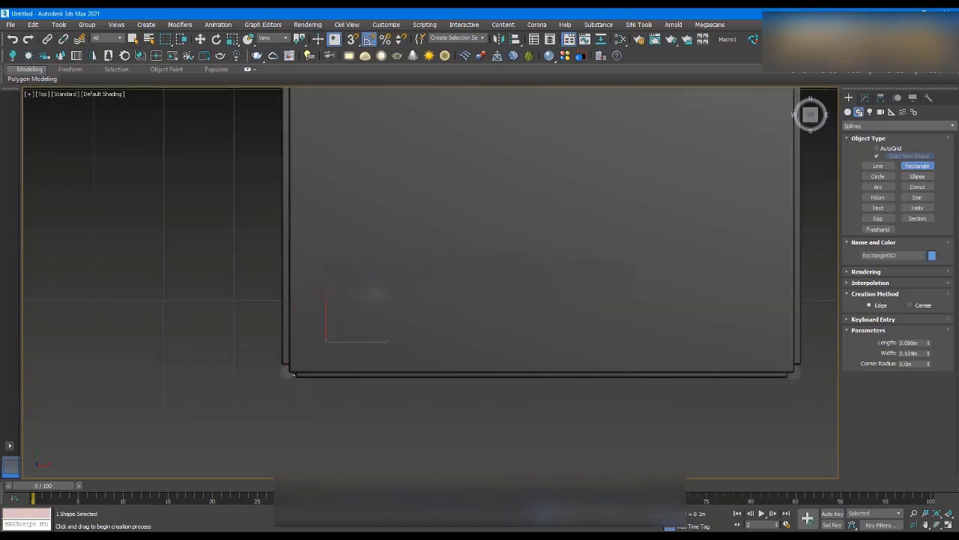
scroll(460, 227, "down", 3)
scroll(499, 213, "up", 4)
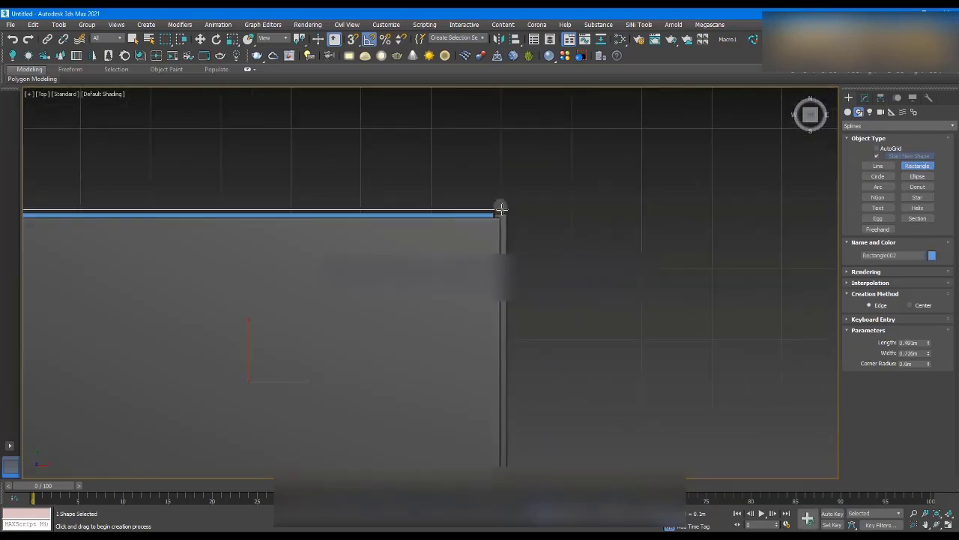
left_click_drag(504, 206, 509, 197)
scroll(529, 197, "down", 3)
scroll(382, 195, "up", 5)
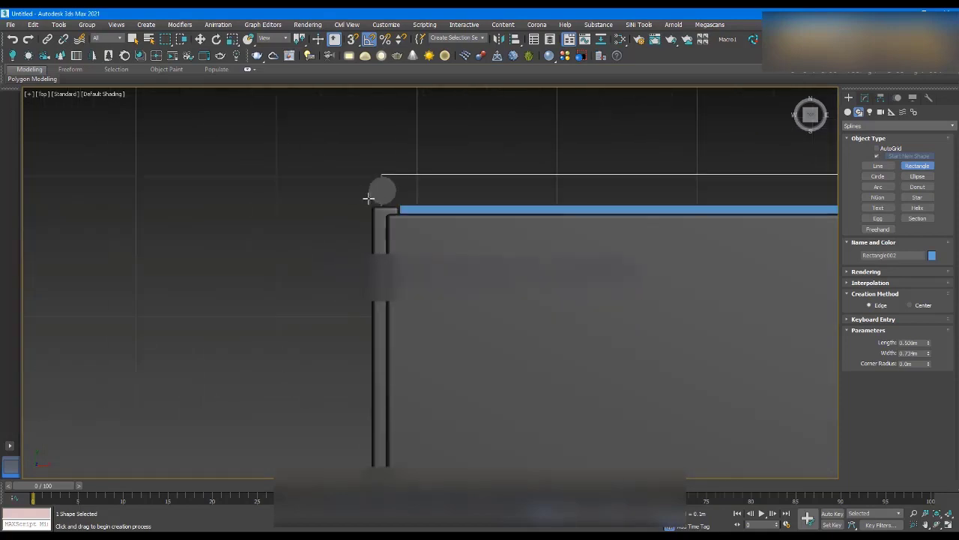
key("w")
scroll(298, 155, "down", 3)
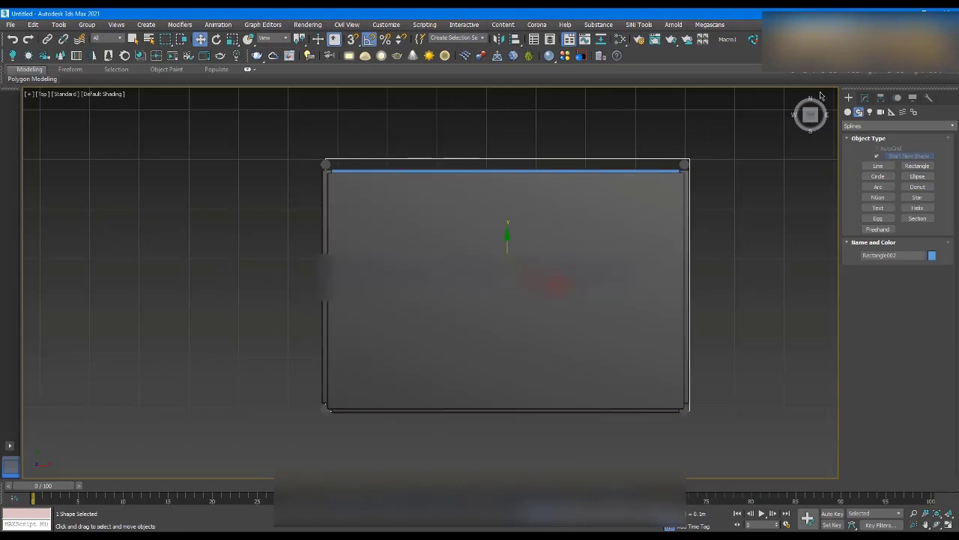
- Convert the rectangle to an editable spline and delete its front segment, leaving the back and two sides
right_click(587, 158)
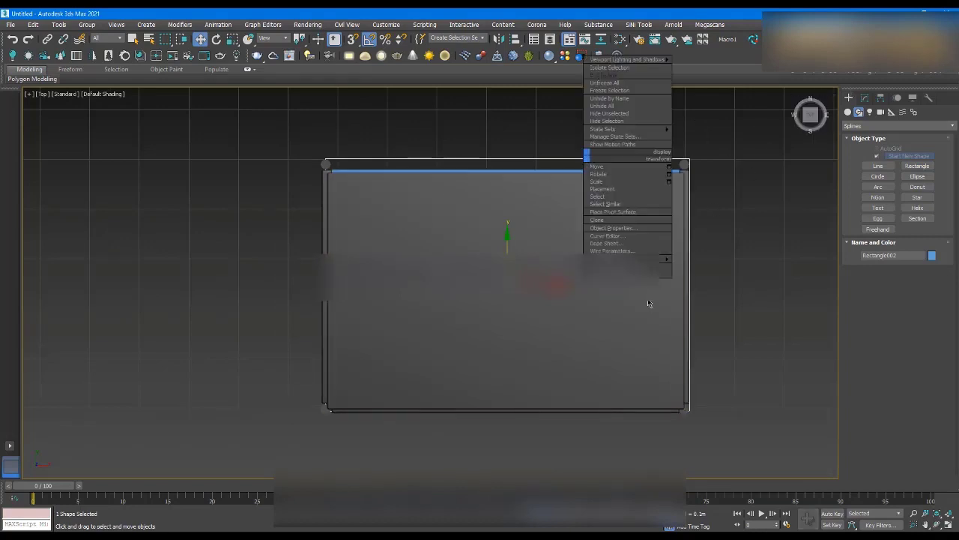
mouse_move(666, 259)
left_click(710, 259)
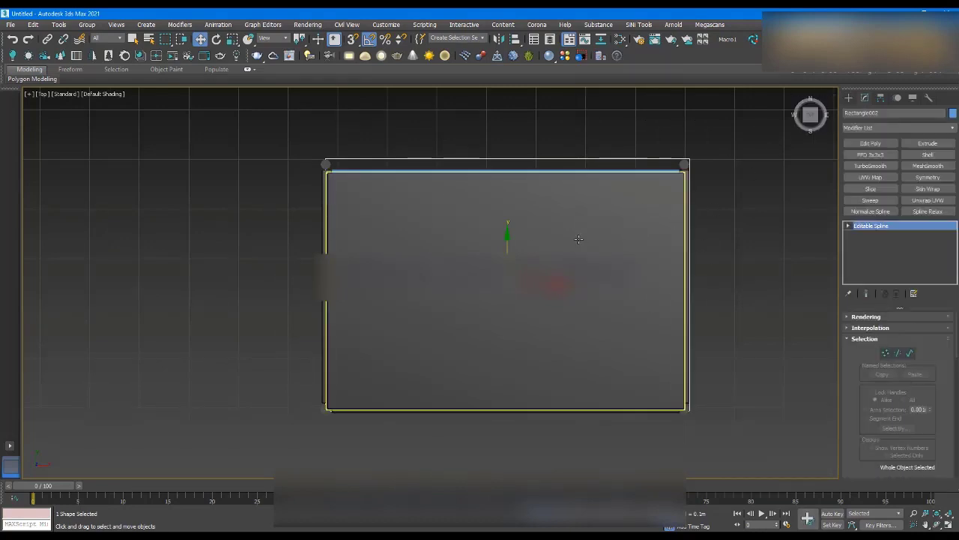
key("F3")
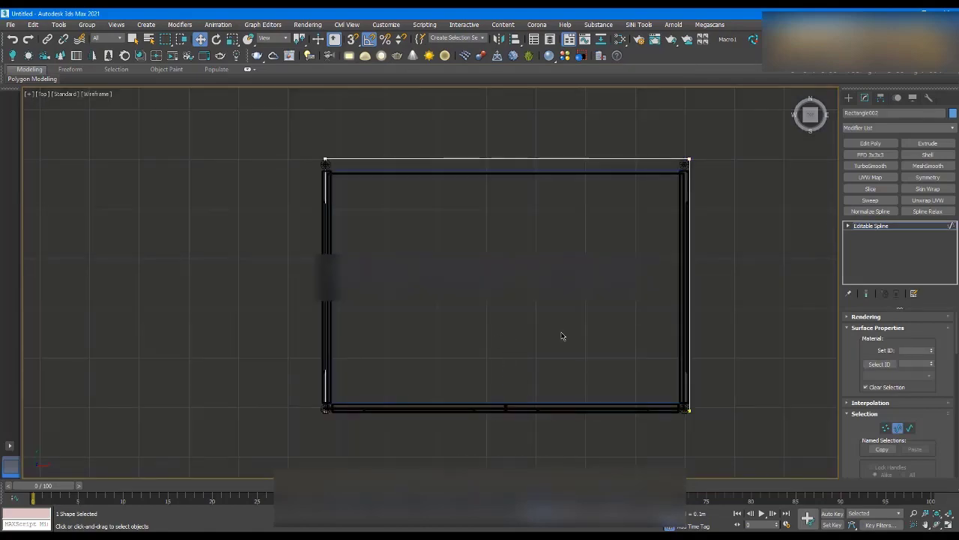
key("F3")
mouse_move(502, 324)
middle_mouse_down("alt")
mouse_move(466, 282)
mouse_move(449, 293)
middle_mouse_up("alt")
scroll(548, 245, "down", 8)
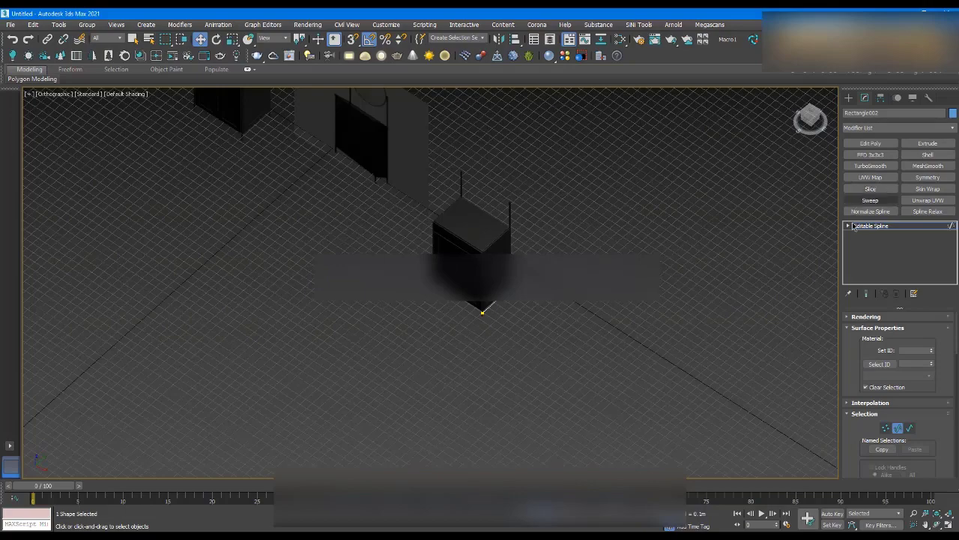
left_click(854, 226)
- Try to raise the open spline along Z from the floor to above the tabletop
left_click_drag(474, 243, 476, 180)
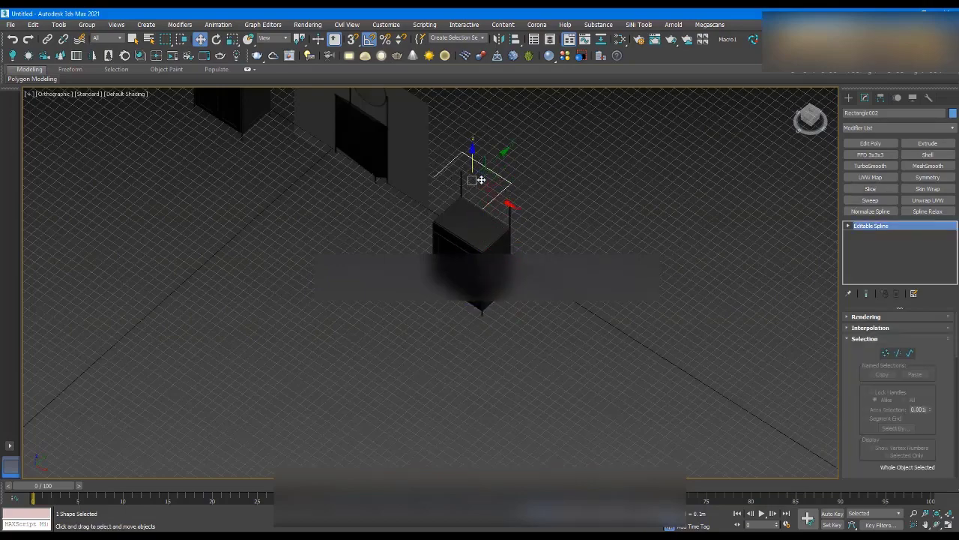
scroll(487, 203, "down", 5)
scroll(487, 202, "up", 6)
scroll(501, 221, "down", 5)
key("ctrl+z")
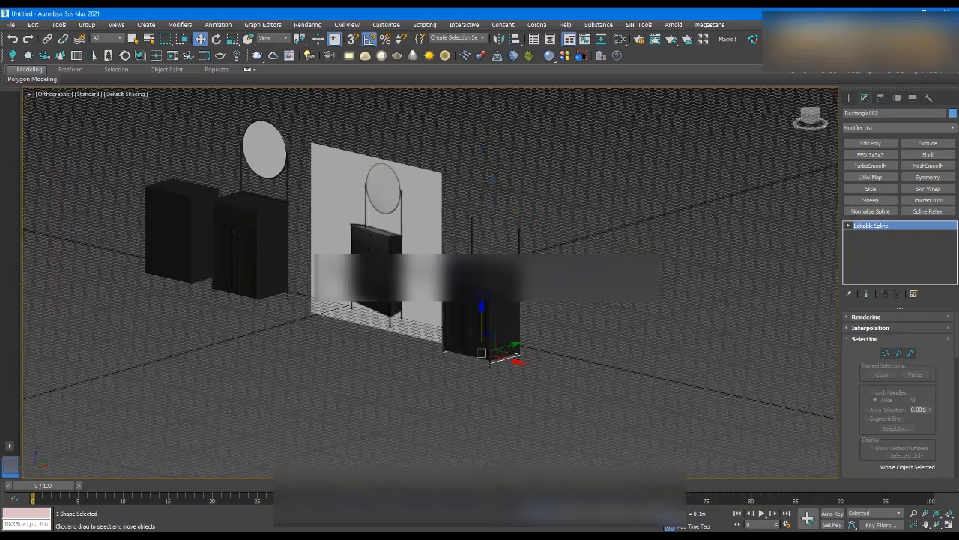
- Apply a Sweep modifier to the U-shaped spline around the cabinet top and choose the built-in Angle section
scroll(489, 246, "up", 6)
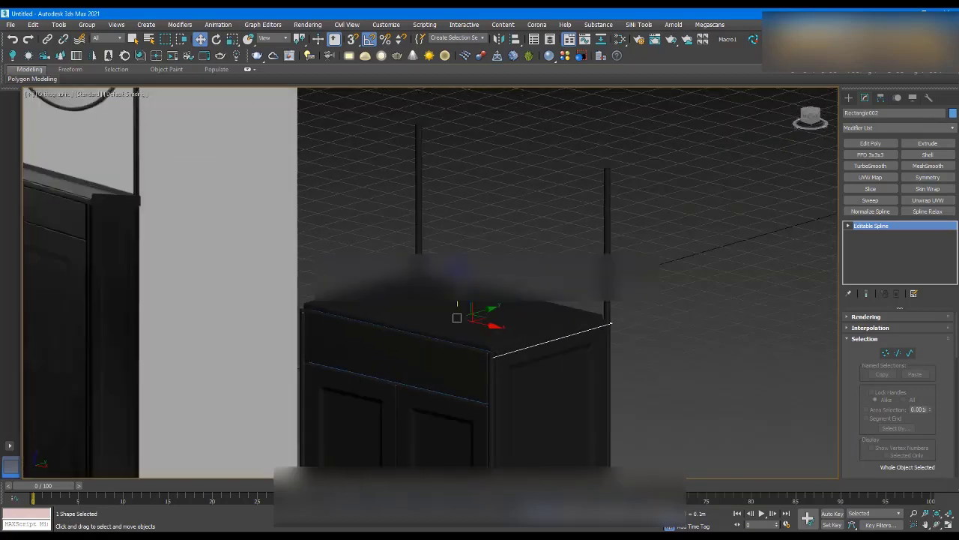
left_click(809, 118)
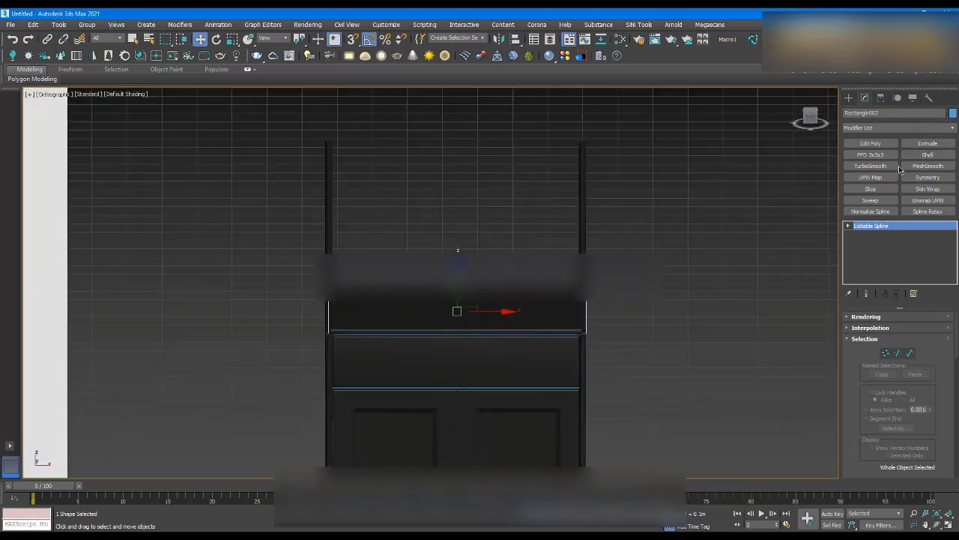
left_click(870, 200)
scroll(767, 340, "up", 2)
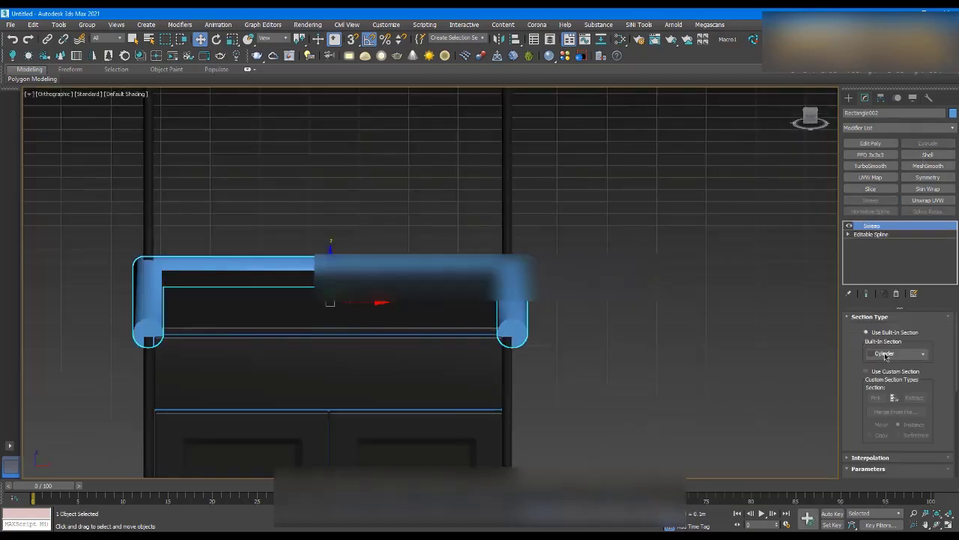
left_click(898, 355)
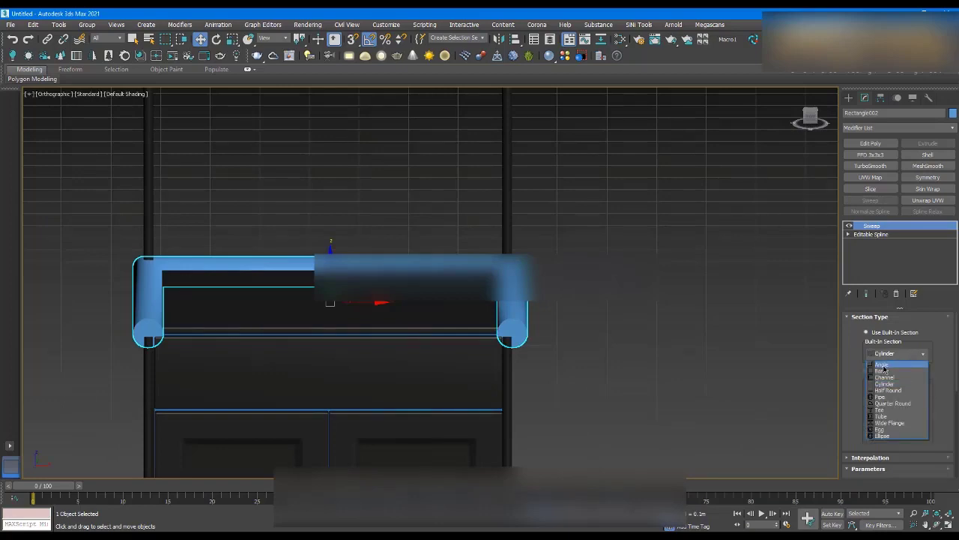
left_click(882, 365)
- Examine the swept rail and compare it with the raised edge at the cabinet top's front corner in the reference image
scroll(491, 299, "up", 5)
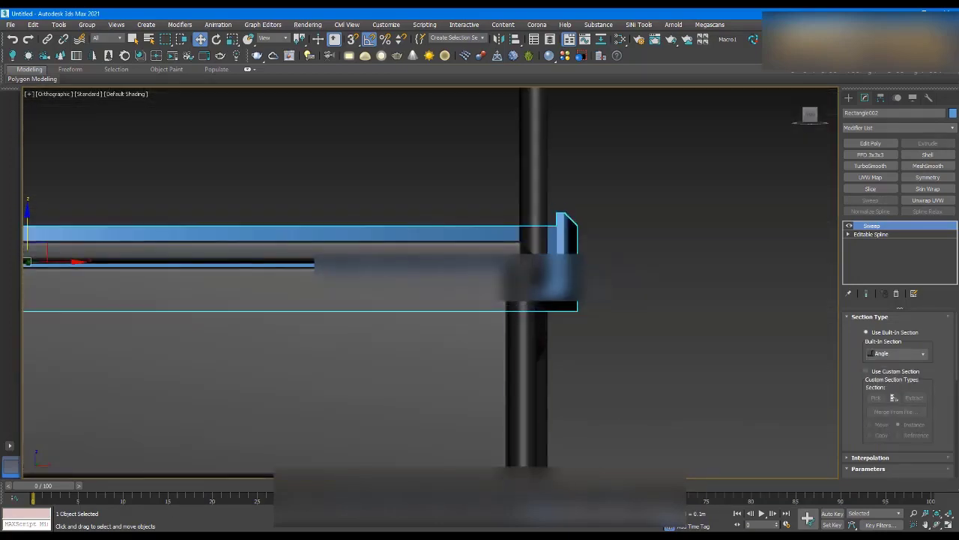
scroll(605, 297, "down", 6)
scroll(398, 265, "down", 4)
scroll(262, 270, "up", 5)
scroll(240, 302, "up", 7)
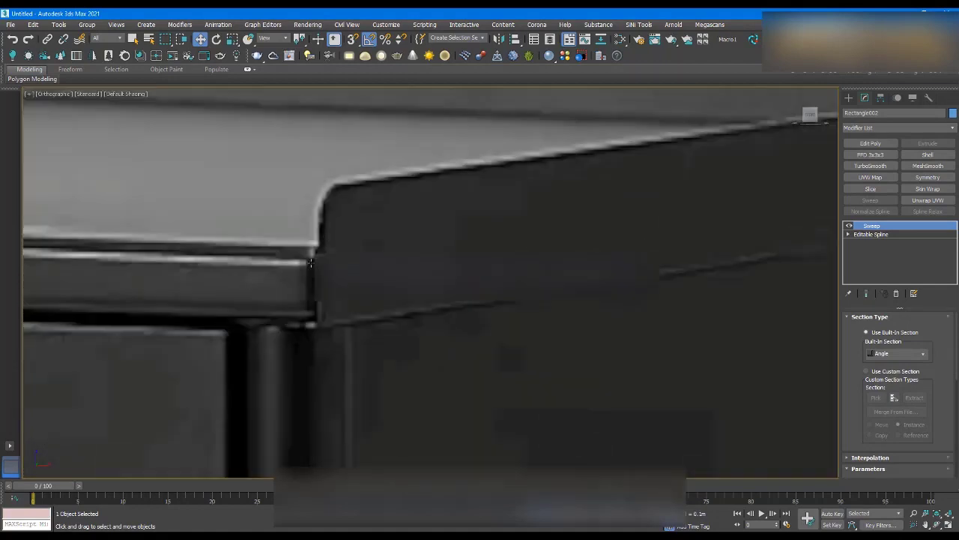
scroll(306, 263, "down", 10)
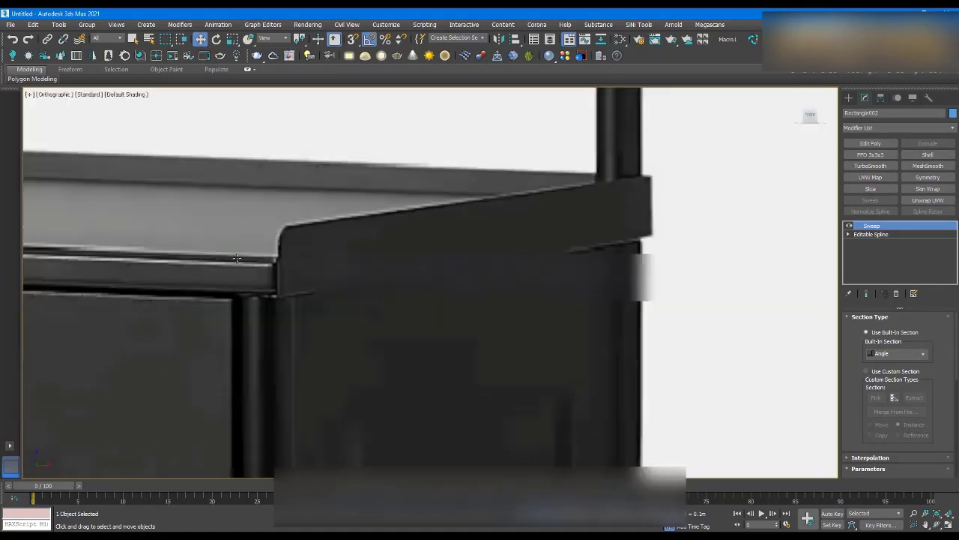
scroll(364, 264, "up", 2)
middle_click_drag(570, 239, 326, 287)
scroll(448, 296, "up", 4)
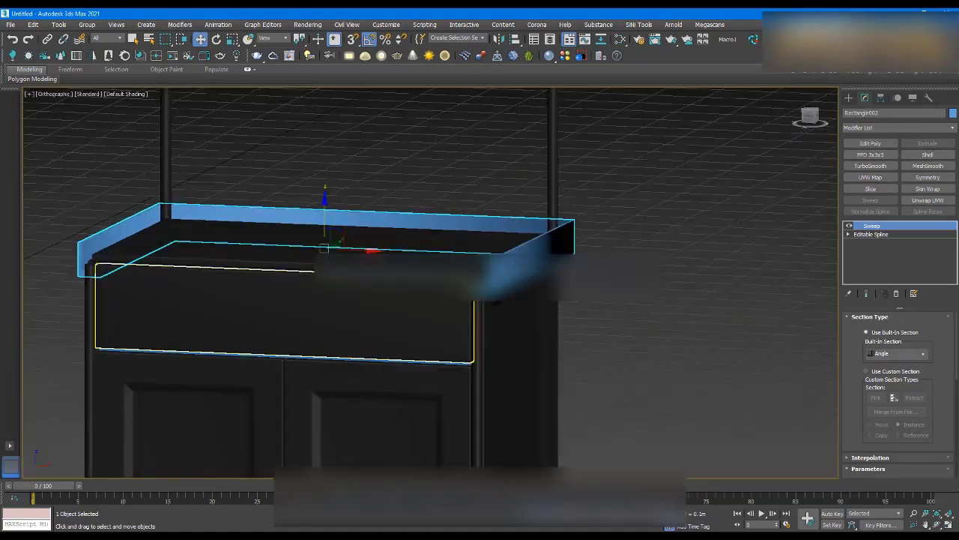
- Reset the sweep profile's Corner Radius 2 to 0 m so that the angle's inner corner is sharp
key("f")
key("z")
scroll(120, 285, "up", 5)
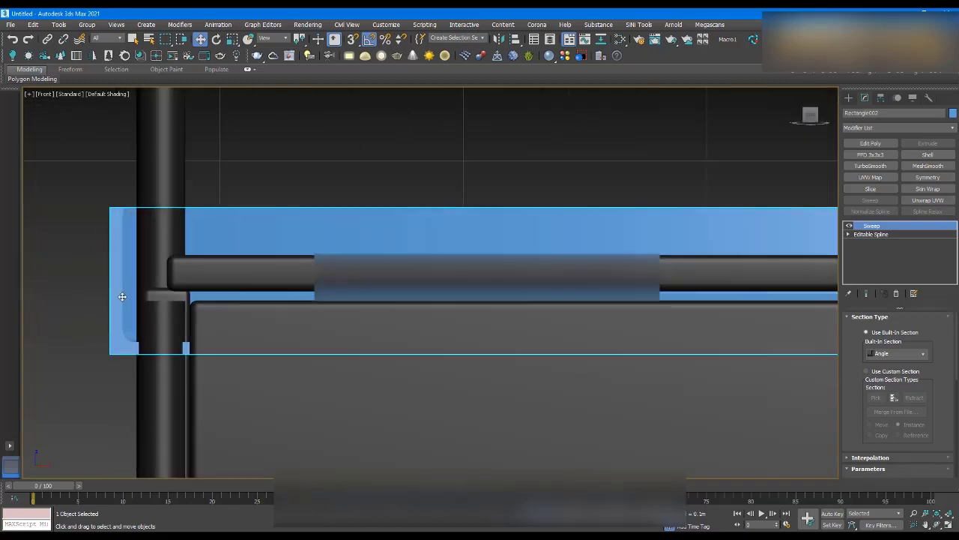
scroll(150, 249, "down", 5)
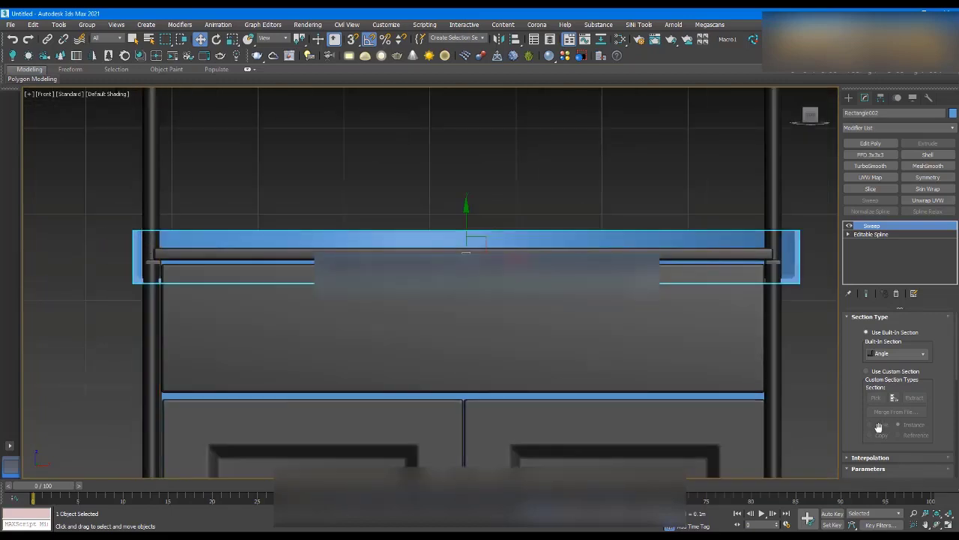
scroll(892, 405, "down", 3)
scroll(861, 414, "down", 2)
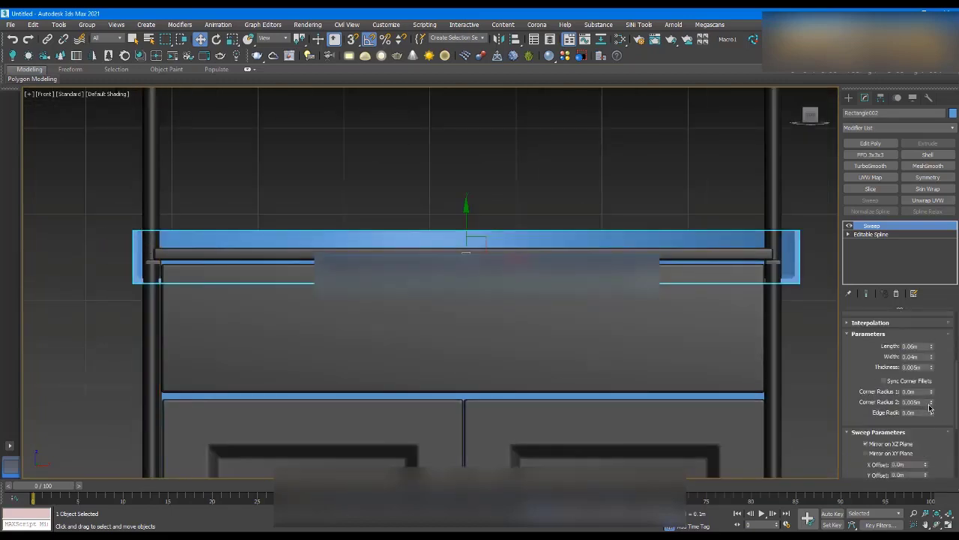
right_click(930, 405)
- Set the sweep's length to 0.034 m, width to 0.028 m, thickness to 0.004 m, X offset to -0.002 m and Y offset to 0.022 m
scroll(146, 263, "up", 2)
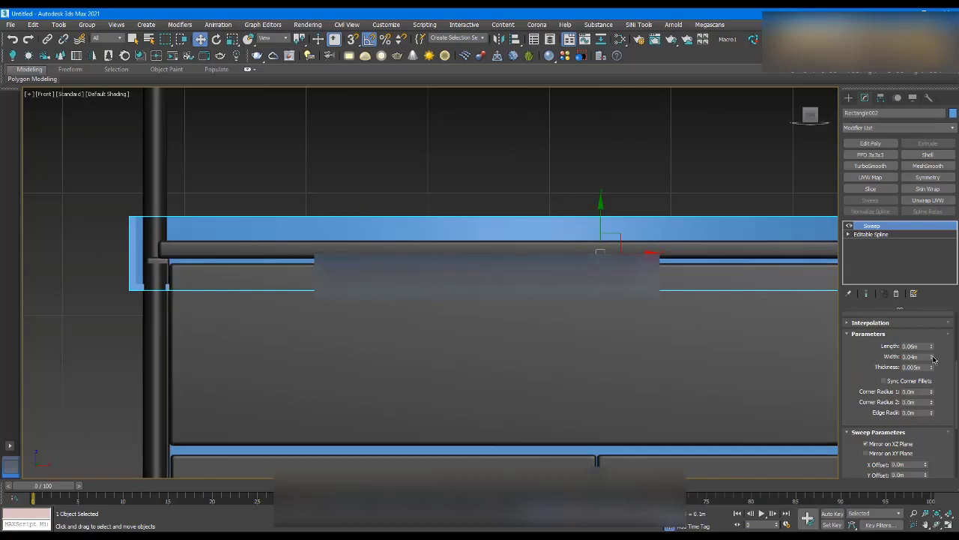
scroll(927, 455, "down", 1)
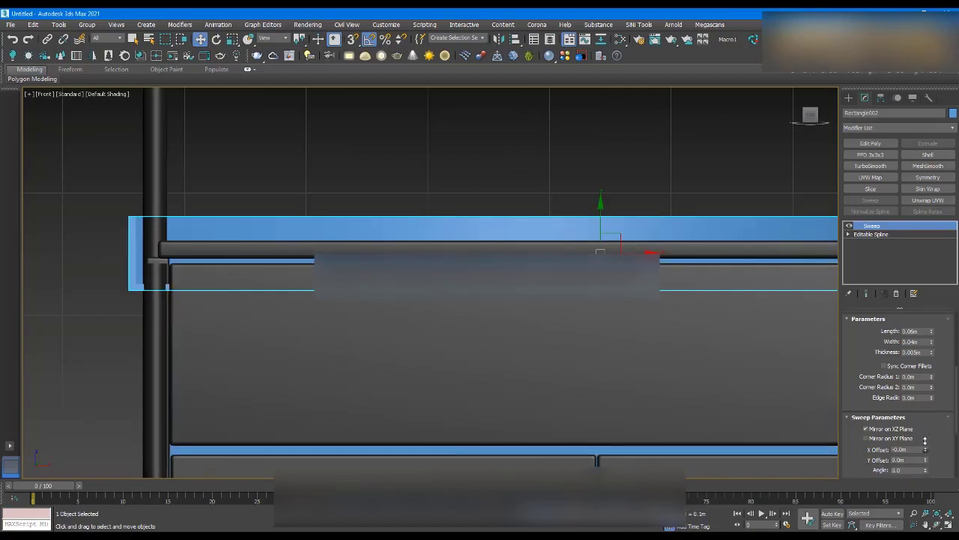
left_click_drag(925, 442, 931, 355)
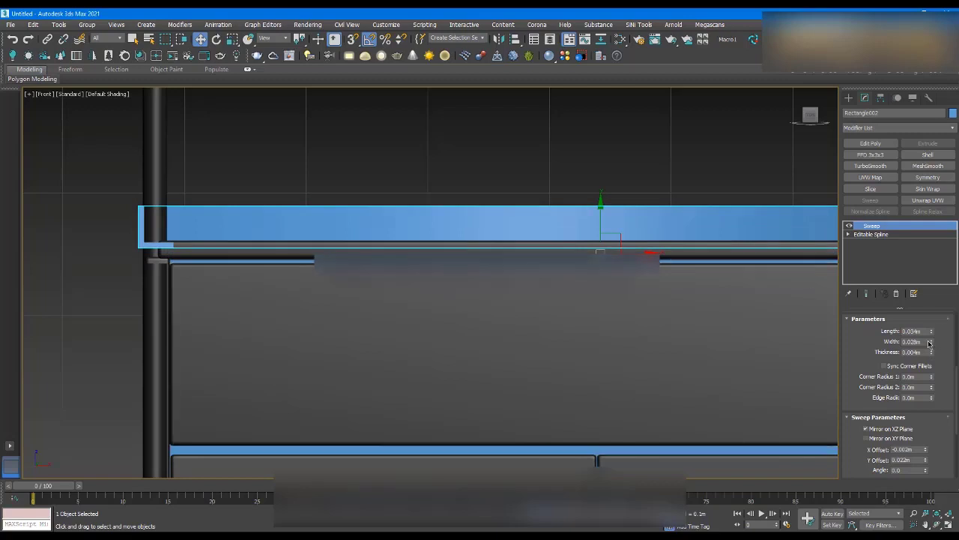
- Reduce the length of the rail's angle profile to 0.03 m
left_click(931, 334)
left_click(932, 334)
left_click(931, 335)
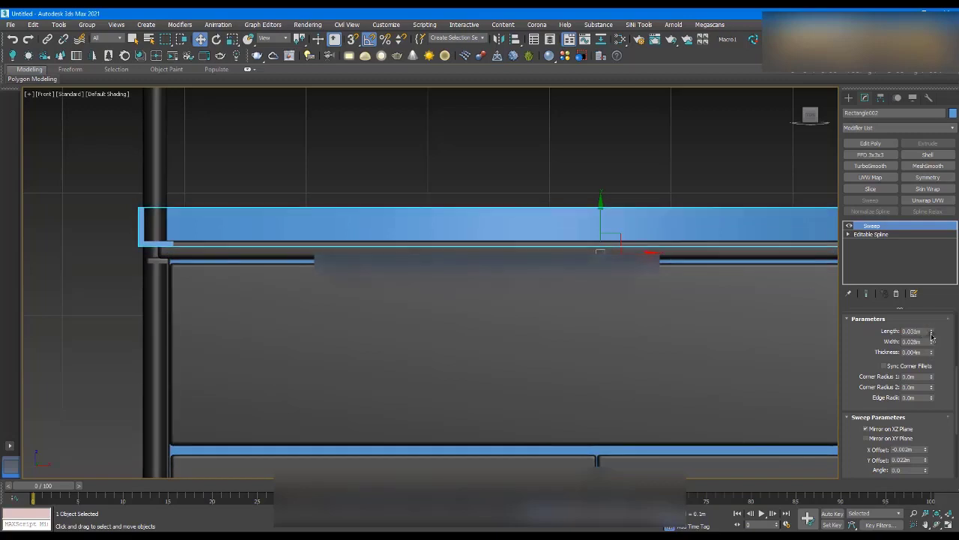
left_click(932, 334)
left_click(932, 334)
- Lower the rail so its flange sits just beneath the tabletop, and set the profile width to 0.038 m
left_click_drag(601, 217, 602, 233)
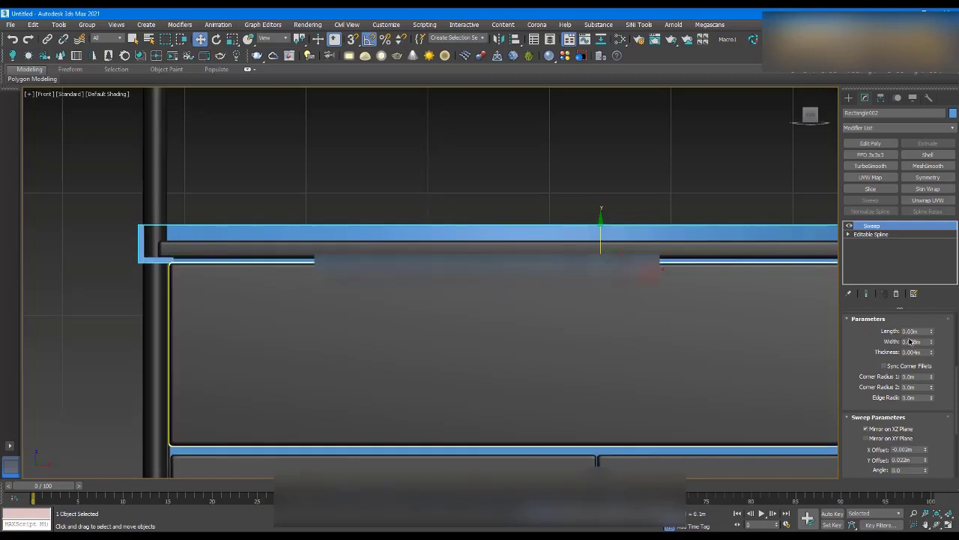
left_click_drag(931, 337, 931, 321)
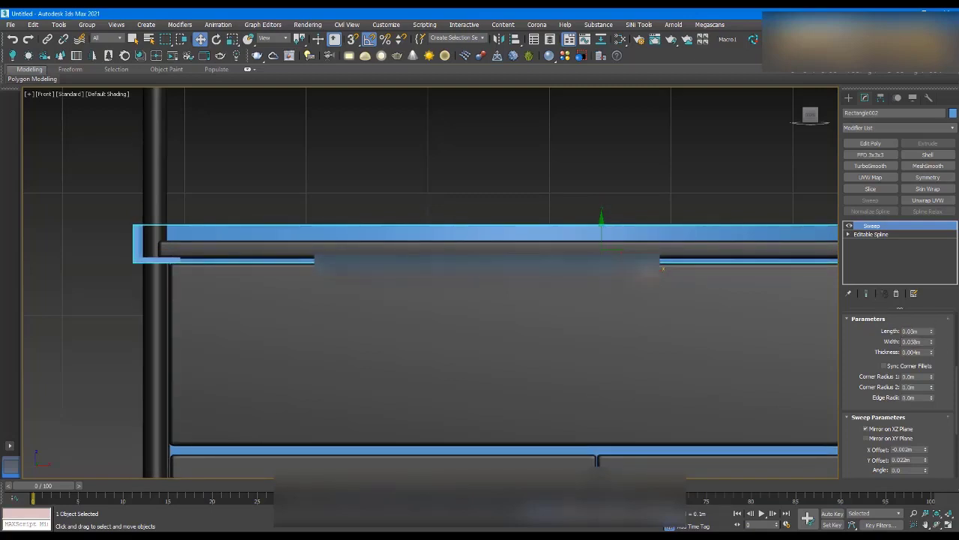
left_click_drag(647, 268, 649, 269)
- Check the rail's fit against the posts and the tabletop edges from the front and from above
scroll(124, 251, "up", 5)
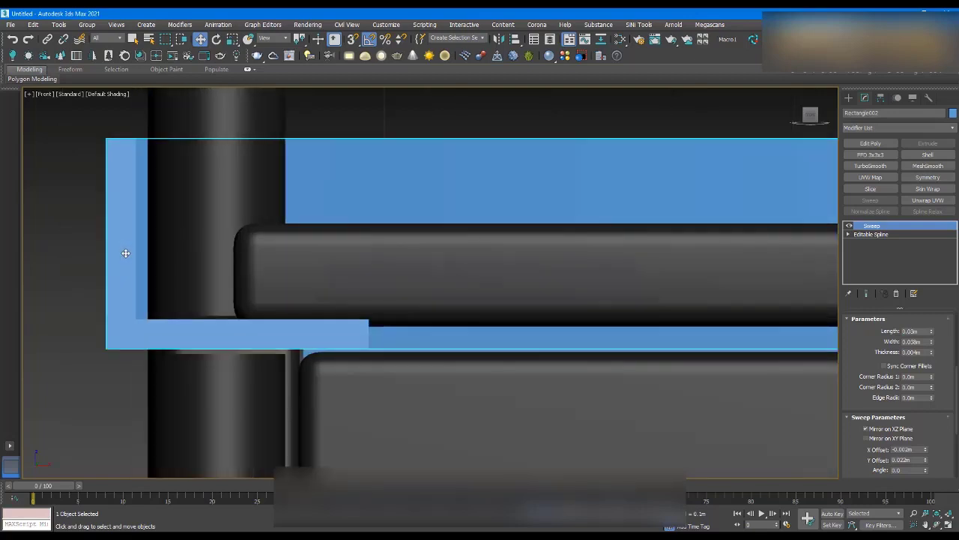
scroll(93, 222, "down", 9)
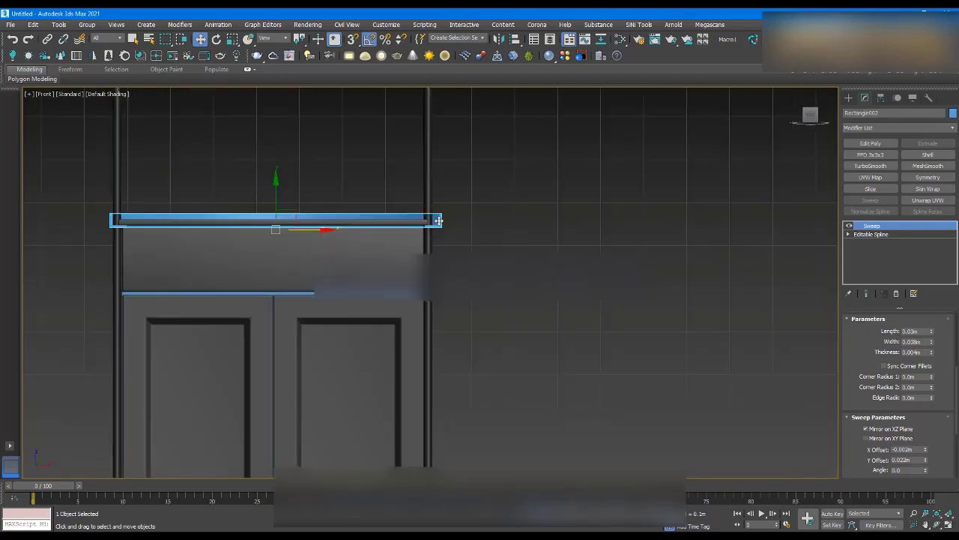
scroll(433, 222, "up", 5)
scroll(358, 232, "down", 5)
scroll(204, 317, "up", 6)
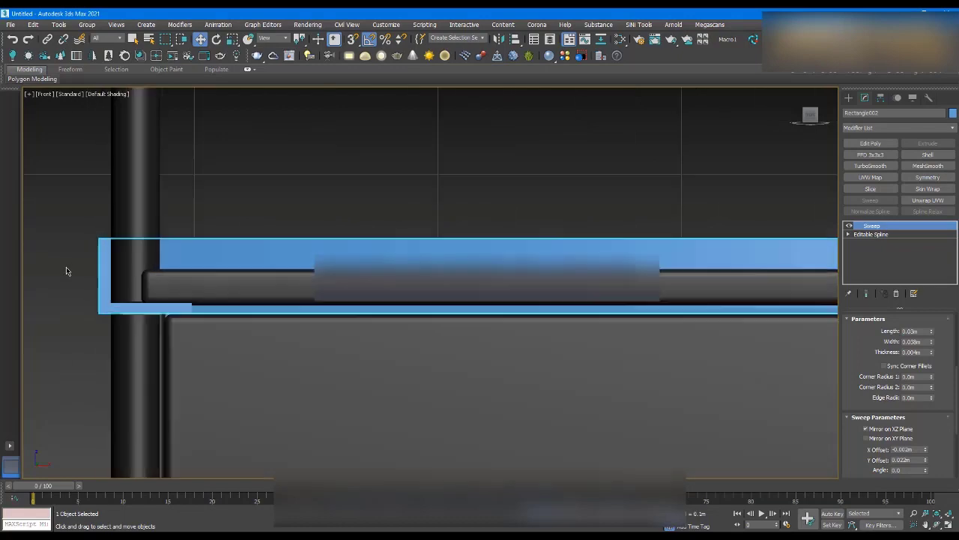
scroll(204, 318, "down", 4)
scroll(517, 300, "down", 2)
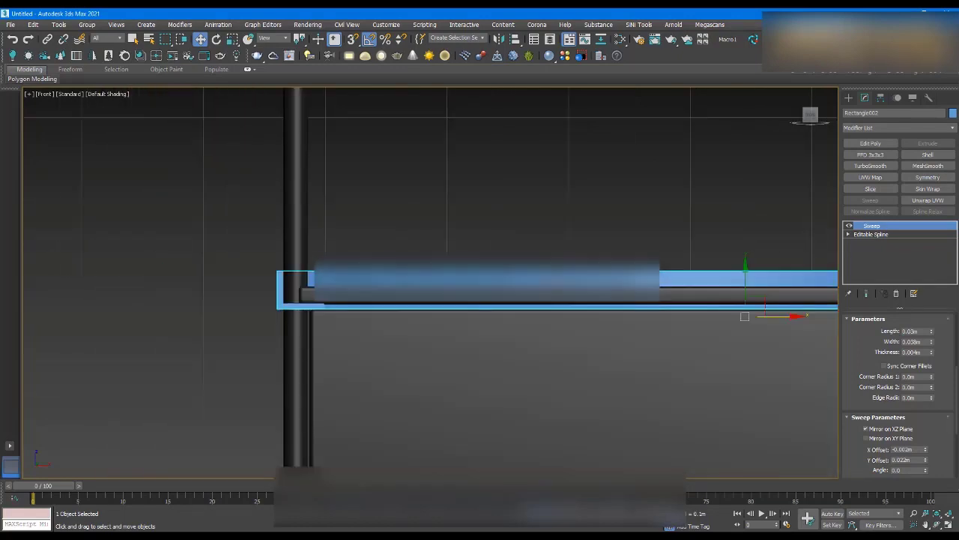
middle_click_drag(517, 300, 508, 303, "alt")
key("t")
key("z")
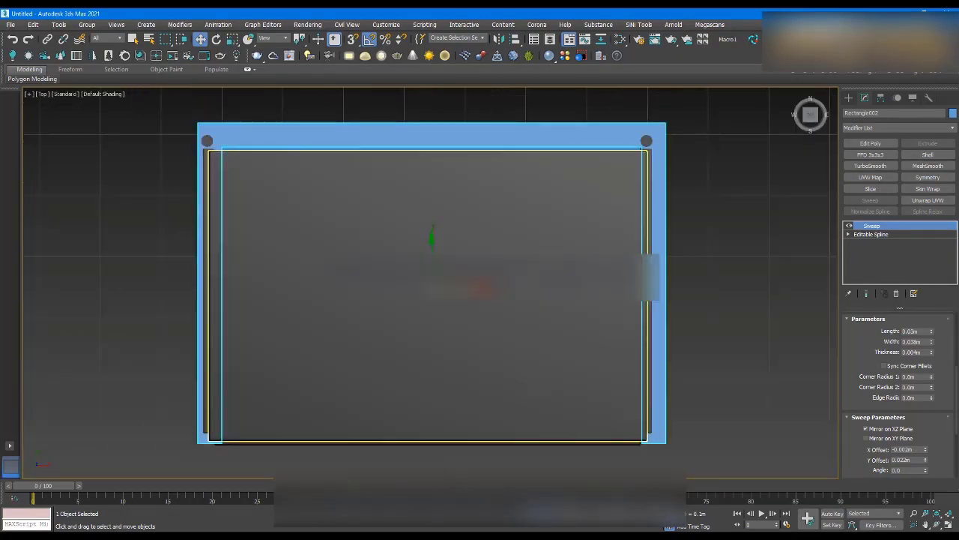
scroll(224, 434, "up", 5)
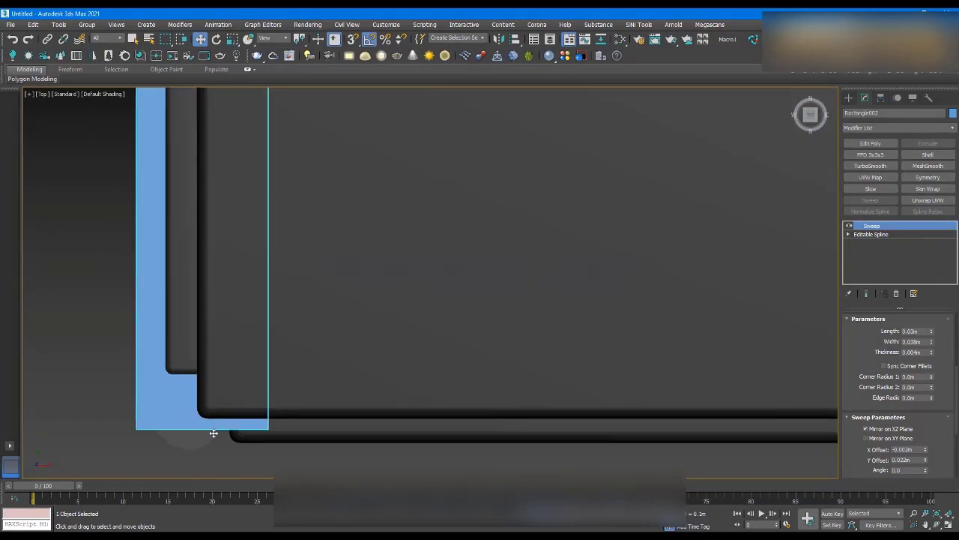
scroll(276, 383, "down", 5)
scroll(277, 383, "down", 4)
middle_click_drag(353, 387, 358, 384, "alt")
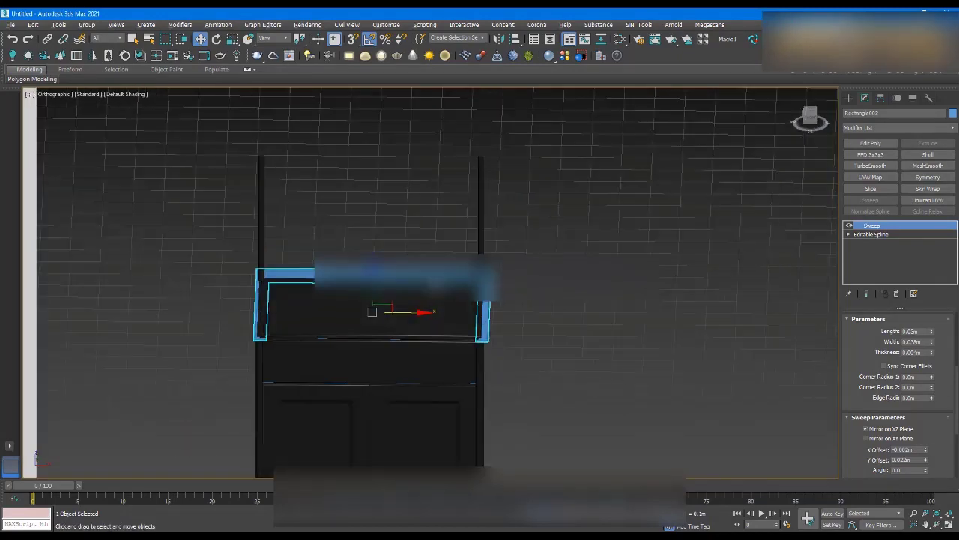
- Add an Edit Poly modifier to the rail and start editing its vertices in the top view
left_click(868, 144)
middle_click_drag(604, 325, 581, 334, "alt")
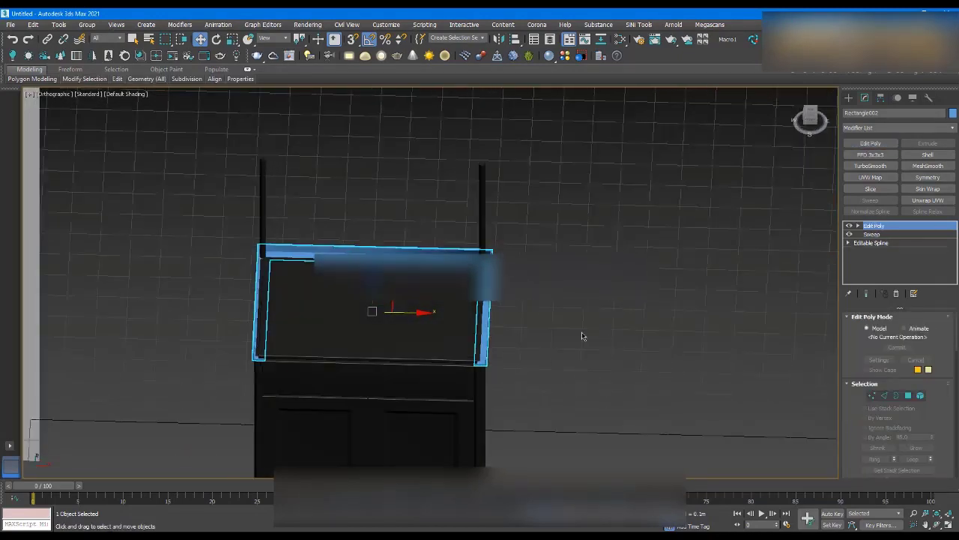
key("t")
key("z")
key("1")
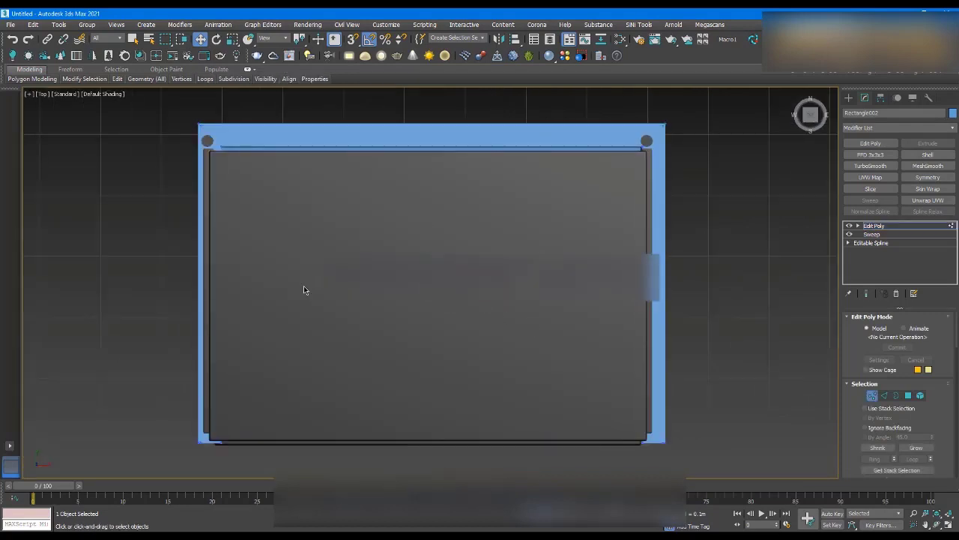
- Move the vertices along the rail's rear edge forward until the back strip sits close behind the two posts
scroll(305, 288, "down", 3)
left_click_drag(175, 154, 517, 234)
scroll(300, 203, "up", 6)
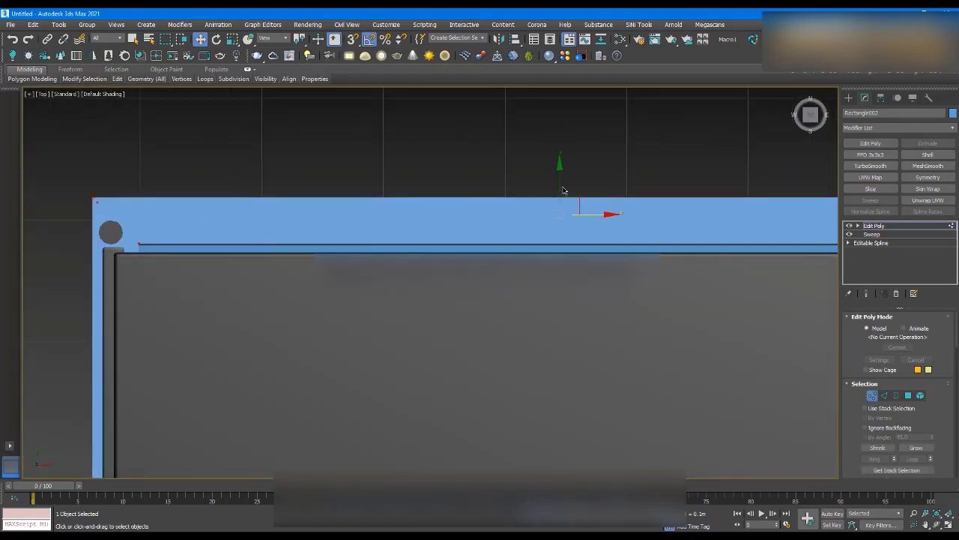
left_click_drag(558, 181, 558, 196)
key("F4")
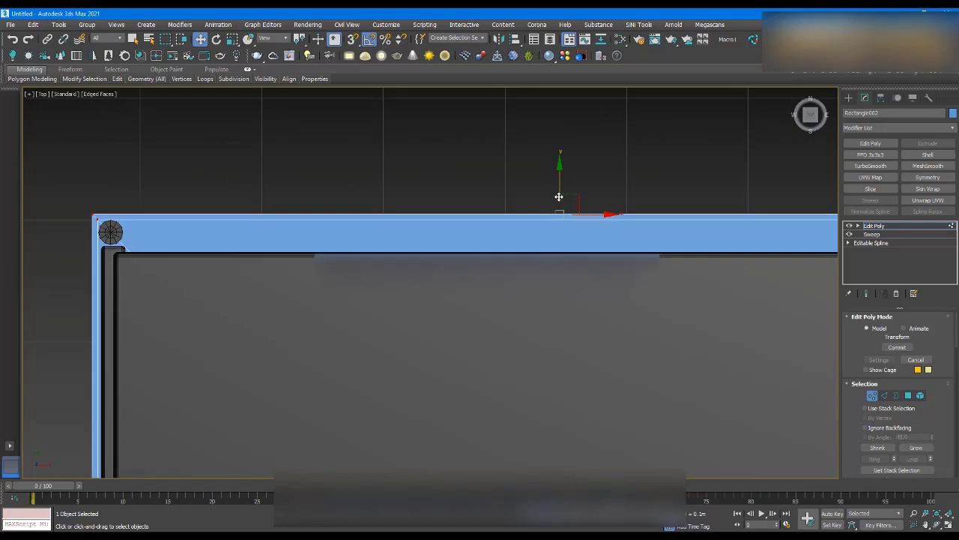
scroll(473, 184, "up", 8)
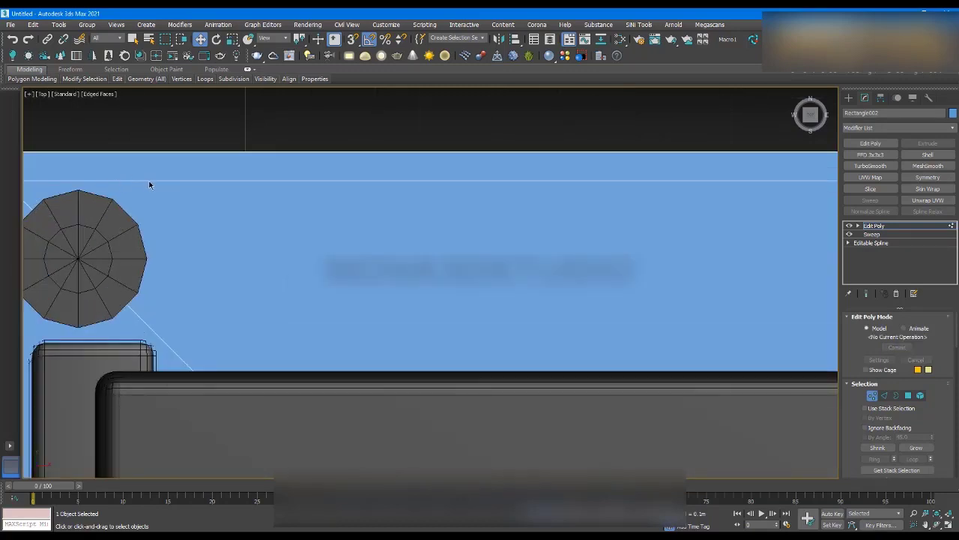
scroll(195, 187, "down", 8)
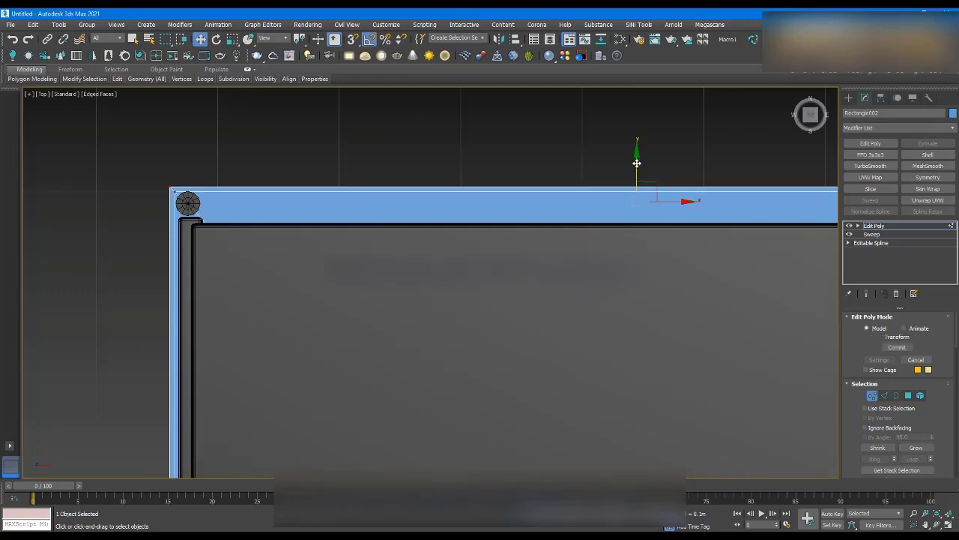
scroll(542, 171, "down", 5)
- Move the vertices at the rail's right end inward against the right post in the front view, and finish vertex editing
middle_click_drag(637, 253, 643, 222, "alt")
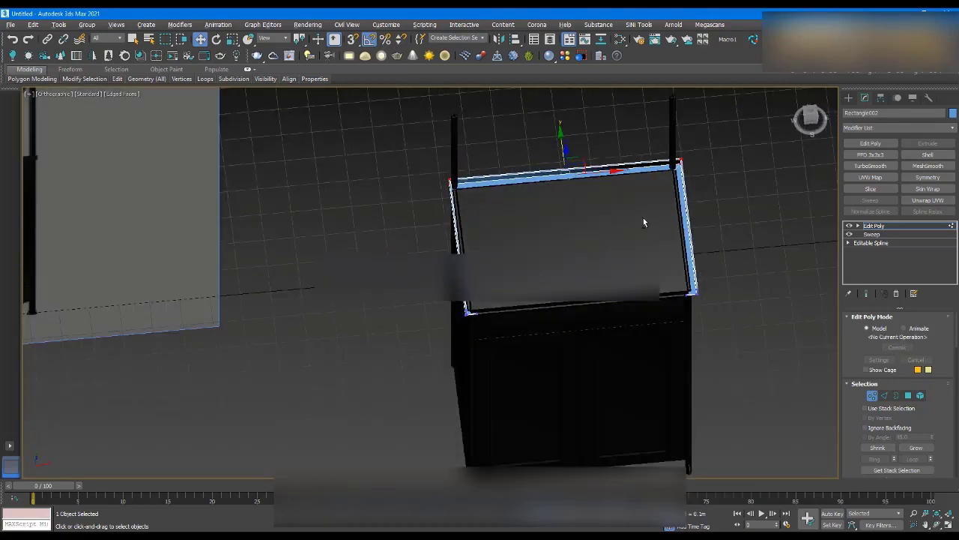
key("f")
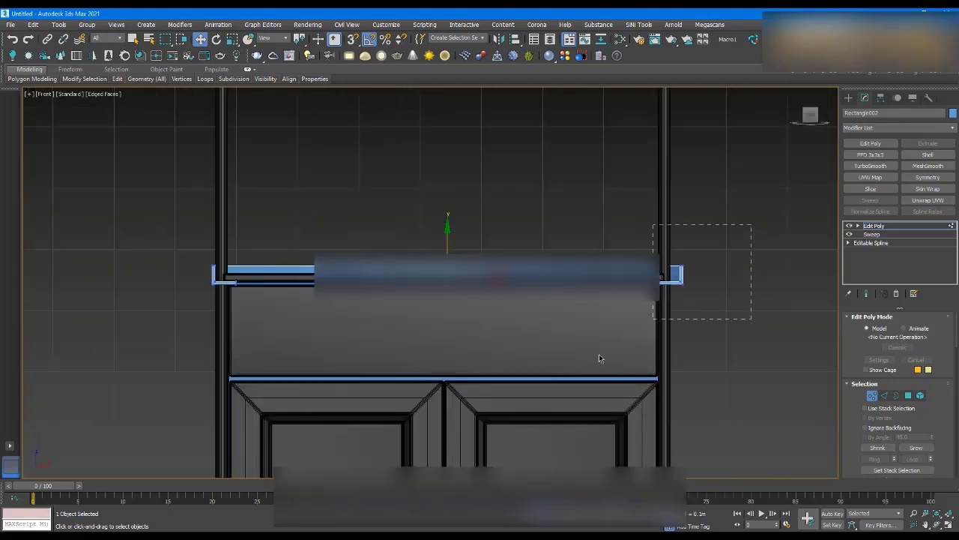
left_click_drag(600, 358, 597, 361)
scroll(676, 275, "up", 6)
left_click_drag(705, 289, 629, 289)
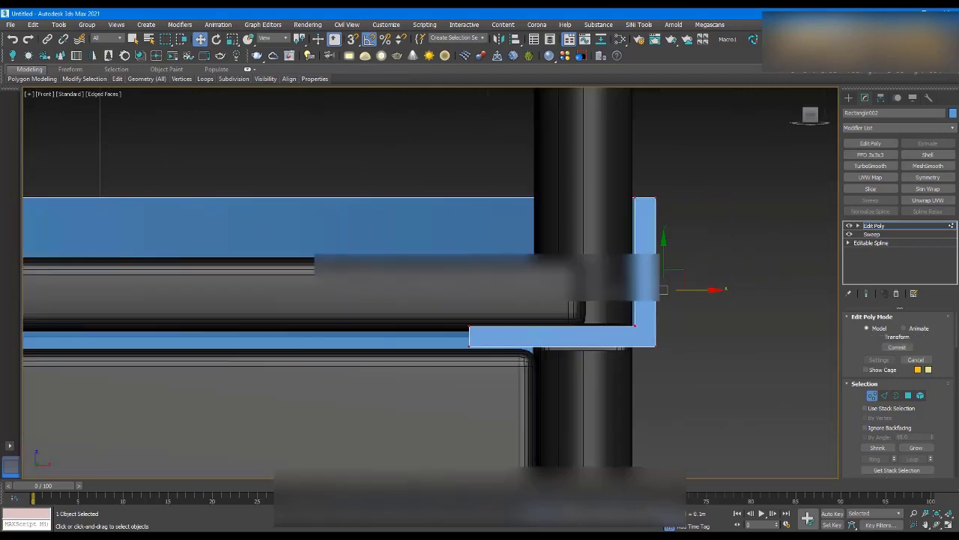
left_click(778, 246)
scroll(691, 265, "down", 6)
middle_click_drag(690, 265, 599, 233, "alt")
scroll(599, 234, "down", 5)
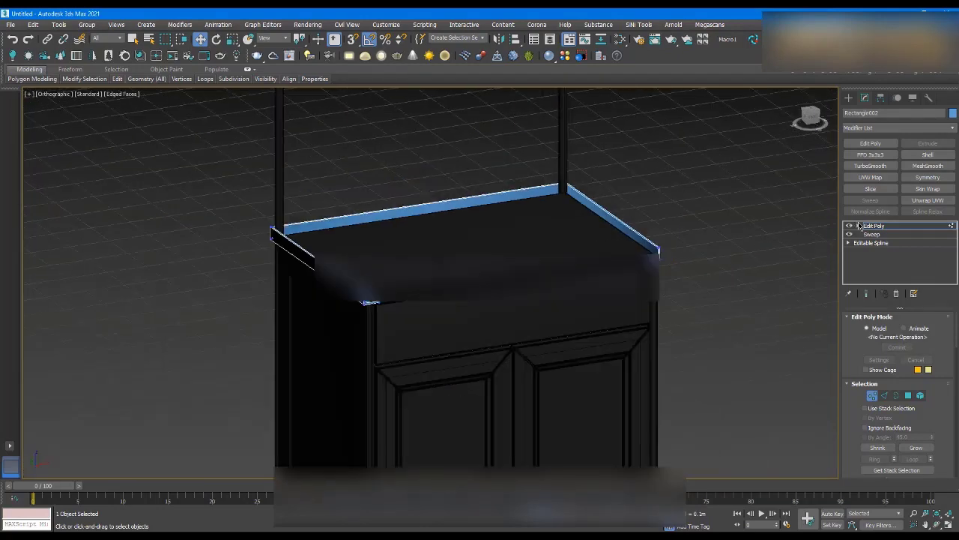
left_click(859, 226)
middle_click_drag(736, 276, 716, 271, "alt")
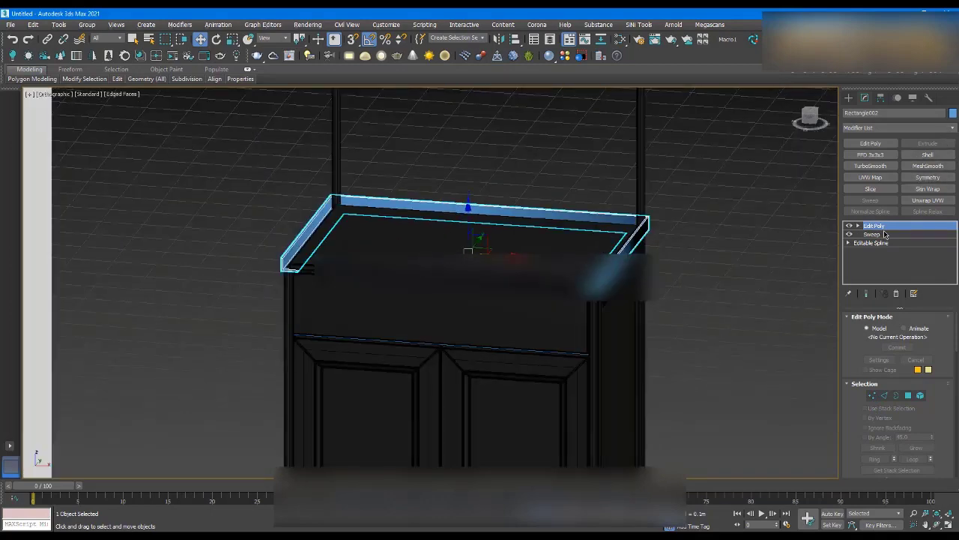
- Try the copied Chamfer modifier on the rail, inspect the rounded corner up close, and remove it from the stack
right_click(885, 225)
left_click(861, 290)
scroll(613, 272, "up", 6)
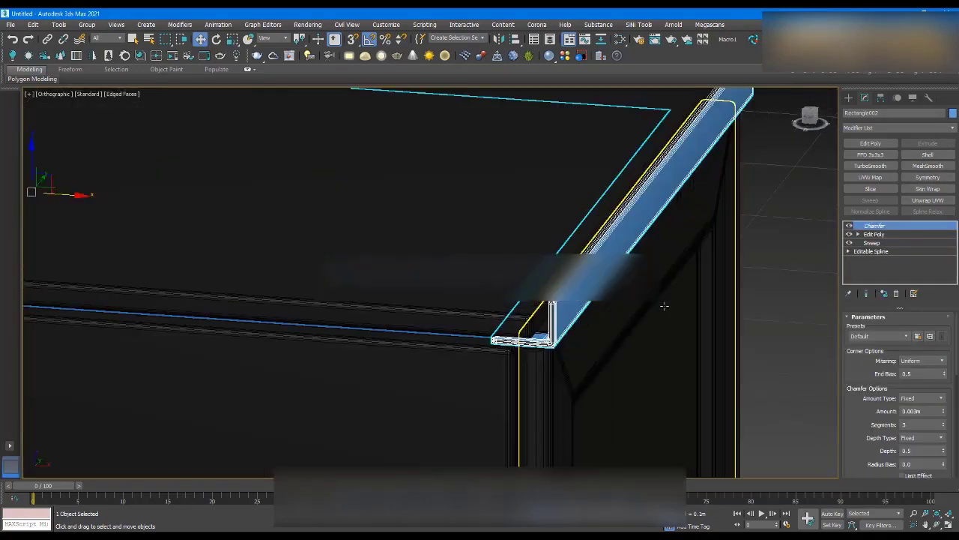
middle_click_drag(665, 306, 737, 267, "alt")
left_click(790, 260)
scroll(742, 193, "up", 9)
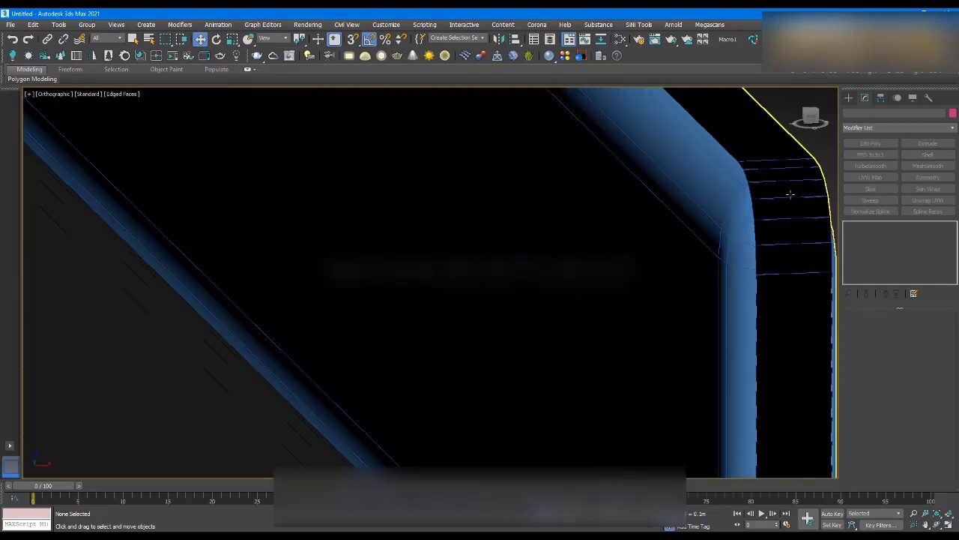
left_click(756, 198)
key("ctrl+d")
left_click(755, 196)
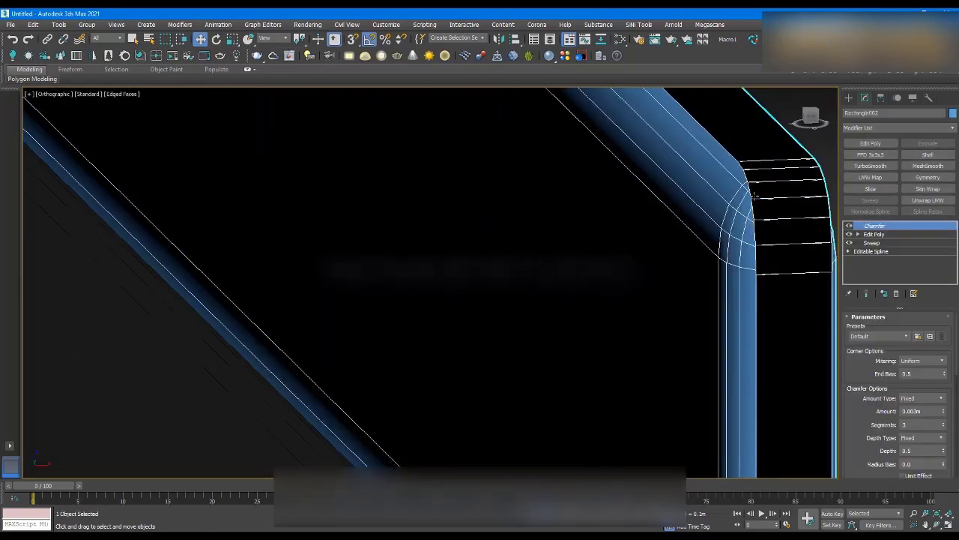
left_click(896, 293)
- Add a new Chamfer modifier to the rail with an amount of 0.001 m and 3 segments
left_click(931, 130)
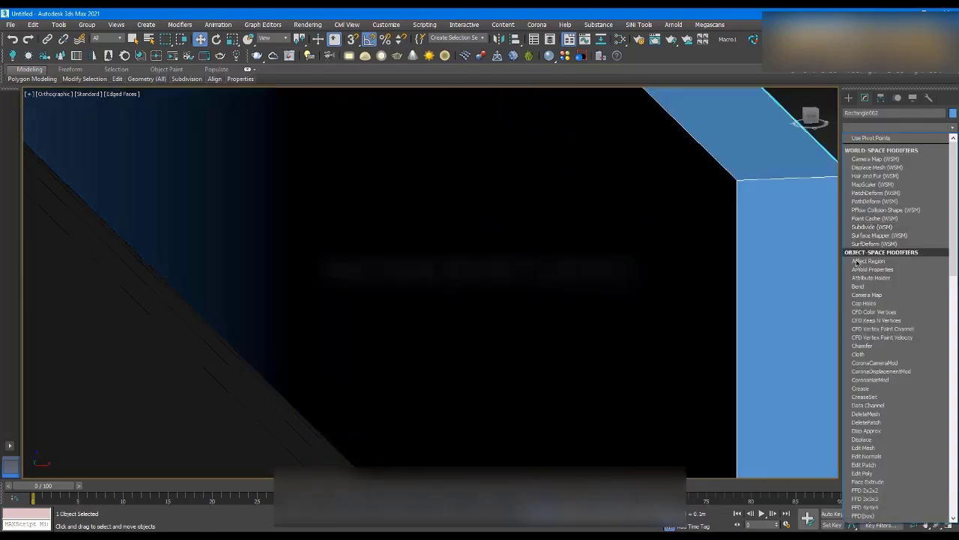
left_click(862, 346)
scroll(817, 284, "down", 3)
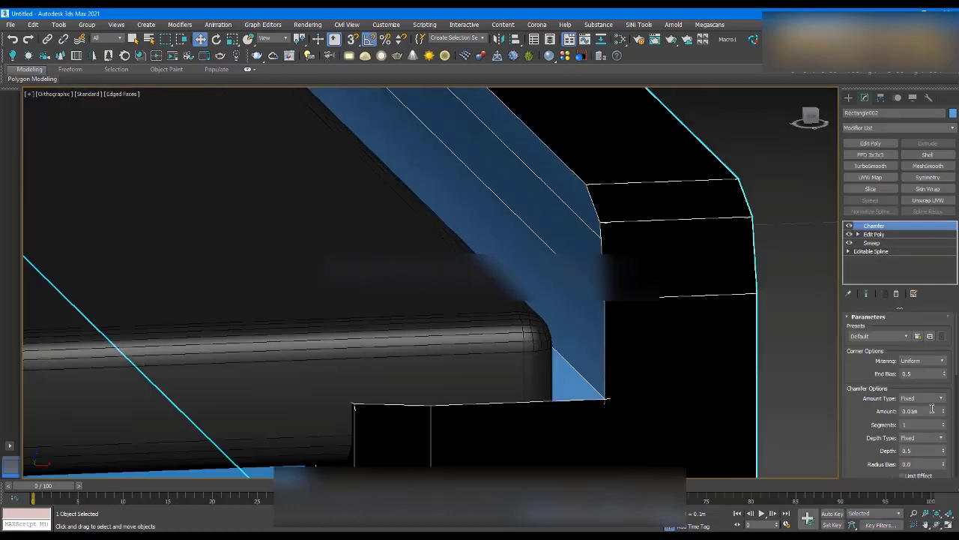
left_click_drag(943, 414, 948, 498)
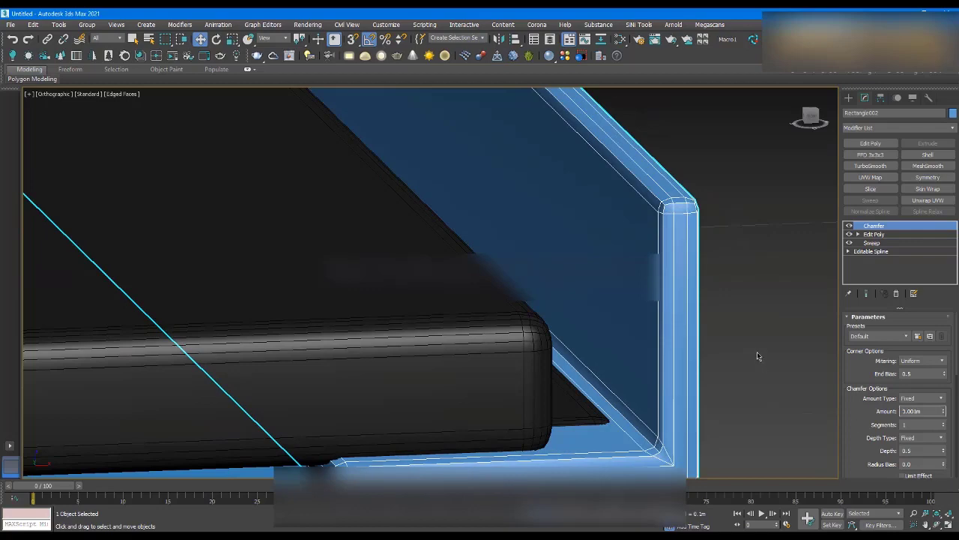
left_click(944, 422)
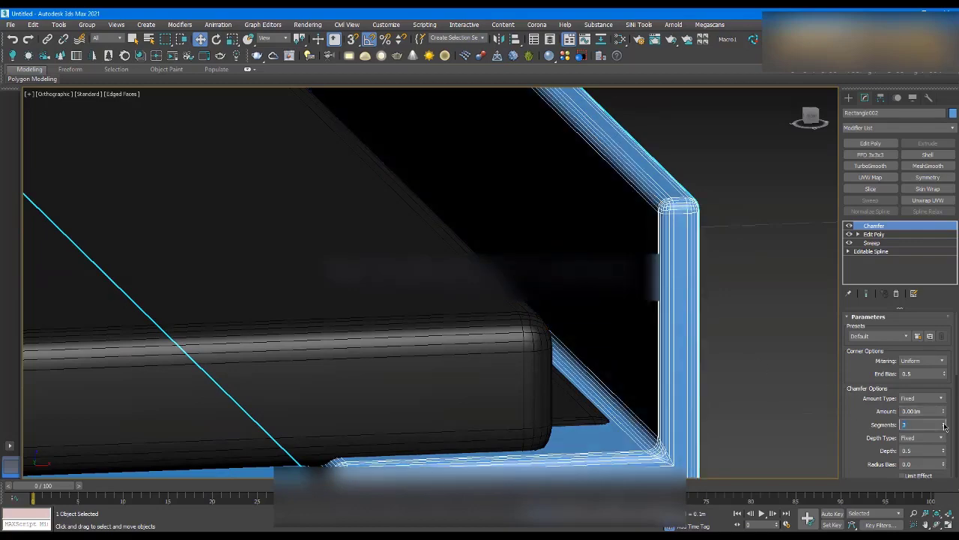
left_click(944, 422)
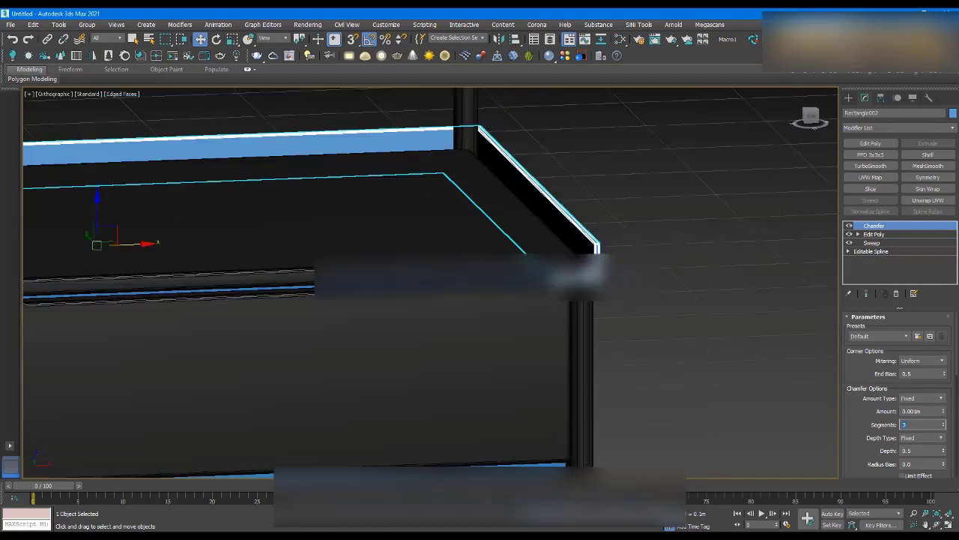
middle_click_drag(637, 219, 604, 212, "alt")
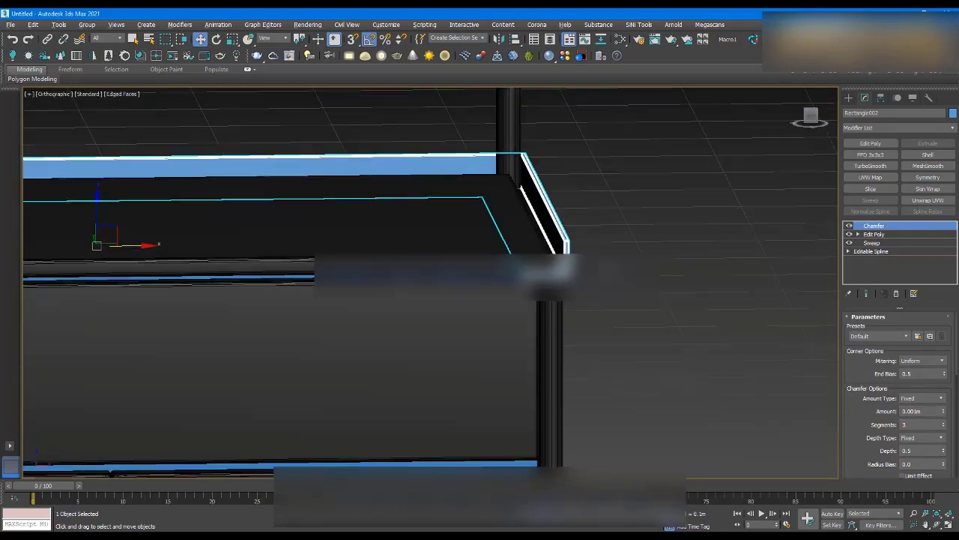
scroll(604, 212, "down", 1)
left_click(604, 212)
- Change the rail's object color to the dark grey custom color to match the cabinet
scroll(608, 217, "down", 5)
left_click(230, 192)
scroll(230, 192, "up", 5)
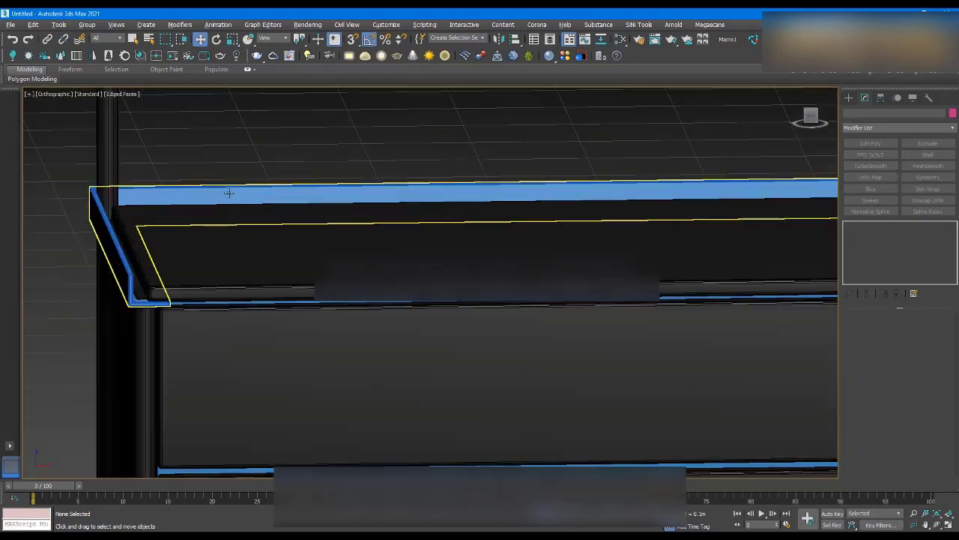
left_click(953, 113)
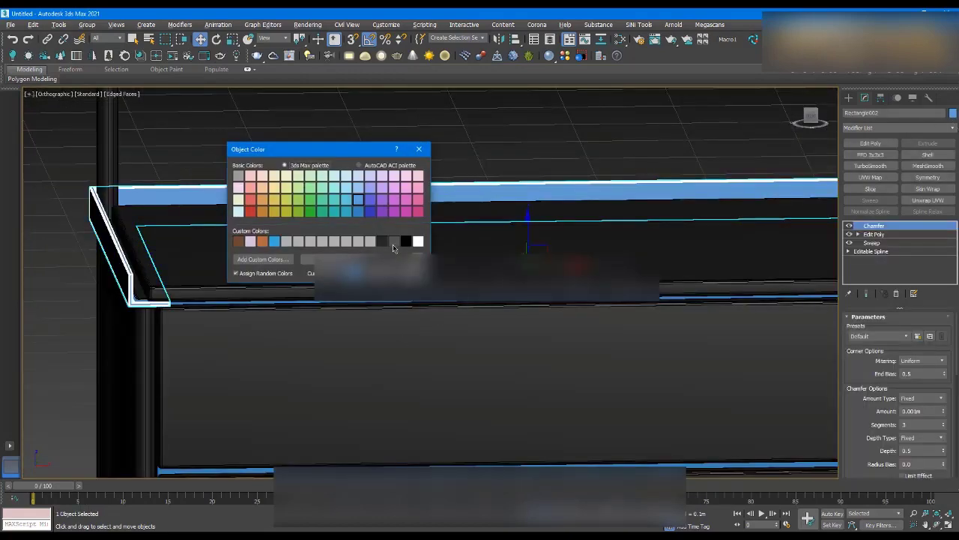
left_click(419, 148)
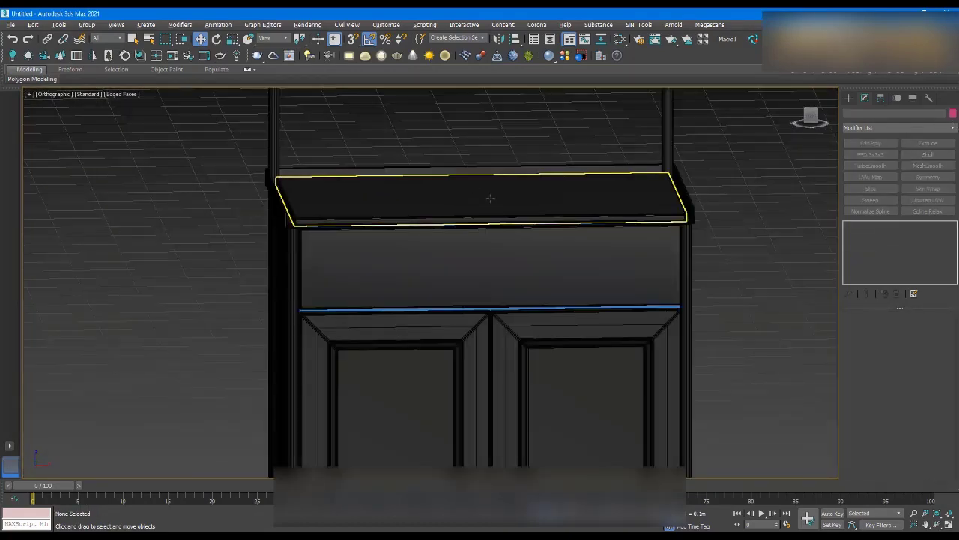
- Change the object color of the blue box behind the cabinet doors to dark grey, working in the perspective view
key("p")
key("z")
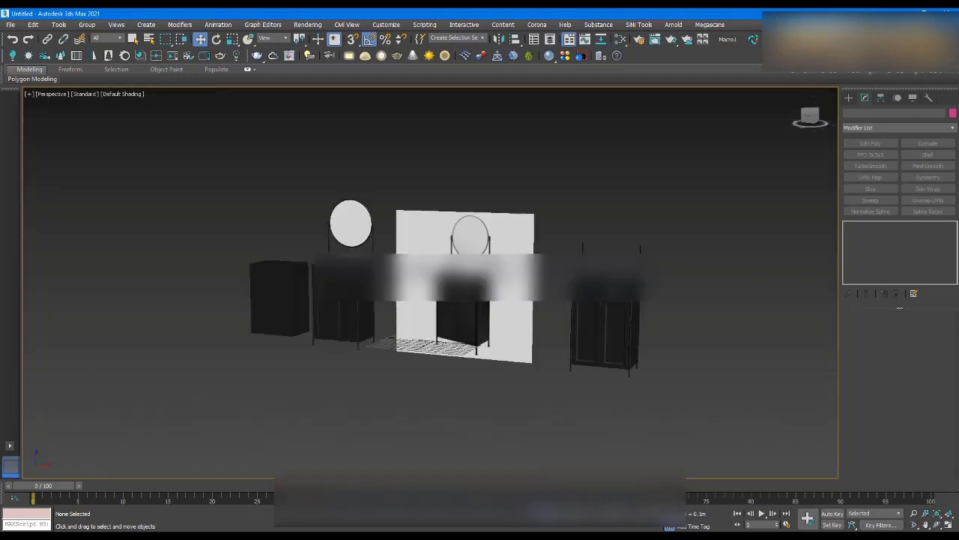
scroll(661, 313, "up", 15)
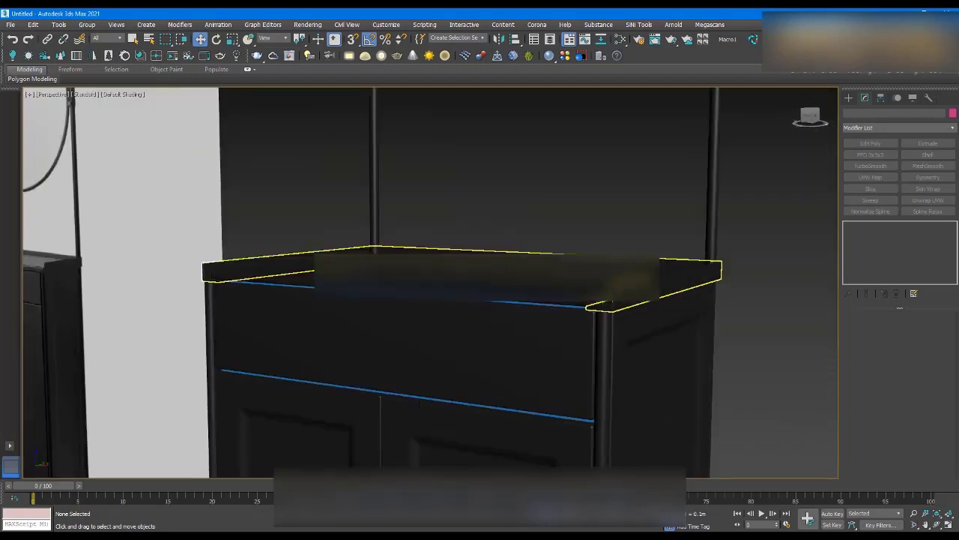
scroll(613, 296, "down", 4)
middle_click_drag(546, 201, 567, 210, "alt")
scroll(567, 209, "down", 8)
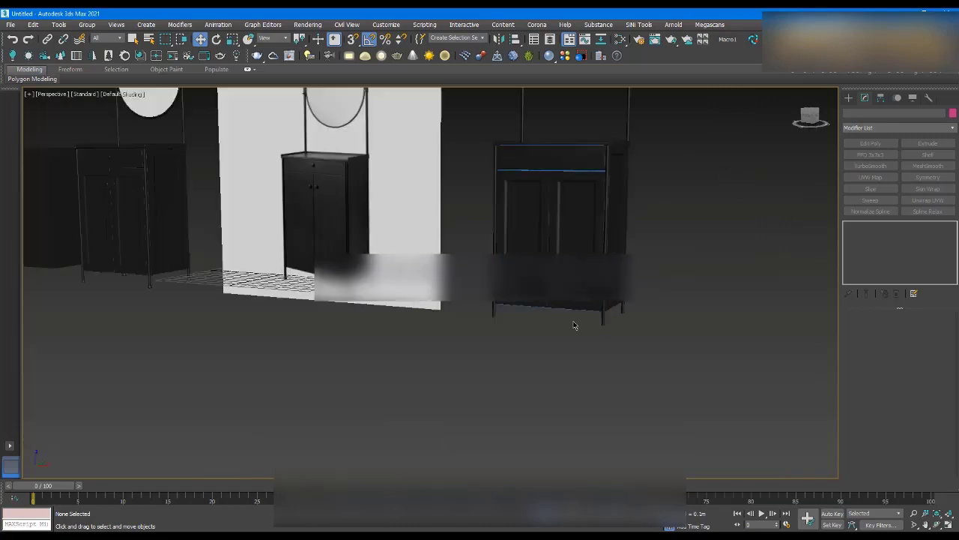
scroll(605, 313, "up", 10)
left_click(588, 222)
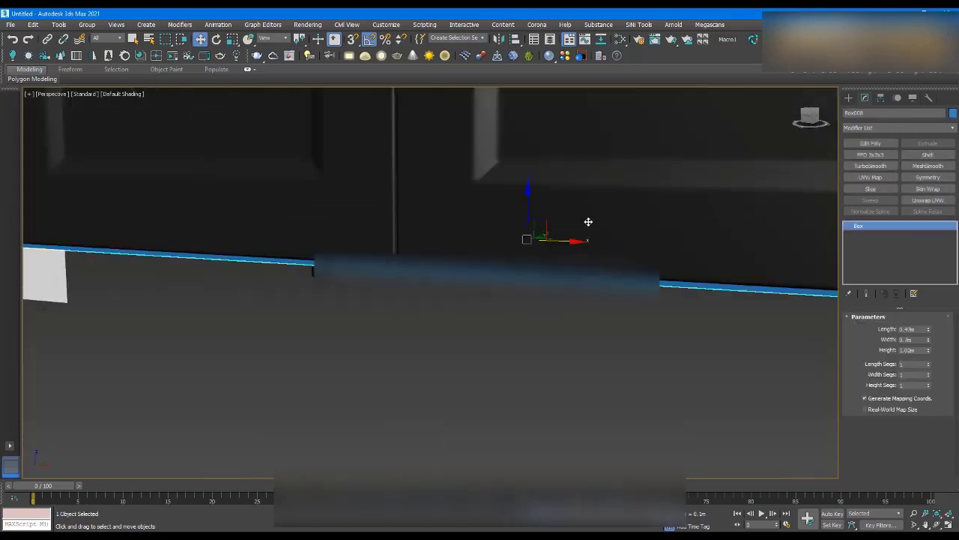
left_click(953, 113)
left_click(376, 273)
left_click(419, 345)
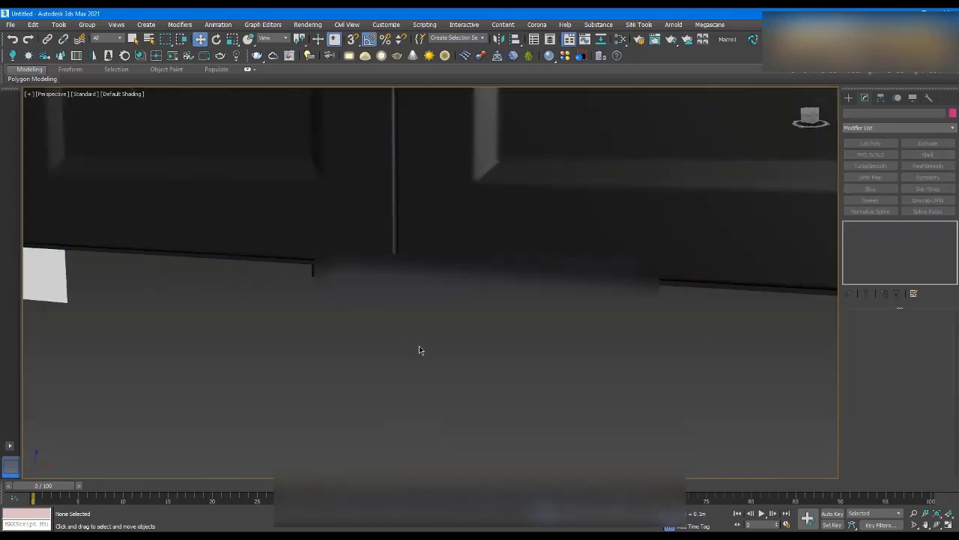
- Check the height of the finished cabinet's right mirror post in its base Cylinder parameters, and return to its TurboSmooth level
scroll(421, 337, "down", 10)
middle_click_drag(526, 234, 555, 219, "alt")
scroll(555, 219, "down", 3)
scroll(336, 189, "up", 5)
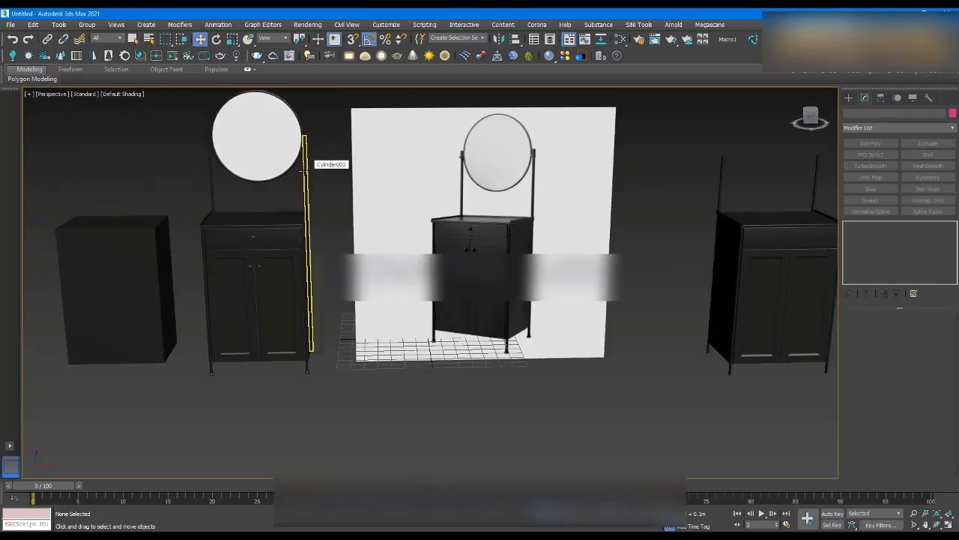
middle_click_drag(308, 171, 732, 200, "alt")
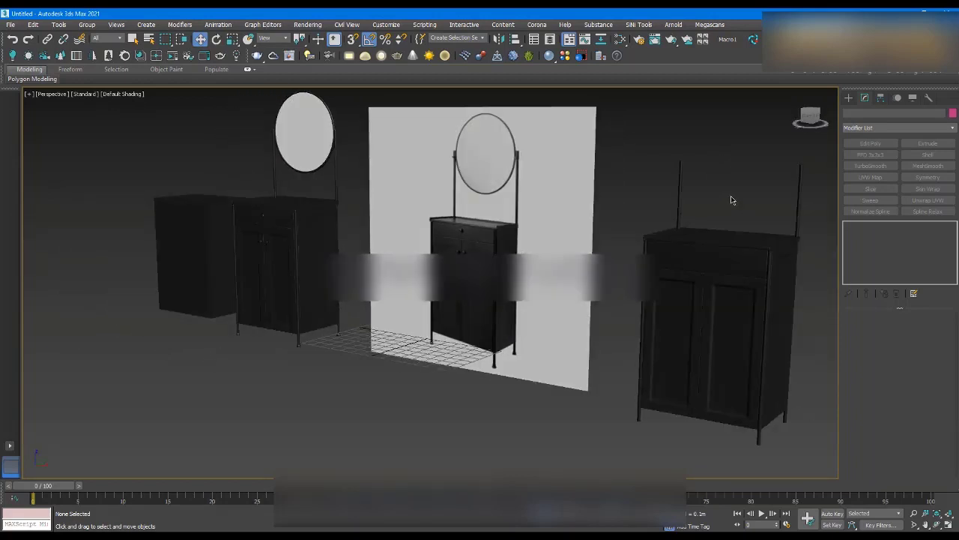
left_click(678, 187)
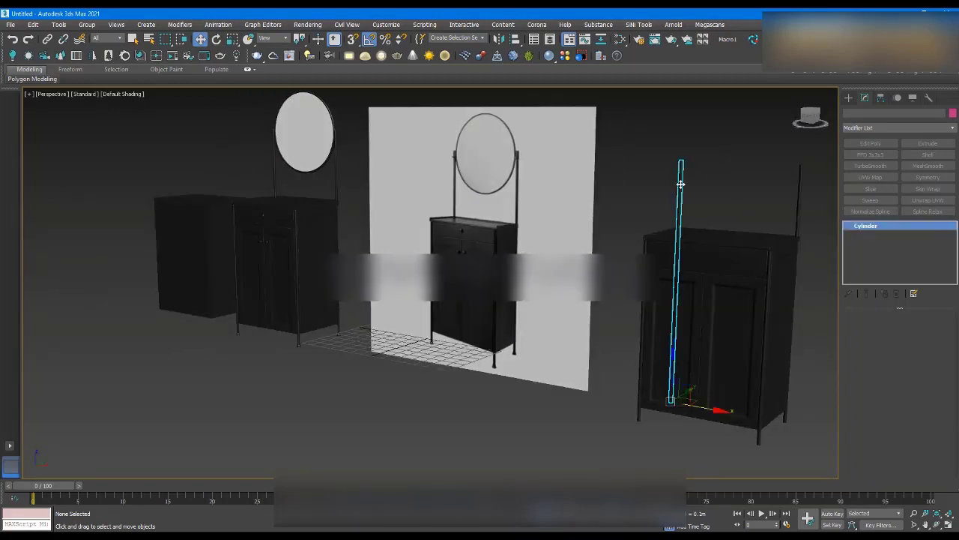
left_click(334, 166)
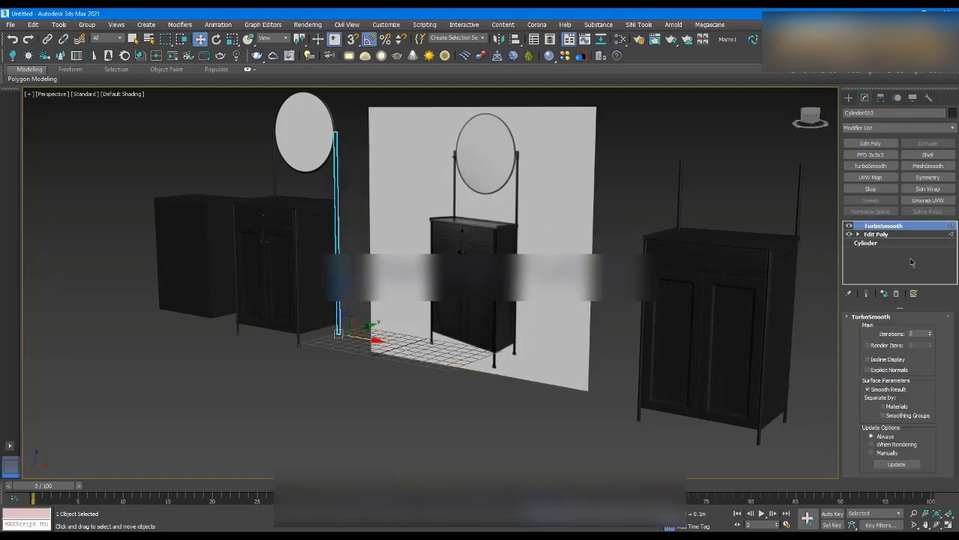
left_click(867, 243)
left_click(551, 304)
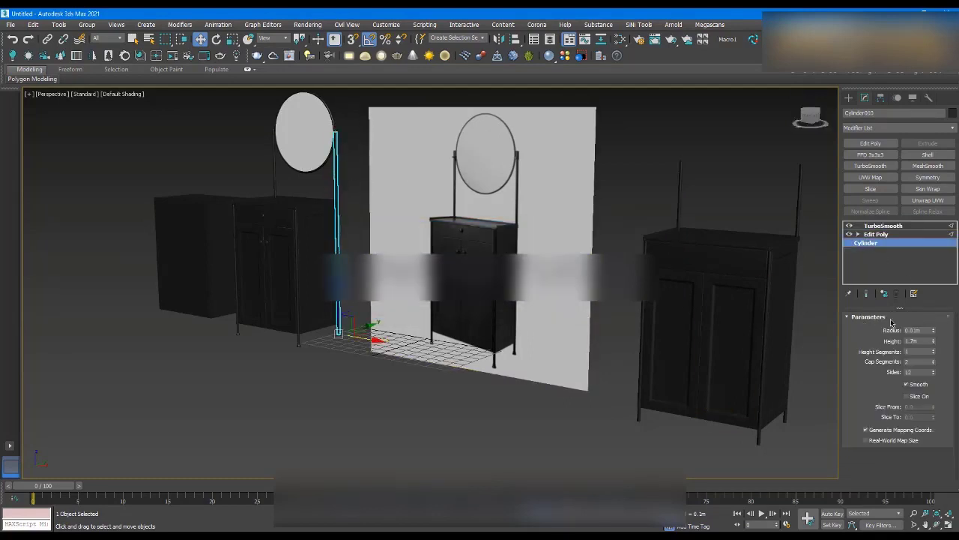
left_click(884, 226)
- Set the height of the new cabinet's mirror posts to 1.7 m to match the finished cabinet, and deselect
left_click(709, 176)
left_click(677, 183)
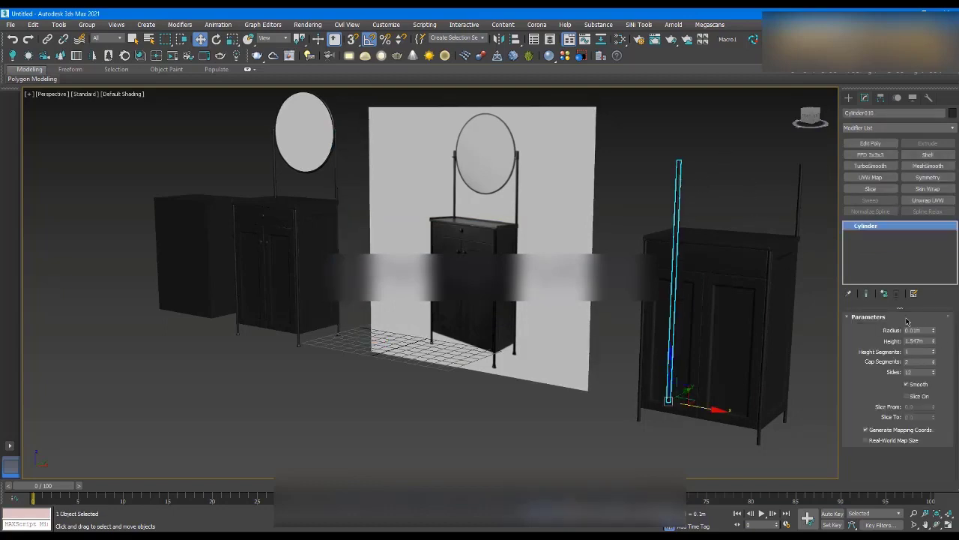
key("ctrl+z")
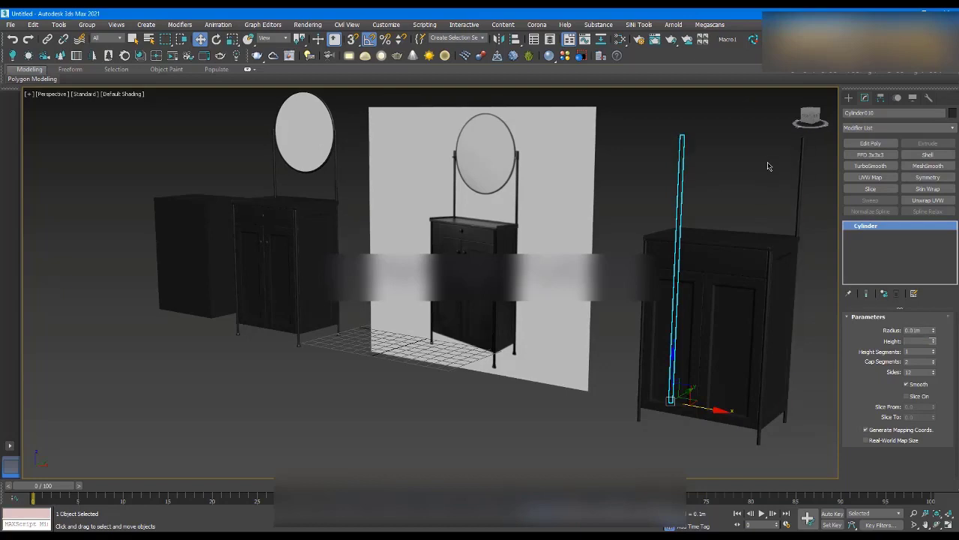
left_click(744, 167)
- Draw a circle spline with a radius of about 0.348 m between the two posts in the front view
key("f")
key("z")
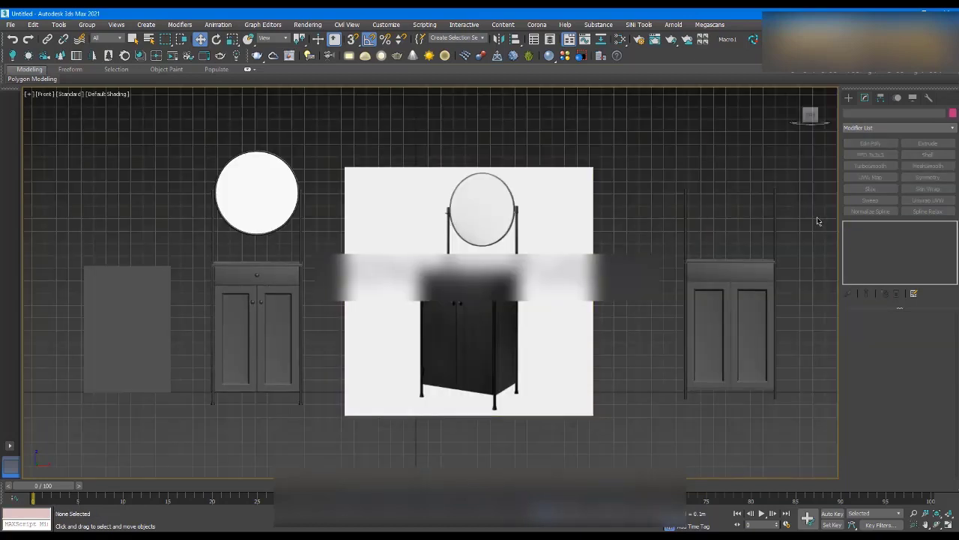
scroll(788, 119, "up", 4)
left_click(848, 97)
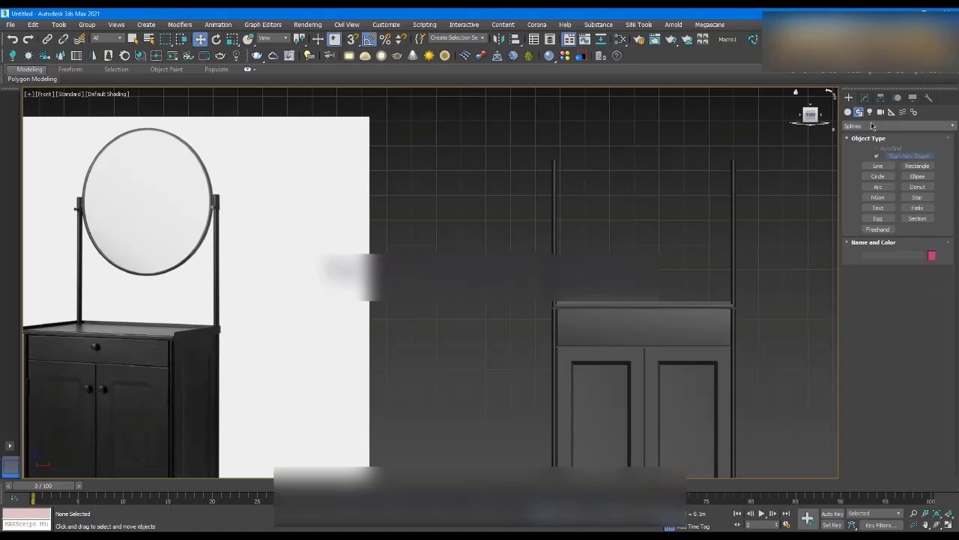
left_click(848, 113)
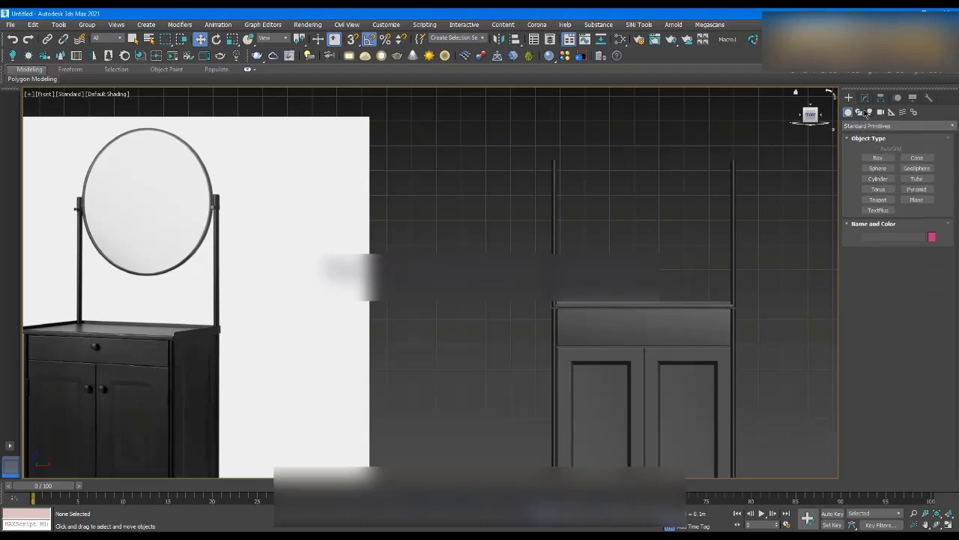
left_click(860, 112)
left_click(877, 176)
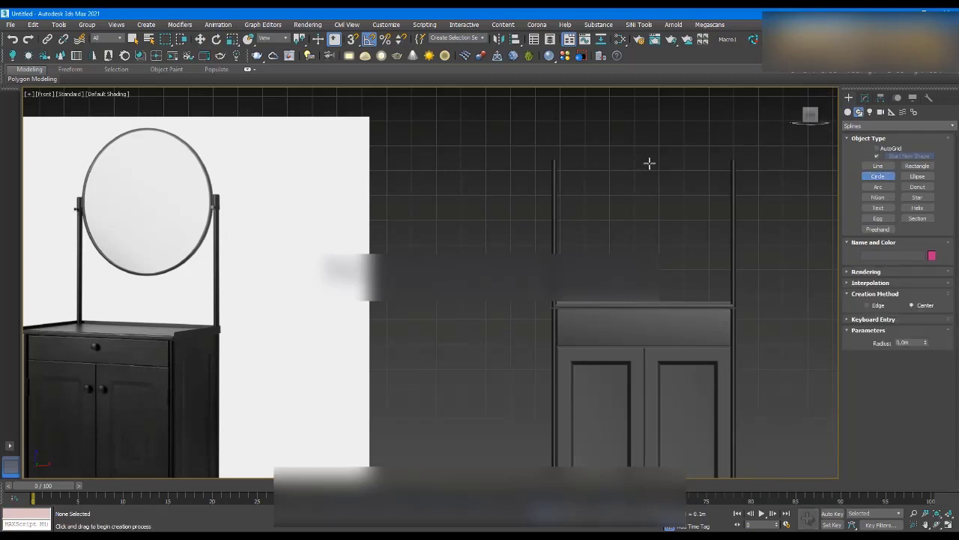
left_click_drag(645, 166, 727, 156)
- Move the circle slightly down and left so it sits centered between the two posts
key("w")
scroll(688, 153, "up", 4)
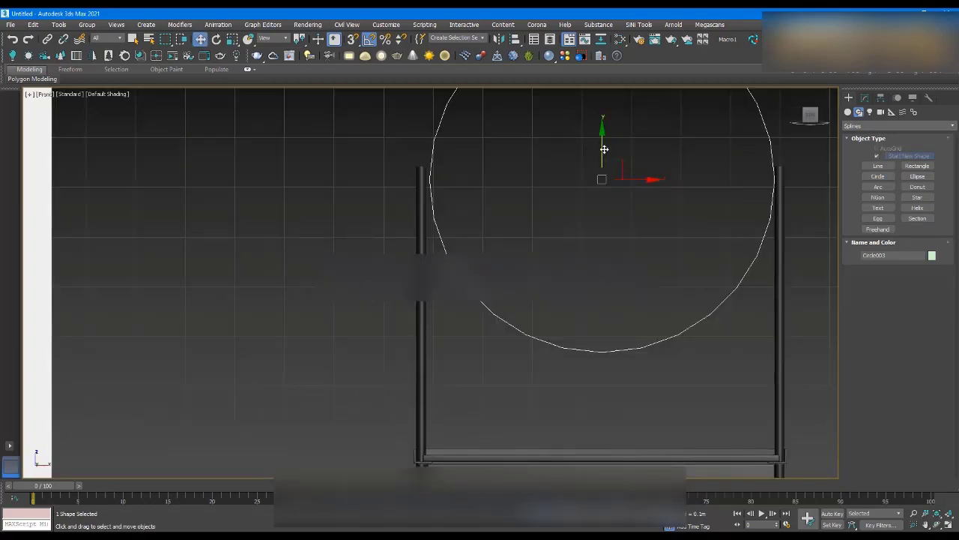
left_click_drag(604, 149, 604, 153)
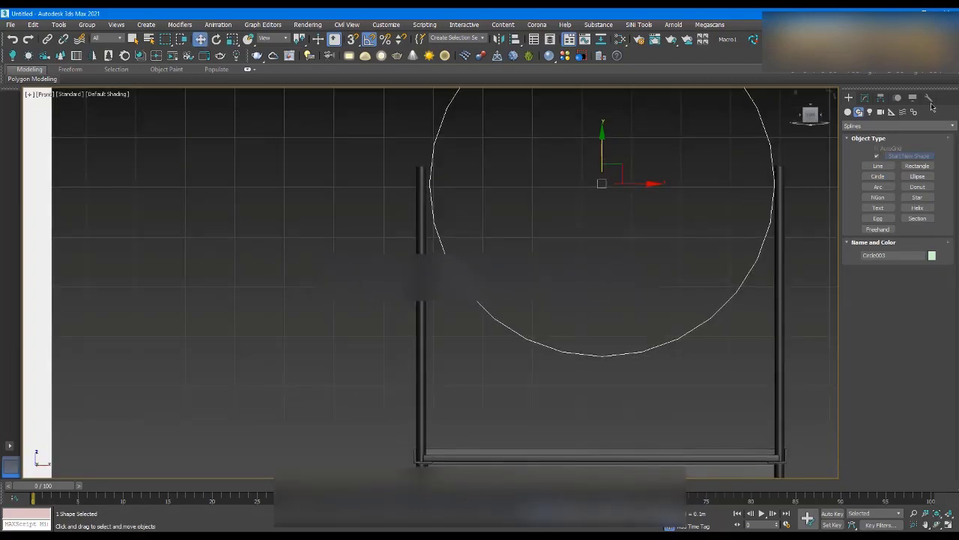
left_click_drag(631, 185, 630, 185)
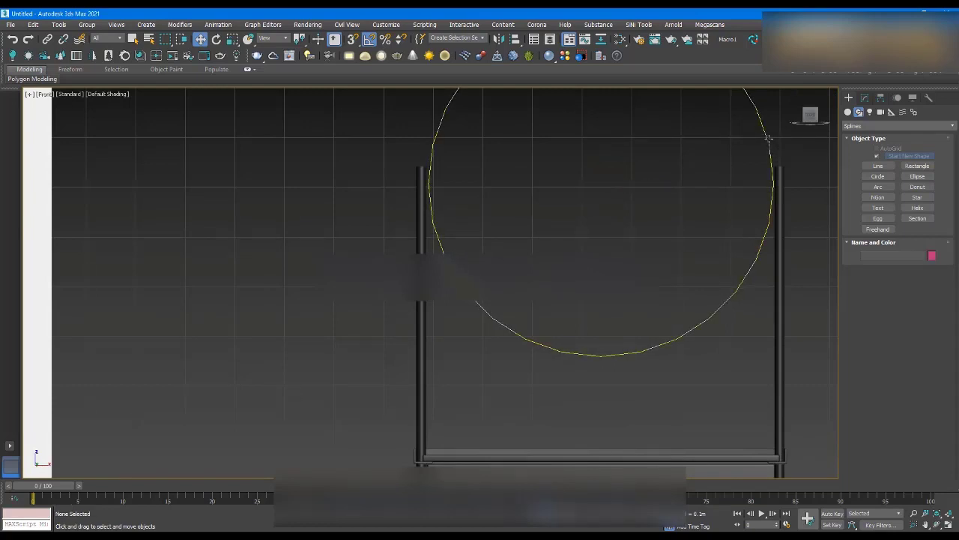
- Extrude the circle into a solid mirror disc and change its object color to white
left_click(865, 97)
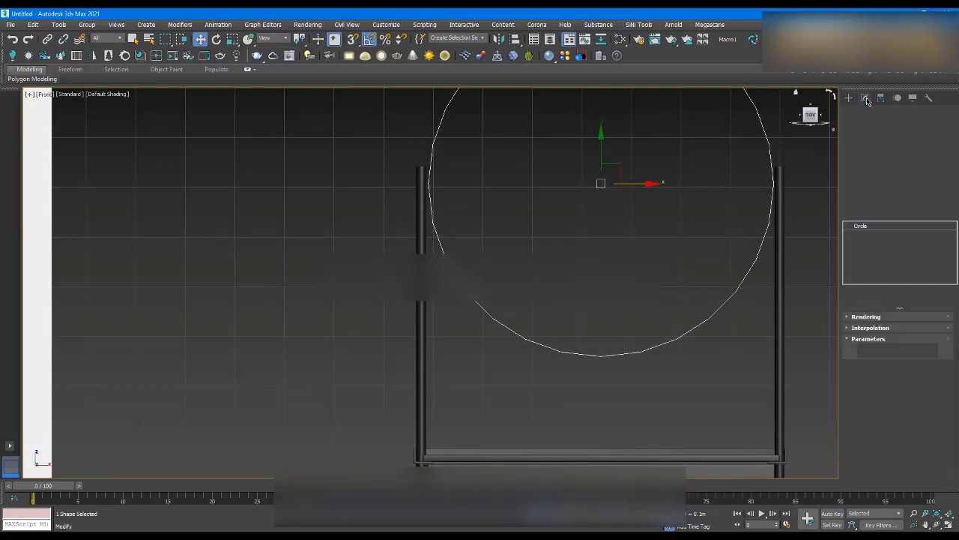
left_click(889, 331)
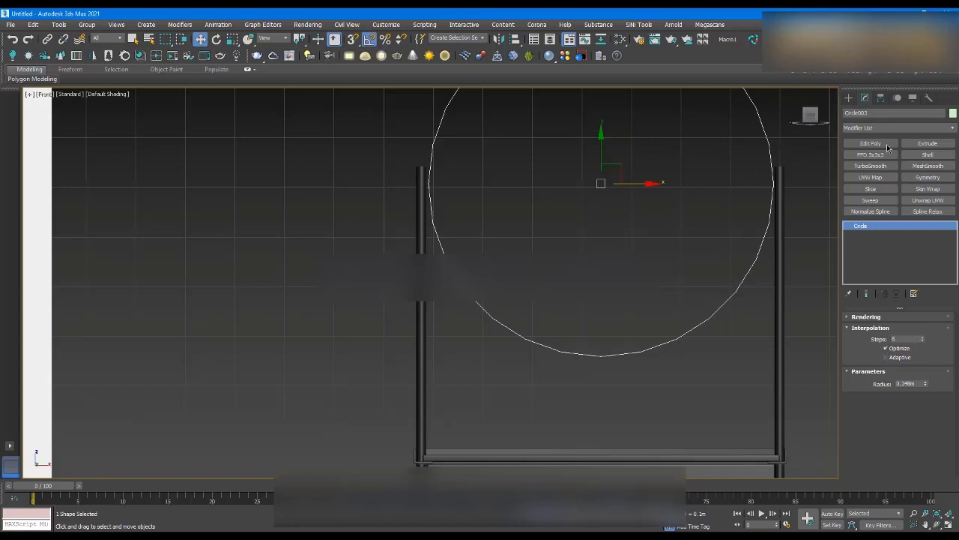
left_click(925, 143)
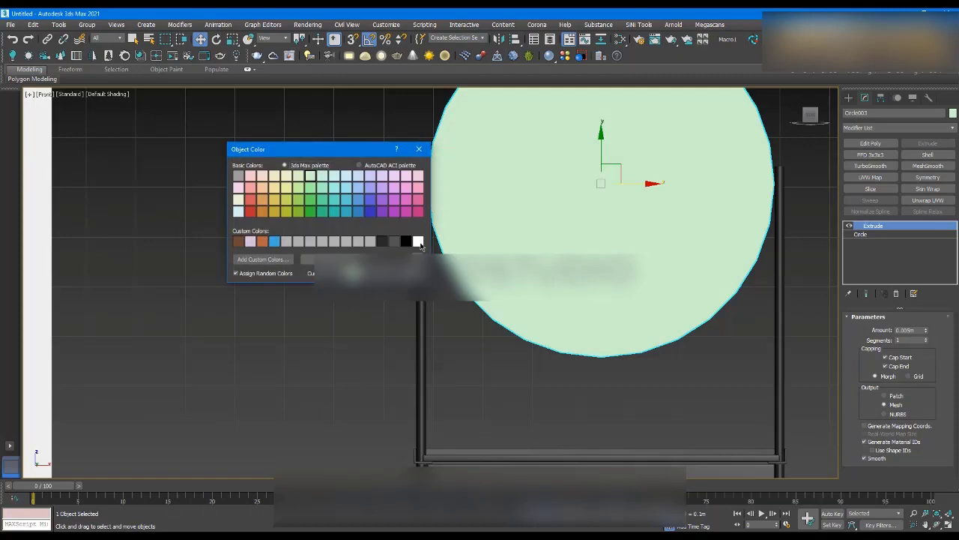
left_click(418, 241)
left_click(150, 338)
scroll(118, 238, "down", 5)
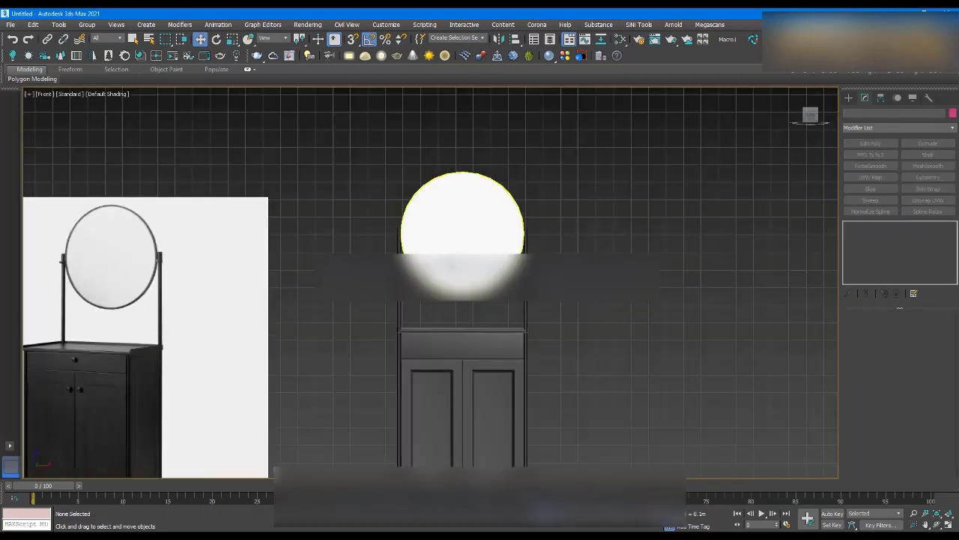
- Clone the white mirror disc in place and remove the Extrude modifier from the clone, leaving only its circle spline
scroll(118, 237, "up", 2)
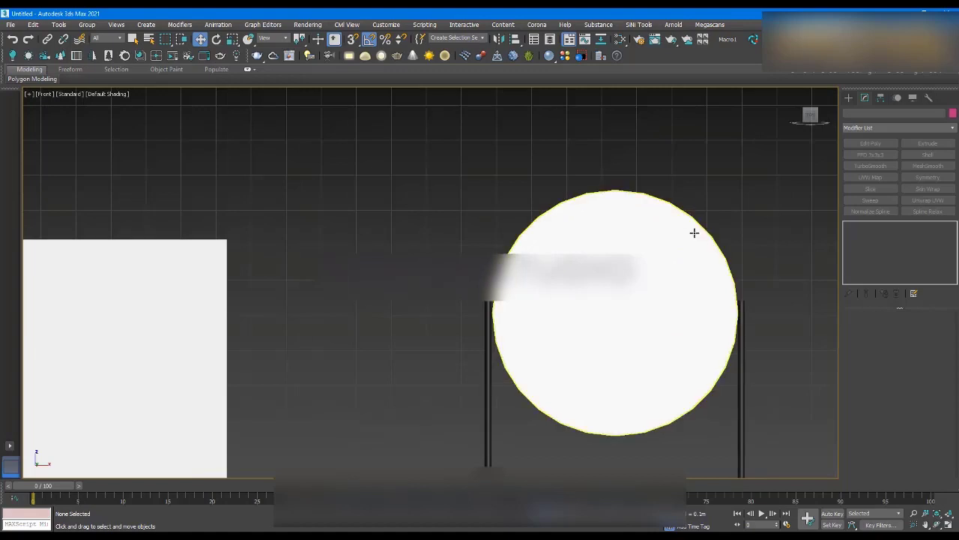
left_click(694, 233)
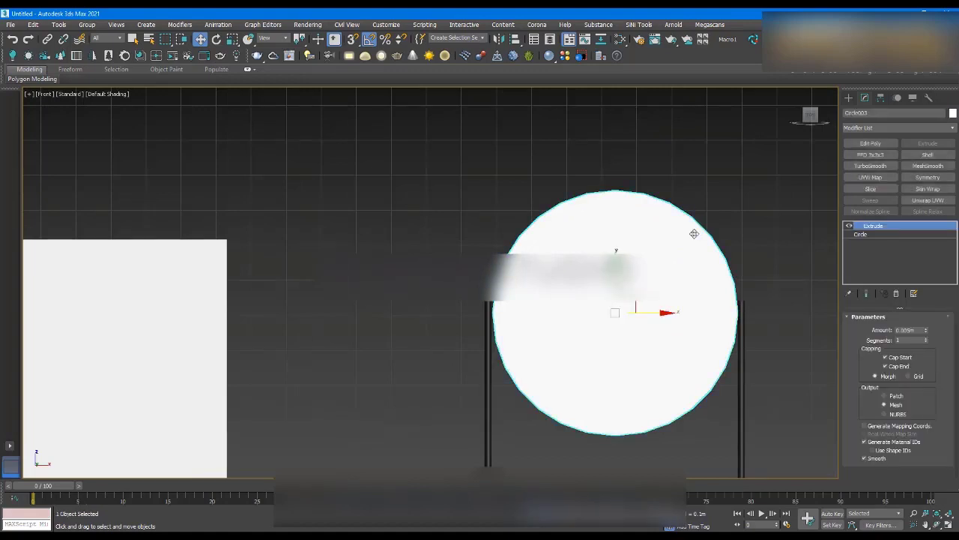
key("ctrl+v")
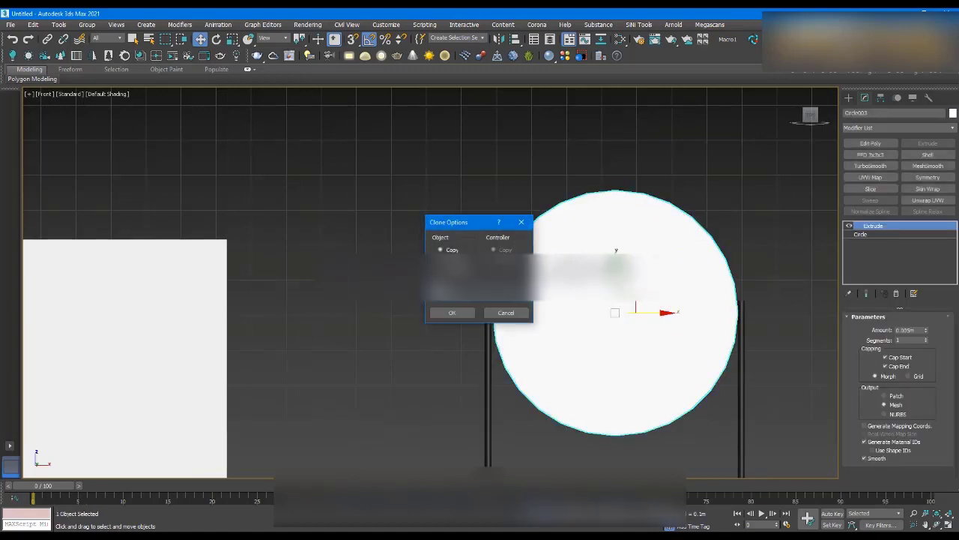
left_click(448, 313)
scroll(697, 338, "up", 4)
right_click(877, 225)
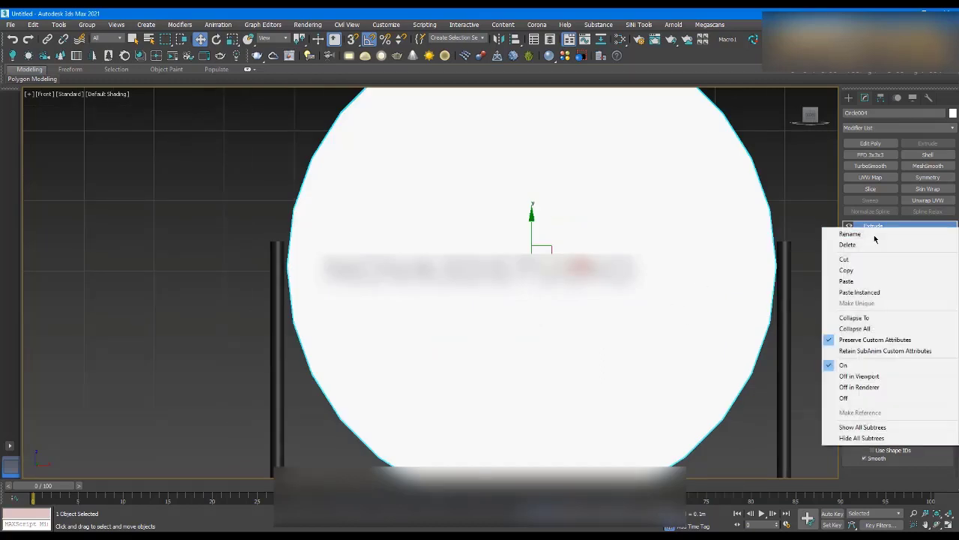
left_click(847, 245)
scroll(585, 221, "down", 2)
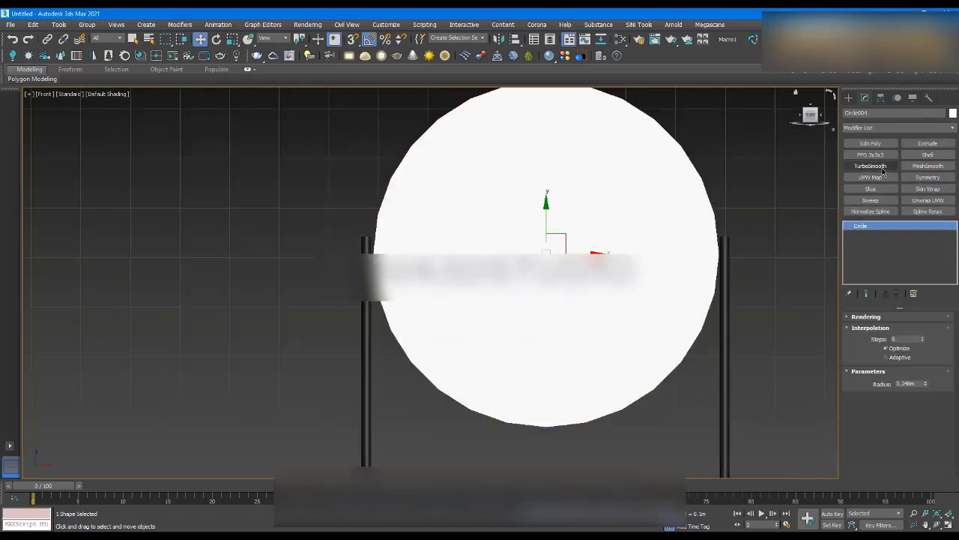
- Apply Sweep to the cloned circle, change its object color to dark gray, and use the built-in Cylinder section for the mirror frame
left_click(871, 200)
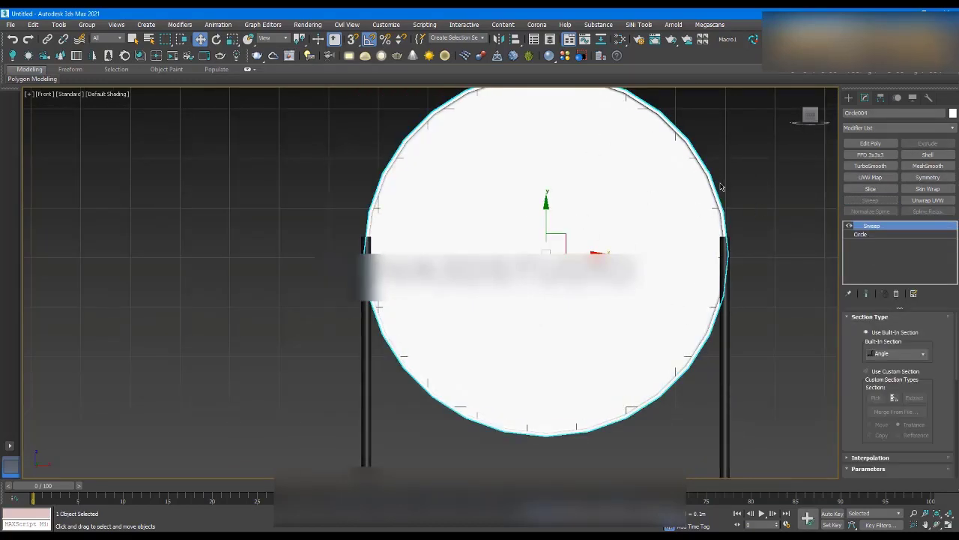
left_click(952, 112)
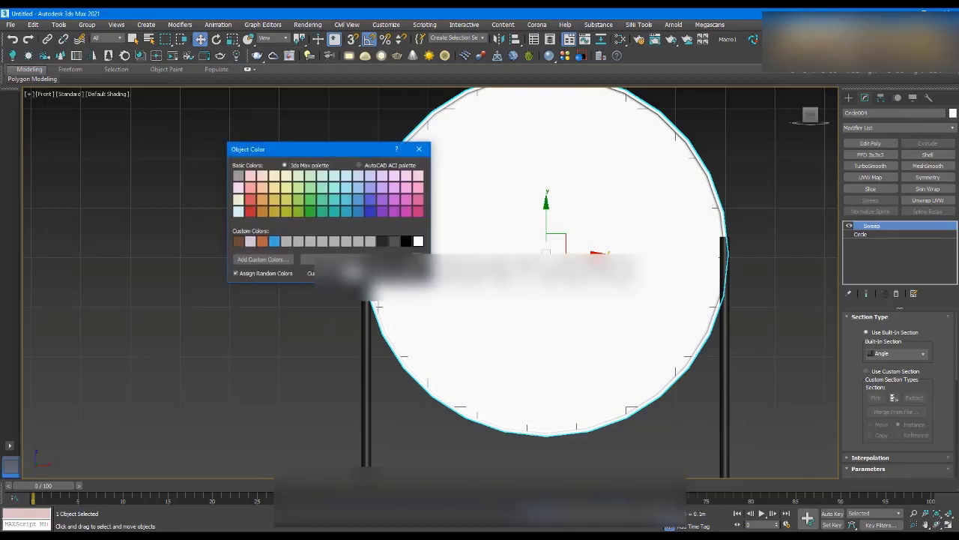
double_click(387, 242)
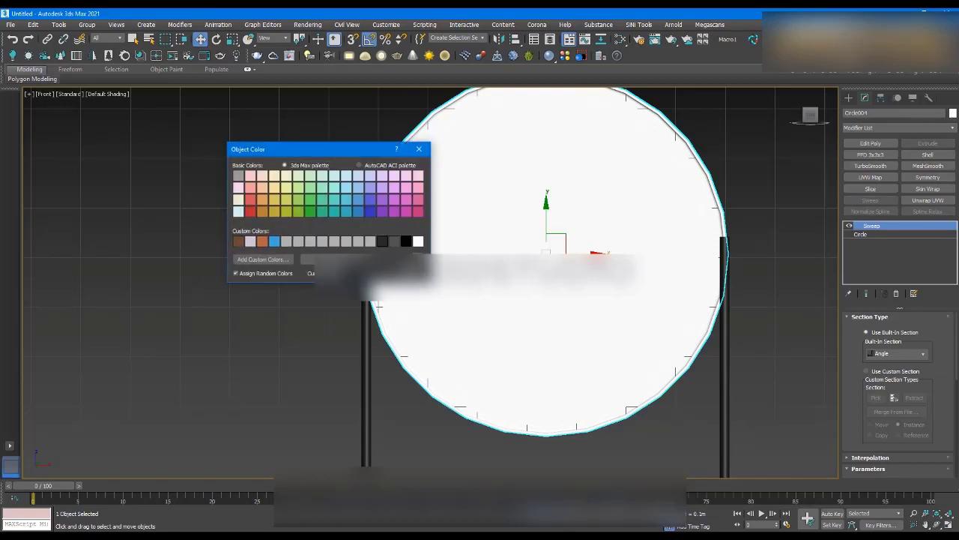
left_click(914, 355)
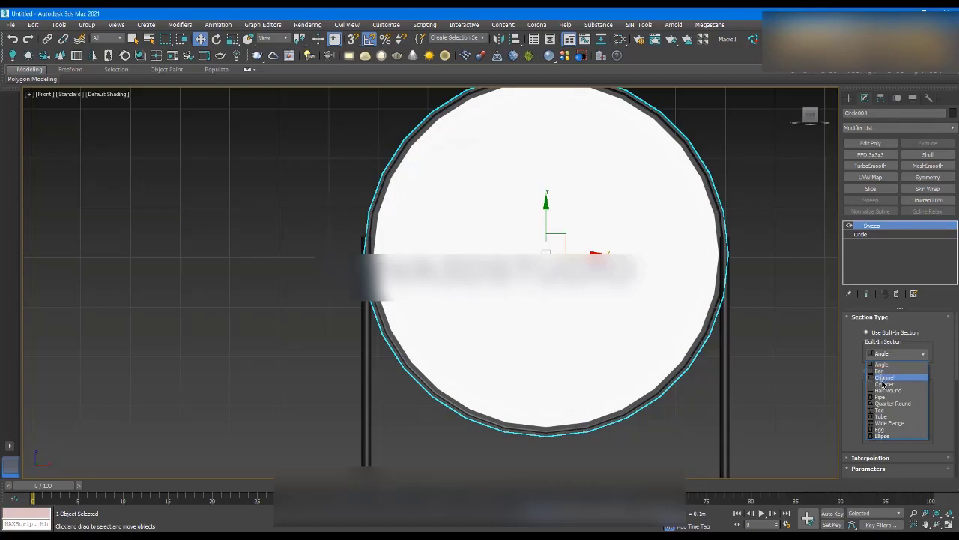
left_click(885, 384)
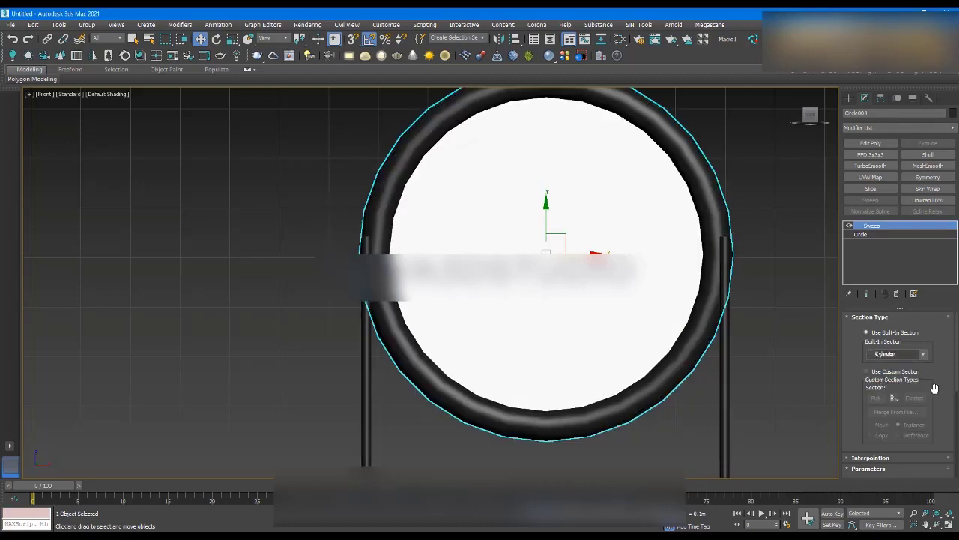
- Set the mirror frame's sweep radius to 0.008 m and reset its X and Y offsets to 0
scroll(944, 393, "down", 3)
left_click_drag(927, 437, 932, 479)
scroll(941, 407, "down", 3)
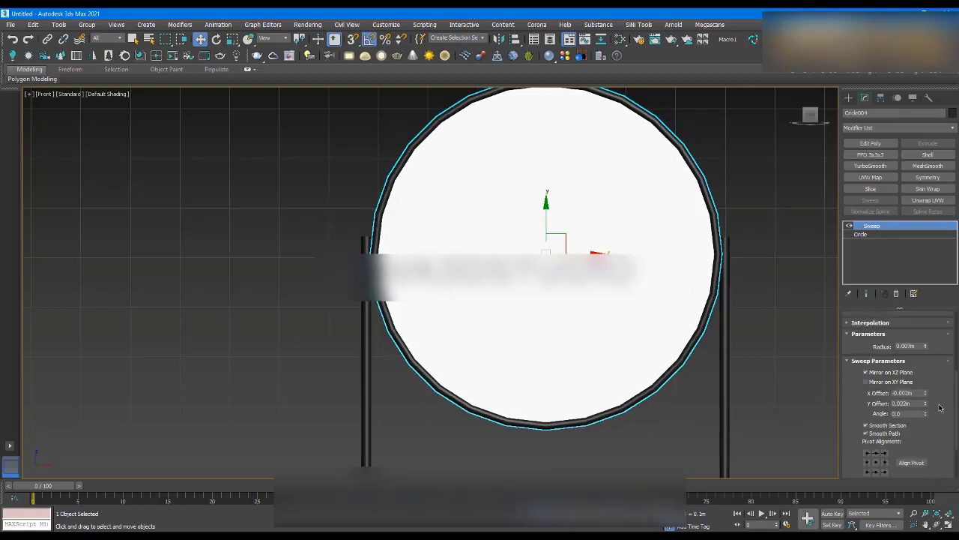
right_click(927, 394)
right_click(926, 404)
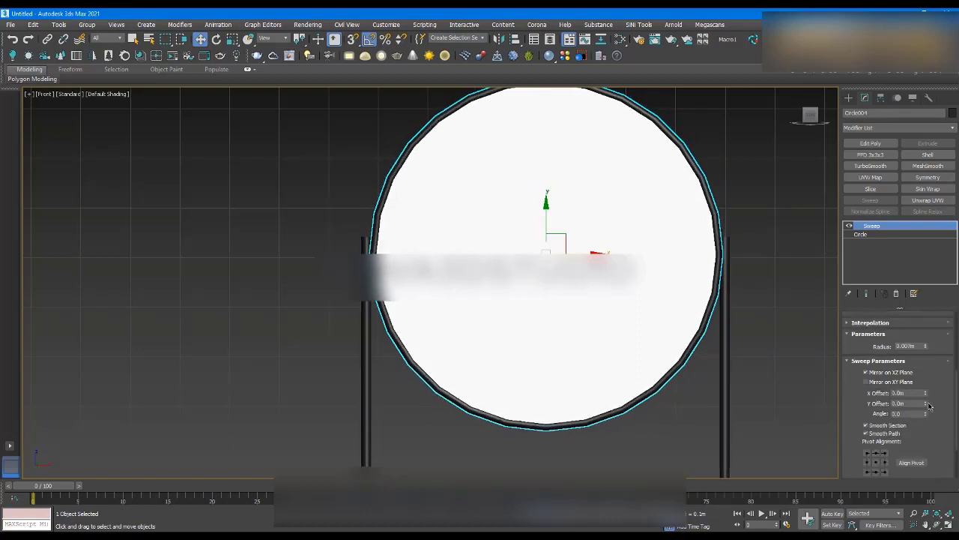
scroll(740, 242, "up", 3)
scroll(741, 243, "up", 5)
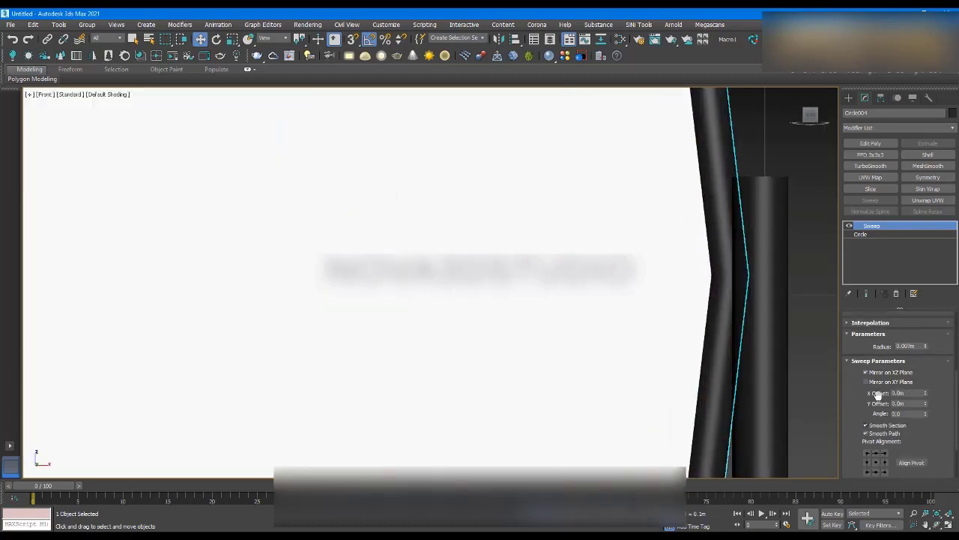
left_click_drag(925, 347, 925, 339)
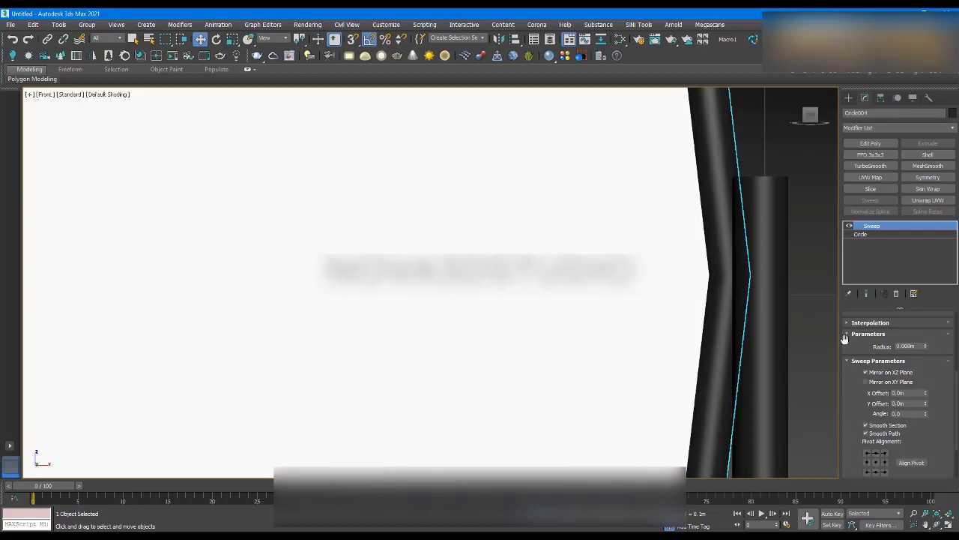
- Smooth the mirror frame with TurboSmooth, adjust its iterations, and deselect the frame
scroll(643, 272, "down", 8)
scroll(524, 184, "up", 6)
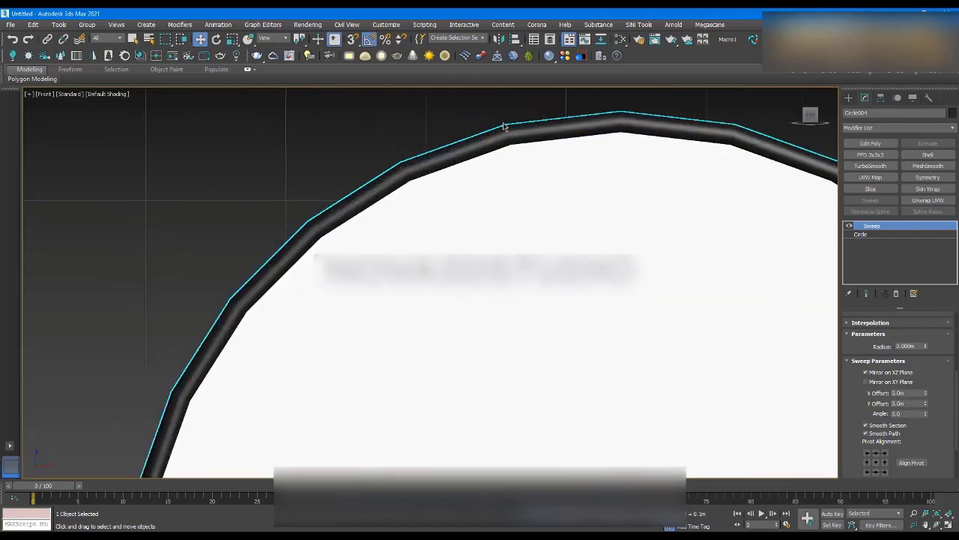
scroll(386, 151, "down", 6)
scroll(293, 247, "up", 5)
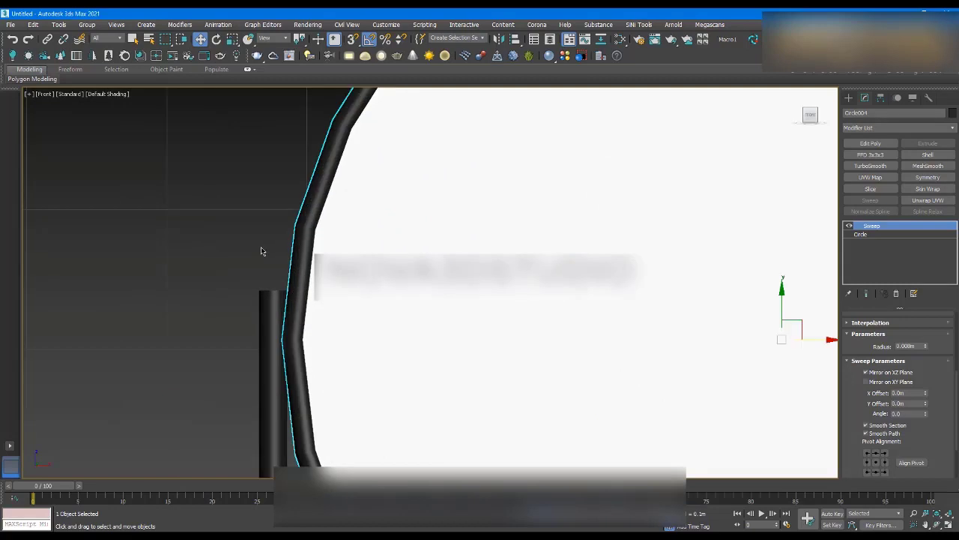
scroll(263, 250, "down", 5)
left_click(870, 166)
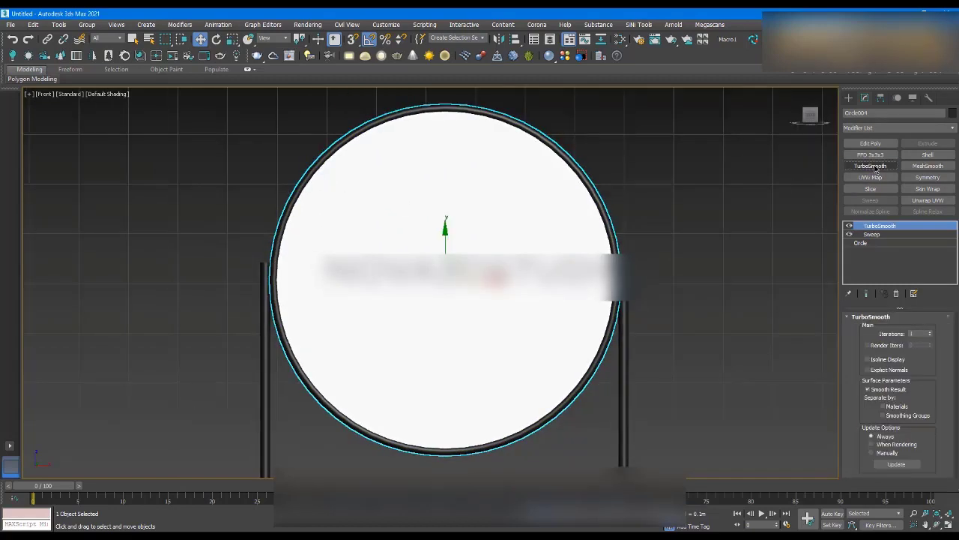
left_click(931, 333)
left_click(710, 236)
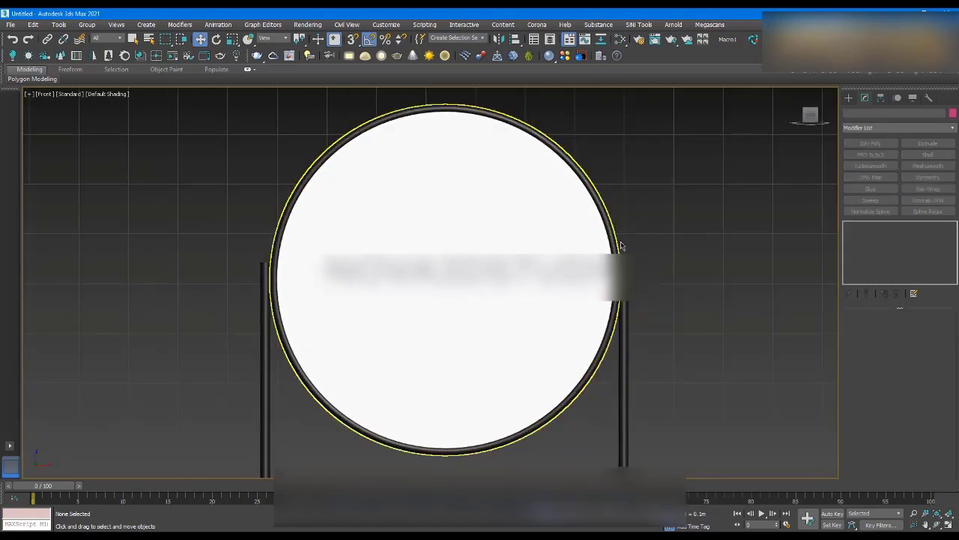
- Examine the smoothed frame up close with edged faces toggled, and check the mirror's depth position relative to the posts
scroll(628, 219, "up", 5)
key("F4")
scroll(600, 232, "up", 5)
key("F4")
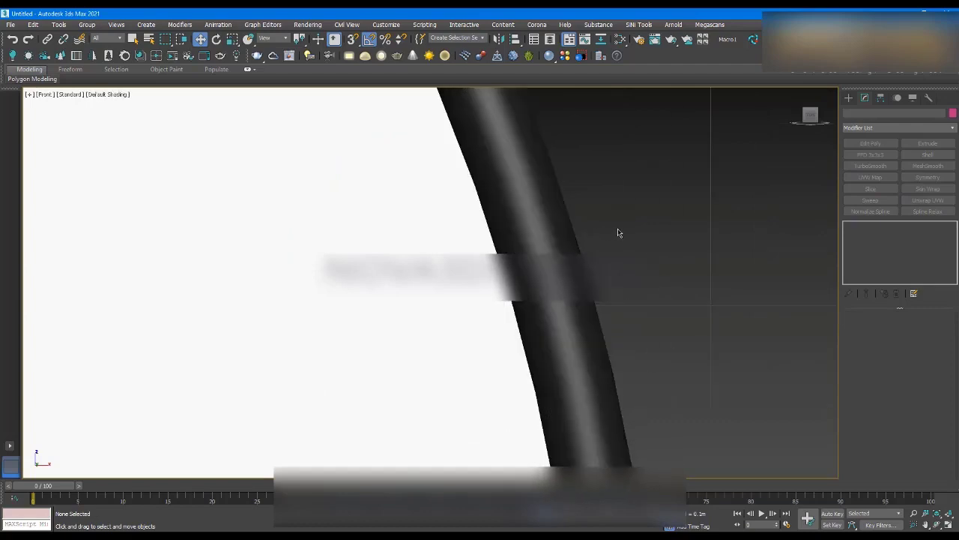
scroll(620, 233, "down", 10)
middle_click_drag(625, 233, 590, 254, "alt")
scroll(493, 251, "down", 4)
scroll(375, 239, "up", 3)
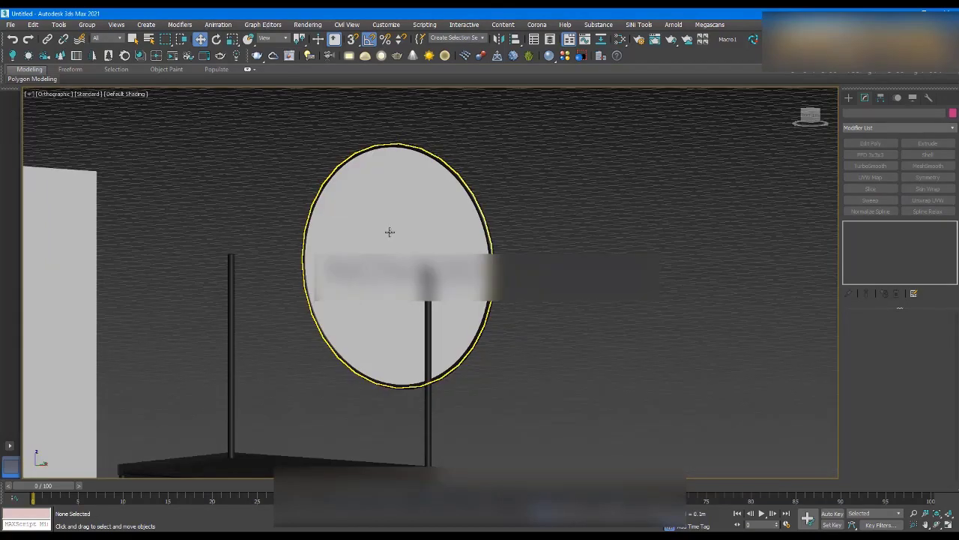
- Move the mirror disc and frame together to the cabinet's rear edge in the top view, in line with the posts, and deselect
left_click_drag(518, 146, 383, 215)
key("t")
scroll(443, 228, "down", 6)
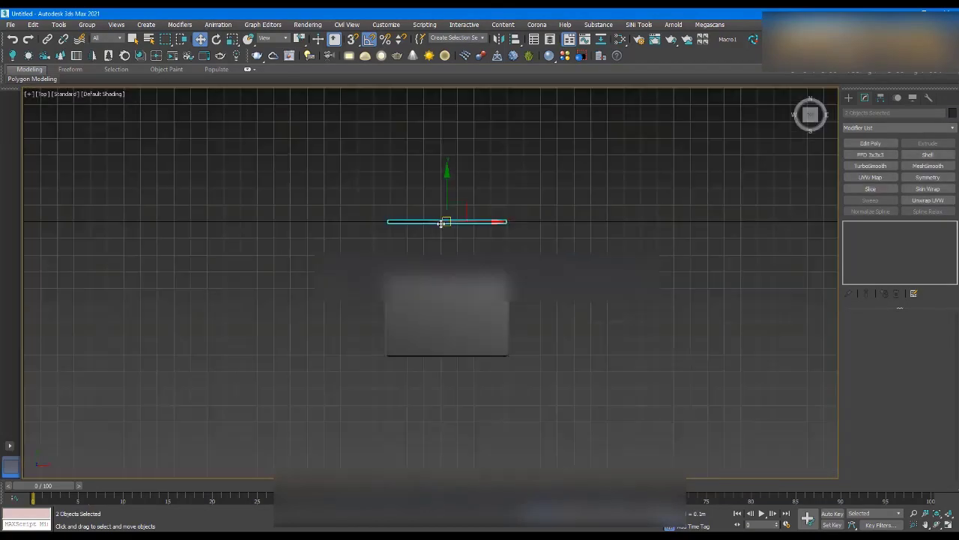
scroll(389, 228, "up", 8)
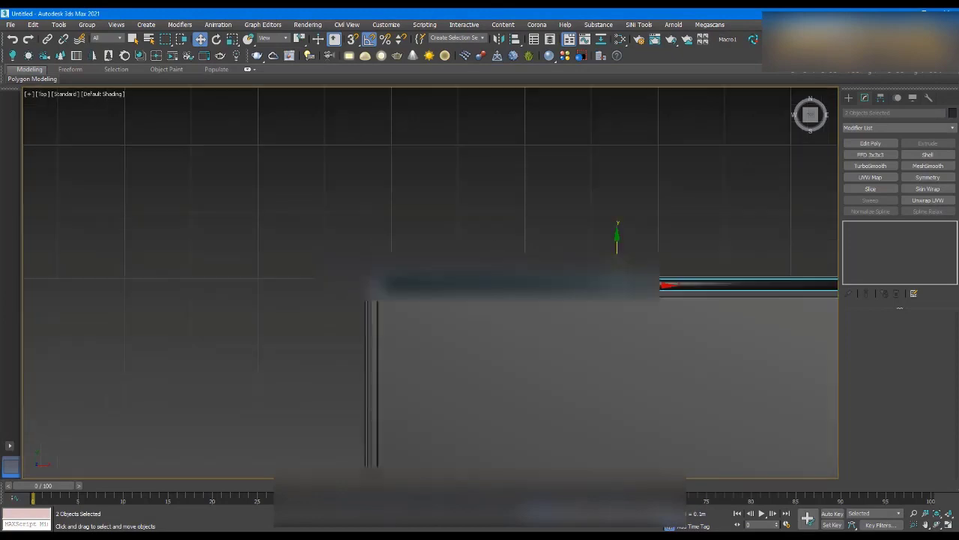
key("f")
key("z")
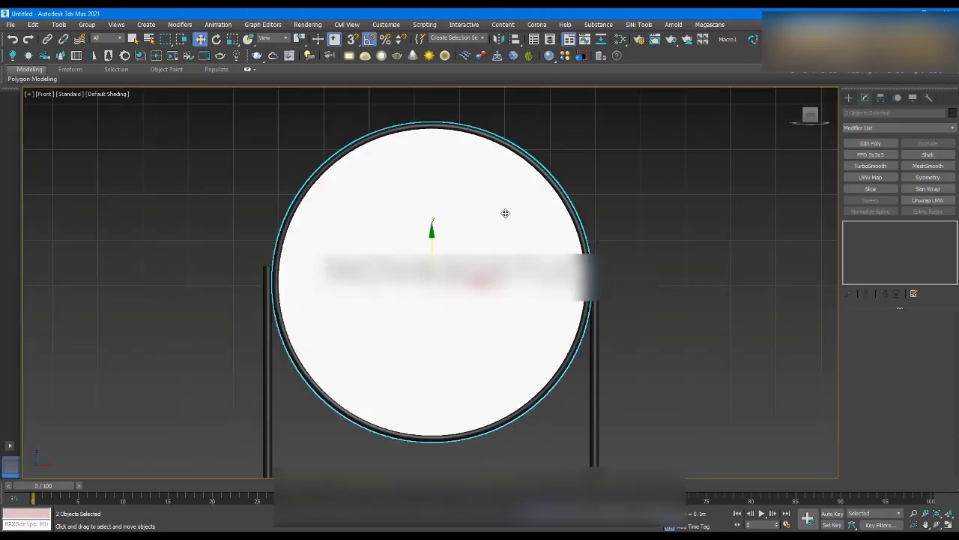
scroll(599, 214, "down", 5)
left_click(604, 216)
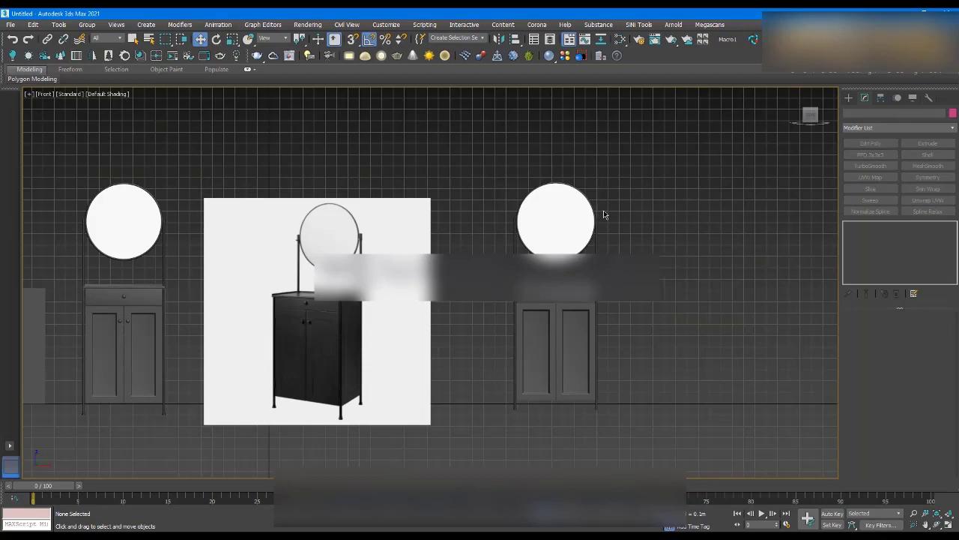
- Clone the finished cabinet's drawer knob across to the empty space beside the new cabinet in the front view
scroll(119, 313, "up", 5)
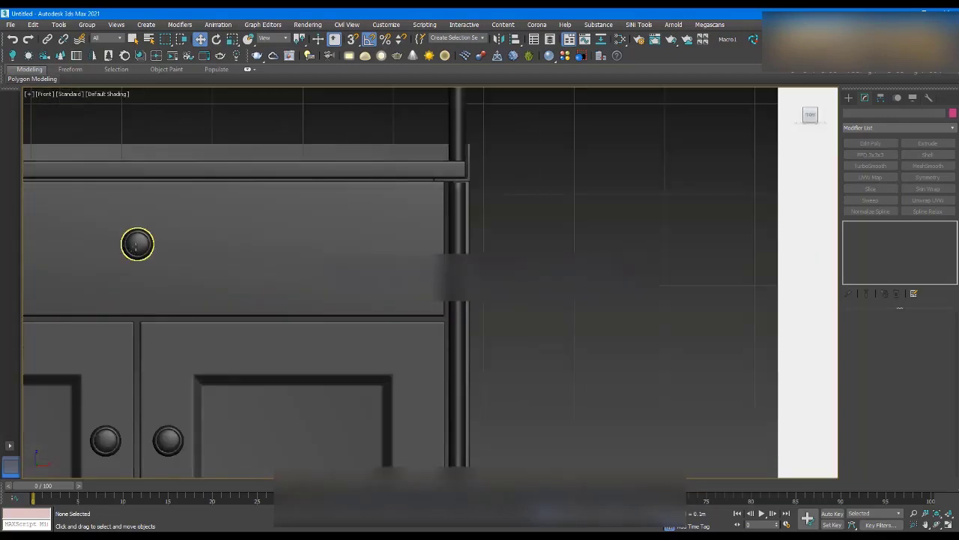
scroll(136, 243, "up", 5)
scroll(200, 208, "down", 3)
left_click(189, 202)
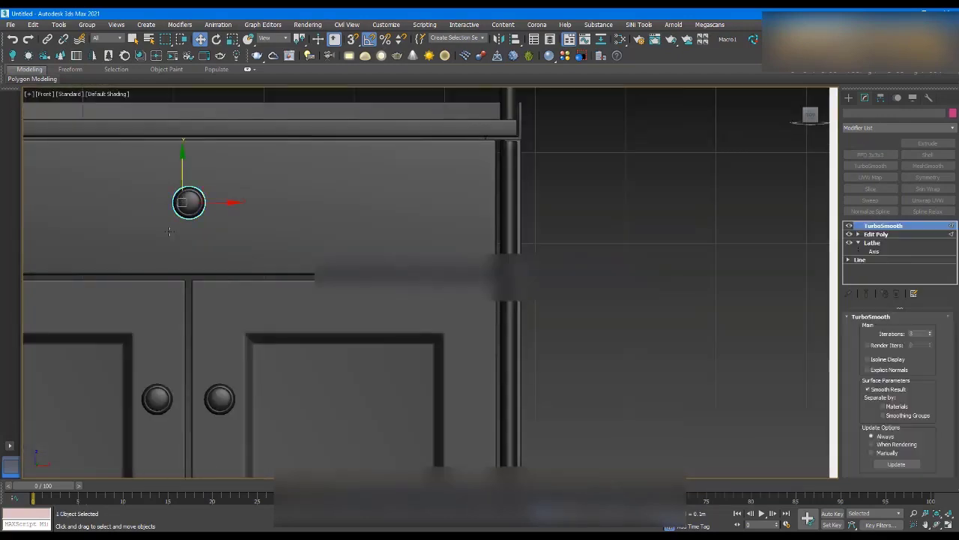
scroll(172, 236, "down", 5)
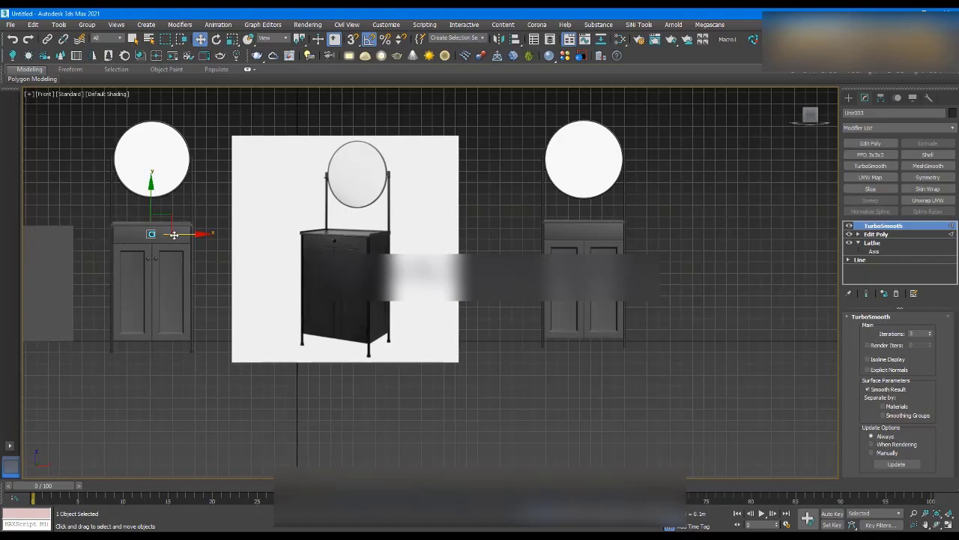
left_click_drag(174, 234, 514, 233, "shift")
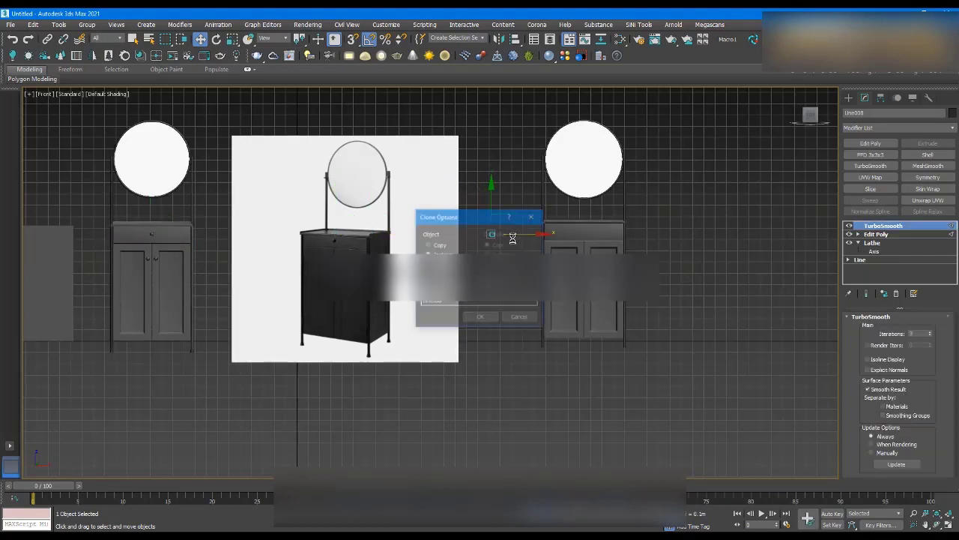
left_click(481, 318)
- Rotate the cloned knob so its side profile faces the front view with the stem pointing up
scroll(484, 238, "up", 8)
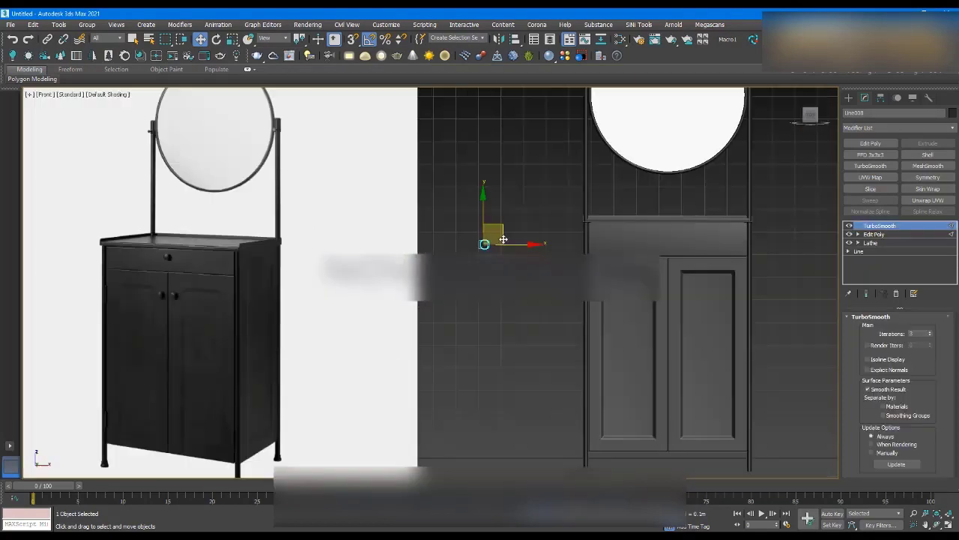
key("e")
left_click_drag(462, 208, 472, 227)
- Delete the TurboSmooth, Edit Poly and Lathe modifiers from the cloned knob, leaving only its profile line
scroll(472, 227, "up", 4)
scroll(473, 227, "up", 5)
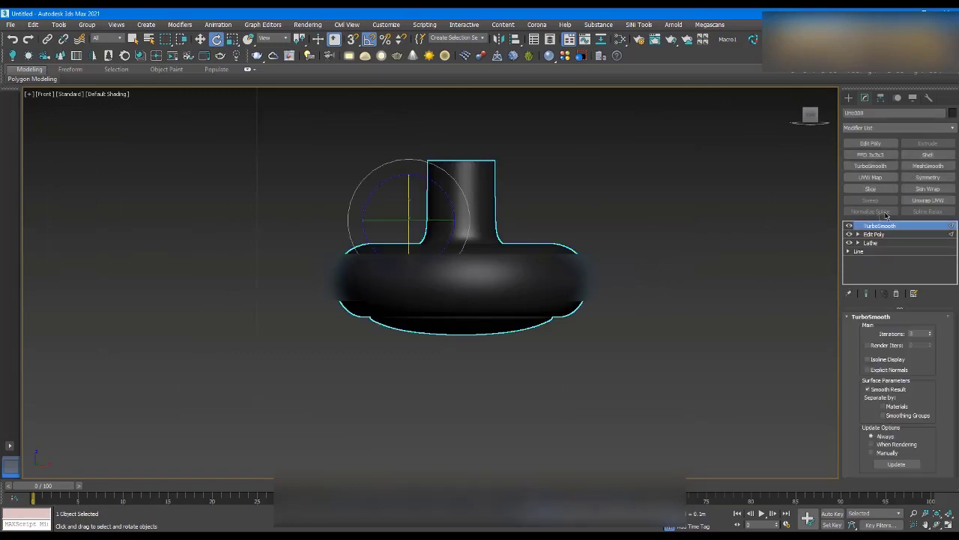
left_click(877, 236, "ctrl")
left_click(875, 245, "ctrl")
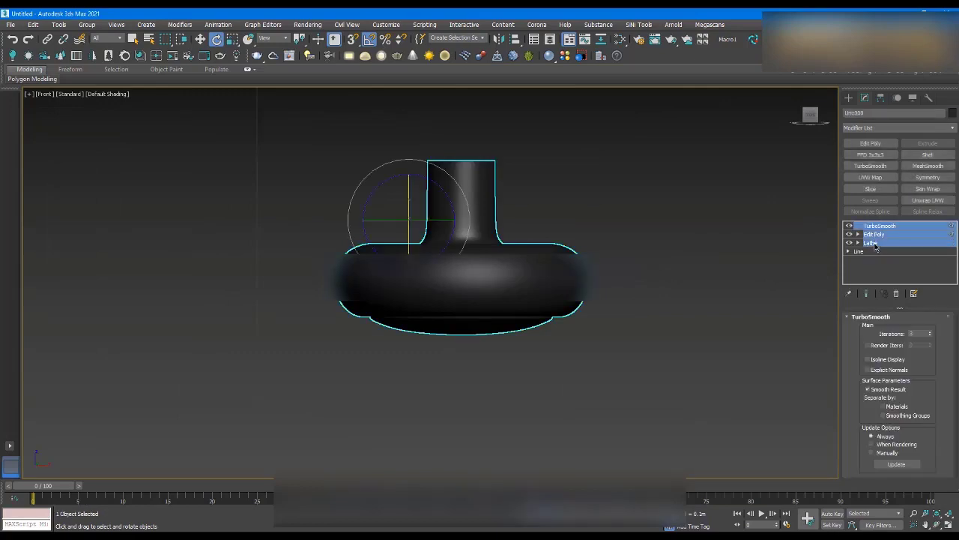
right_click(872, 238)
left_click(871, 251)
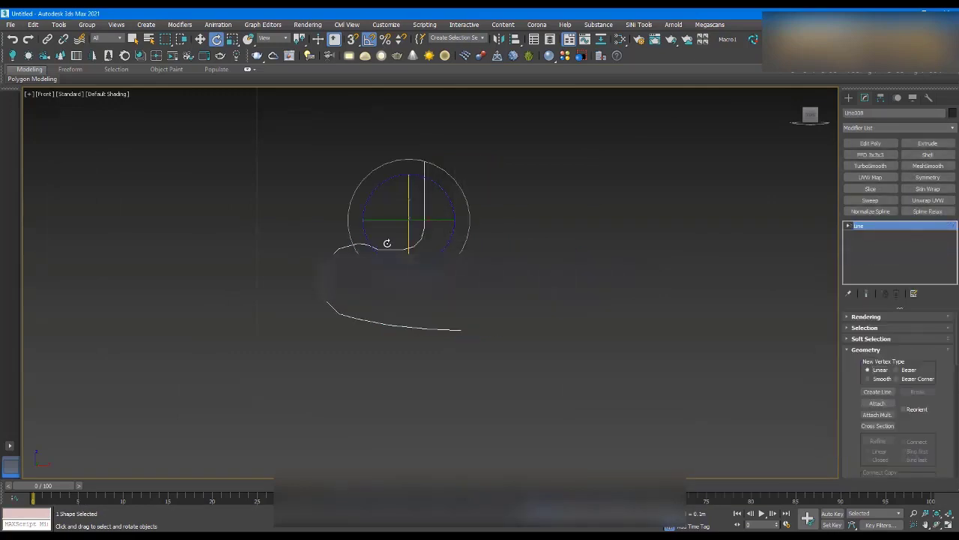
- Draw a circle of about 0.005 m radius beside the old knob profile and set its interpolation steps to 2
left_click(536, 230)
left_click(360, 246)
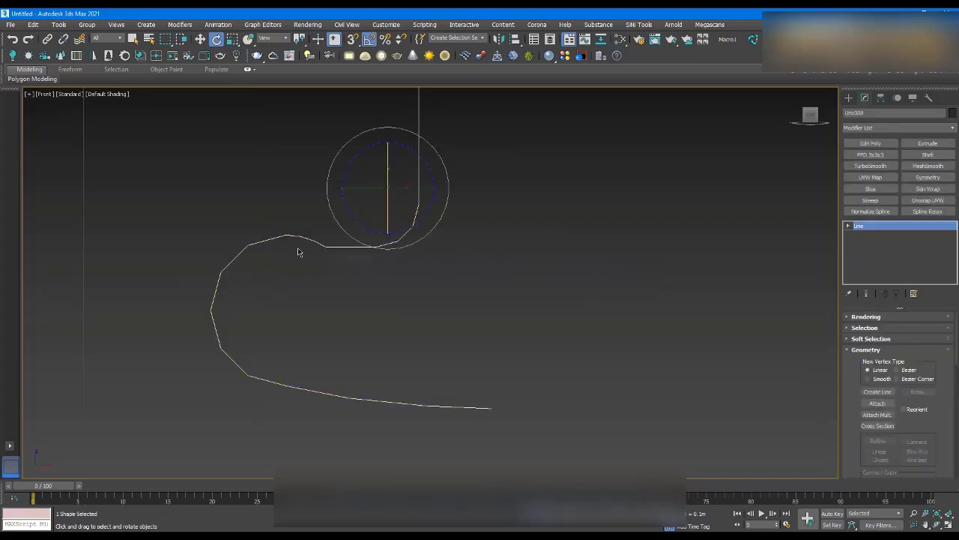
scroll(303, 248, "down", 3)
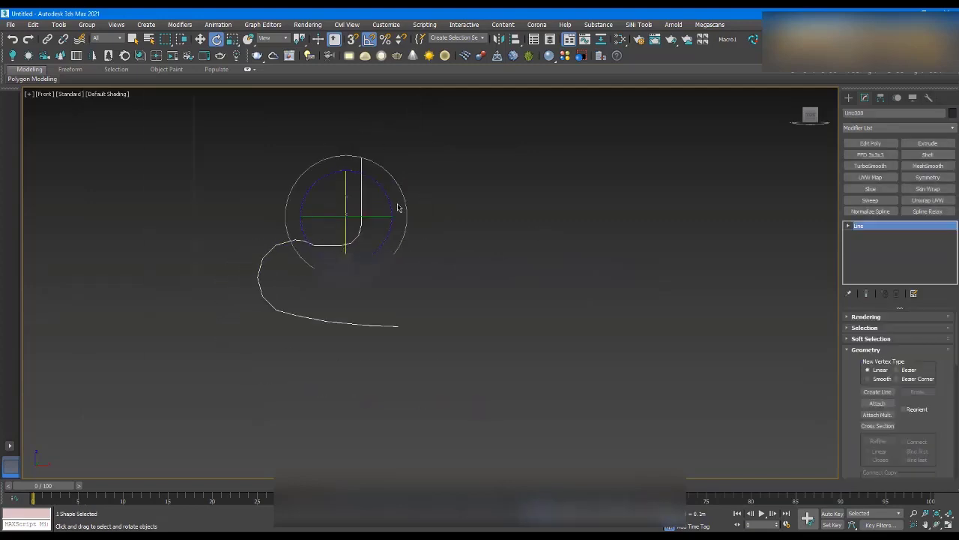
left_click(638, 182)
left_click(848, 98)
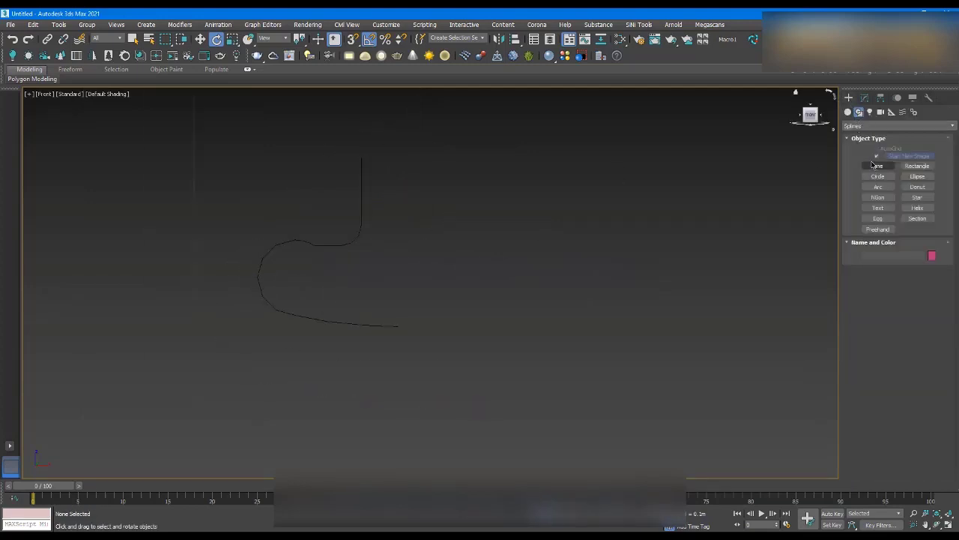
left_click(877, 177)
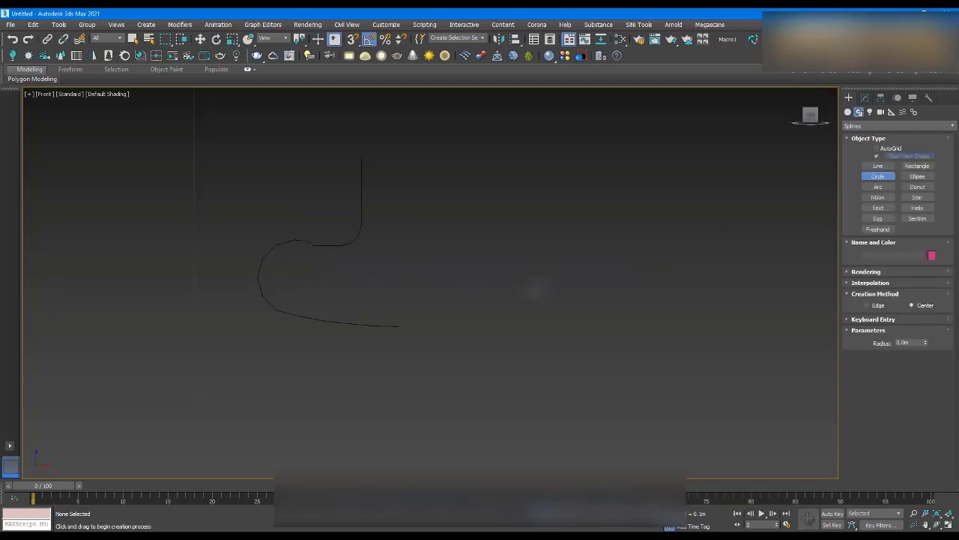
left_click_drag(535, 289, 535, 328)
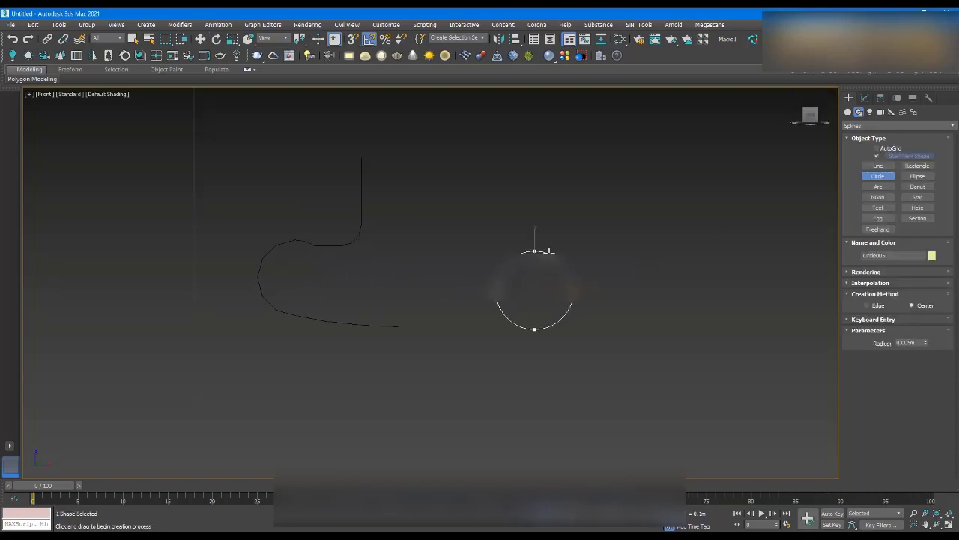
left_click(871, 283)
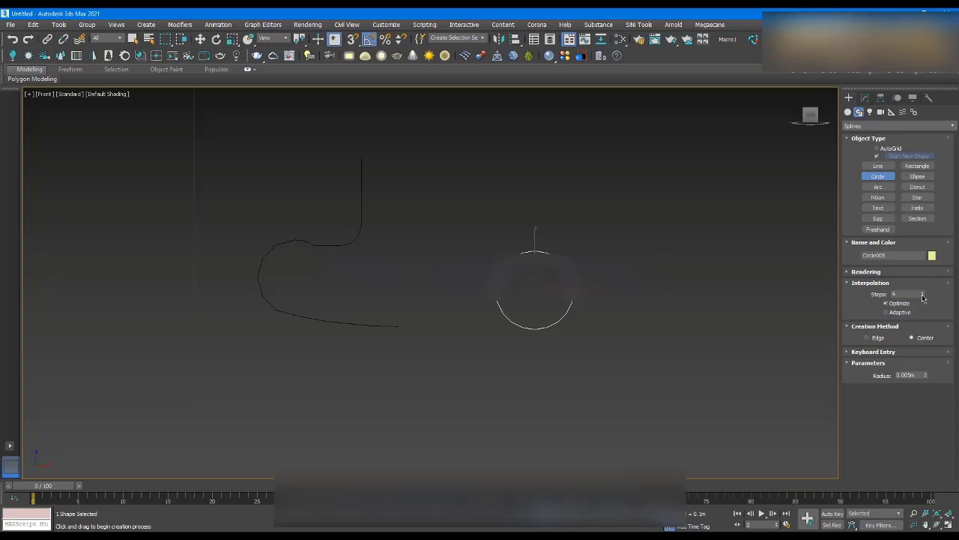
left_click(922, 297)
left_click(923, 292)
left_click(865, 99)
- Draw an L-shaped line from the circle's upper right side, about 0.008 m outward and then straight up as the stem
left_click(849, 97)
left_click(878, 166)
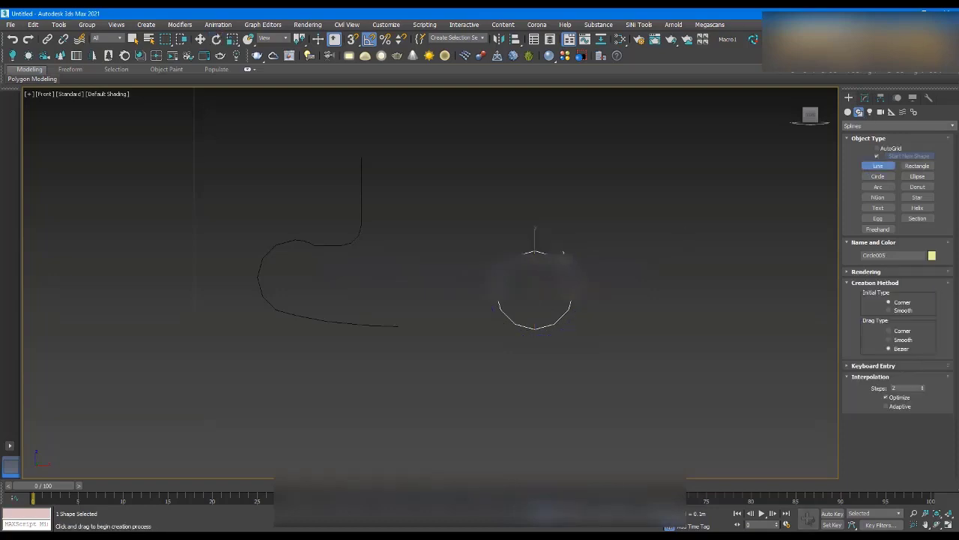
left_click(572, 266)
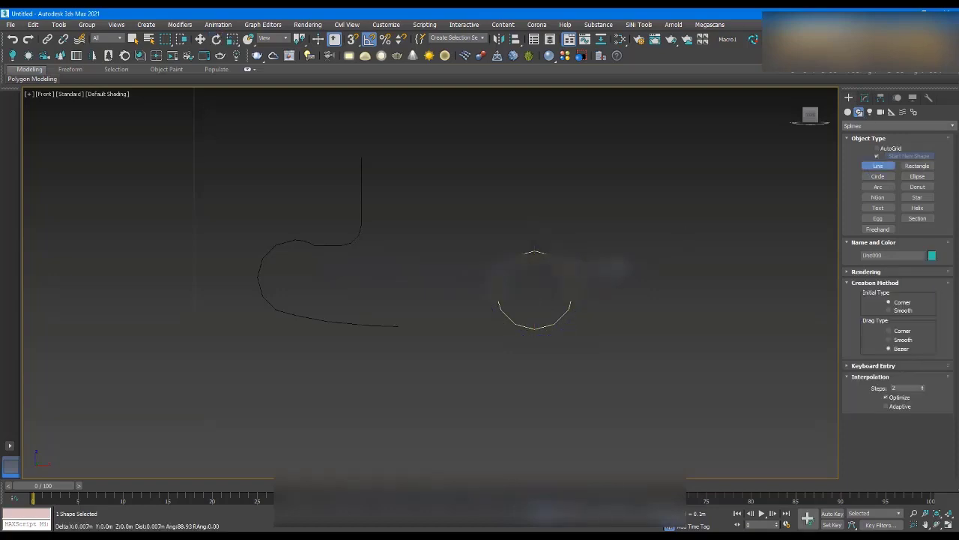
right_click(619, 268)
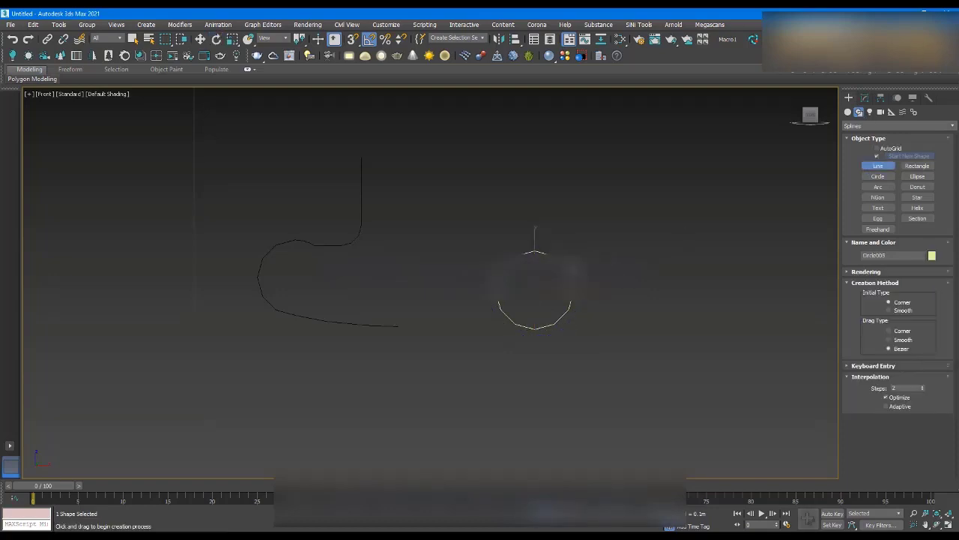
scroll(555, 265, "up", 2)
left_click(332, 352)
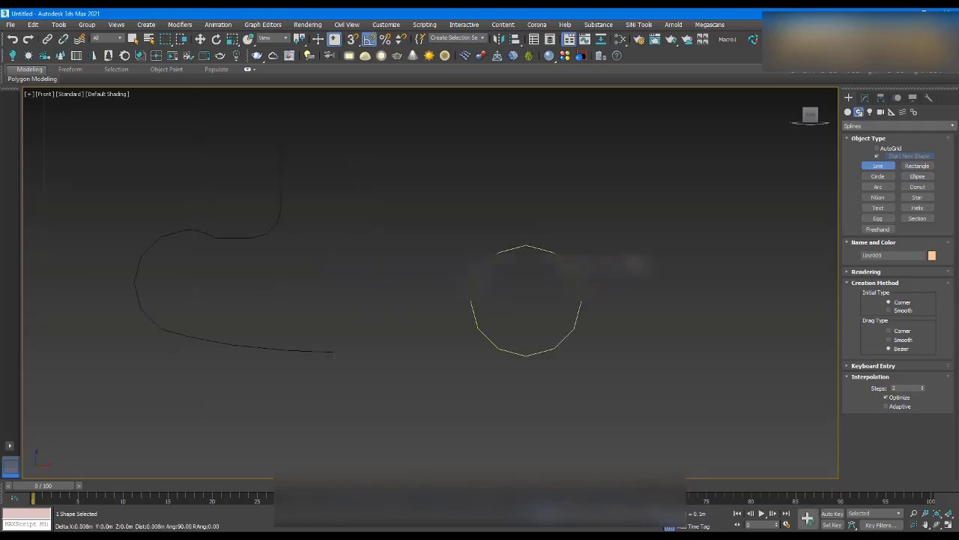
scroll(652, 269, "down", 2)
left_click(640, 268)
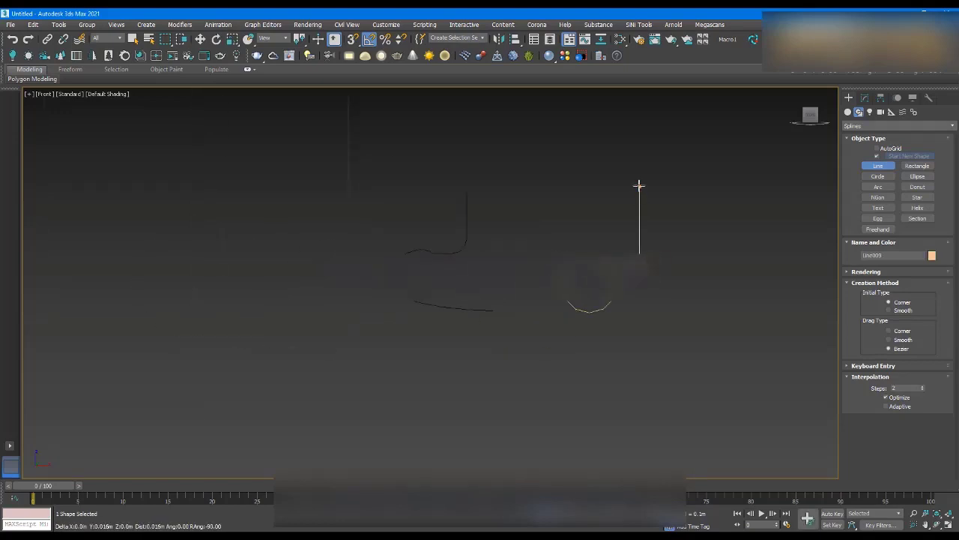
left_click(641, 166)
right_click(647, 223)
key("e")
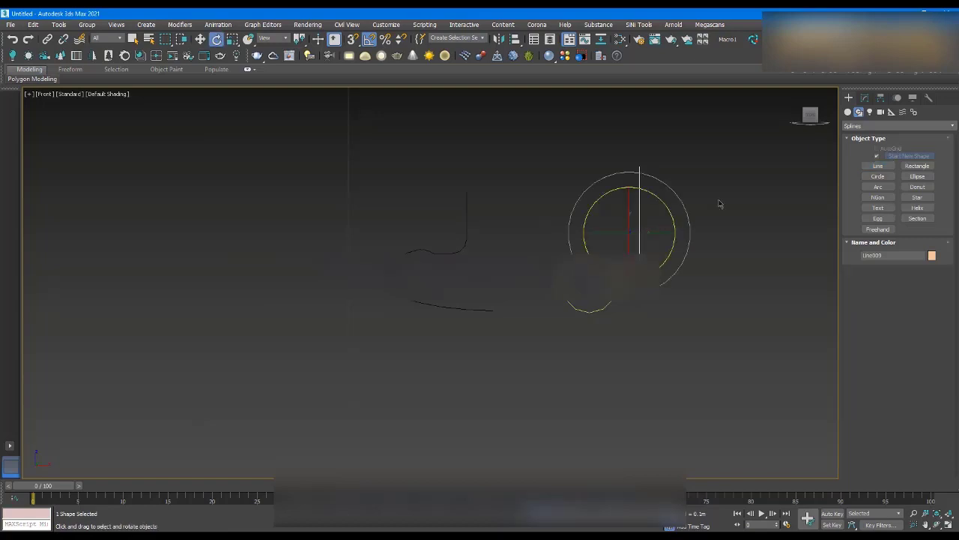
left_click(662, 301)
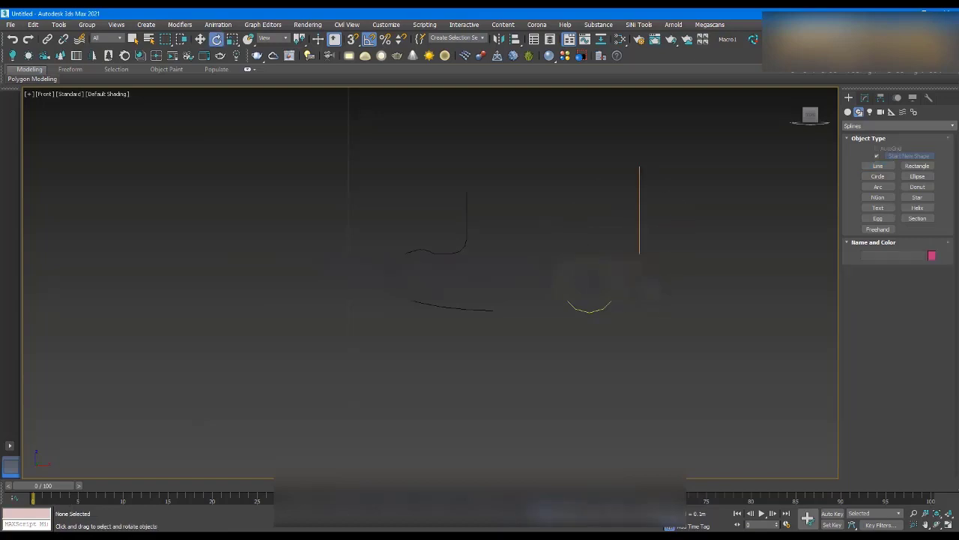
- Draw a straight line from the circle's bottom outward with a slight downward slope for the knob's face
scroll(654, 289, "up", 2)
left_click(878, 165)
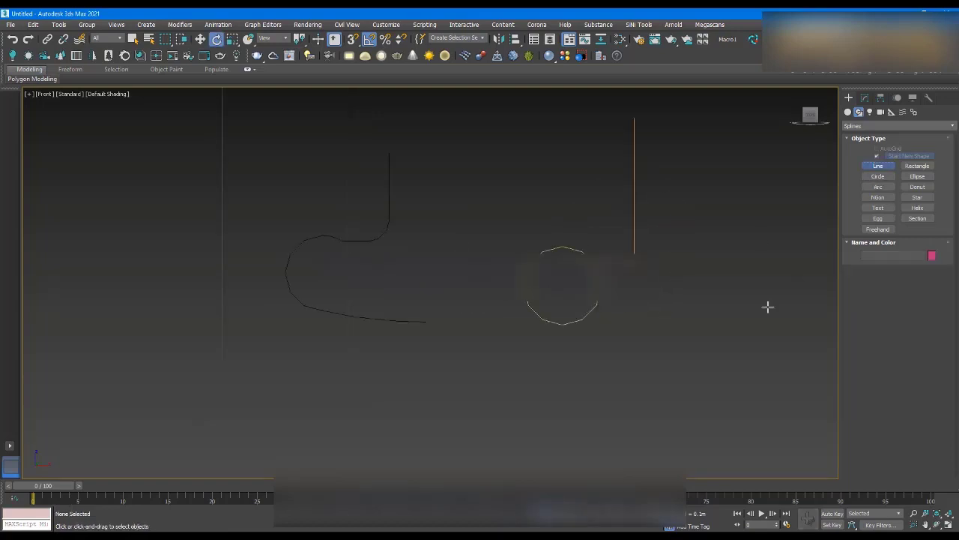
left_click(556, 323)
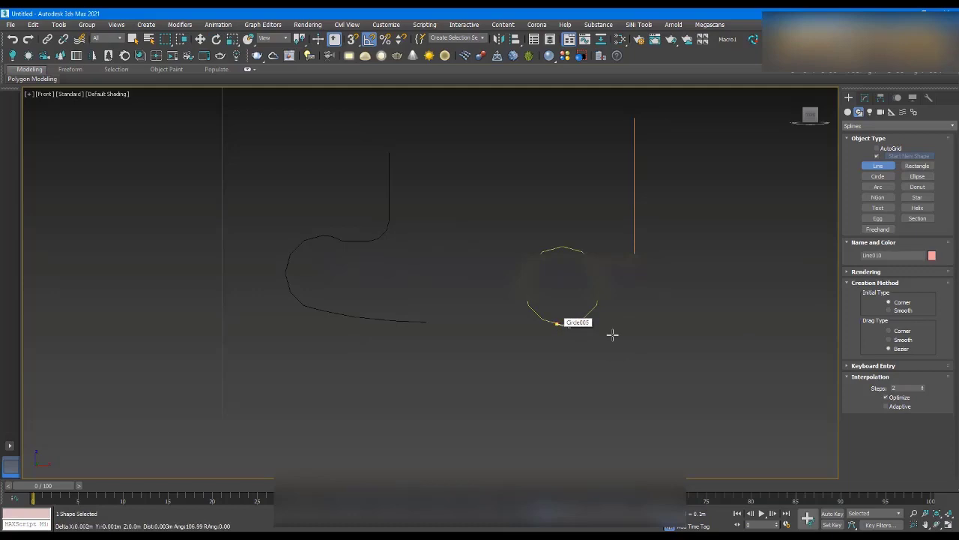
left_click(681, 336)
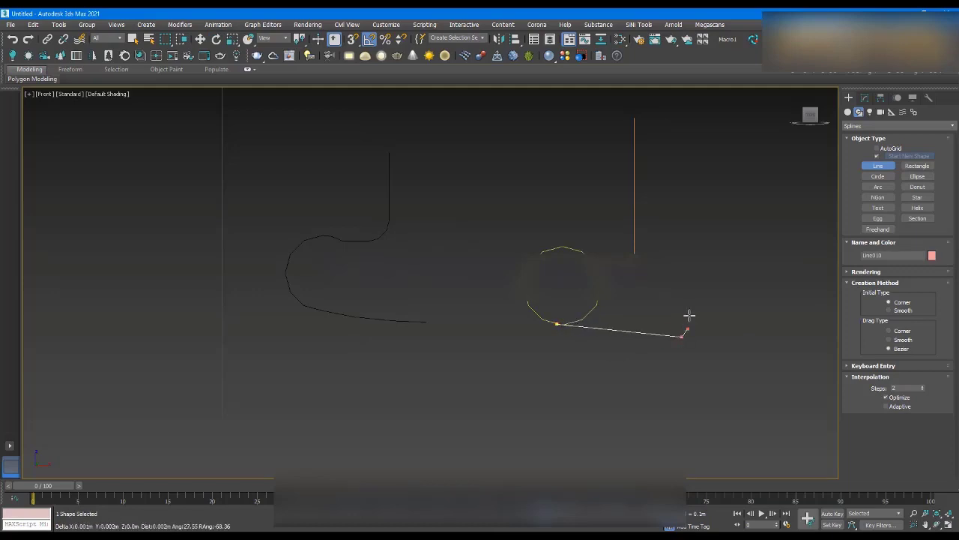
right_click(690, 304)
- Attach the L-shaped stem line and the circle to the sloping line as one shape
left_click(865, 98)
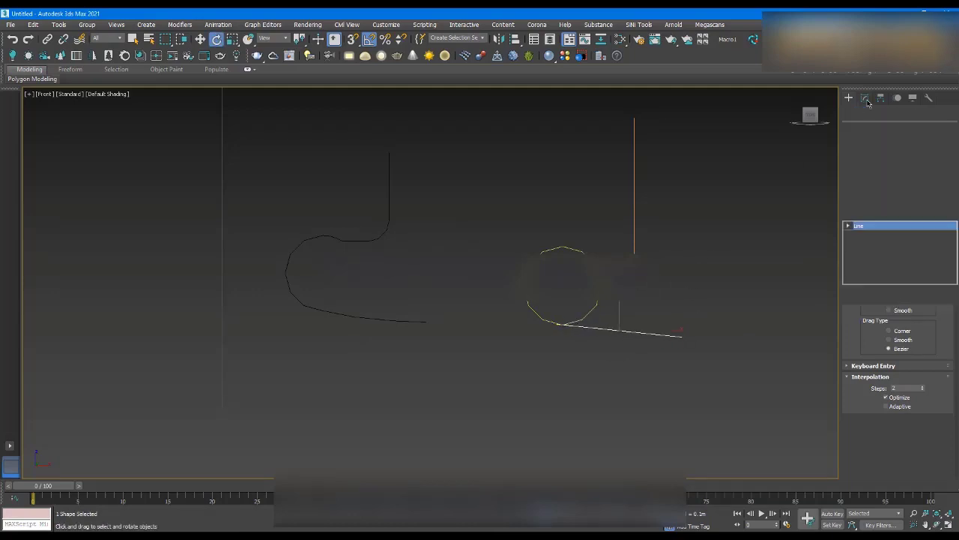
key("e")
left_click(873, 404)
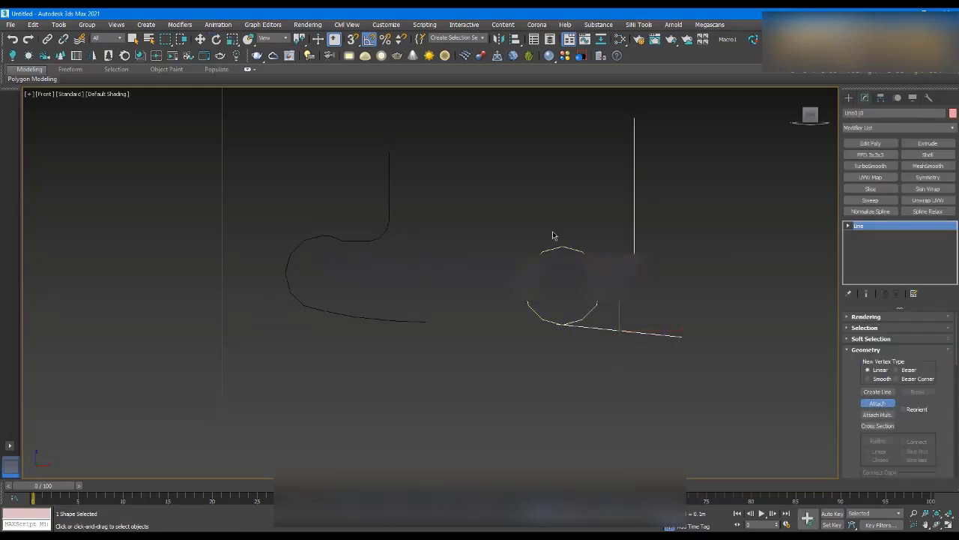
left_click(570, 303)
- Snap the sloping line's inner end vertex onto the circle's bottom vertex
key("w")
scroll(600, 315, "up", 5)
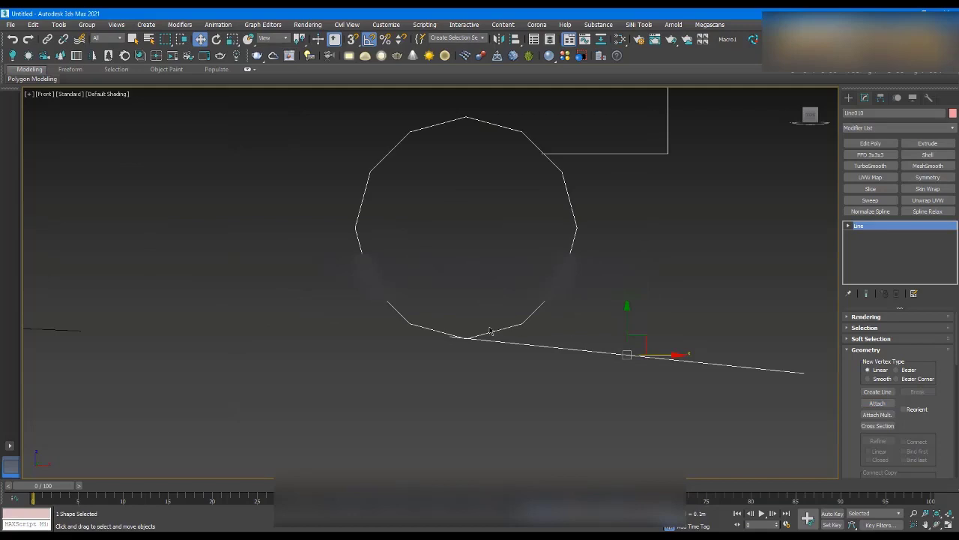
key("1")
scroll(461, 335, "up", 3)
key("s")
left_click_drag(452, 325, 479, 348)
left_click(441, 311)
scroll(442, 310, "down", 7)
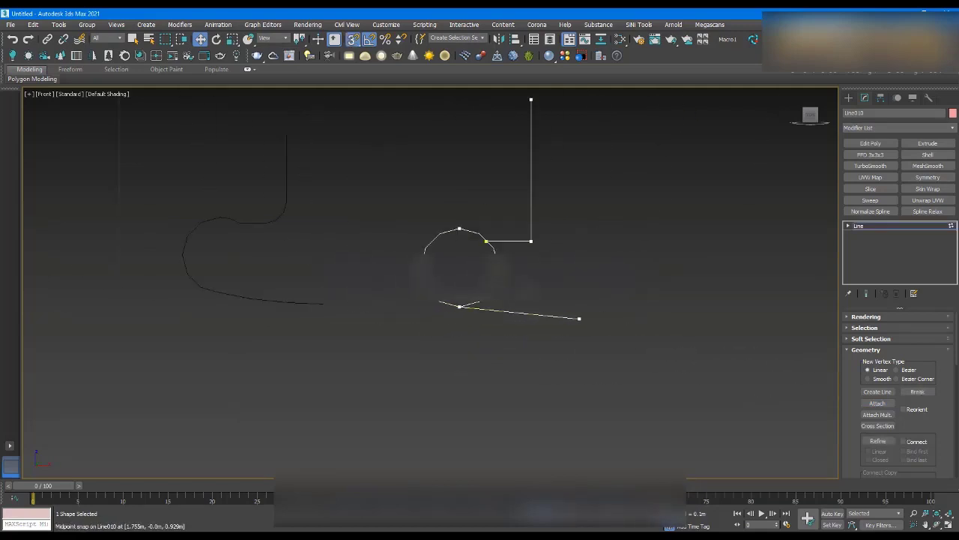
- Delete the circle's lower-right arc segment to open the profile between the stem and the sloping line
scroll(493, 279, "up", 2)
key("2")
left_click(481, 280)
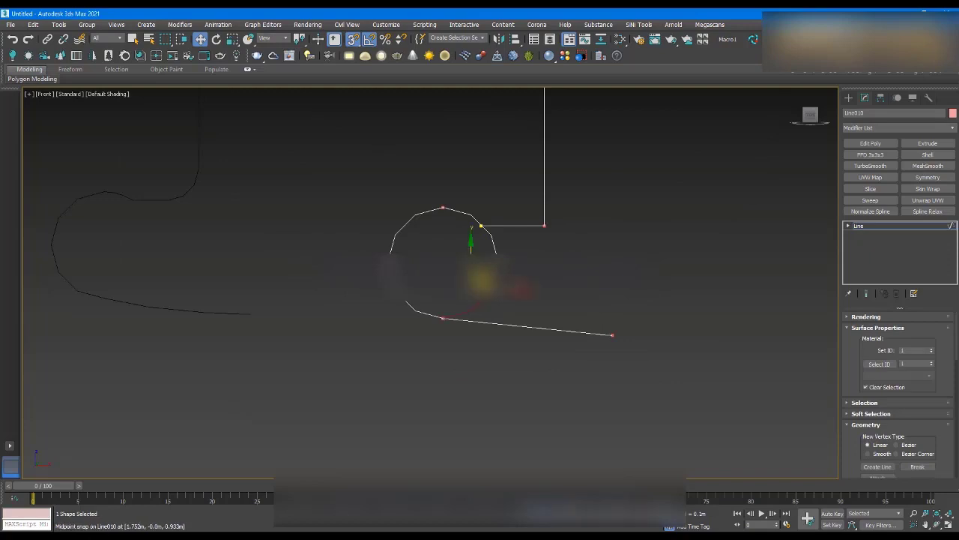
left_click(555, 301)
left_click_drag(592, 376, 589, 371)
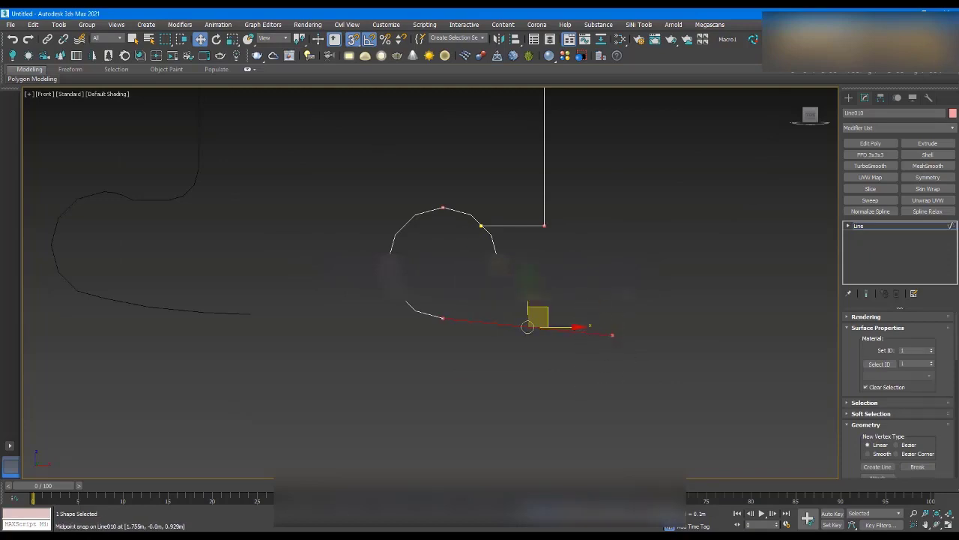
left_click(517, 277)
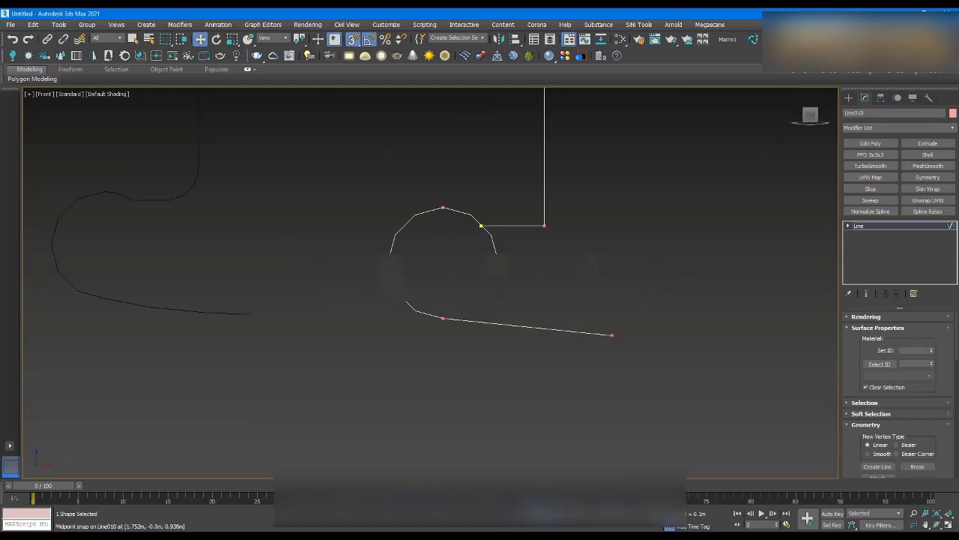
- Trim off the part of the circle's upper-right arc that extends below the horizontal stem line
scroll(933, 430, "down", 5)
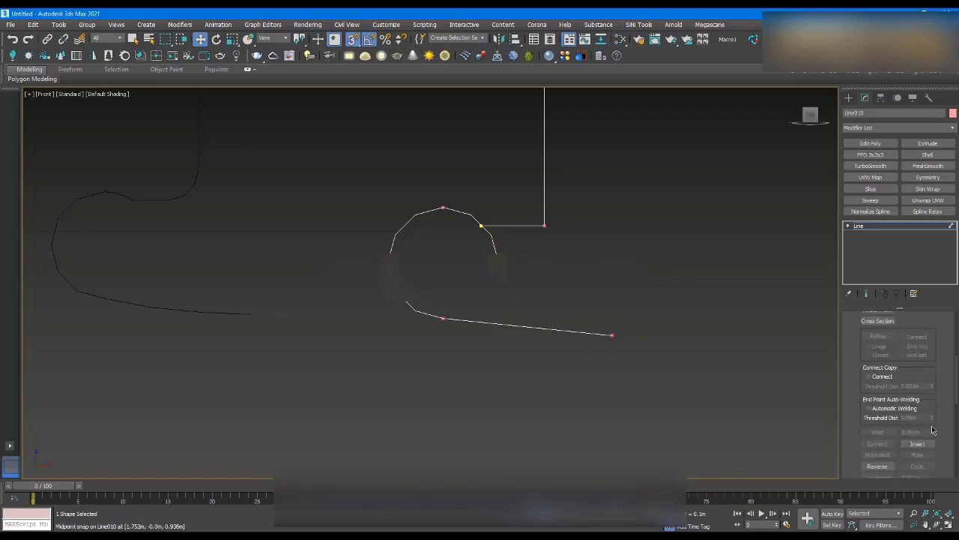
scroll(933, 429, "down", 4)
left_click(878, 450)
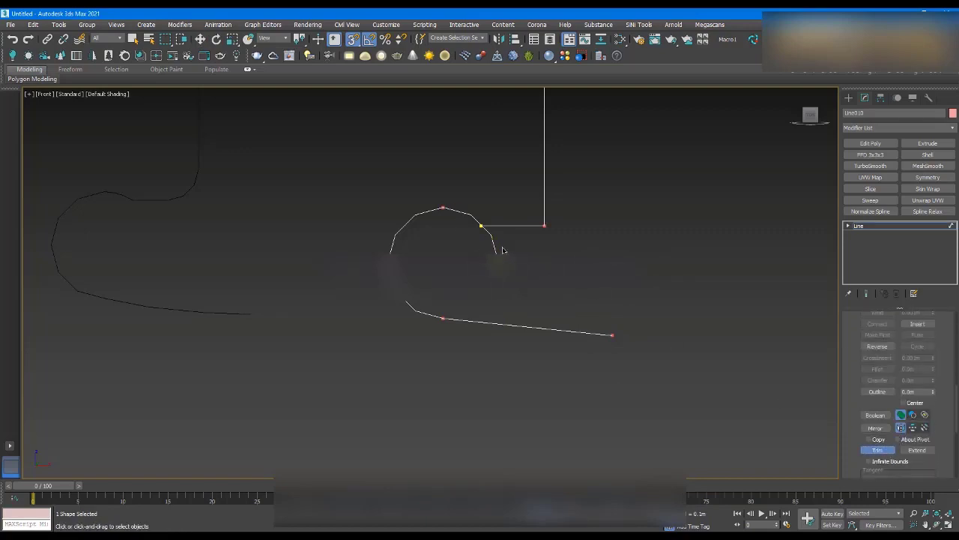
key("w")
- Weld all of the profile's vertices together with a 0.001 m threshold
scroll(456, 225, "up", 8)
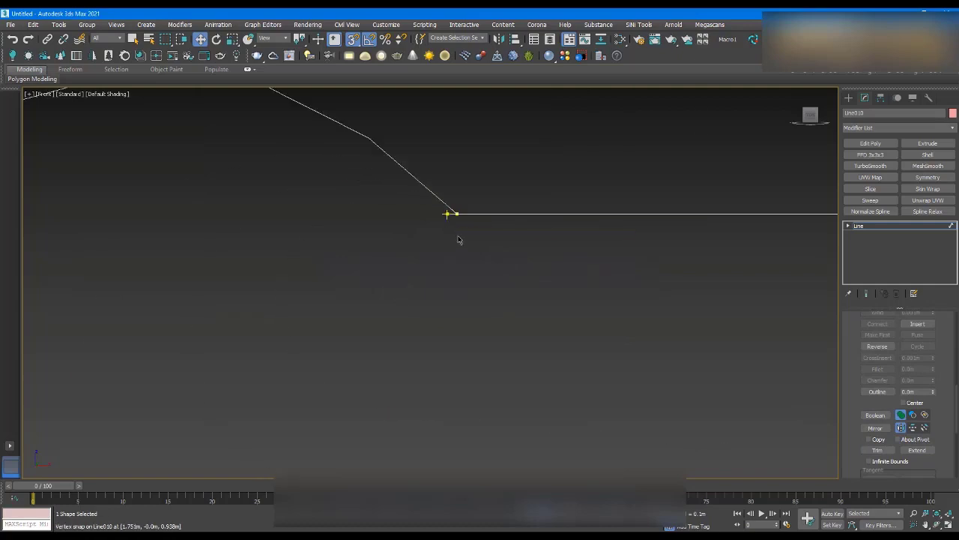
key("1")
scroll(445, 238, "down", 9)
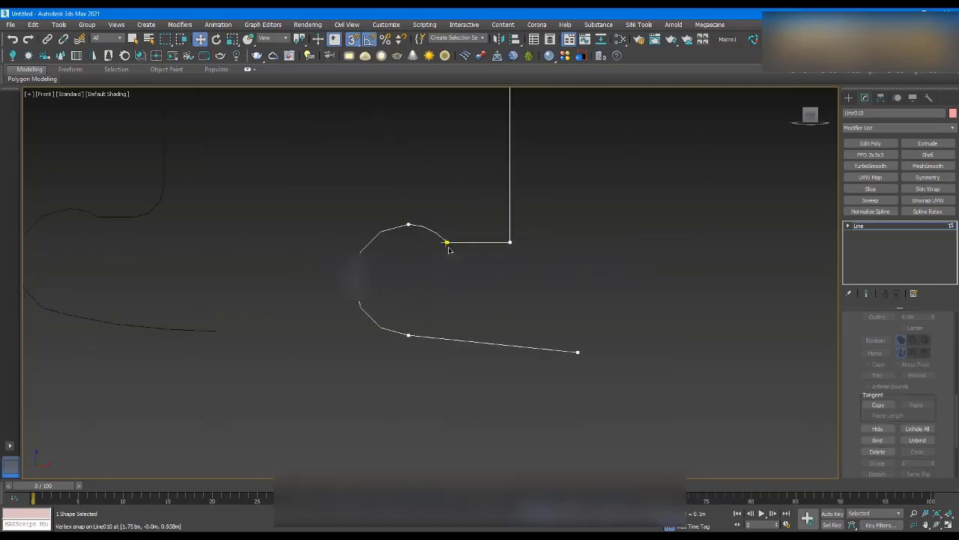
key("ctrl+a")
scroll(919, 413, "up", 4)
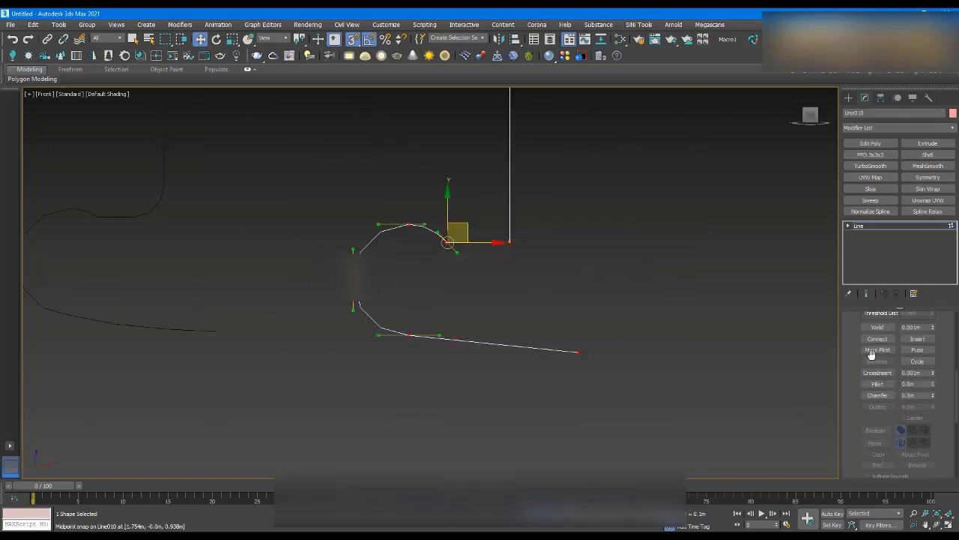
left_click(877, 327)
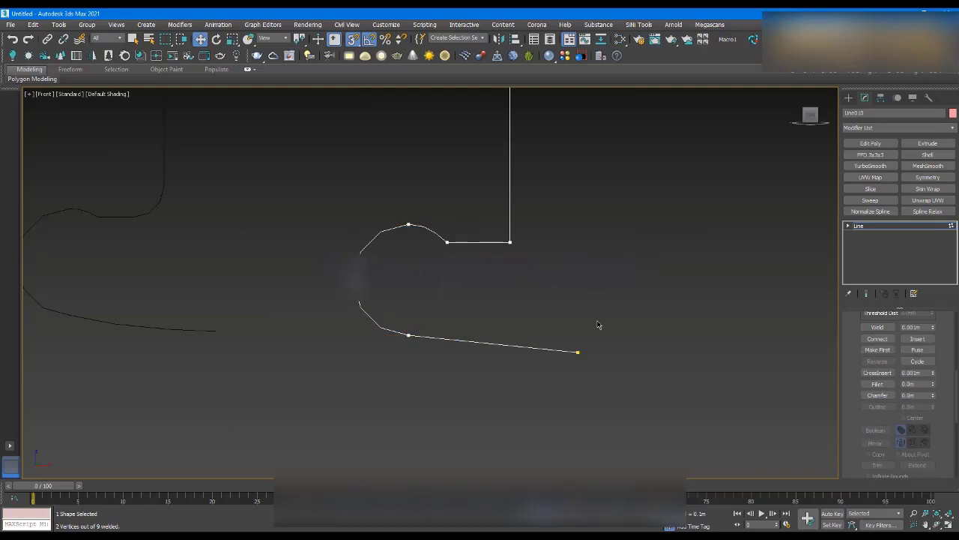
- Give the sloping line's outer end vertex a Bezier tangent and level its handle so the line curves gently
left_click(577, 351)
right_click(578, 352)
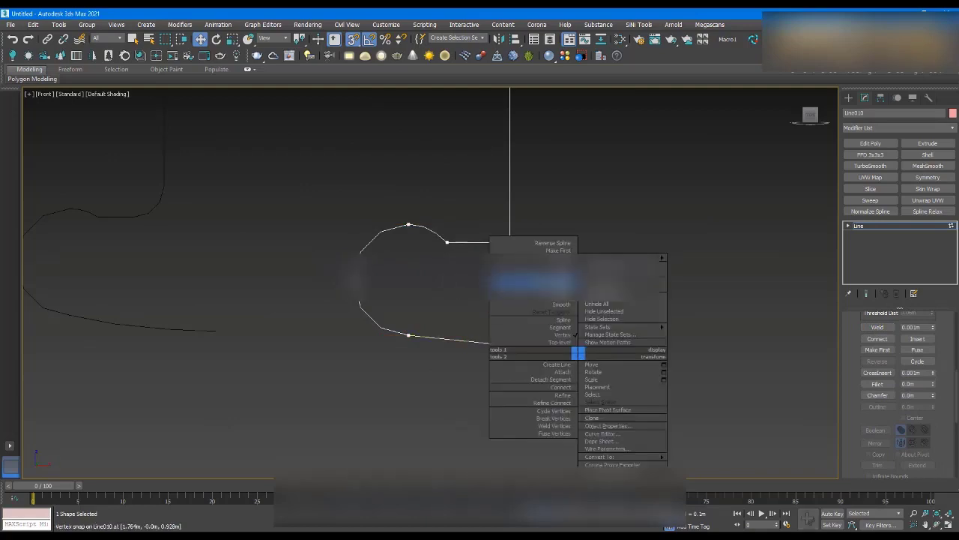
left_click(516, 333)
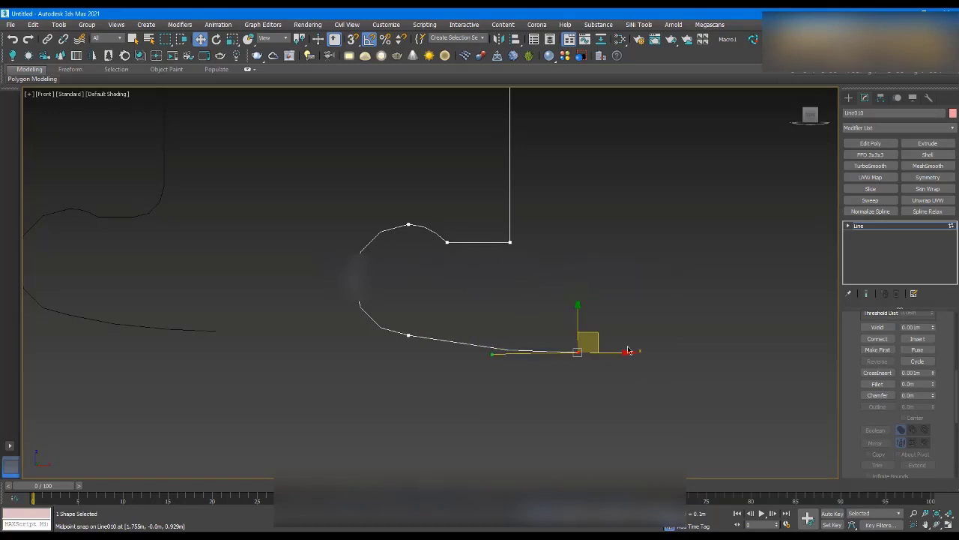
left_click(501, 300)
- Fillet the corner between the stem's vertical and horizontal segments by about 0.003 m
scroll(520, 325, "down", 3)
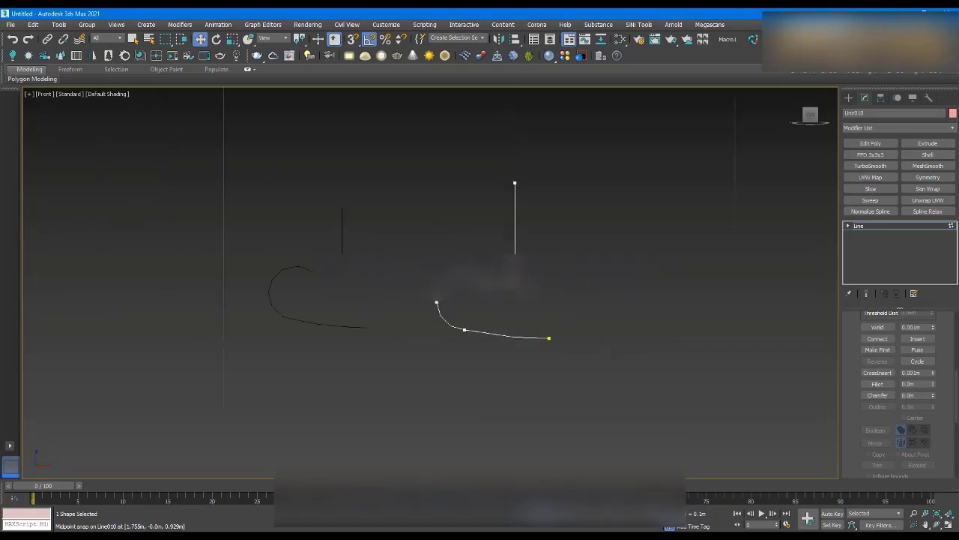
scroll(506, 281, "up", 3)
left_click(877, 383)
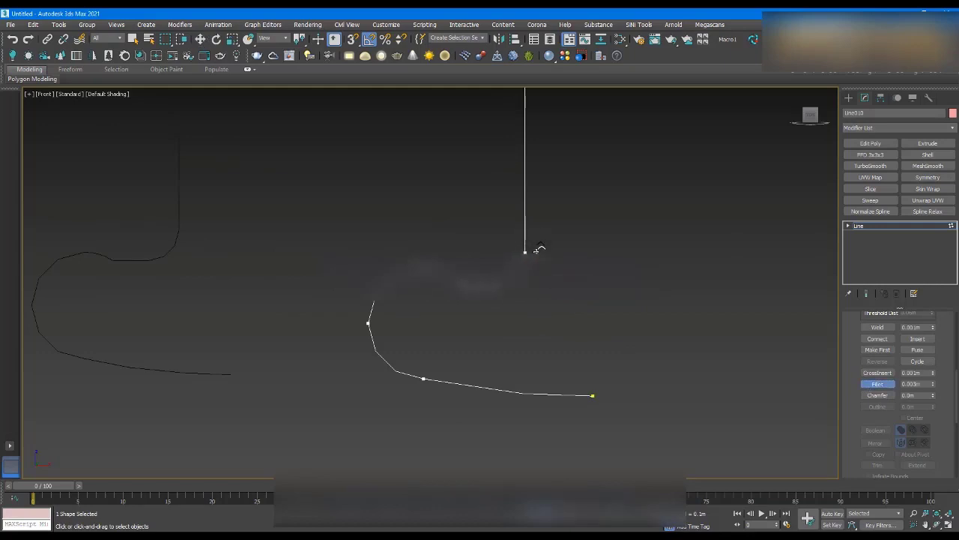
right_click(574, 218)
- Move the knob profile's stem vertices slightly outward toward the sloping line's end, narrowing the stem
scroll(548, 269, "down", 4)
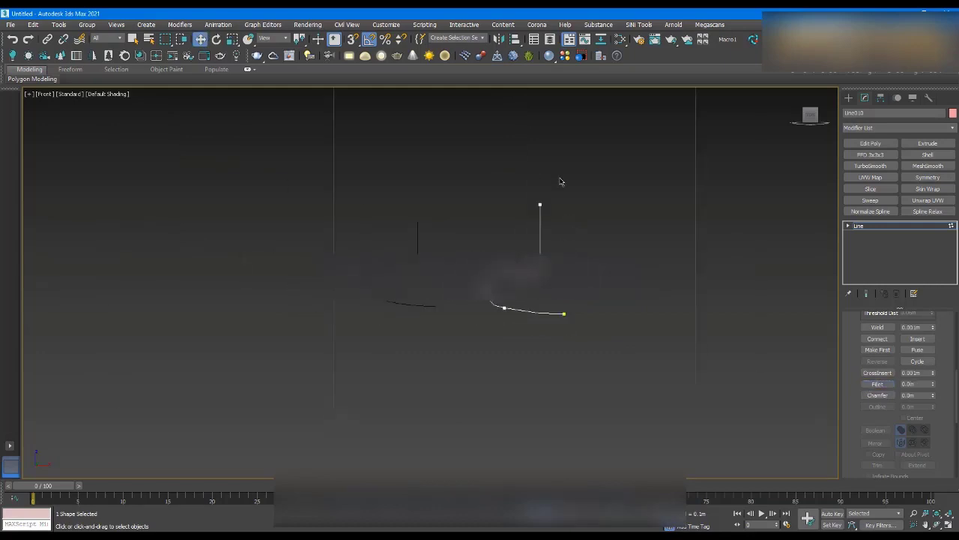
left_click(539, 204)
scroll(539, 202, "up", 3)
left_click(590, 240)
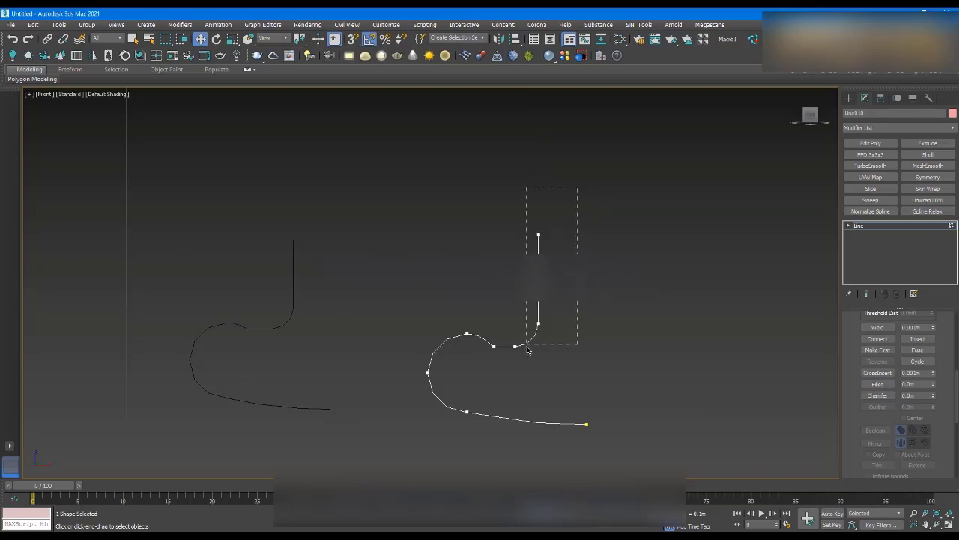
left_click_drag(556, 346, 564, 346)
left_click(632, 370)
- Revolve the profile into a knob with a Lathe modifier around the sloping line's outer end vertex
left_click_drag(620, 360, 574, 460)
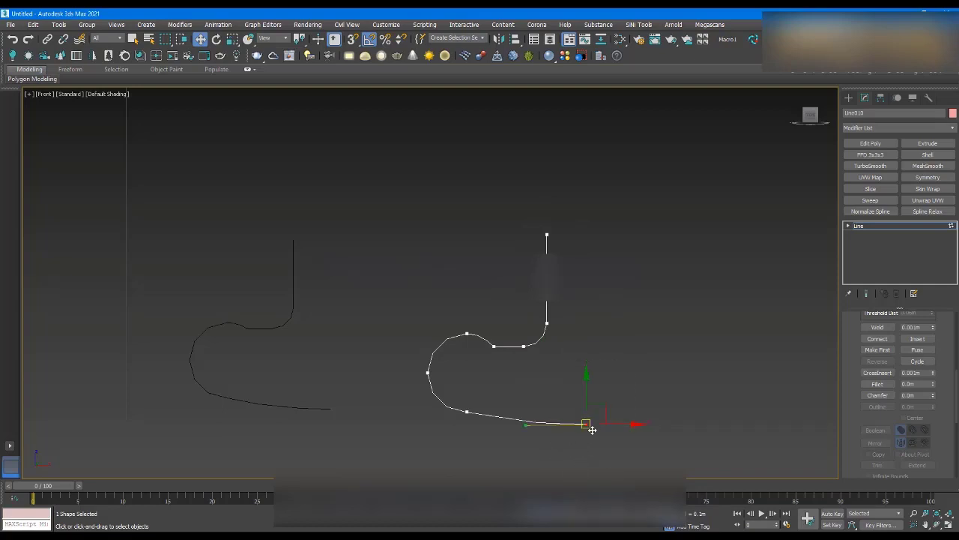
left_click(898, 130)
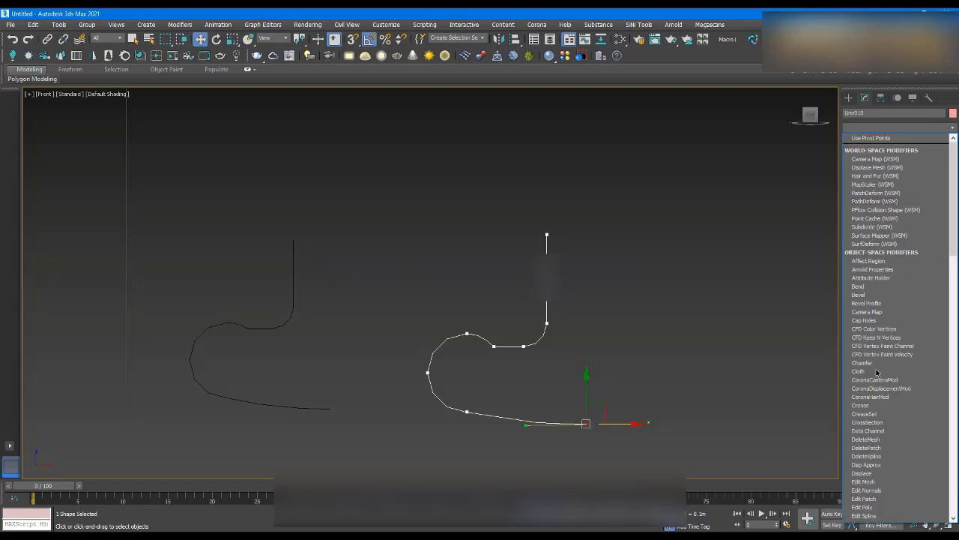
scroll(871, 410, "down", 2)
scroll(871, 409, "down", 5)
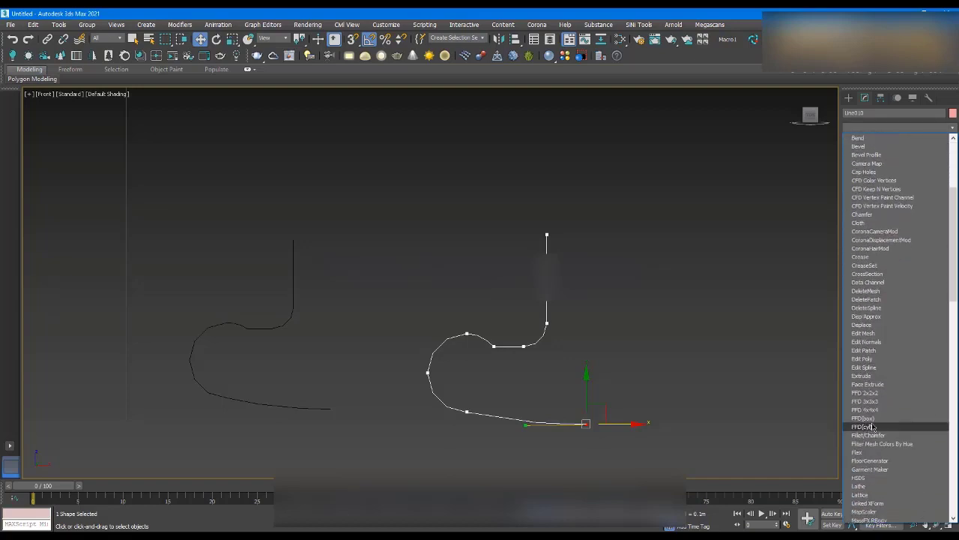
left_click(867, 461)
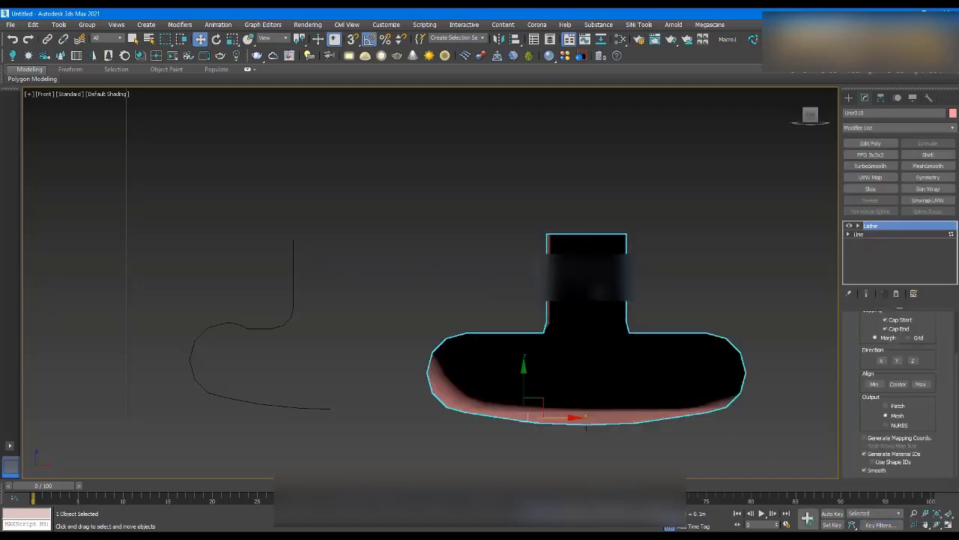
- Flip the normals of the lathed knob so its surfaces face outward
scroll(599, 291, "down", 5)
mouse_move(598, 291)
middle_mouse_down("alt")
mouse_move(576, 229)
mouse_move(597, 289)
middle_mouse_up("alt")
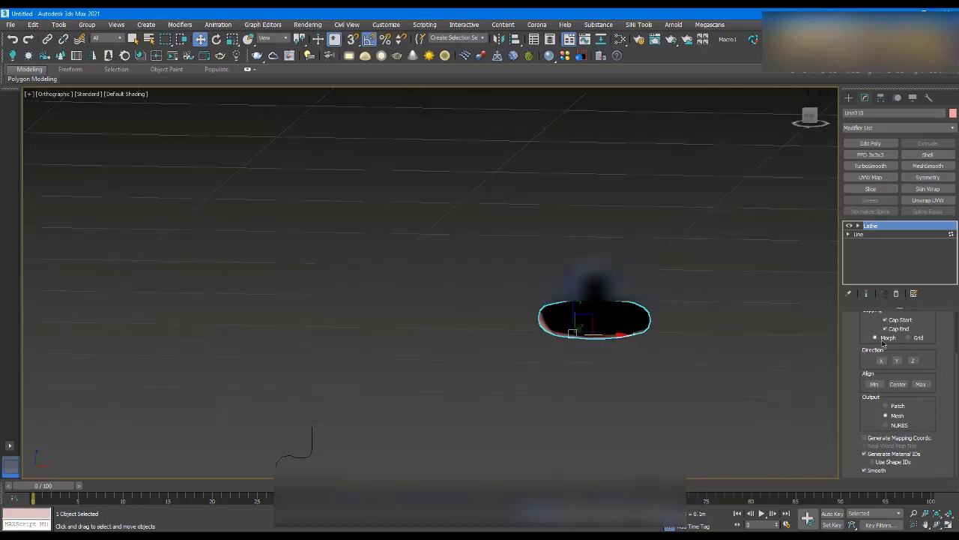
scroll(862, 360, "up", 2)
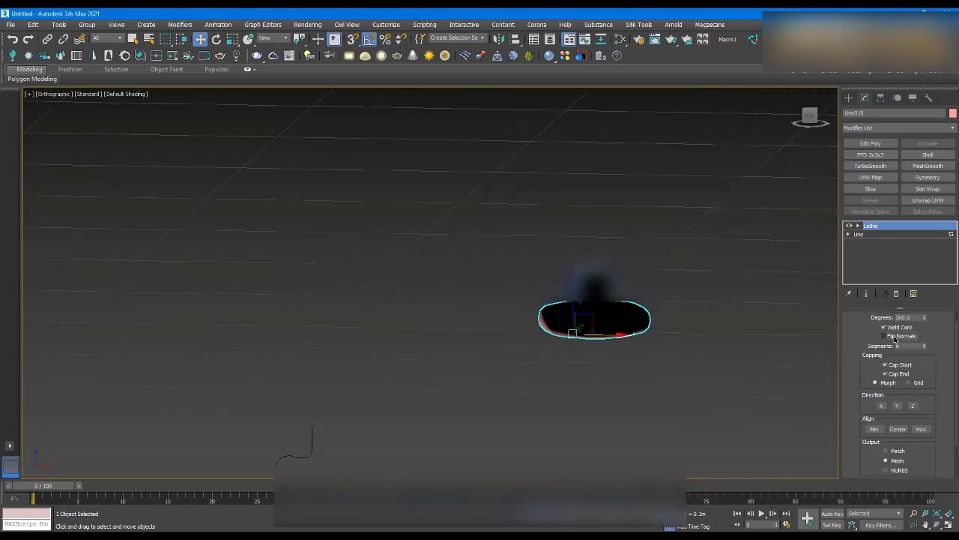
left_click(889, 335)
scroll(592, 314, "up", 5)
scroll(592, 315, "down", 5)
mouse_move(592, 315)
middle_mouse_down("alt")
mouse_move(554, 354)
mouse_move(553, 229)
mouse_move(556, 306)
middle_mouse_up("alt")
key("F4")
key("F4")
key("F4")
key("F4")
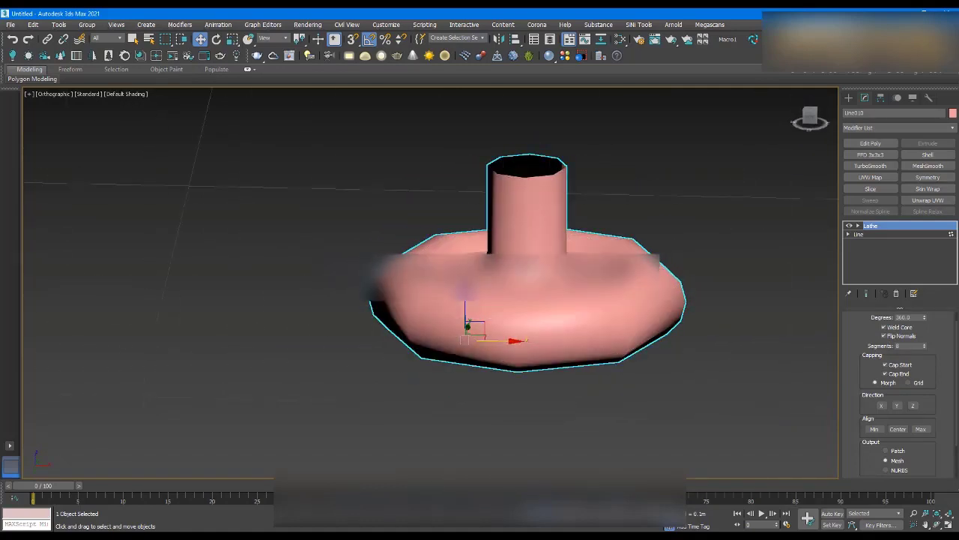
- Add an Edit Poly modifier to the knob and clear the smoothing groups of all its polygons
left_click(855, 145)
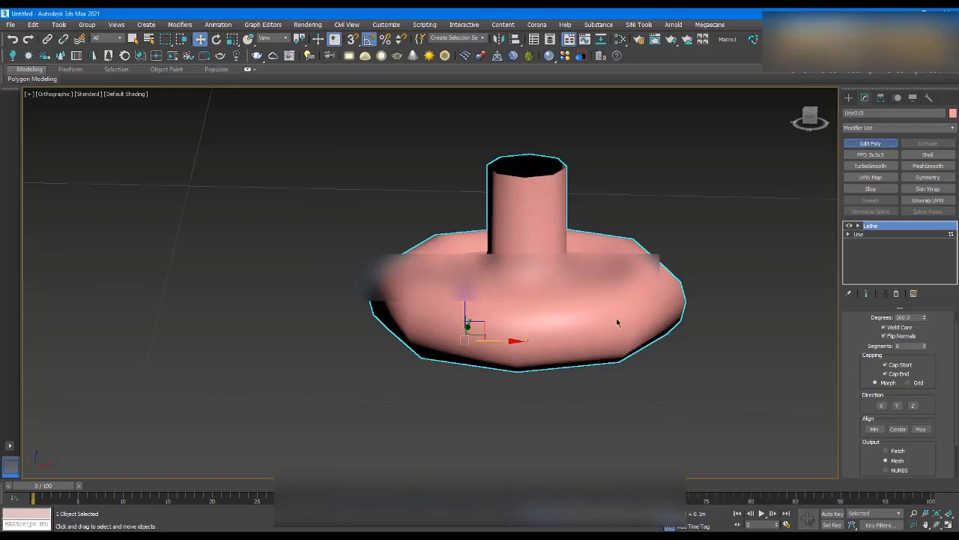
middle_click_drag(590, 202, 591, 254, "alt")
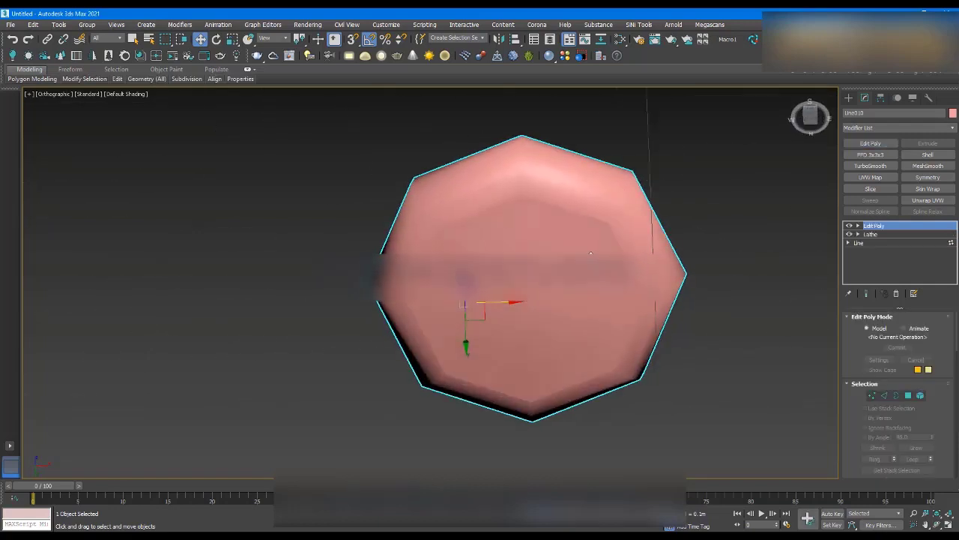
key("F4")
key("ctrl+a")
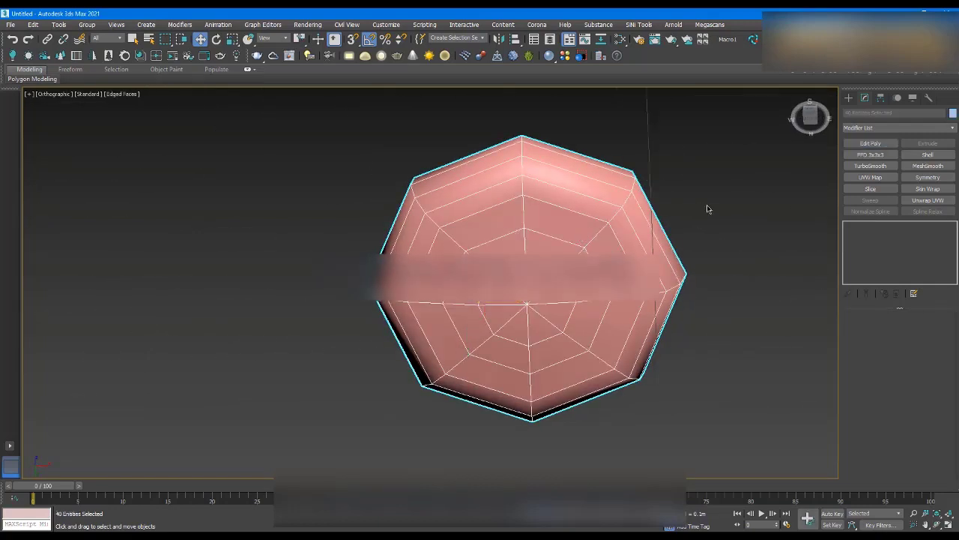
key("ctrl+z")
key("4")
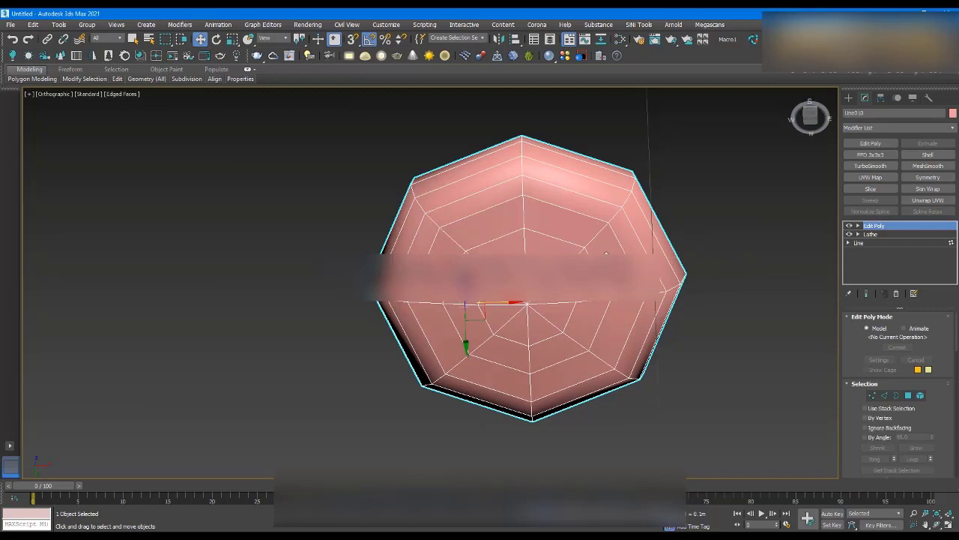
key("ctrl+a")
scroll(944, 406, "down", 15)
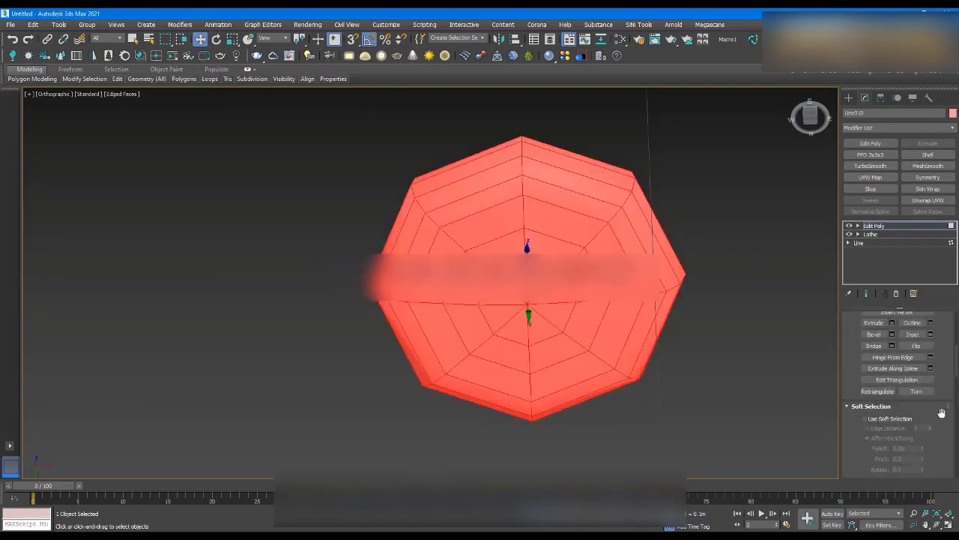
scroll(946, 409, "down", 10)
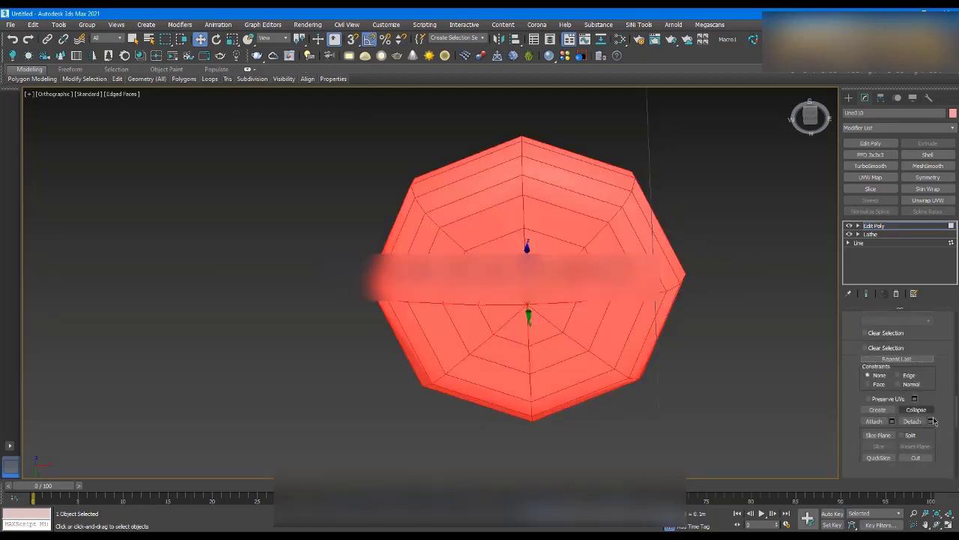
left_click(916, 459)
key("ctrl+d")
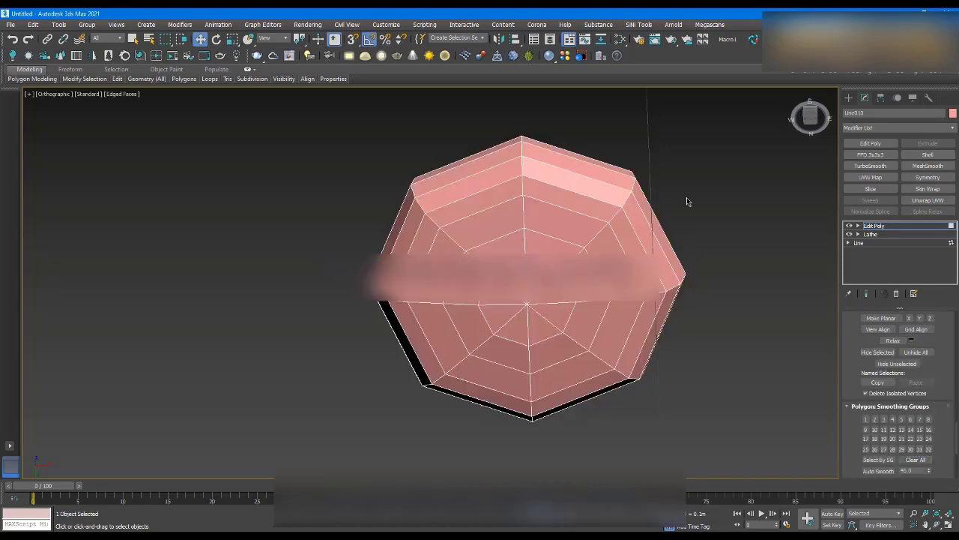
- Extrude the edge loop around the rim of the knob's face inward with a 0.001 m width to form a narrow groove
middle_click_drag(660, 300, 677, 274, "alt")
middle_click_drag(557, 306, 518, 211, "alt")
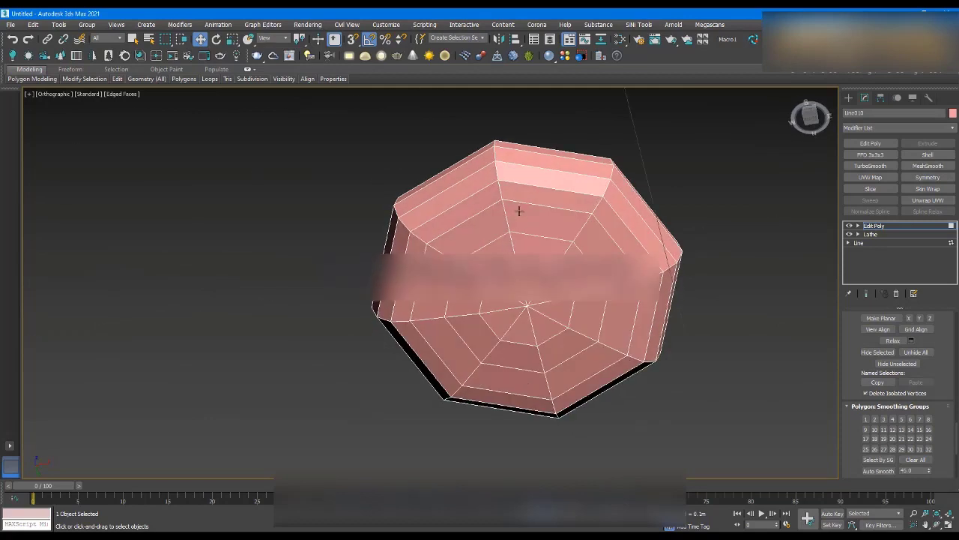
key("2")
left_click(521, 201)
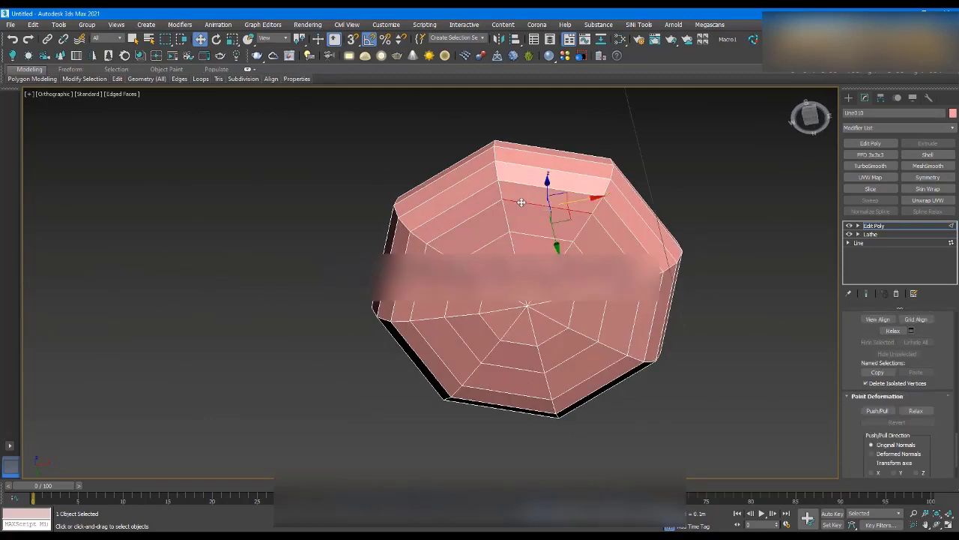
double_click(521, 201)
scroll(899, 405, "down", 10)
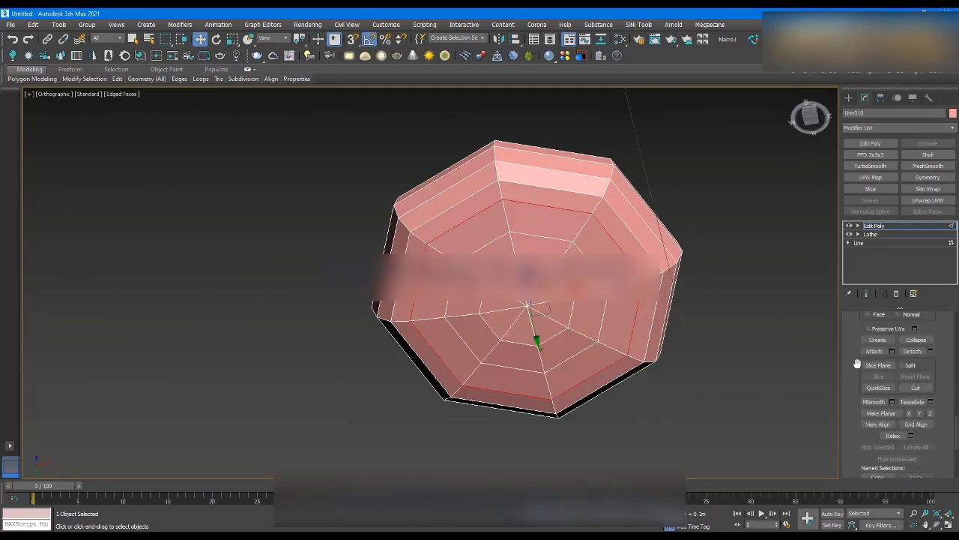
scroll(854, 365, "up", 3)
scroll(856, 390, "down", 6)
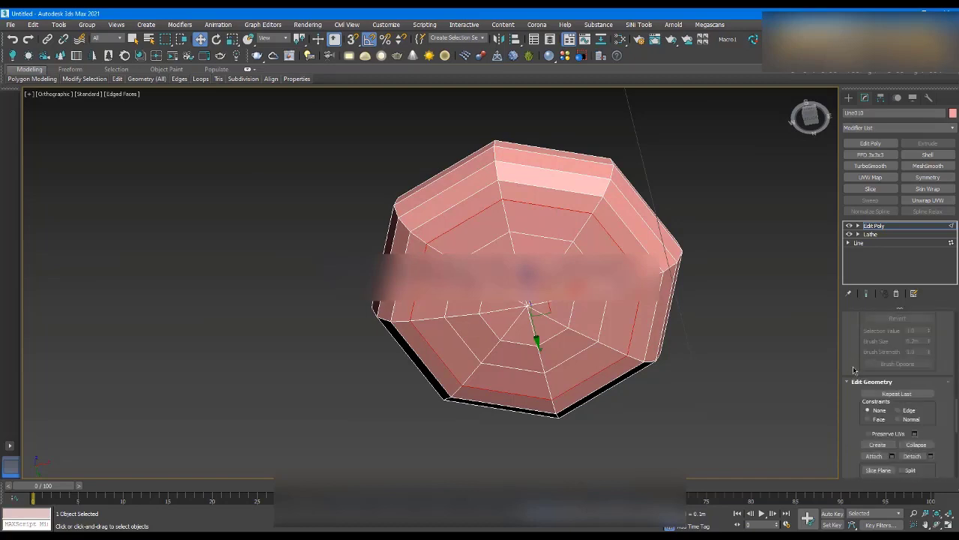
scroll(853, 399, "up", 10)
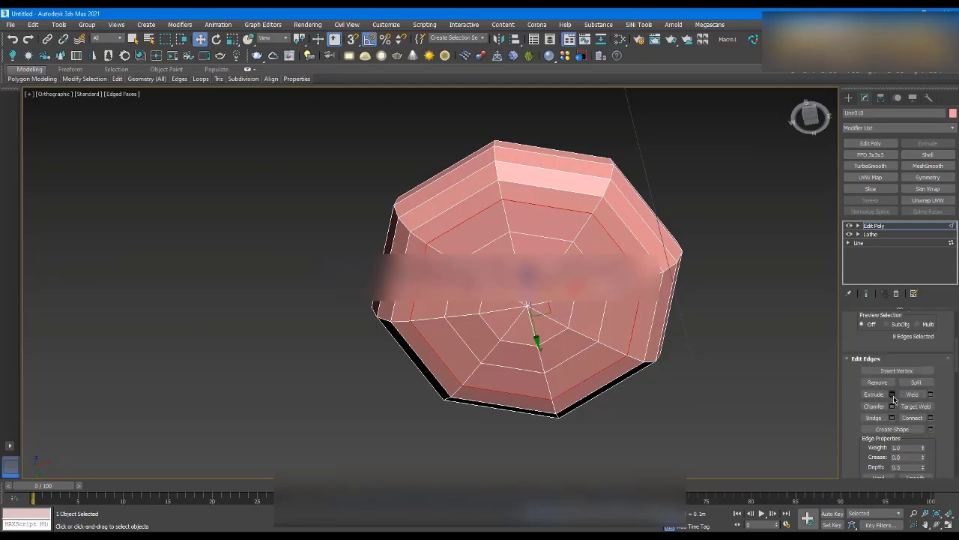
left_click(893, 395)
scroll(567, 225, "up", 4)
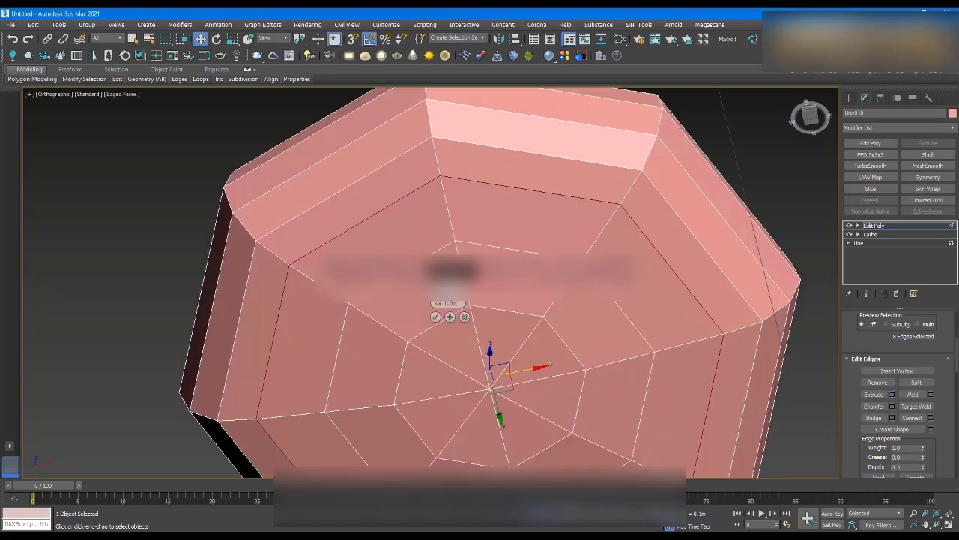
scroll(440, 303, "down", 3)
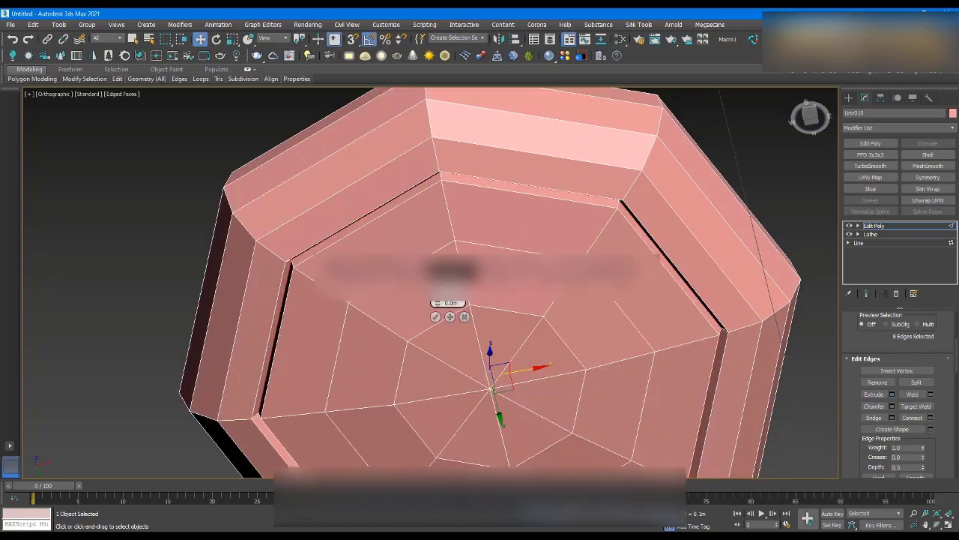
scroll(395, 243, "down", 3)
middle_click_drag(395, 243, 428, 308, "alt")
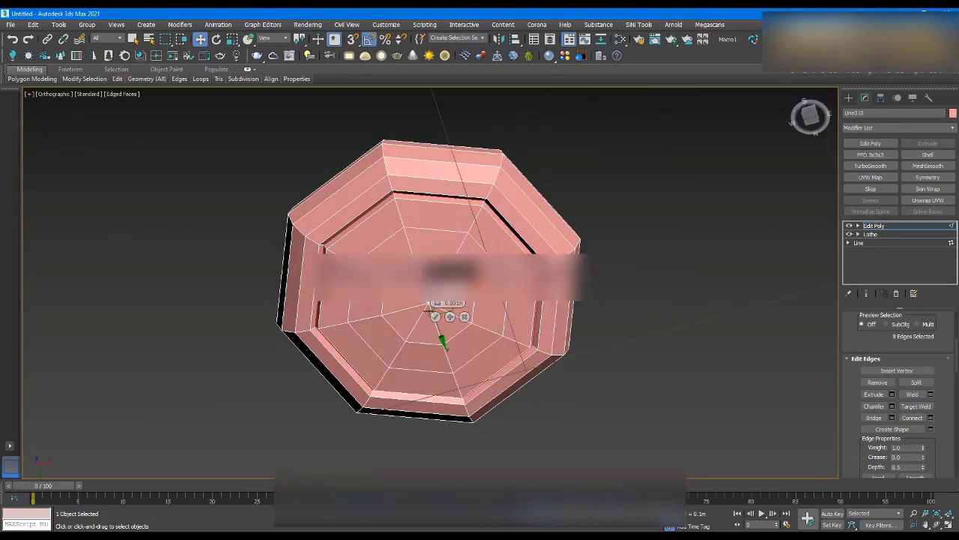
left_click(435, 316)
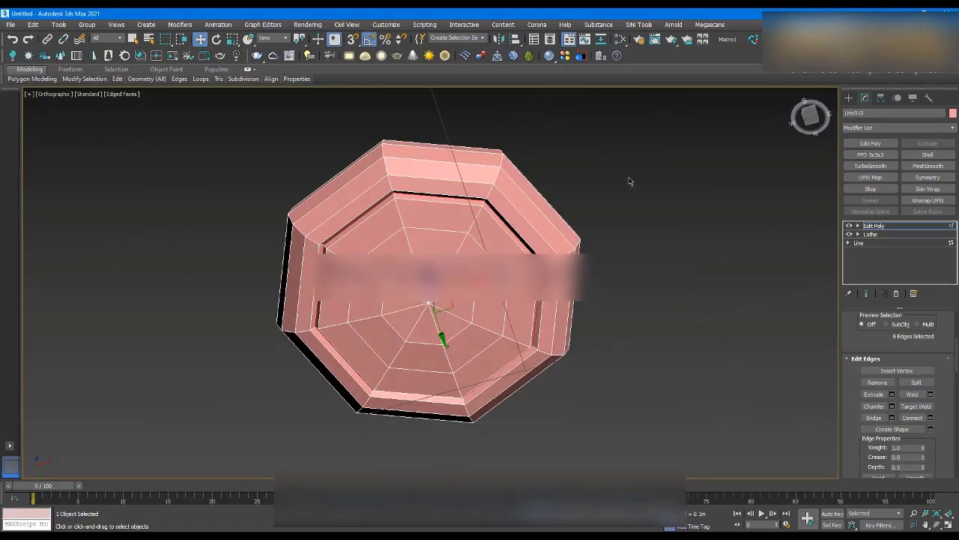
- Smooth the knob with a TurboSmooth modifier set to 3 iterations
left_click(877, 167)
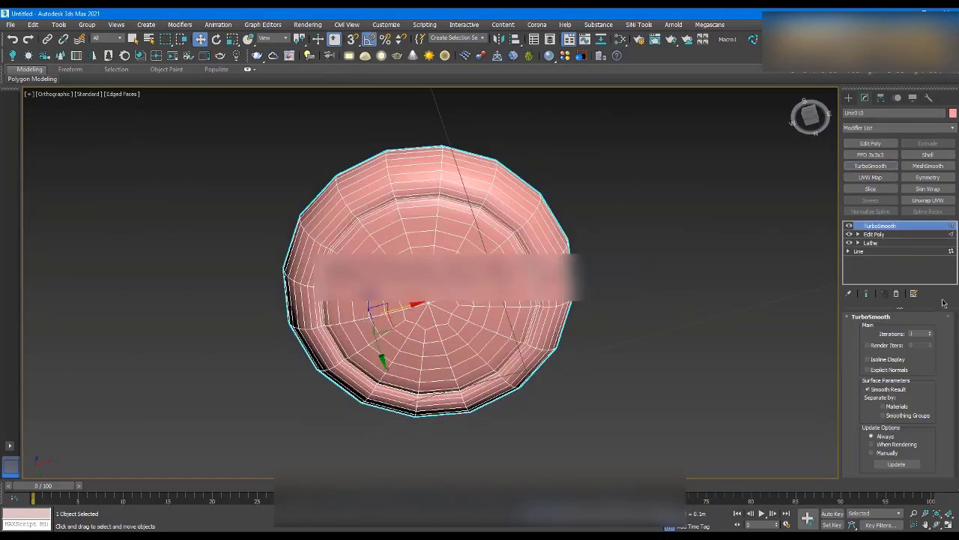
left_click(931, 332)
left_click(931, 332)
middle_click_drag(676, 234, 686, 271, "alt")
scroll(686, 272, "up", 1)
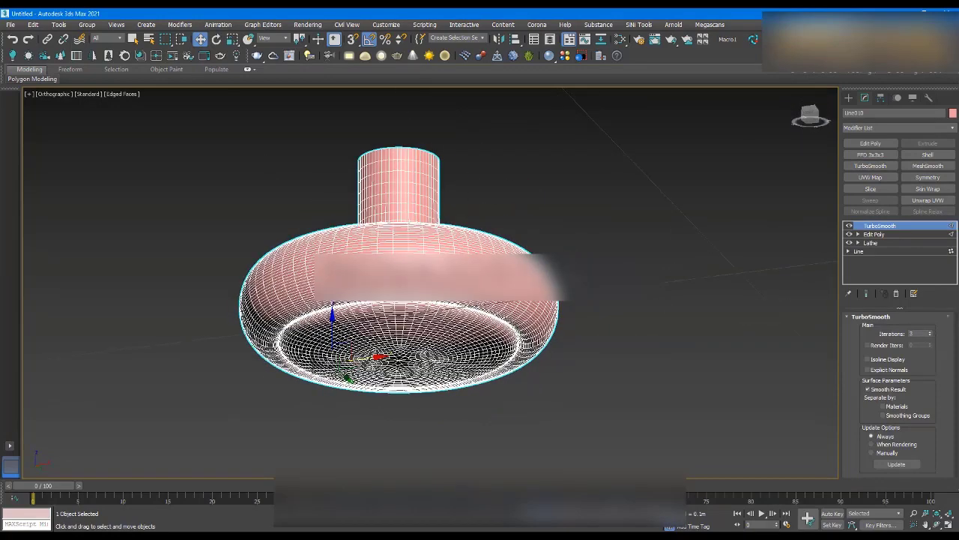
- Rotate the knob about its X axis so the grooved face points to the front
scroll(425, 315, "down", 3)
key("e")
middle_click_drag(425, 315, 442, 364, "alt")
scroll(442, 365, "down", 3)
left_click_drag(377, 341, 378, 303)
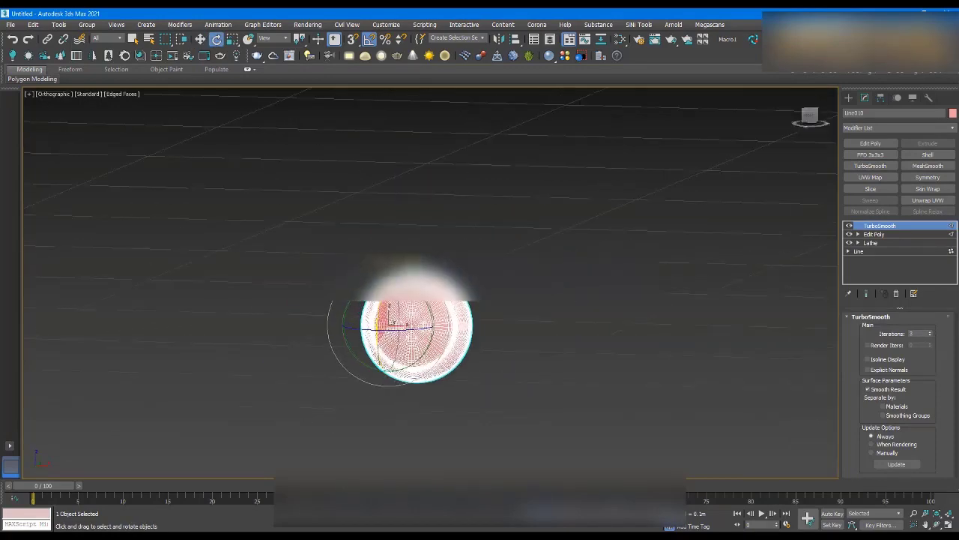
key("w")
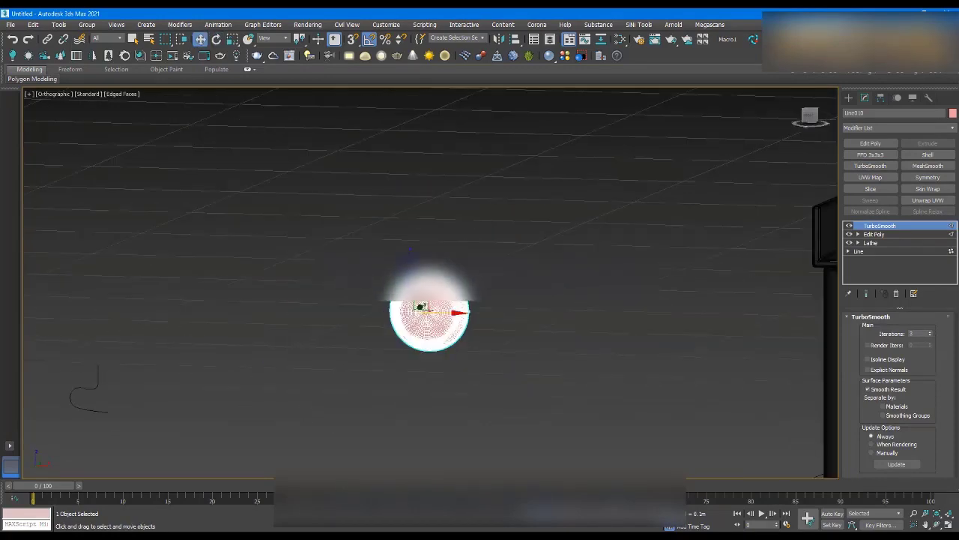
- Hide the edge display and examine the groove on the smoothed knob's face up close
key("F4")
scroll(419, 330, "up", 5)
scroll(441, 316, "down", 8)
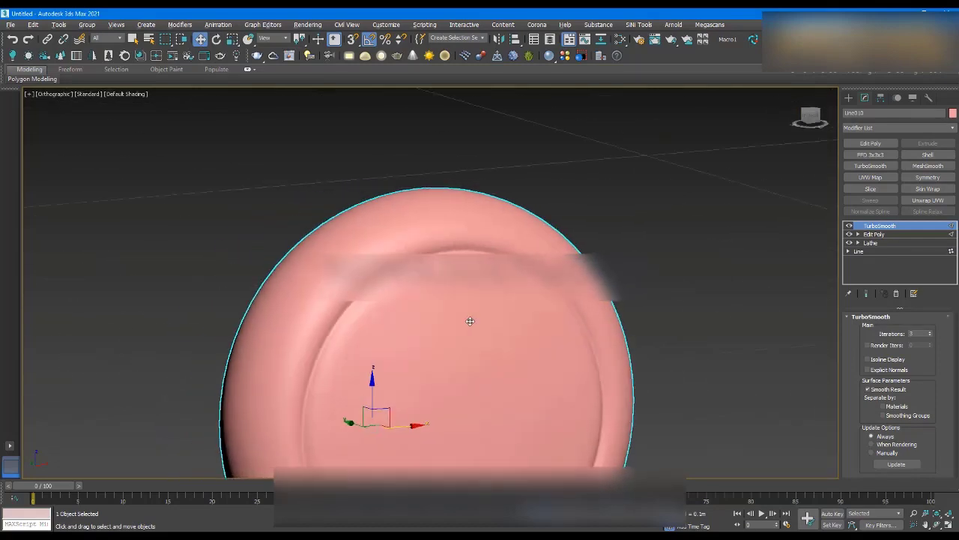
scroll(465, 227, "down", 2)
scroll(465, 227, "up", 8)
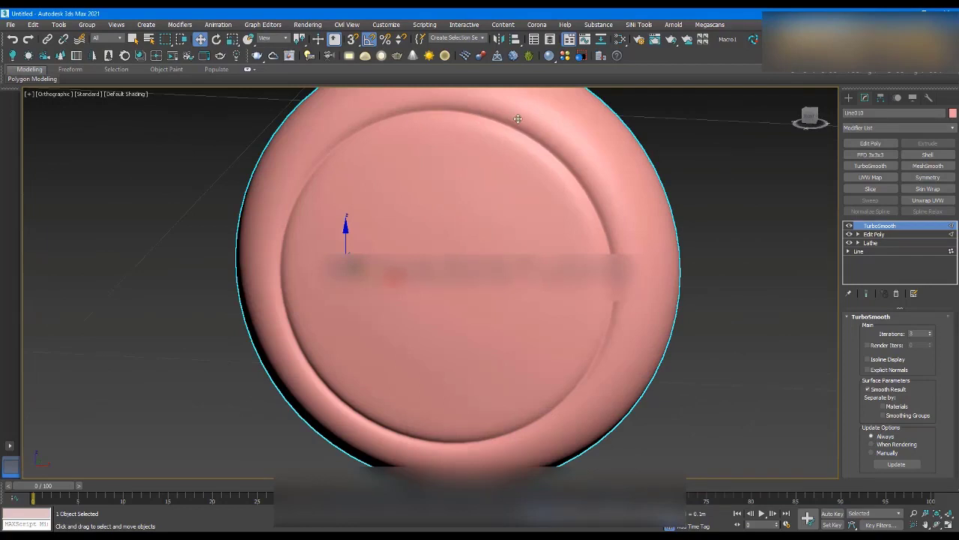
scroll(430, 149, "down", 2)
scroll(448, 172, "up", 4)
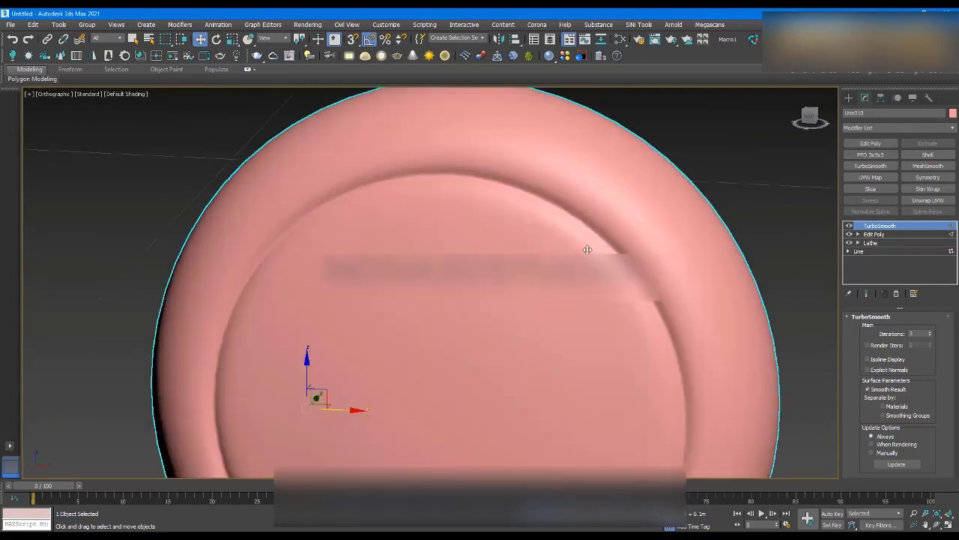
- Connect the ring of edges just inside the groove on the knob's face to add one supporting edge loop
left_click(892, 234)
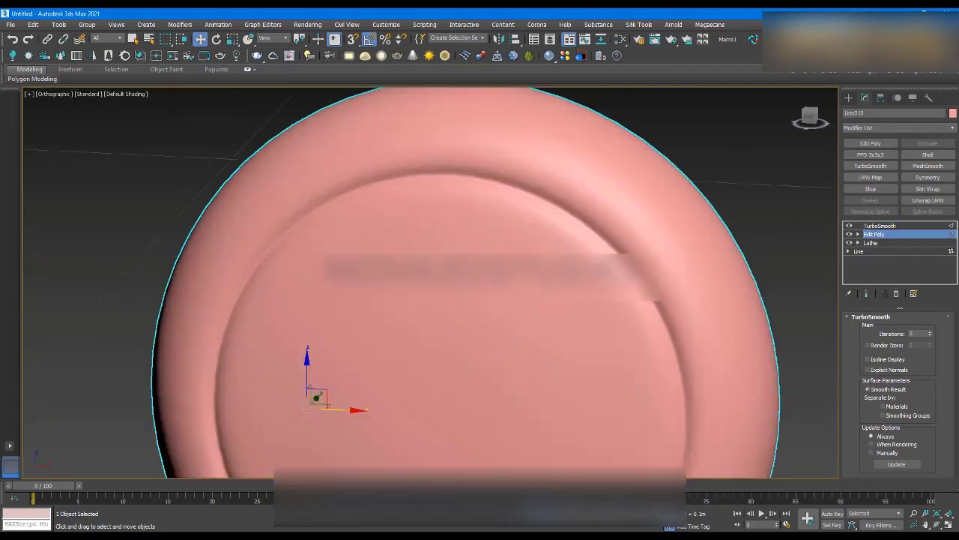
scroll(525, 230, "down", 3)
left_click(517, 229)
scroll(513, 218, "up", 6)
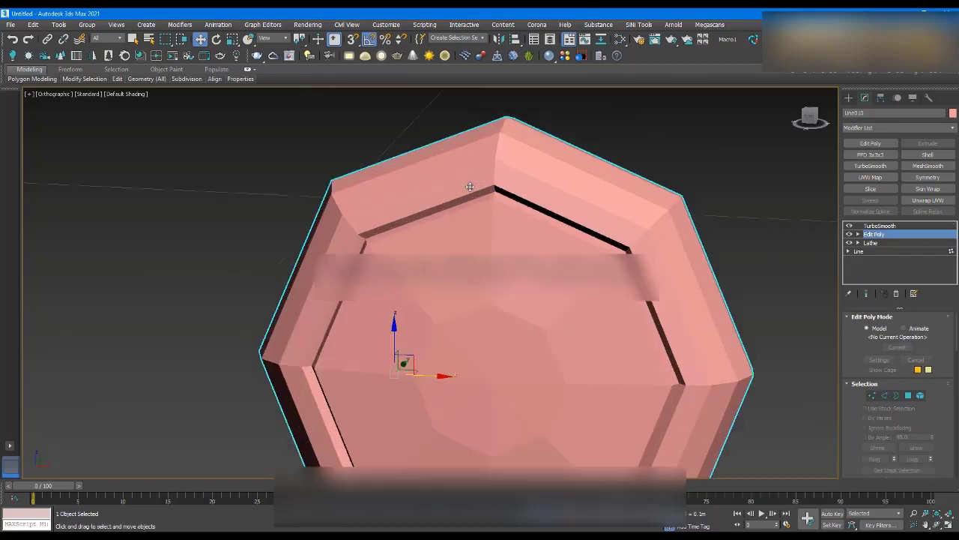
key("2")
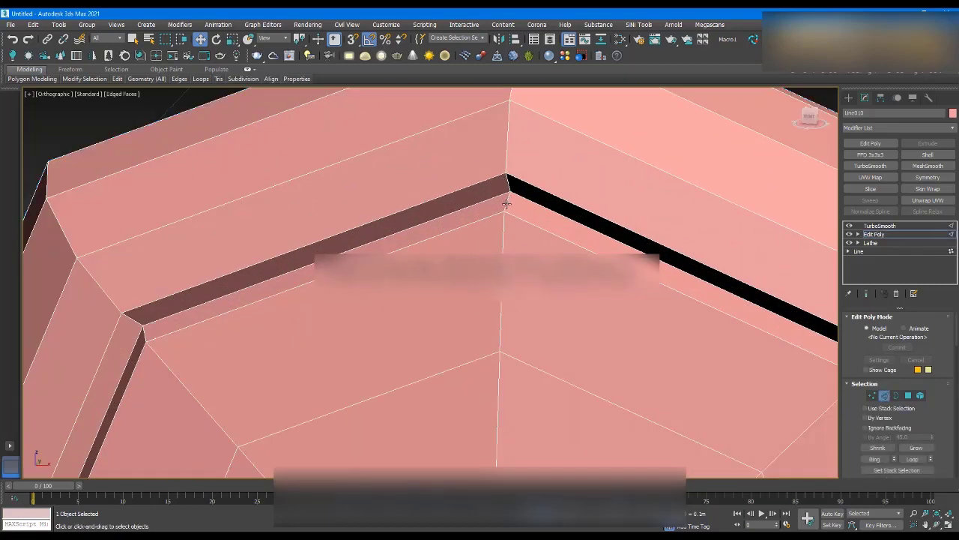
scroll(480, 201, "down", 5)
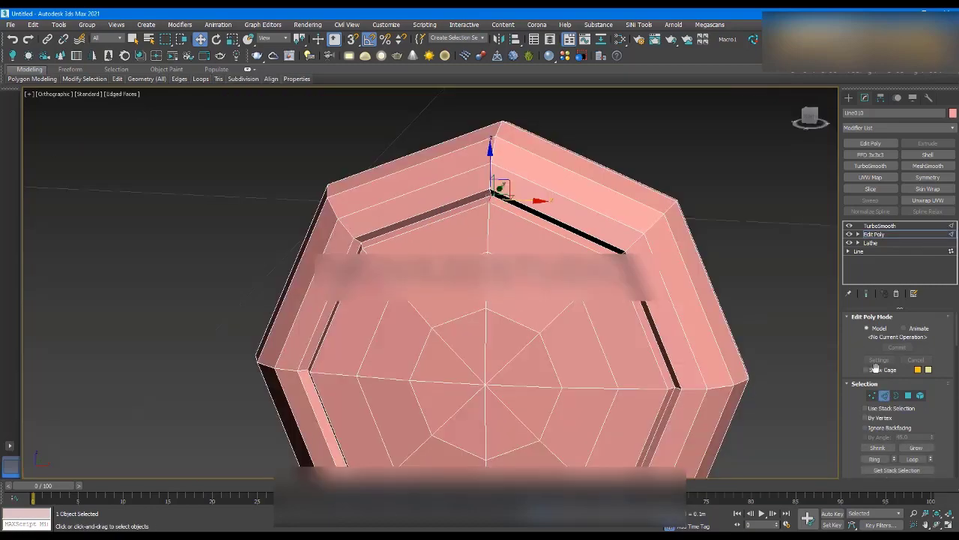
left_click(867, 459)
scroll(899, 442, "down", 5)
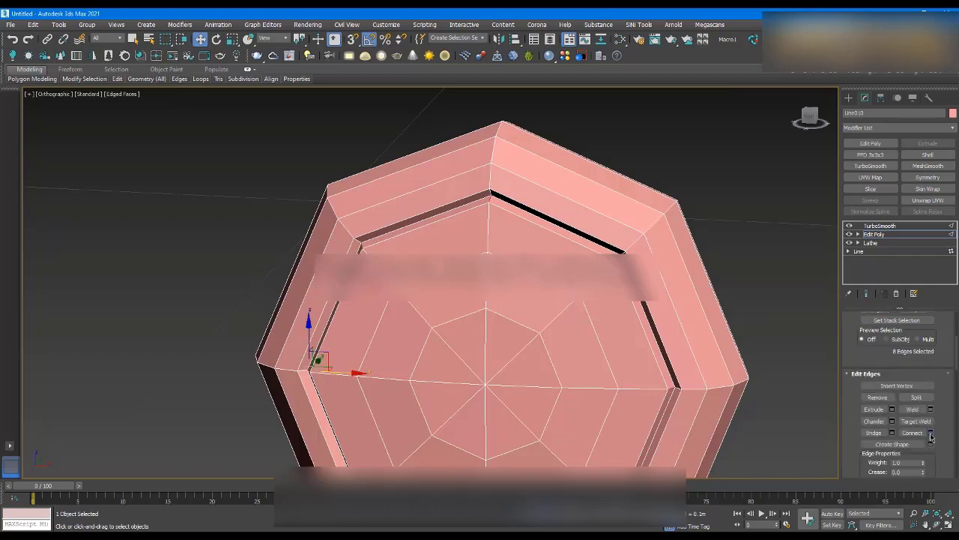
left_click(931, 433)
scroll(527, 218, "up", 5)
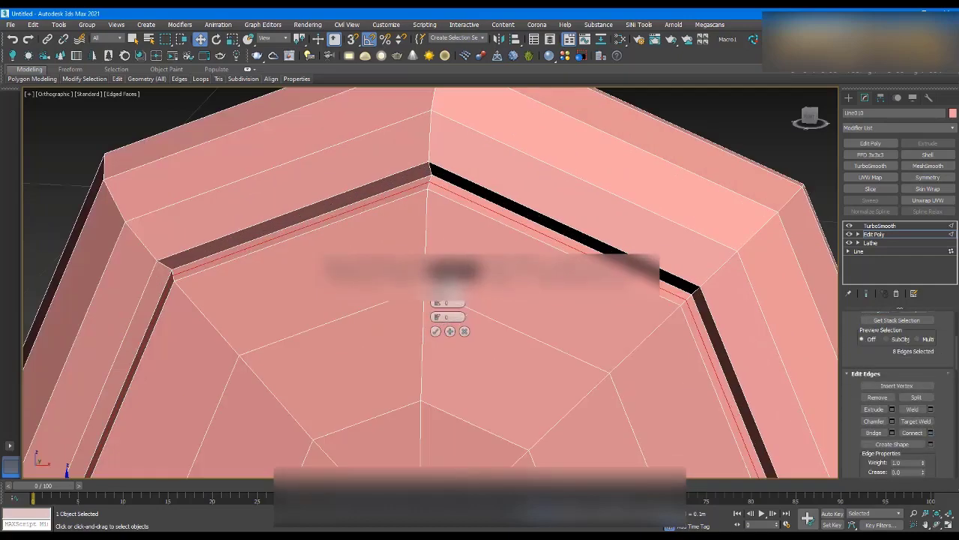
left_click(439, 288)
left_click(438, 290)
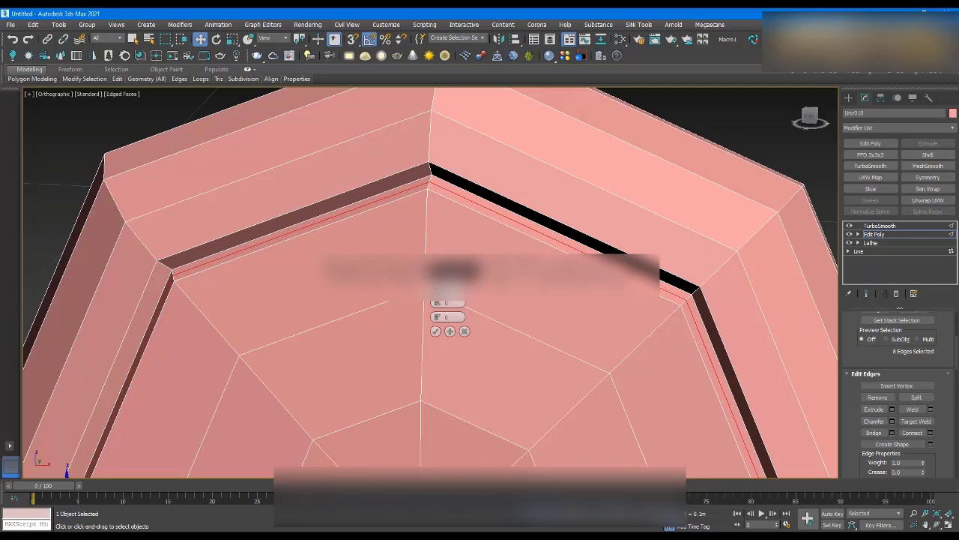
left_click(436, 331)
- Connect the edge ring along the groove's wall to add another loop, and return to the TurboSmooth result without displayed edges
middle_click_drag(444, 218, 428, 163, "alt")
left_click(430, 161)
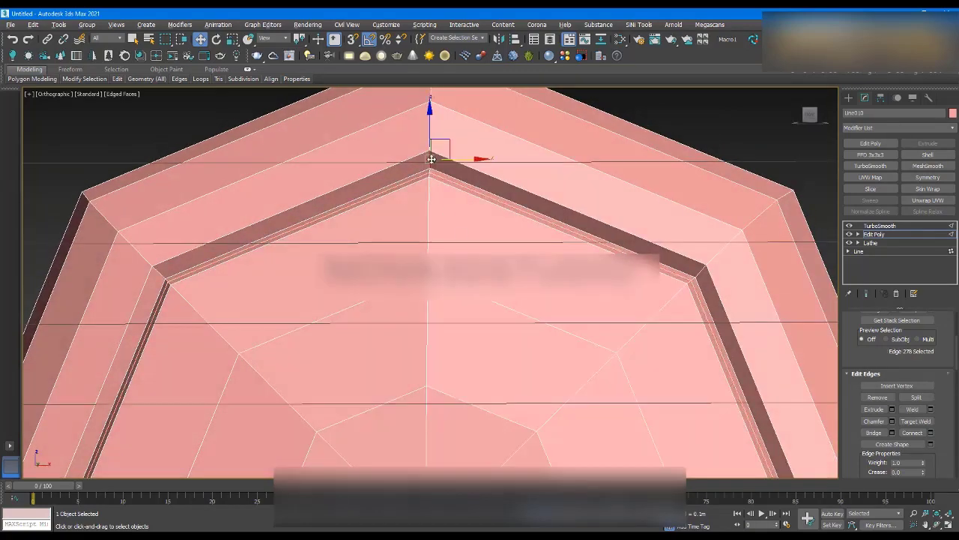
left_click(699, 272)
left_click(430, 158)
scroll(853, 384, "up", 3)
left_click(874, 415)
scroll(877, 405, "down", 4)
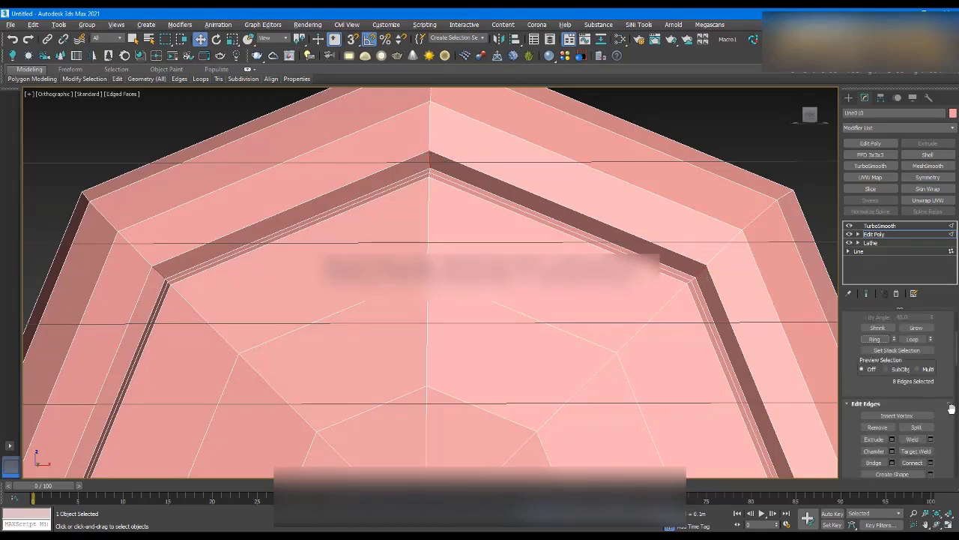
left_click(878, 391)
left_click(435, 330)
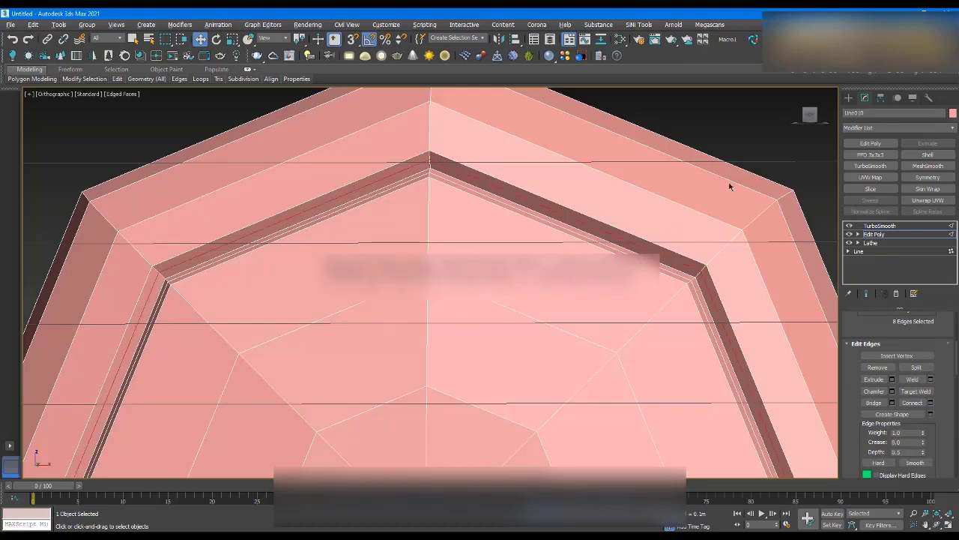
left_click(750, 132)
left_click(871, 226)
key("F4")
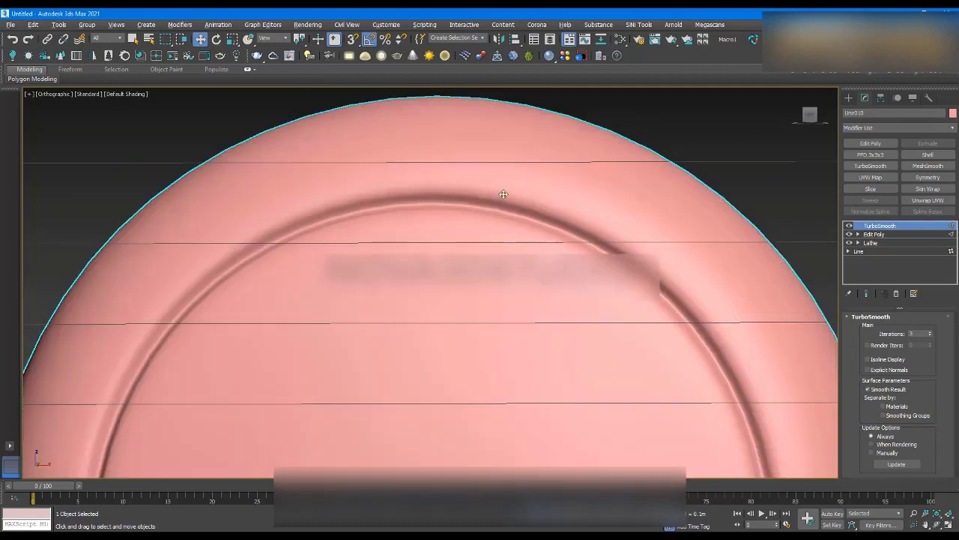
- Move the knob in the front view onto the middle of the cabinet's drawer front
scroll(439, 180, "down", 6)
middle_click_drag(438, 180, 516, 231, "alt")
scroll(515, 231, "down", 3)
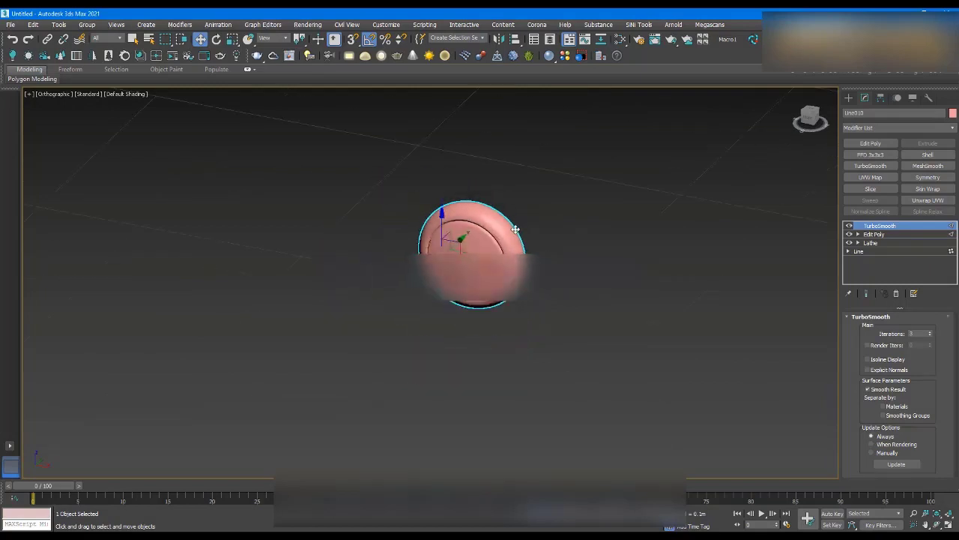
key("f")
key("z")
scroll(477, 250, "down", 10)
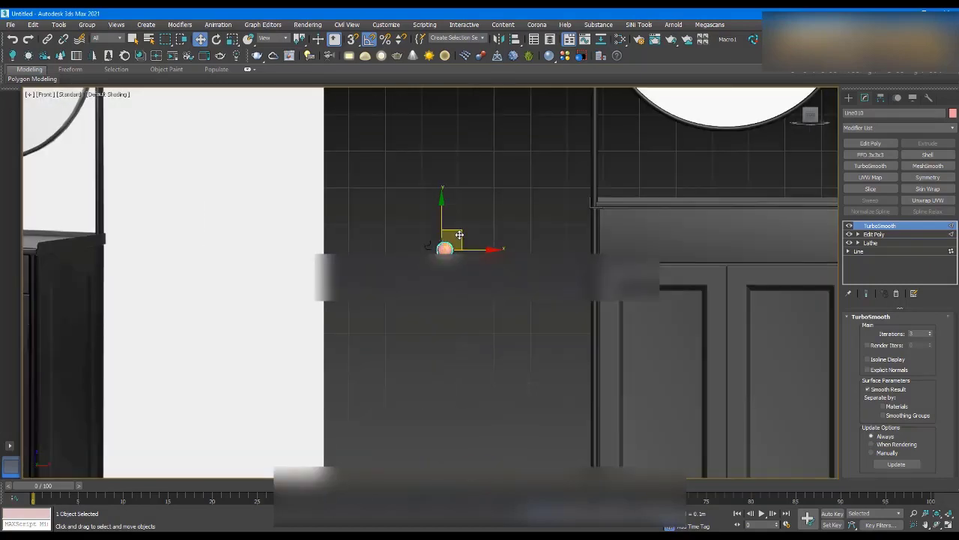
left_click_drag(450, 242, 744, 217)
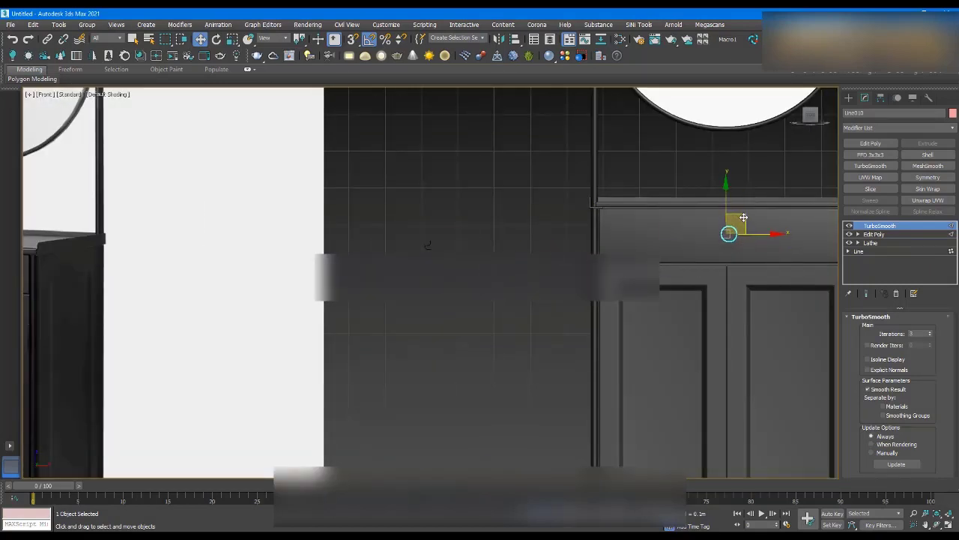
scroll(744, 226, "up", 5)
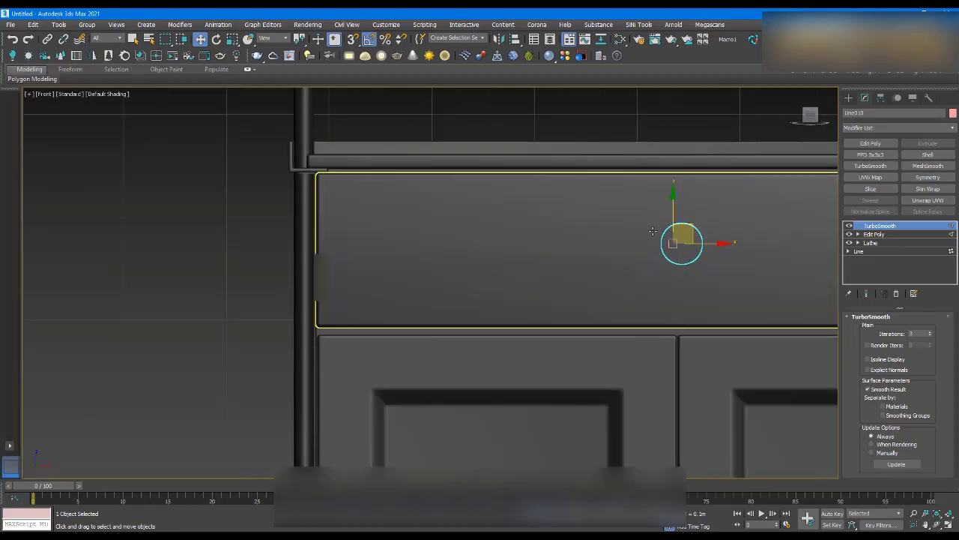
- Move the knob forward in the top view until its stem sinks into the drawer front
key("t")
key("z")
scroll(464, 223, "down", 5)
scroll(466, 180, "down", 12)
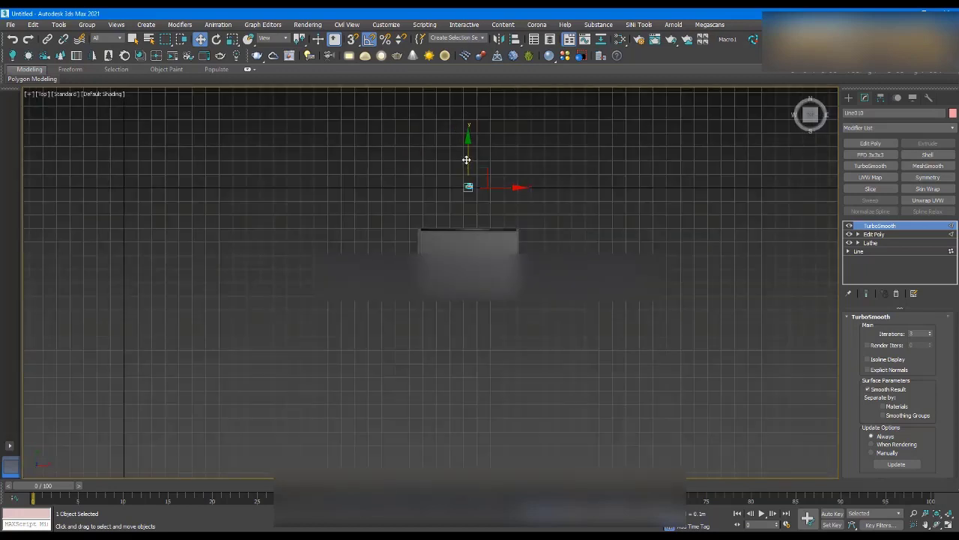
left_click_drag(468, 161, 470, 271)
scroll(472, 288, "up", 4)
scroll(473, 303, "up", 8)
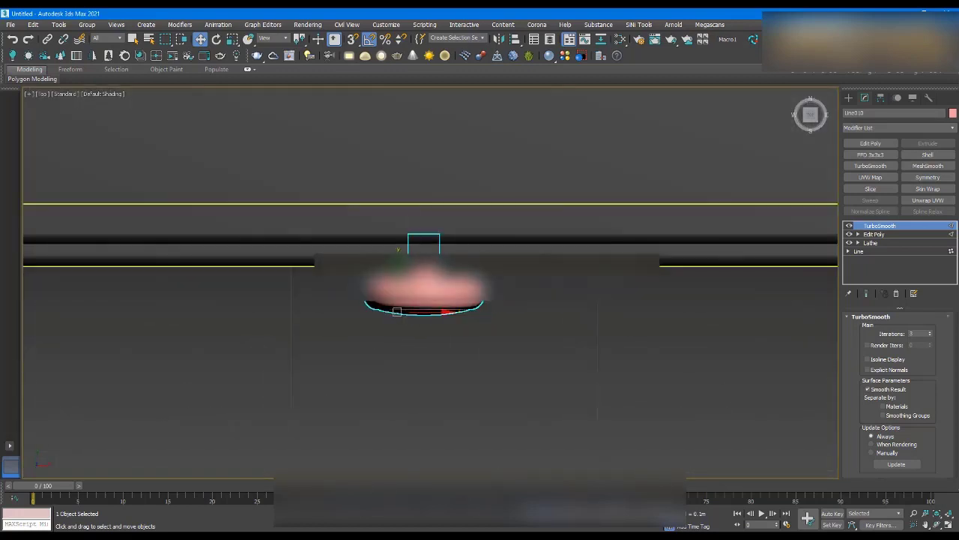
middle_click_drag(467, 296, 384, 254, "alt")
- Clone the drawer knob onto the left door, on the upper part of the frame beside the gap between the doors
key("f")
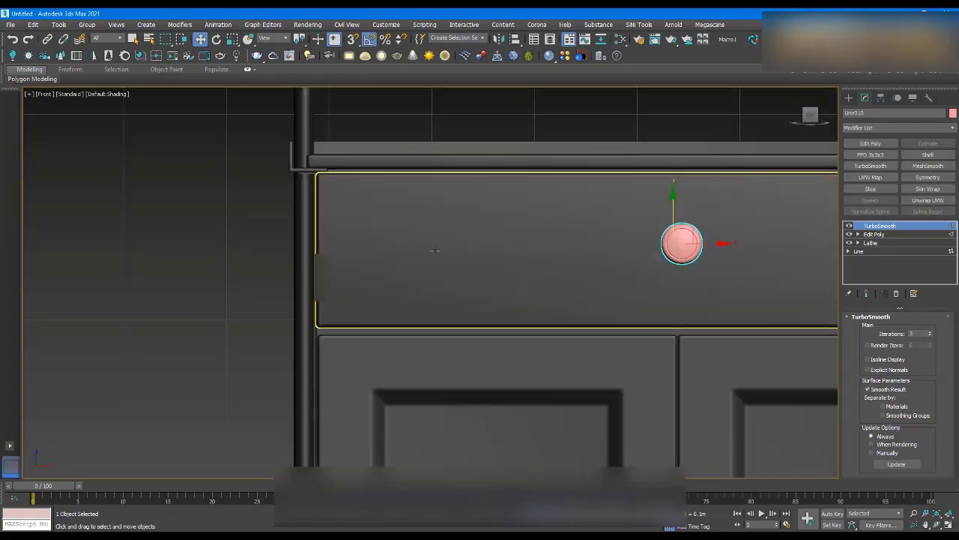
key("z")
scroll(464, 215, "down", 10)
left_click_drag(476, 200, 448, 333, "shift")
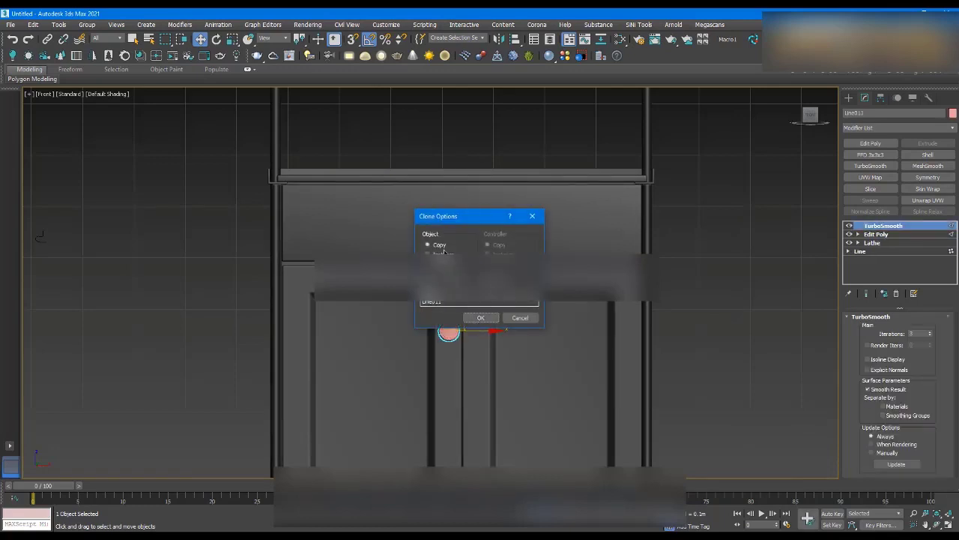
left_click(476, 318)
scroll(471, 323, "up", 5)
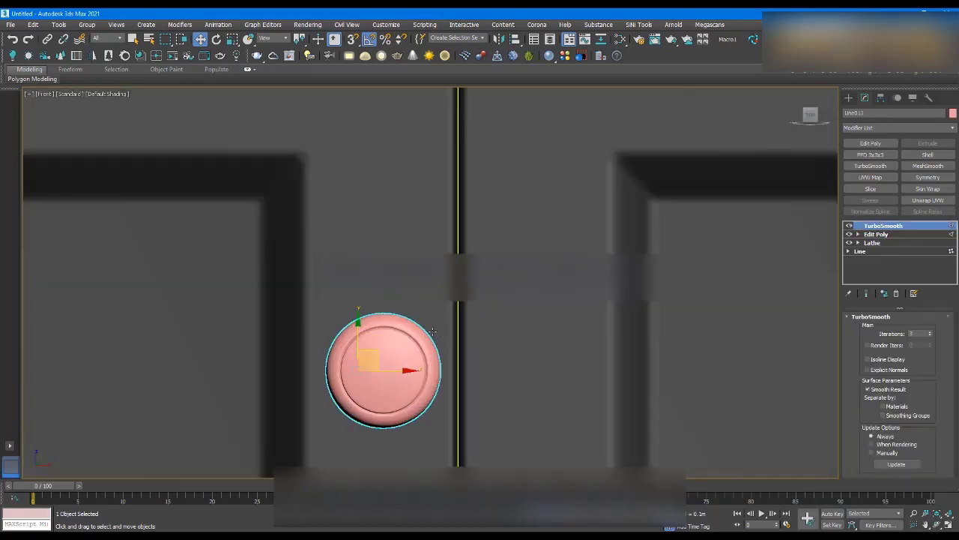
- Scale the drawer knob and the door knob down slightly together, each about its own centre, using the Local coordinate system
key("r")
scroll(401, 332, "down", 5)
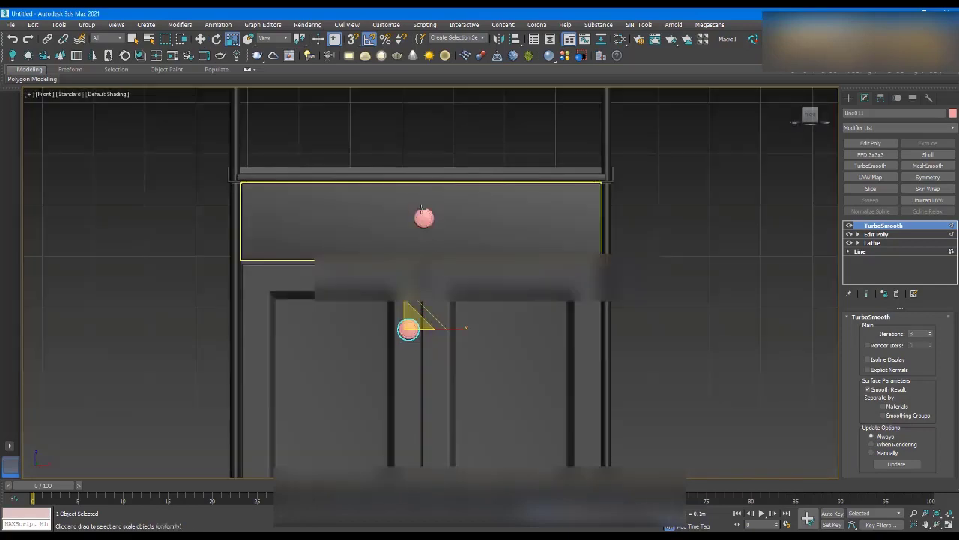
left_click(422, 217, "ctrl")
scroll(422, 240, "up", 2)
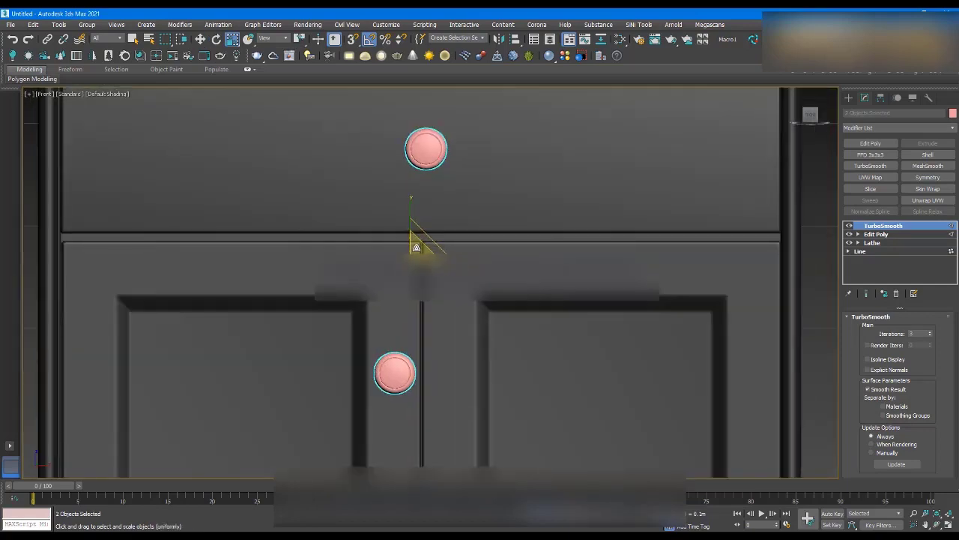
left_click(426, 242)
key("ctrl+z")
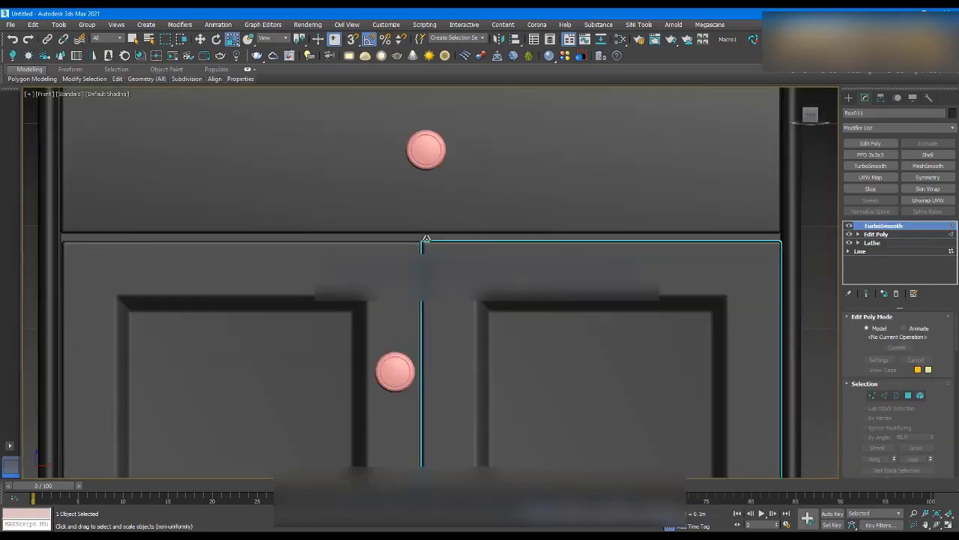
left_click(262, 25)
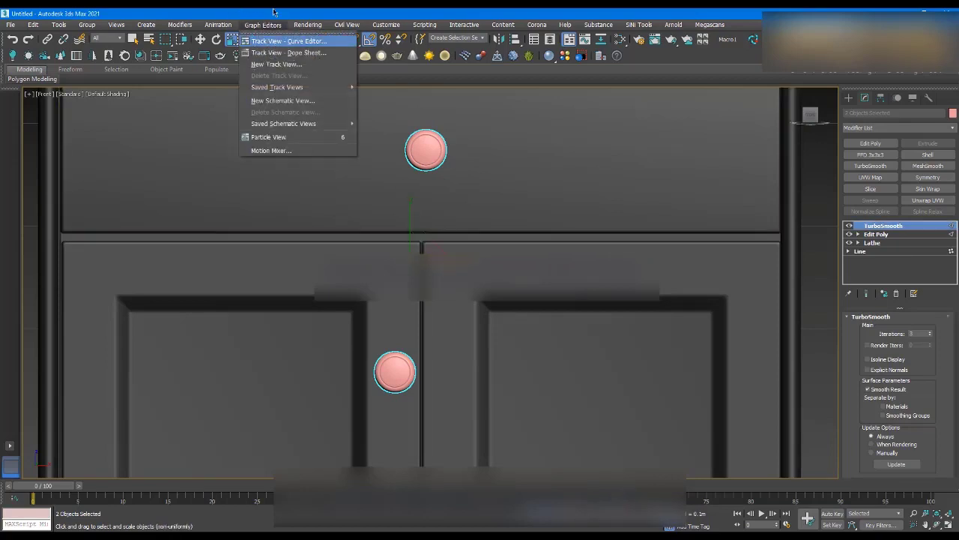
left_click(262, 25)
left_click(273, 38)
left_click(264, 73)
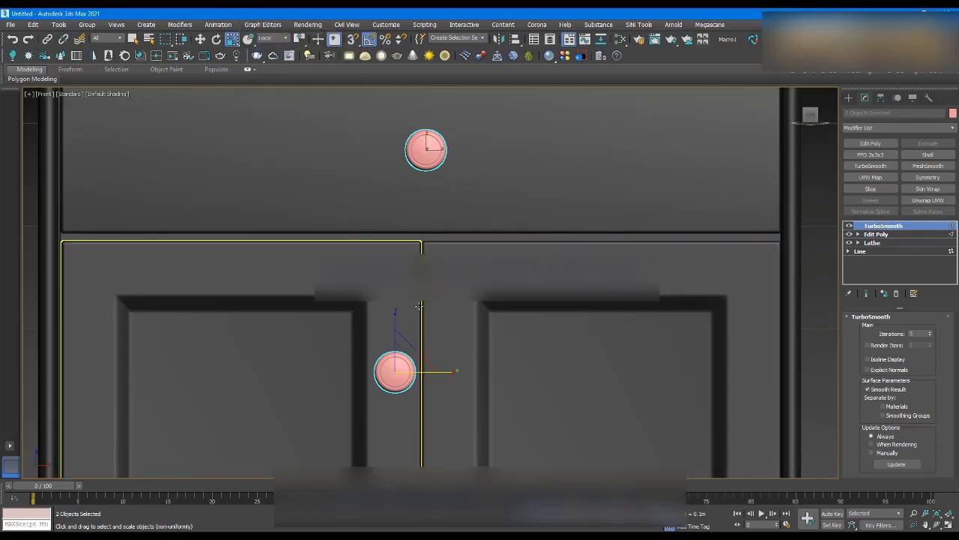
right_click(431, 142)
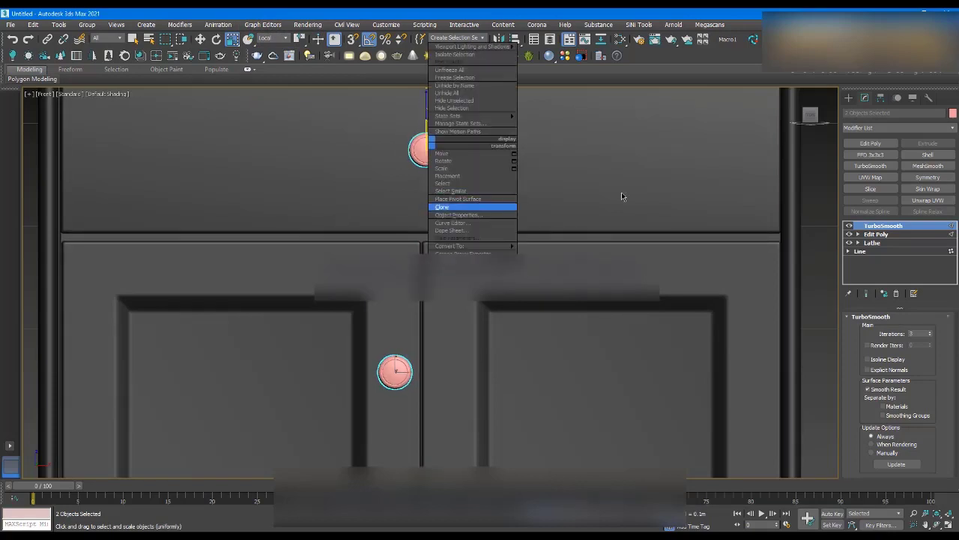
left_click(817, 197)
left_click(823, 198)
- Clone the left door's knob as an instance straight across onto the right door's frame
left_click(400, 367)
key("w")
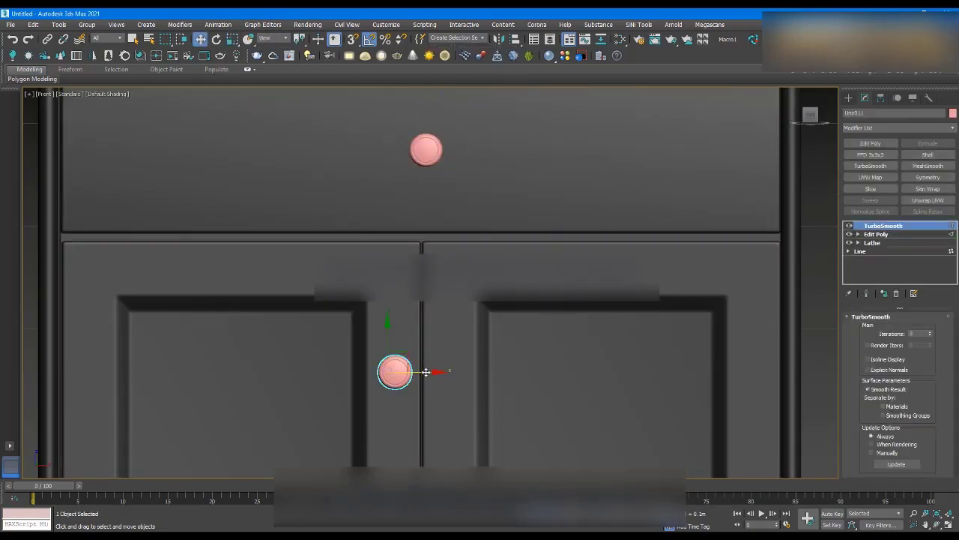
left_click_drag(425, 372, 481, 372, "shift")
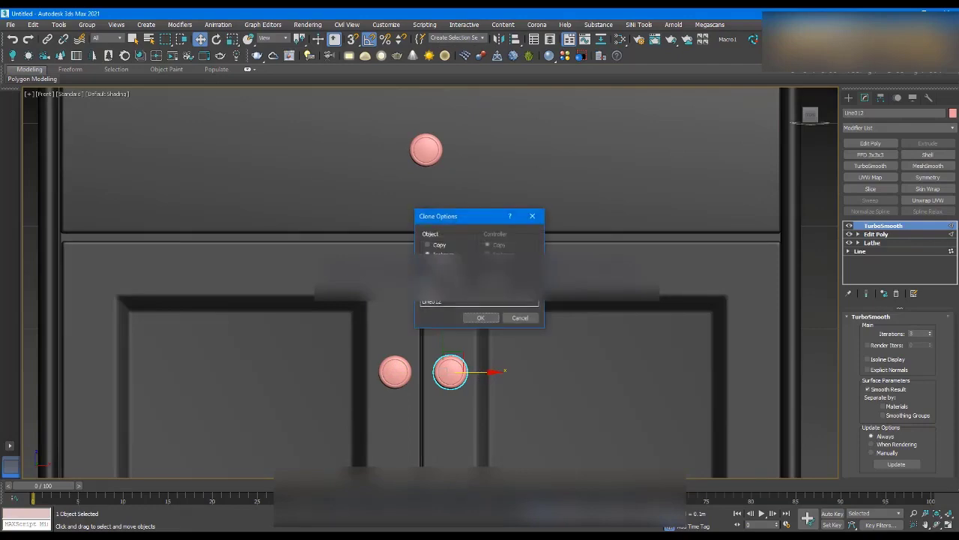
left_click(480, 317)
scroll(443, 381, "up", 4)
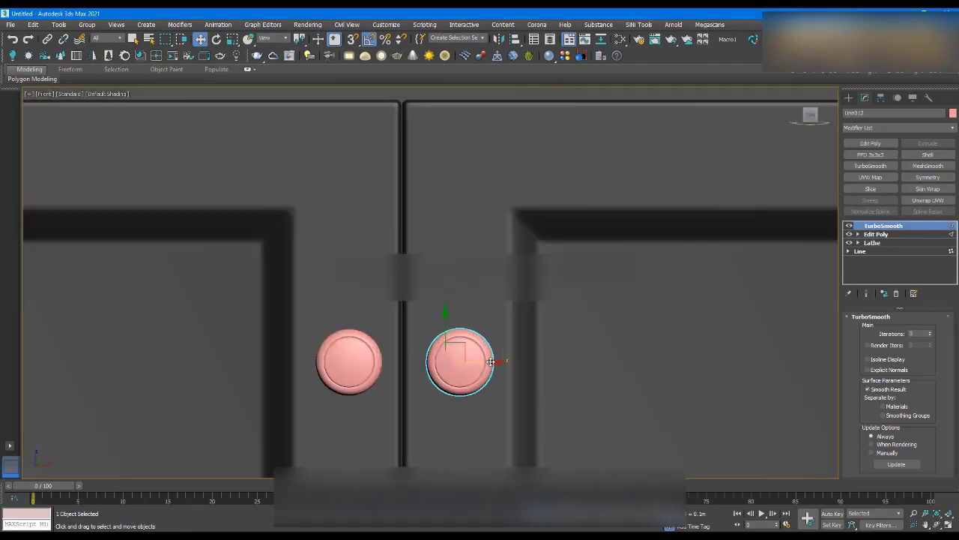
- Examine the cabinet's legs, the post ends beside the round mirror and the fitted knobs from an angled view
scroll(384, 243, "down", 5)
left_click(627, 211)
scroll(628, 211, "down", 4)
middle_click_drag(637, 220, 569, 246, "alt")
scroll(494, 405, "up", 8)
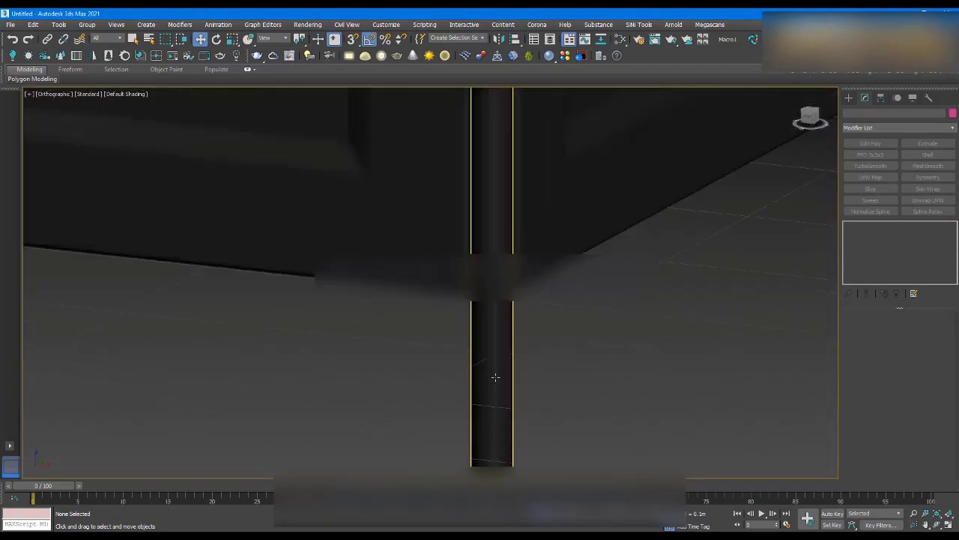
scroll(498, 399, "up", 4)
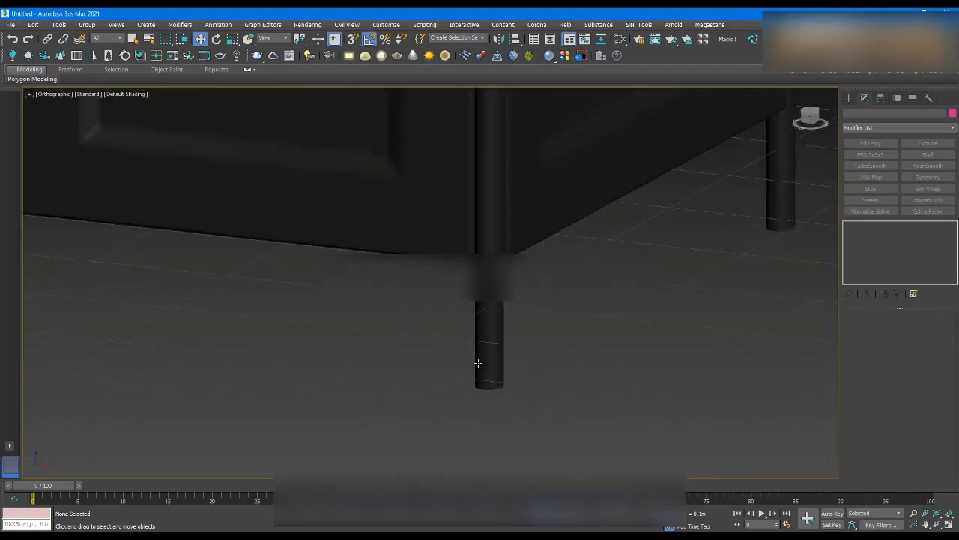
scroll(487, 369, "down", 10)
scroll(547, 165, "up", 10)
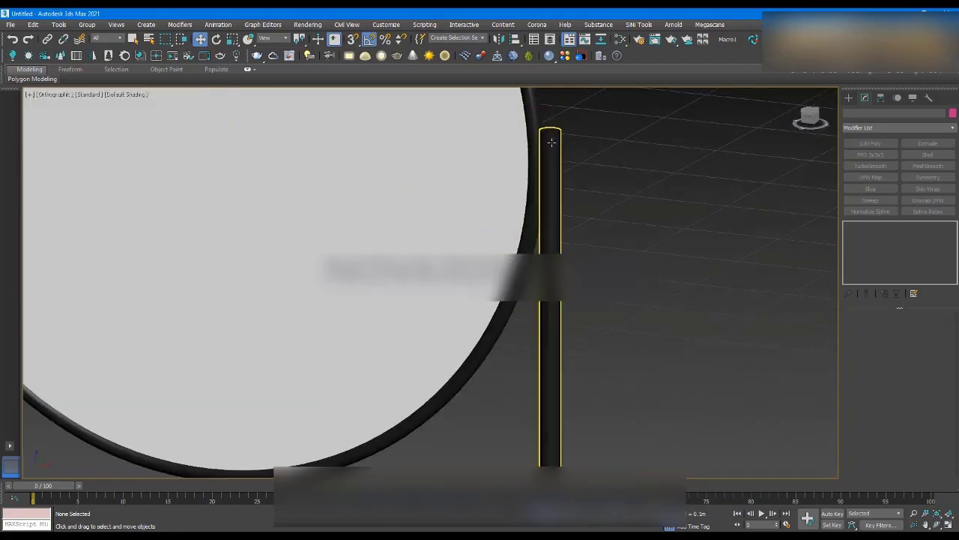
scroll(552, 142, "down", 10)
scroll(404, 419, "up", 12)
- Set the object color of all three knobs to the near-black custom color to match the cabinet
left_click(403, 424)
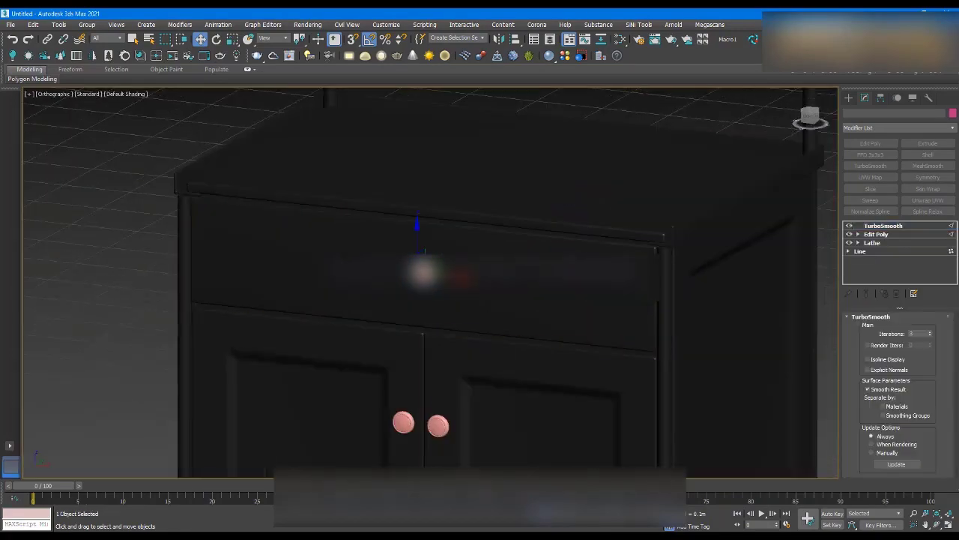
left_click(410, 425, "ctrl")
left_click(441, 425, "ctrl")
left_click(955, 113)
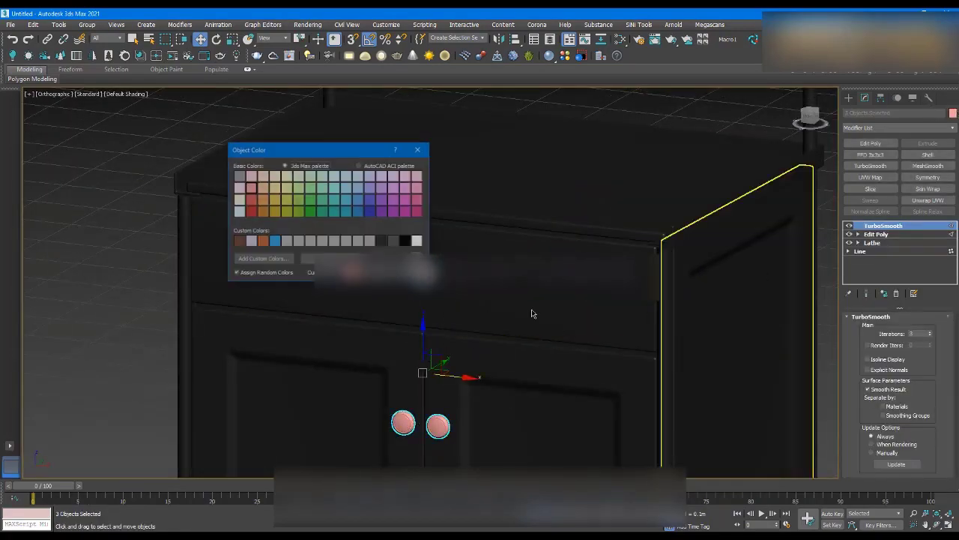
left_click(383, 242)
left_click(378, 274)
scroll(379, 274, "down", 3)
scroll(378, 274, "down", 3)
middle_click_drag(379, 275, 457, 277, "alt")
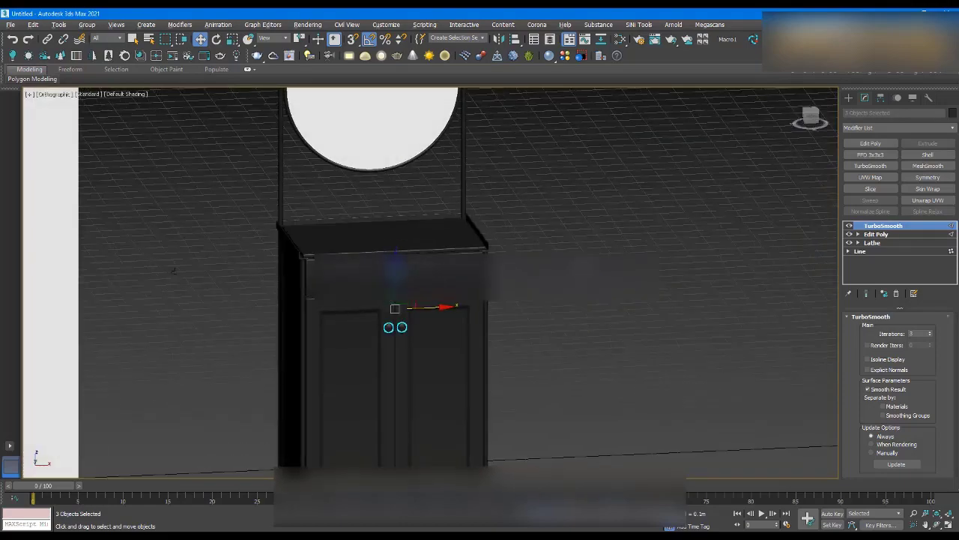
- Compare the finished cabinet and its drawer and door knobs with the reference image in the perspective view
left_click(572, 277)
middle_click_drag(572, 277, 555, 276, "alt")
scroll(563, 275, "down", 5)
key("p")
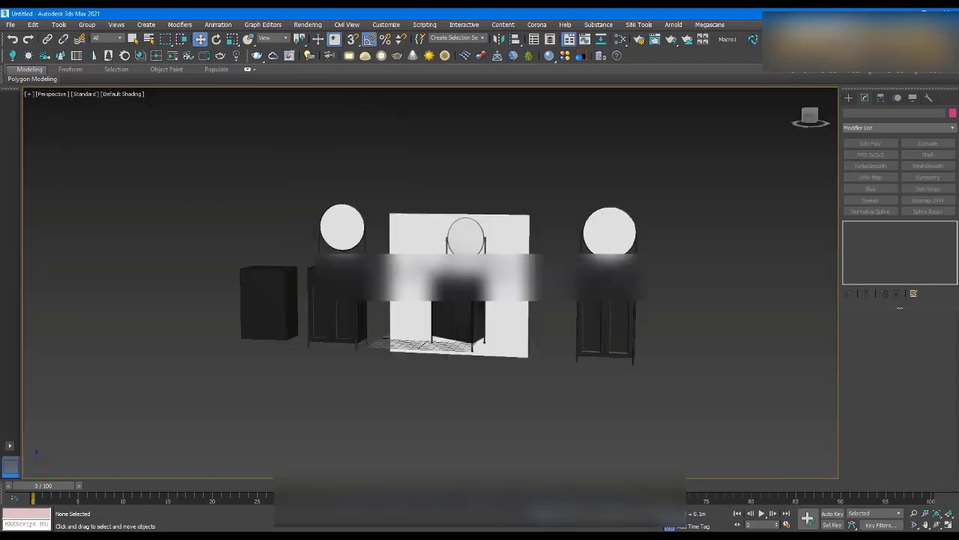
scroll(637, 315, "up", 6)
middle_click_drag(638, 315, 671, 316, "alt")
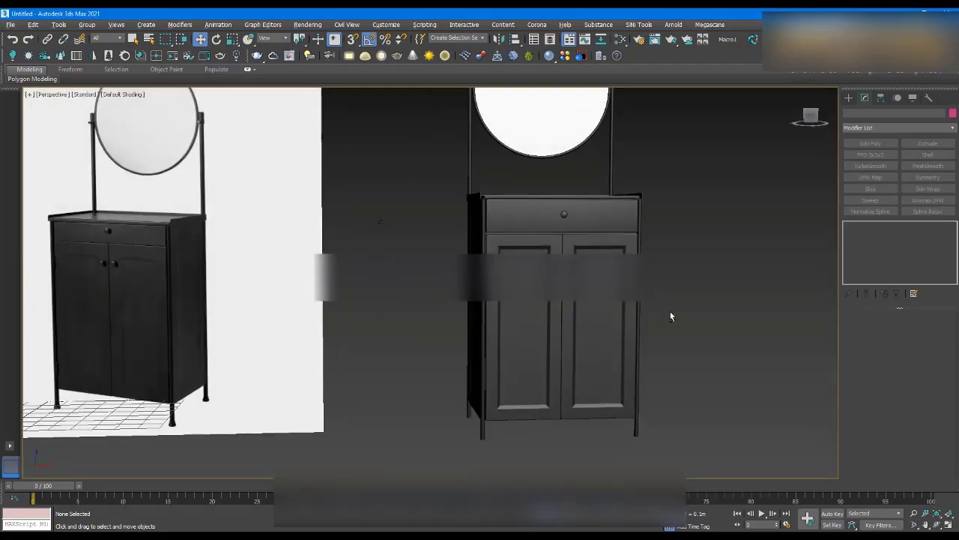
left_click(379, 221)
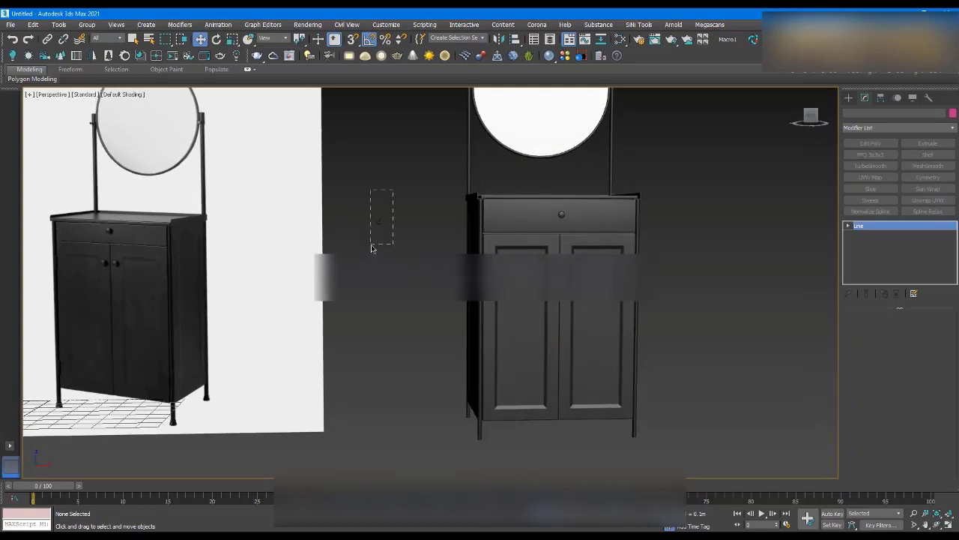
left_click(446, 232)
- Copy the front leg's foot from the older cabinet straight along X to beside the newly built cabinet
scroll(446, 232, "down", 5)
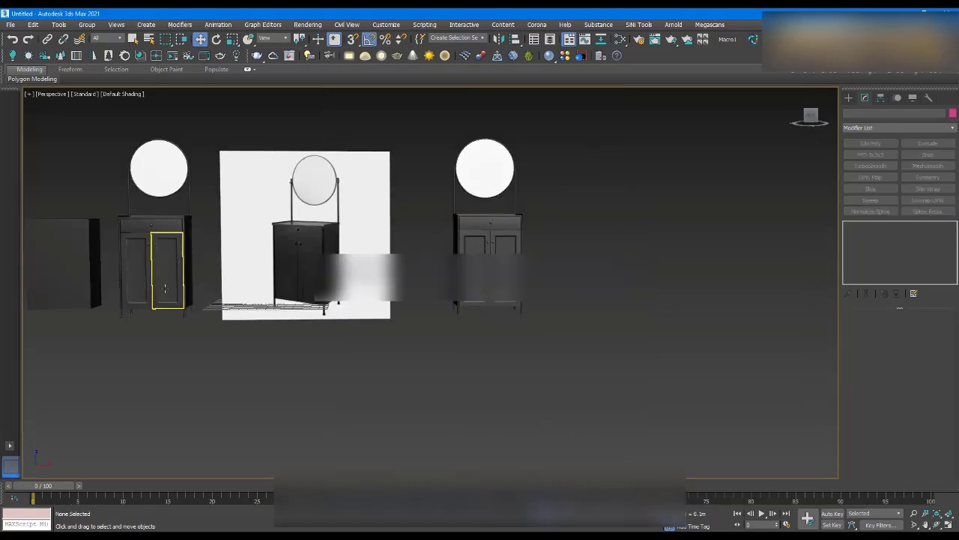
scroll(240, 398, "up", 10)
scroll(243, 414, "down", 6)
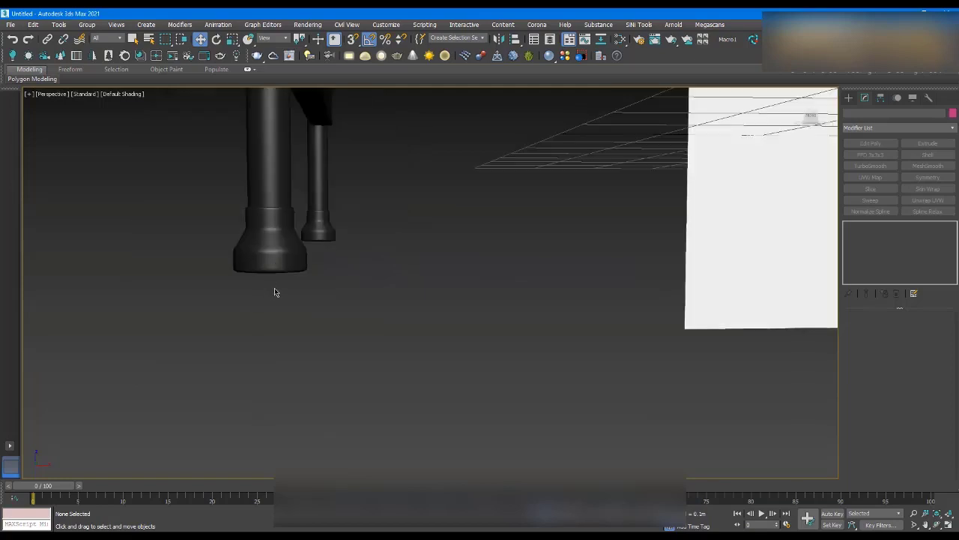
left_click(237, 255)
scroll(229, 255, "down", 5)
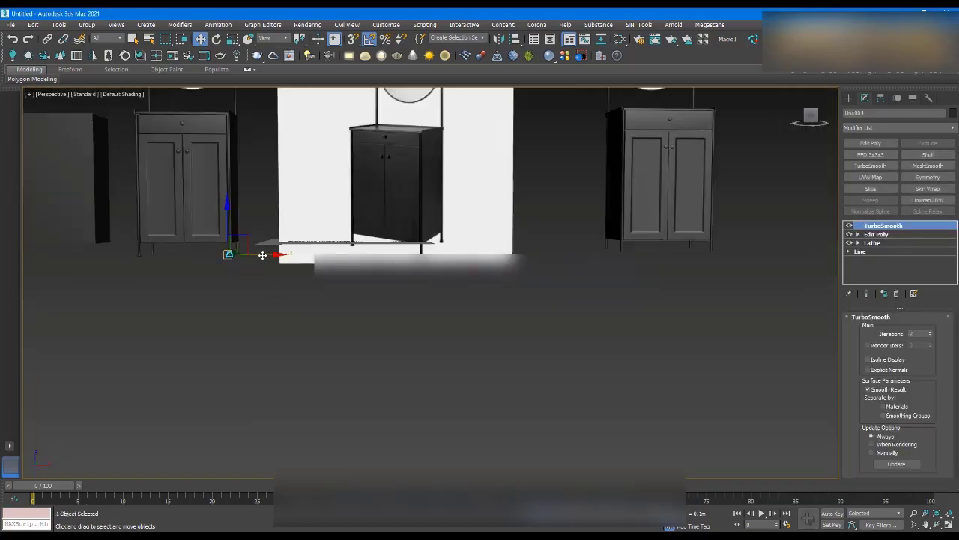
left_click_drag(262, 254, 592, 252, "shift")
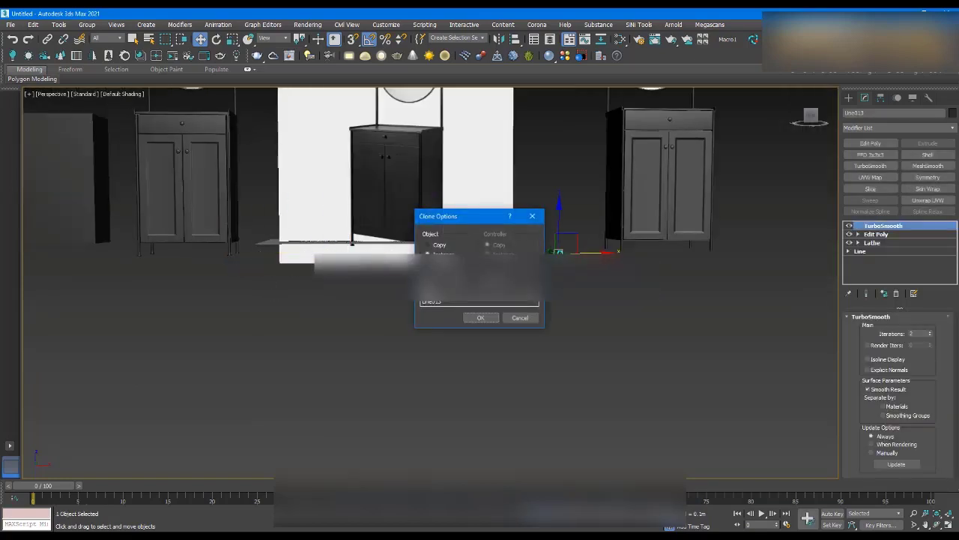
left_click(481, 318)
- Delete the TurboSmooth, Edit Poly and Lathe modifiers from the copied foot, keeping only its profile line
key("f")
key("z")
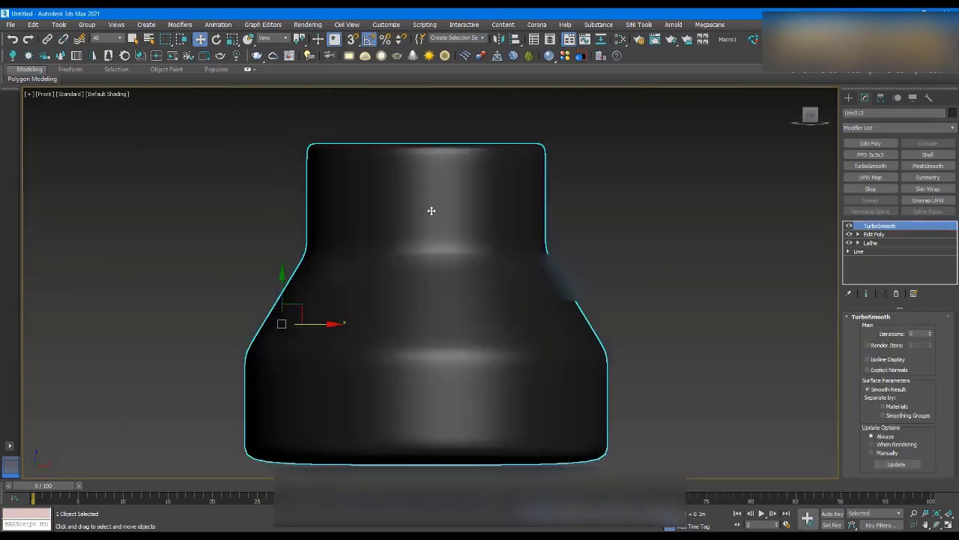
scroll(433, 213, "down", 4)
left_click(871, 241, "shift")
right_click(874, 230)
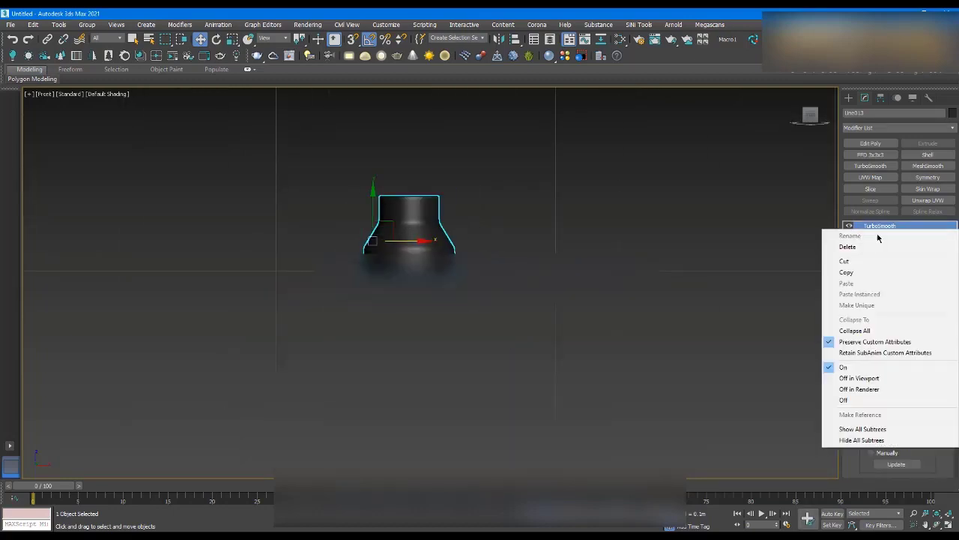
left_click(859, 246)
scroll(404, 228, "up", 2)
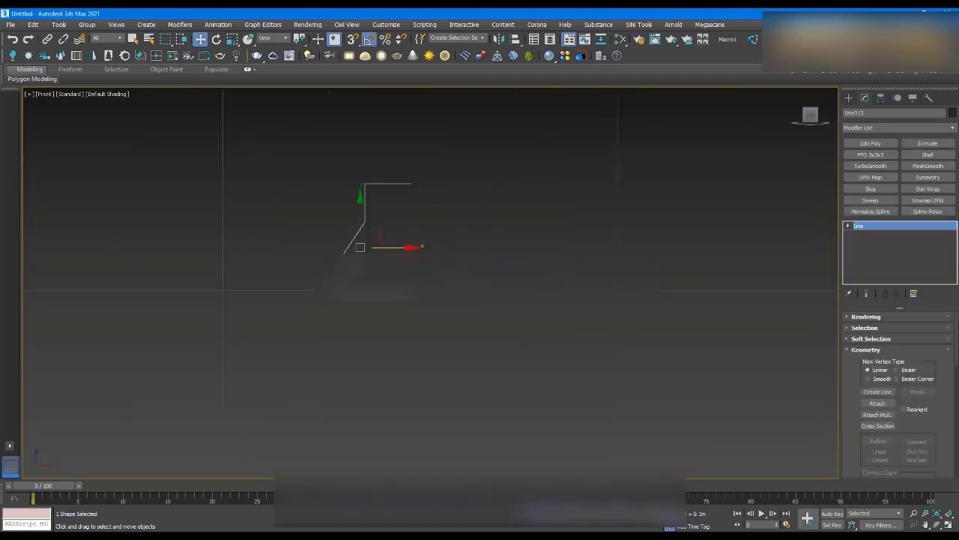
- Select the two open end vertices of the foot's profile line and apply a Lathe modifier to it
scroll(389, 235, "up", 6)
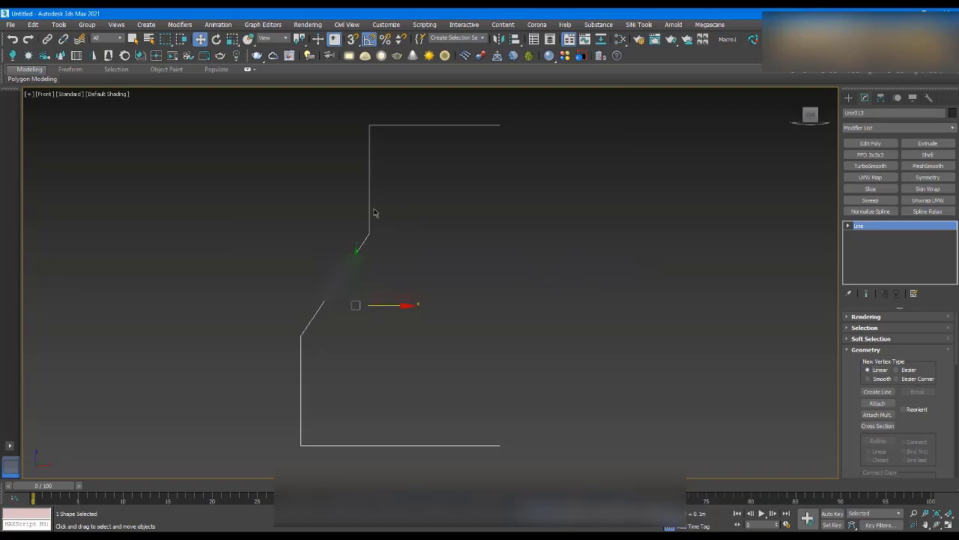
scroll(367, 219, "down", 6)
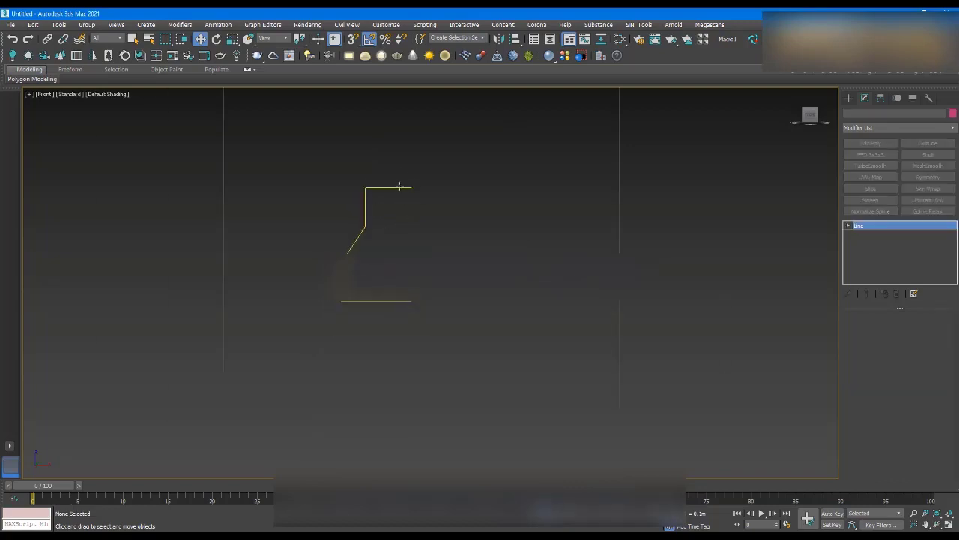
key("1")
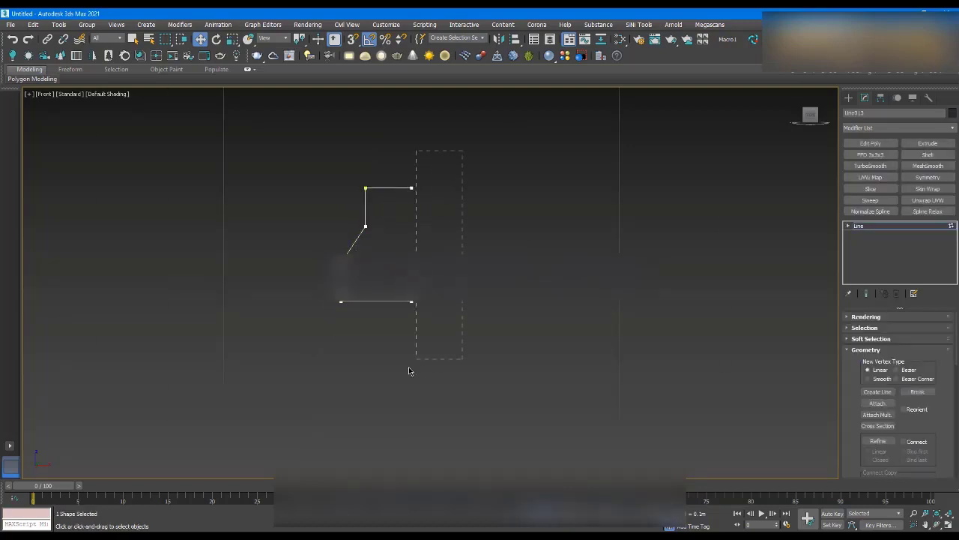
left_click(952, 131)
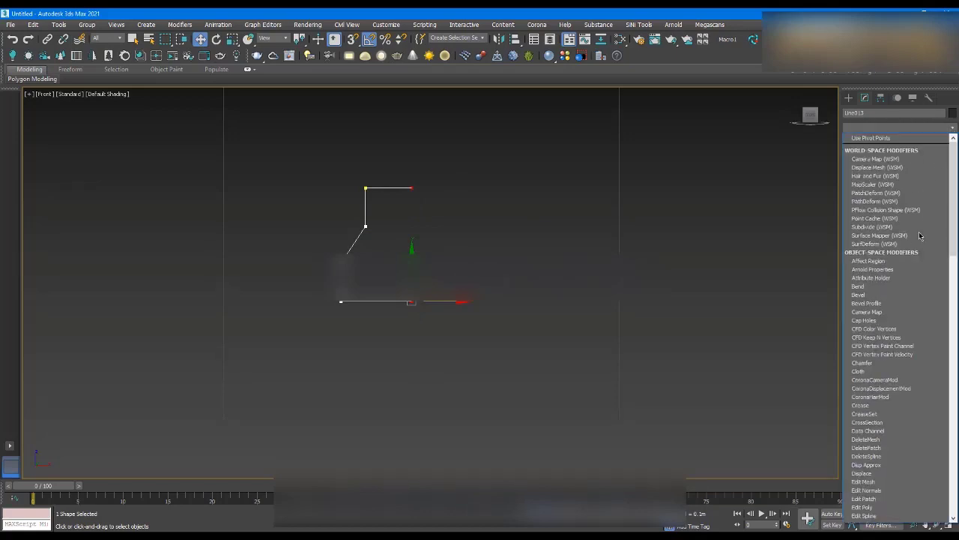
scroll(875, 451, "down", 3)
scroll(875, 450, "down", 5)
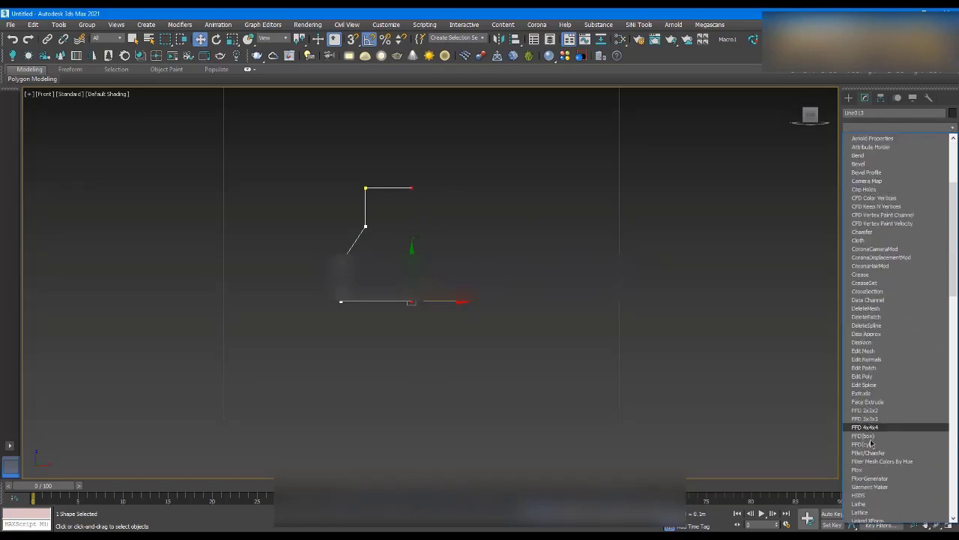
left_click(869, 465)
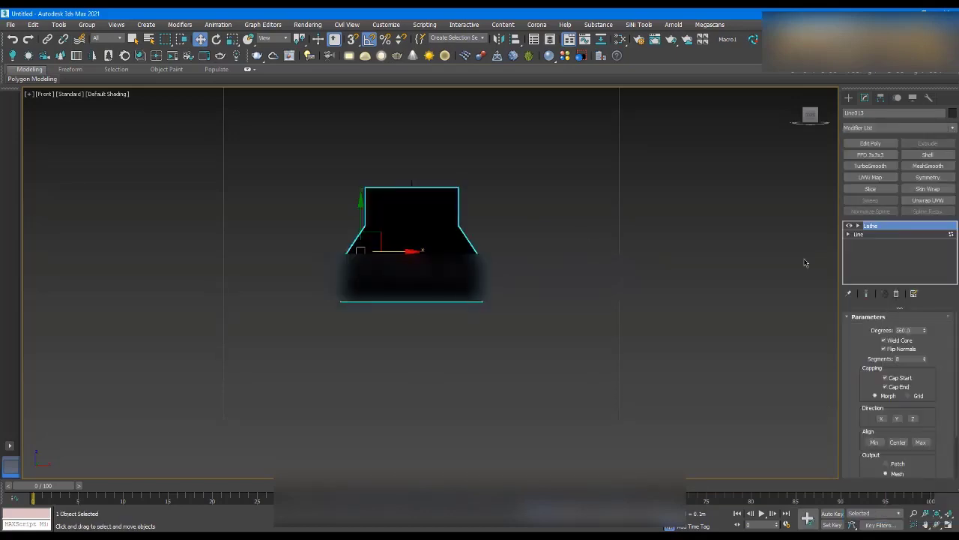
- Turn off Flip Normals on the foot's Lathe modifier
middle_click_drag(805, 262, 946, 365, "alt")
left_click(904, 351)
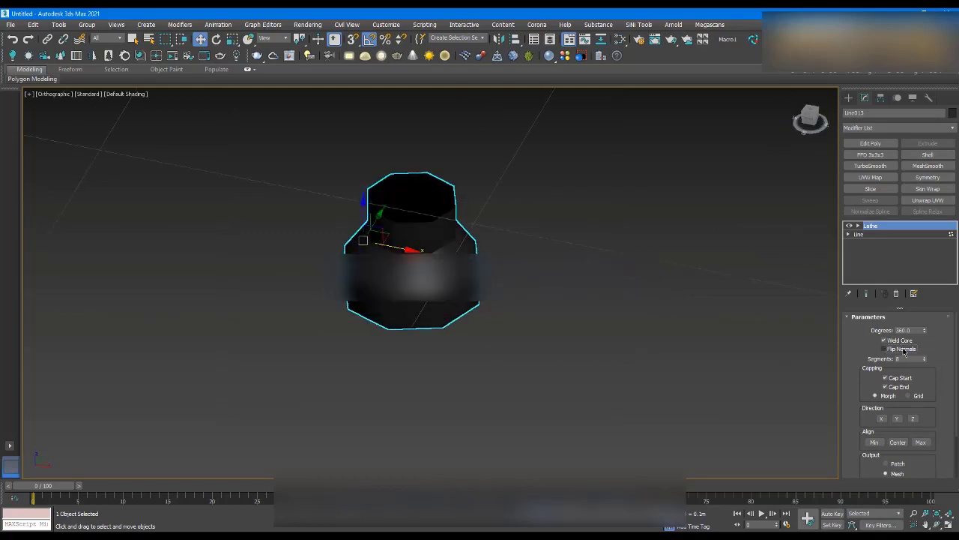
left_click(904, 351)
left_click(904, 350)
mouse_move(558, 281)
middle_mouse_down("alt")
mouse_move(539, 214)
mouse_move(559, 171)
mouse_move(524, 233)
middle_mouse_up("alt")
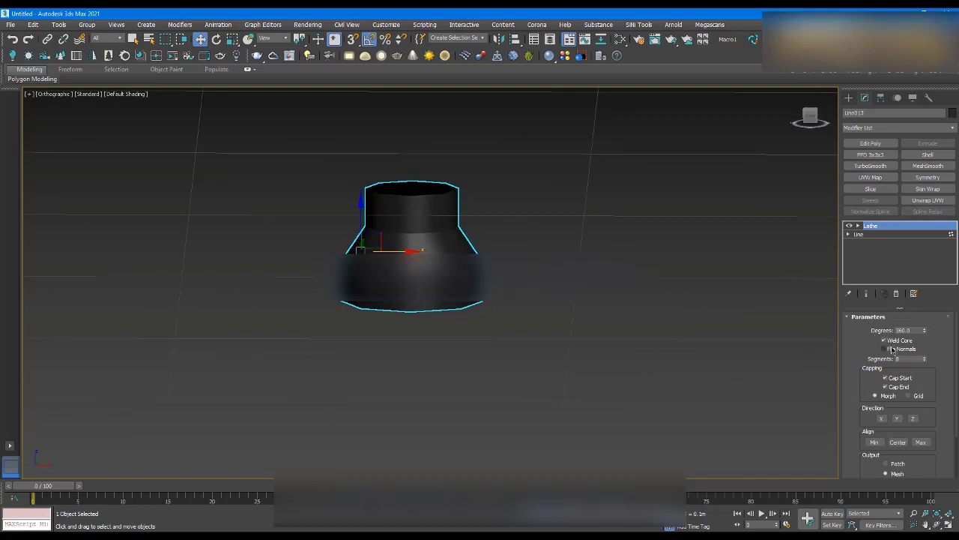
- Give the lathed foot a bright violet object color from the basic palette
left_click(952, 113)
left_click(398, 204)
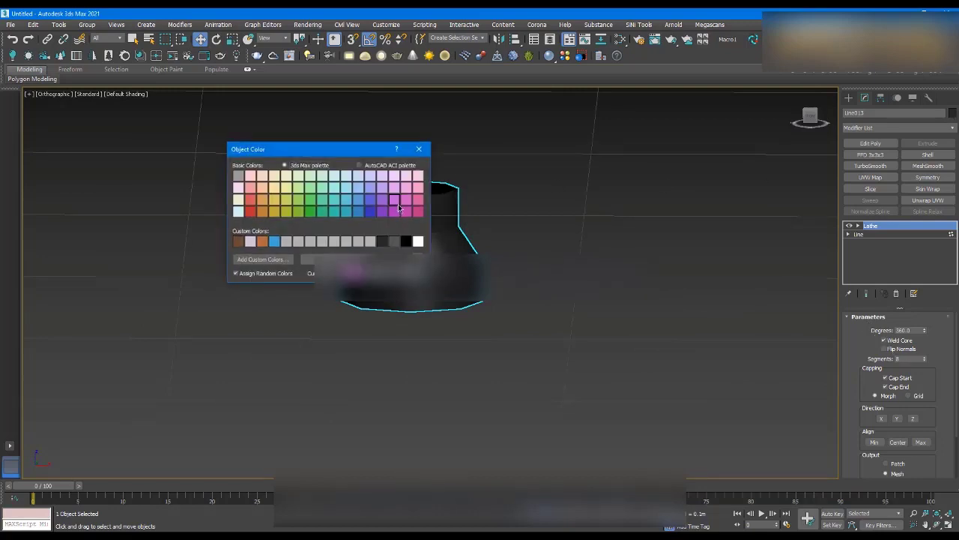
left_click(383, 273)
mouse_move(450, 235)
middle_mouse_down("alt")
mouse_move(482, 207)
mouse_move(484, 161)
mouse_move(498, 252)
mouse_move(532, 235)
mouse_move(520, 248)
mouse_move(439, 235)
middle_mouse_up("alt")
scroll(459, 217, "up", 3)
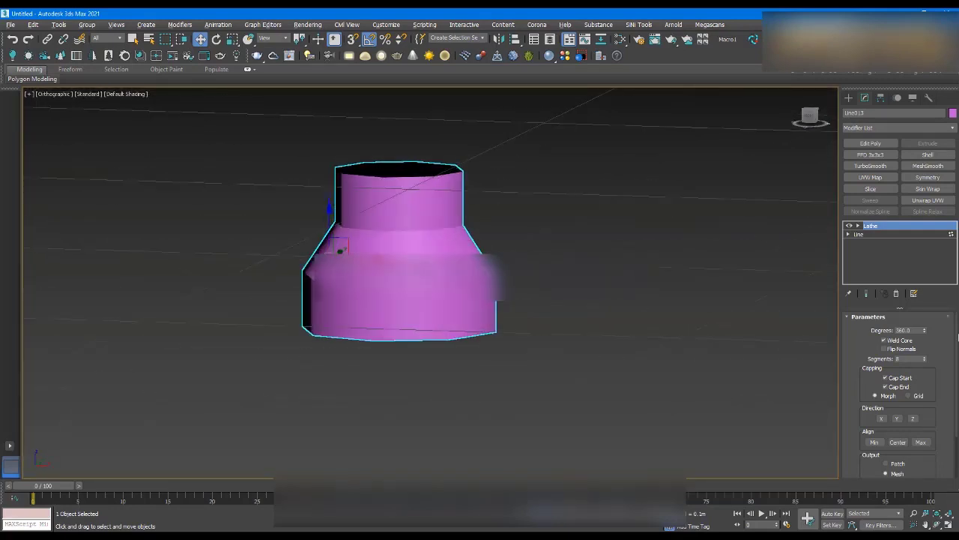
- Try toggling the Lathe's Flip Normals and Weld Core options while checking the foot's end faces from several angles
left_click(884, 348)
middle_click_drag(495, 247, 454, 286, "alt")
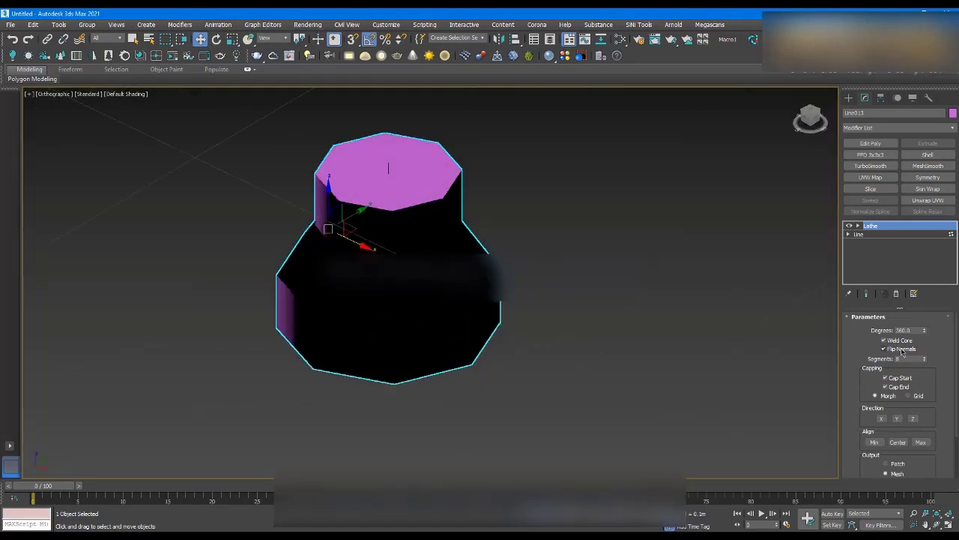
left_click(902, 349)
middle_click_drag(505, 346, 524, 255, "alt")
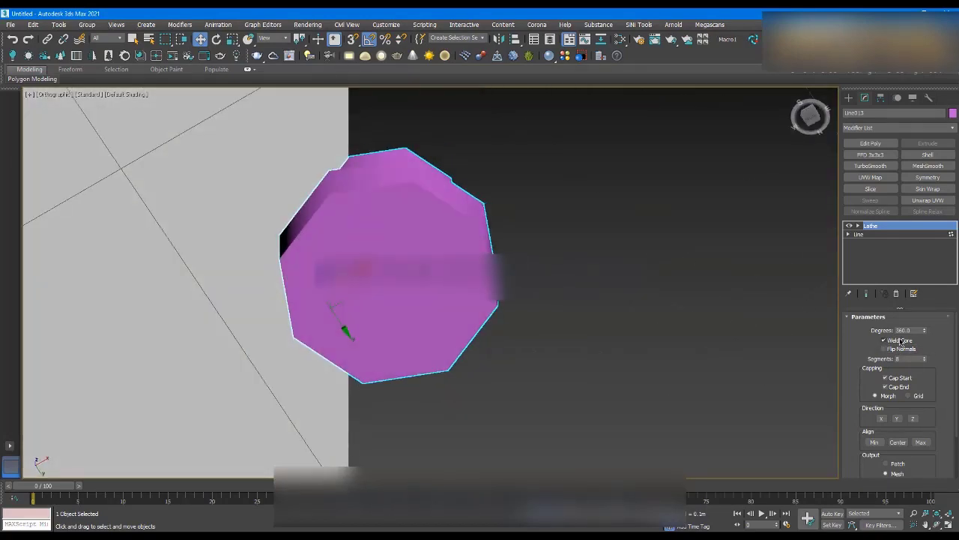
left_click(900, 341)
middle_click_drag(475, 196, 456, 252, "alt")
scroll(451, 244, "down", 5)
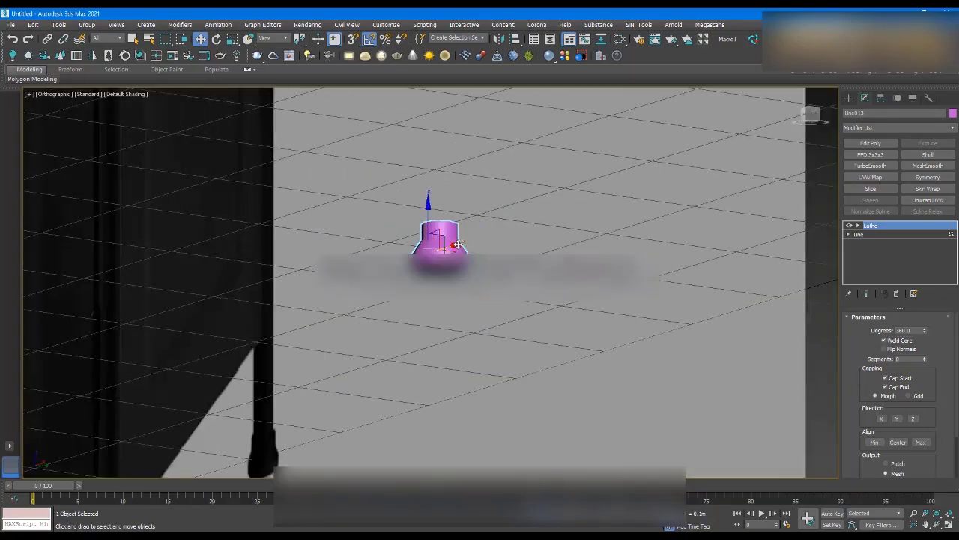
- Add an Edit Poly modifier on top of the foot's Lathe
key("f")
scroll(413, 239, "down", 7)
scroll(424, 221, "up", 8)
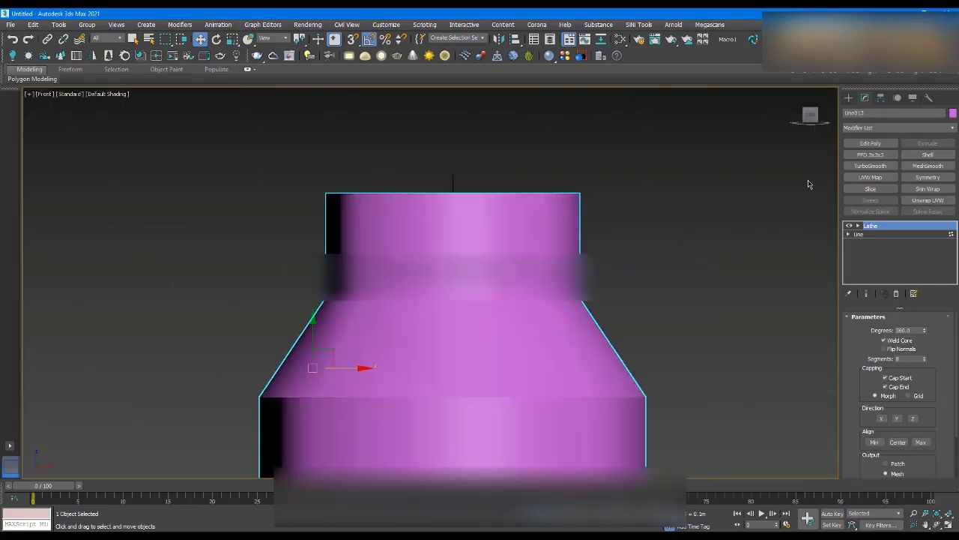
left_click(867, 145)
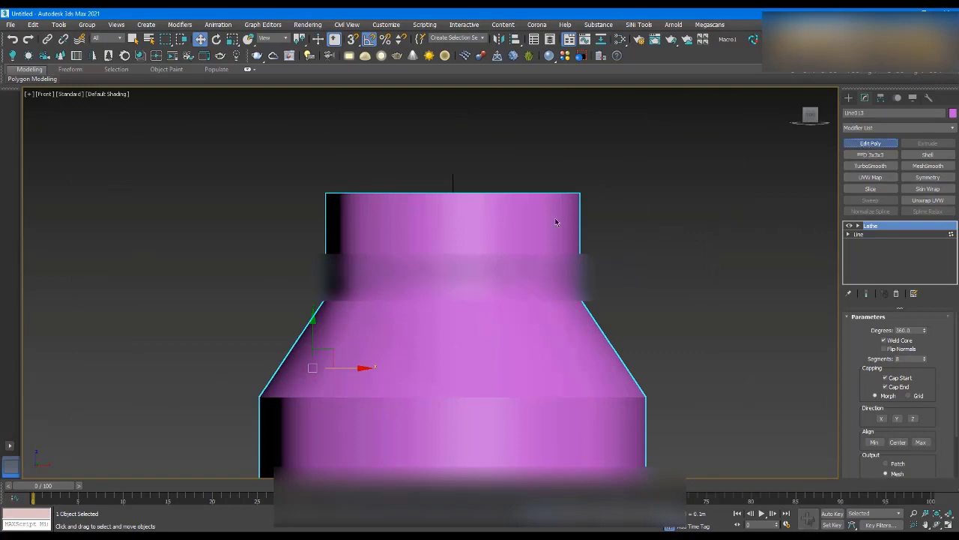
- Try to cap the eight-edge border around the foot's top end
scroll(557, 218, "down", 5)
middle_click_drag(557, 218, 493, 227, "alt")
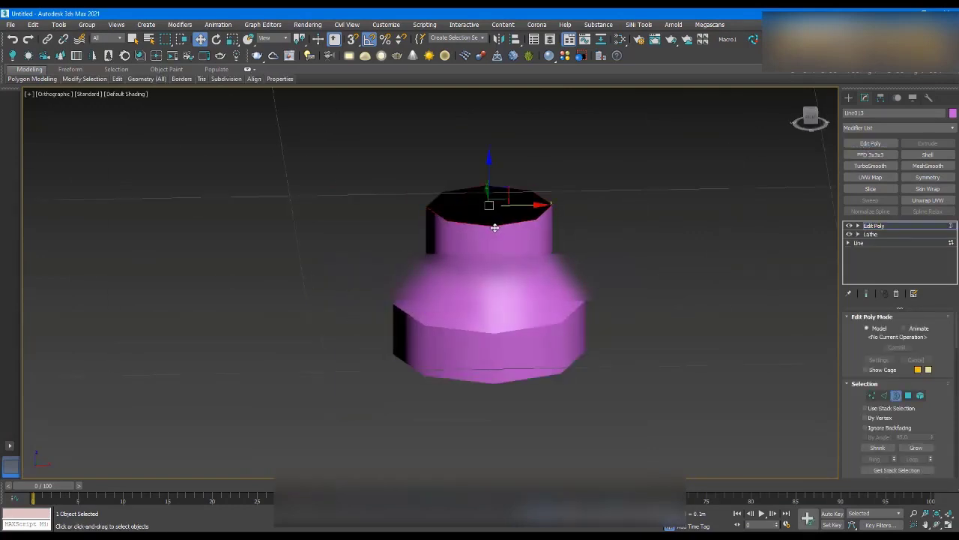
scroll(942, 415, "down", 5)
left_click(545, 207)
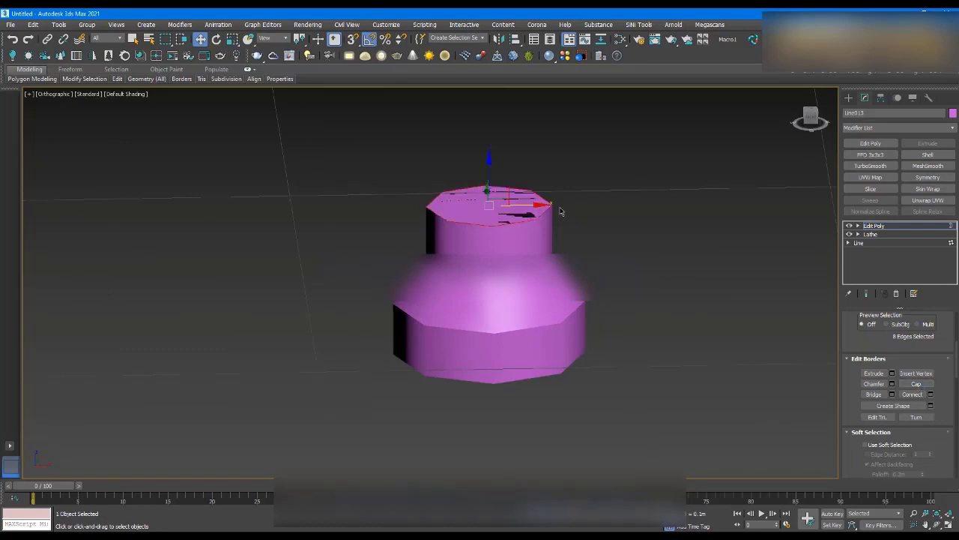
- Examine the triangular faces and edges on the capped top of the foot, and undo the cap
key("4")
left_click(491, 203)
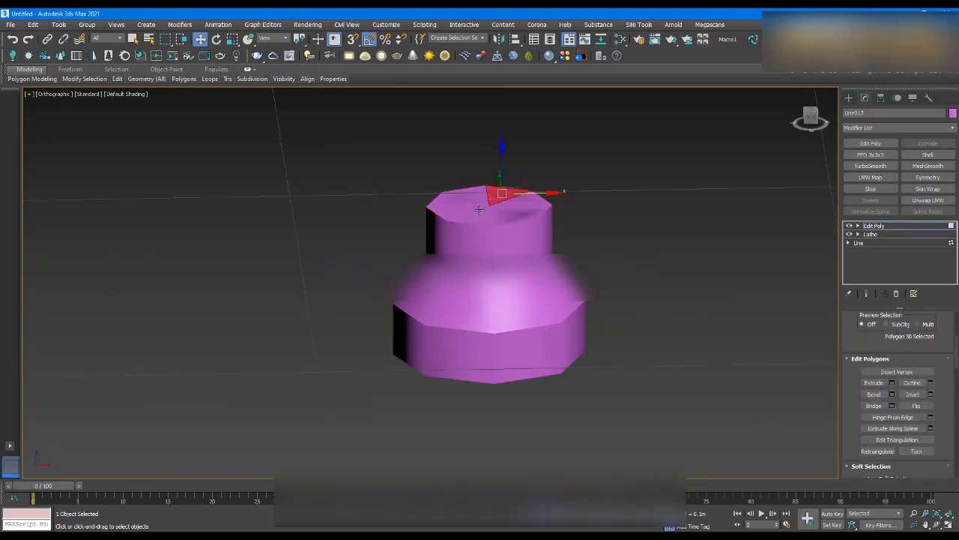
scroll(479, 210, "up", 2)
middle_click_drag(480, 210, 480, 218, "alt")
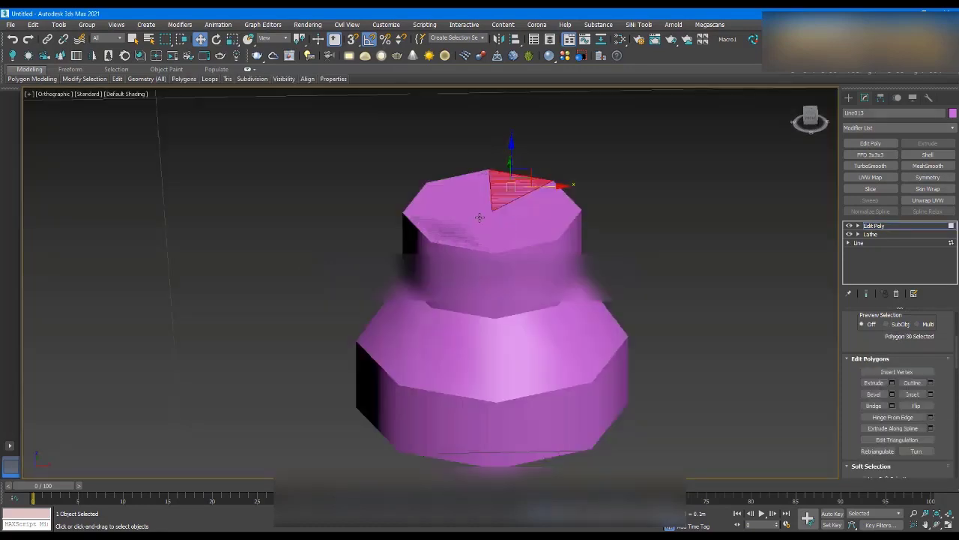
key("2")
left_click(472, 220)
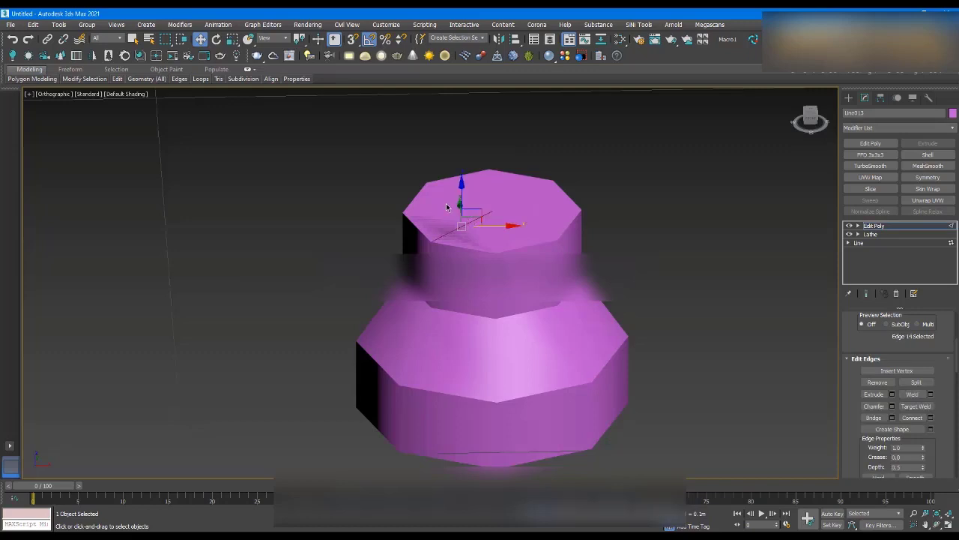
scroll(449, 218, "up", 3)
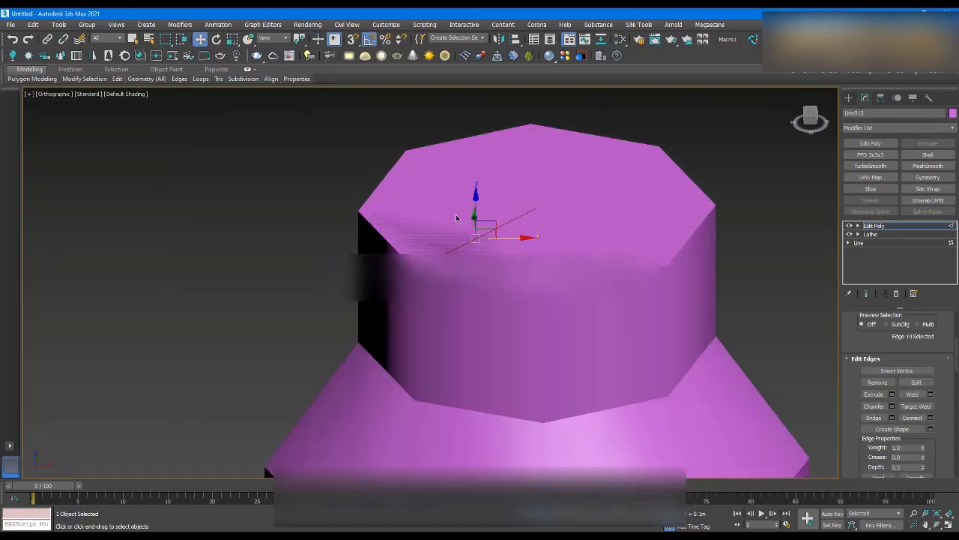
middle_click_drag(537, 201, 535, 222, "alt")
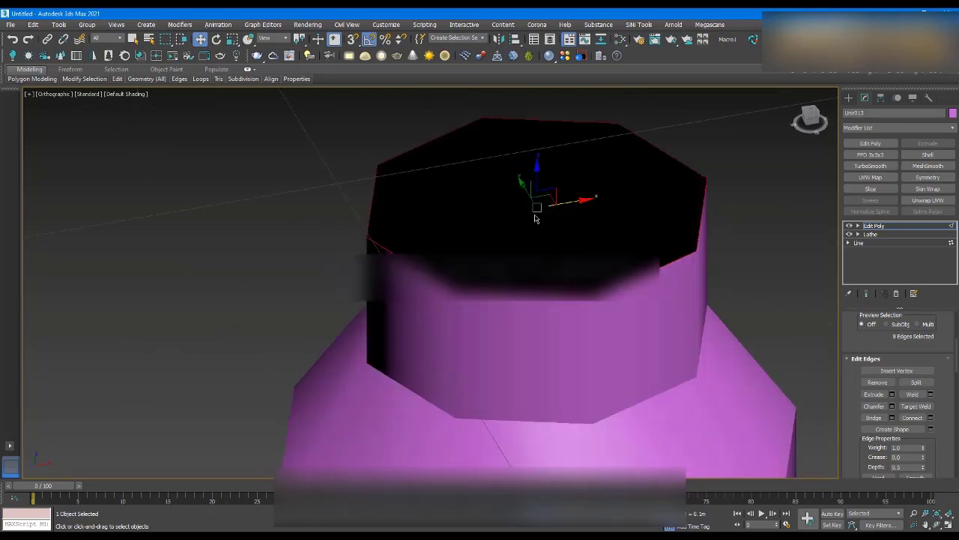
- Select all eight triangular polygons of the foot's top face and flip their normals outward
key("4")
left_click(488, 197)
left_click(480, 159, "ctrl")
left_click(551, 155, "ctrl")
left_click(593, 163, "ctrl")
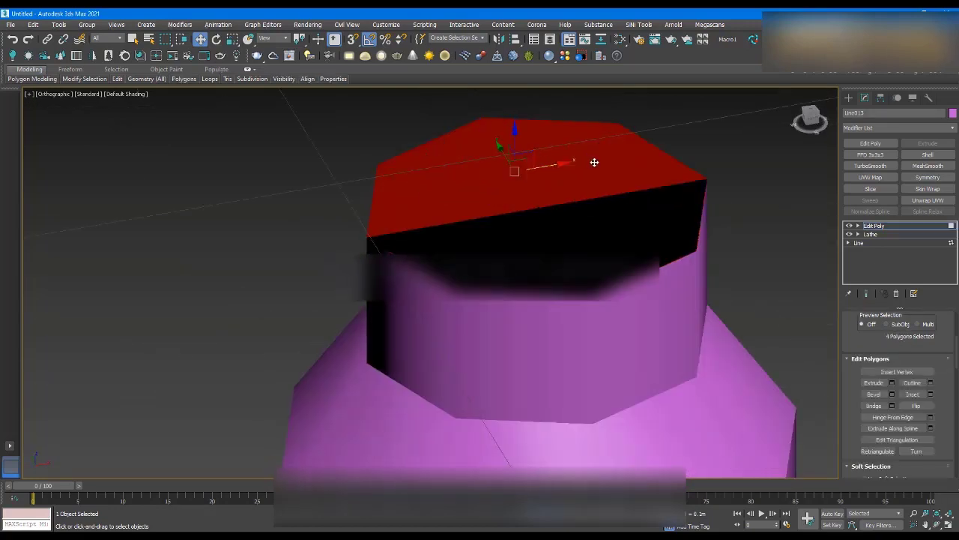
left_click(602, 225, "ctrl")
left_click(622, 240, "ctrl")
left_click(540, 228, "ctrl")
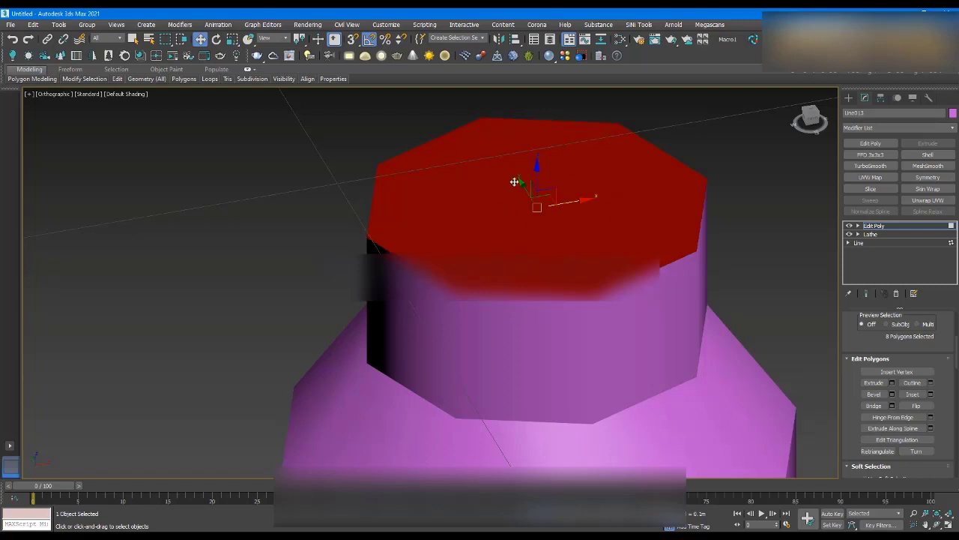
left_click(920, 408)
left_click(730, 268)
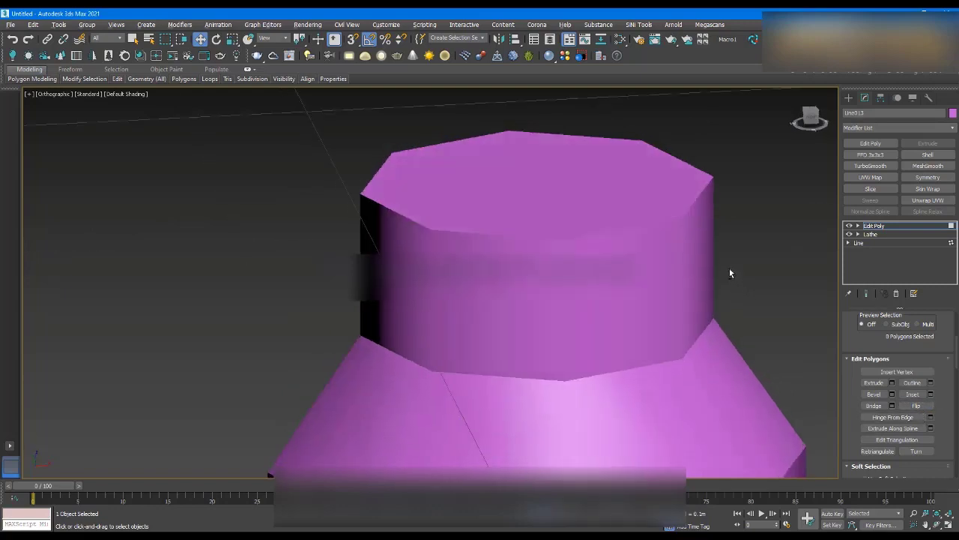
- Connect the eight radial edges of the foot's top face with two edge loops slid toward the outer rim
mouse_move(730, 268)
middle_mouse_down("alt")
mouse_move(738, 284)
mouse_move(728, 280)
middle_mouse_up("alt")
key("F4")
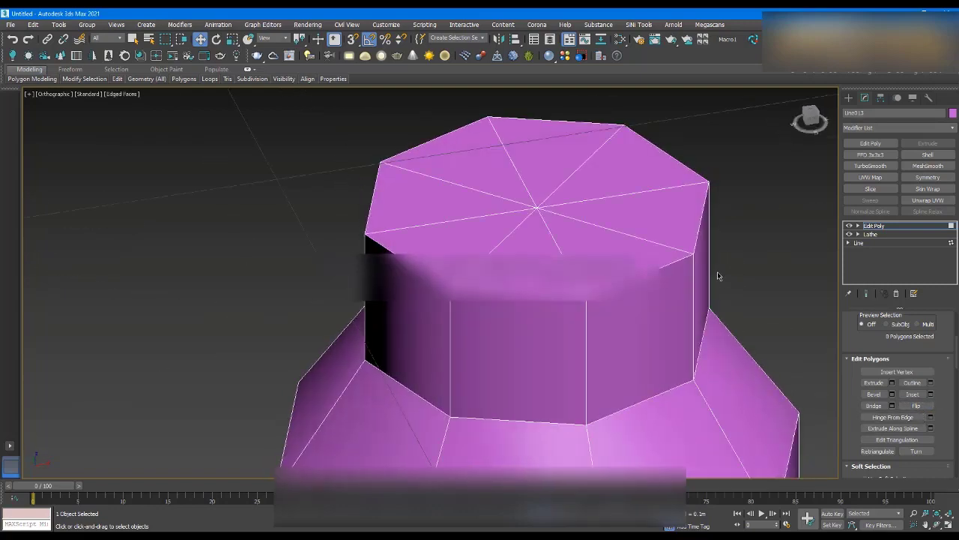
key("2")
left_click(497, 241)
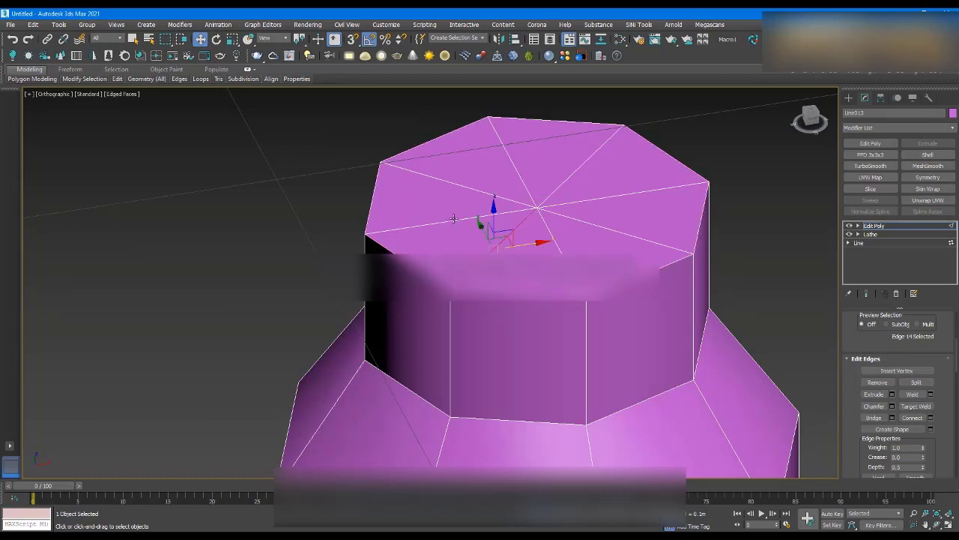
left_click(452, 220, "ctrl")
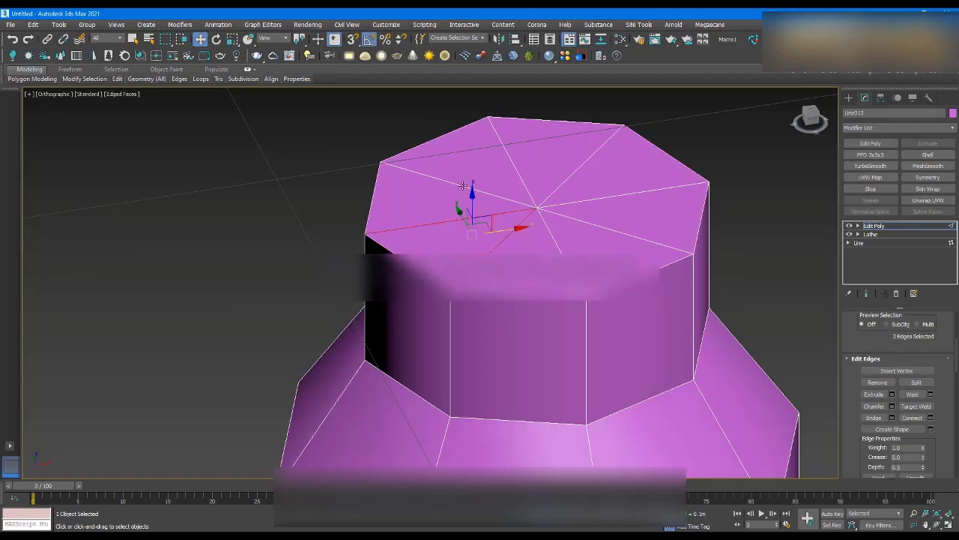
left_click(464, 185, "ctrl")
left_click(509, 161, "ctrl")
left_click(584, 165, "ctrl")
left_click(618, 195, "ctrl")
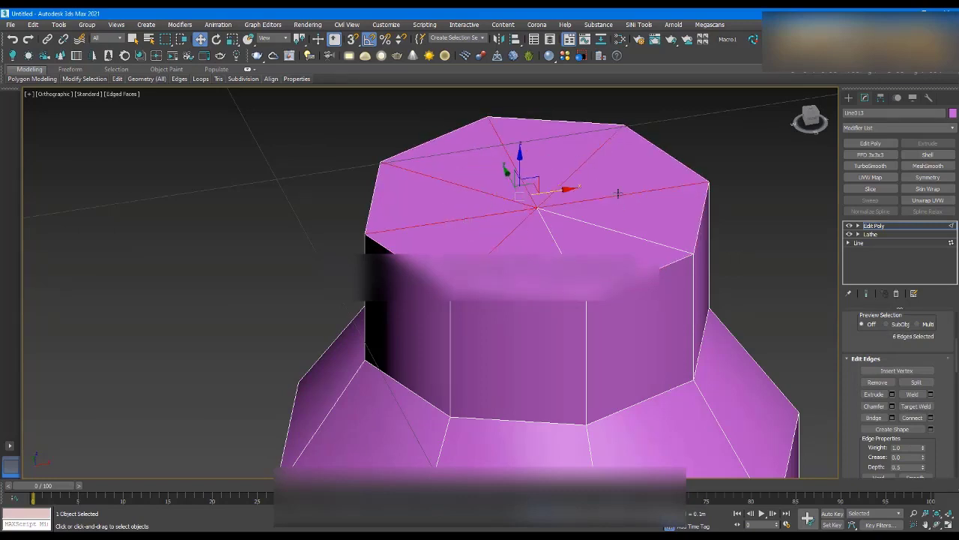
left_click(614, 230, "ctrl")
left_click(548, 231, "ctrl")
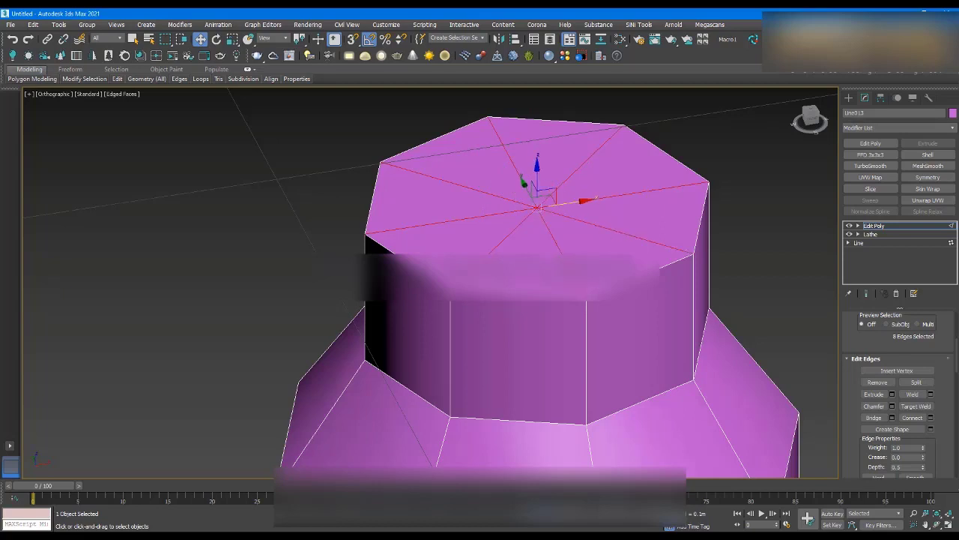
left_click(932, 418)
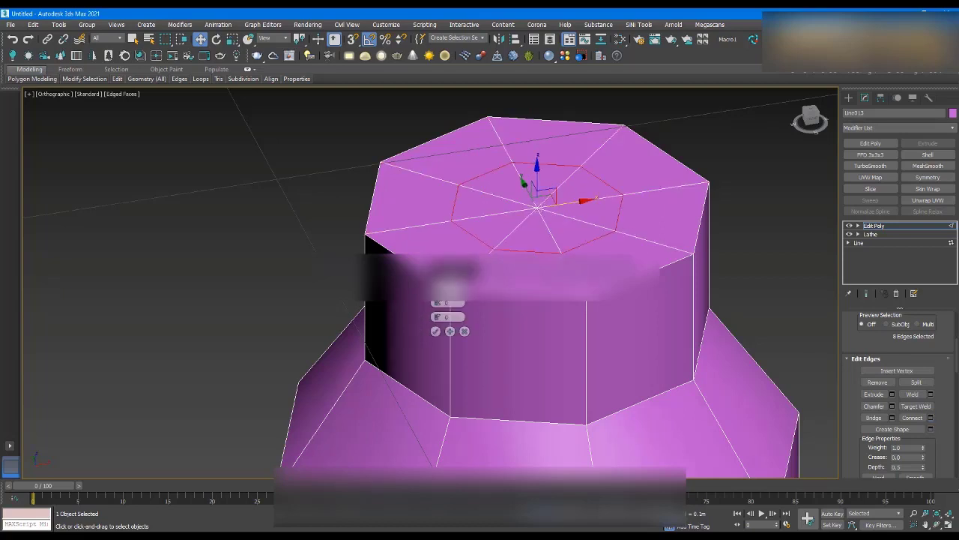
mouse_move(438, 290)
left_mouse_down()
mouse_move(438, 275)
mouse_move(437, 290)
left_mouse_up()
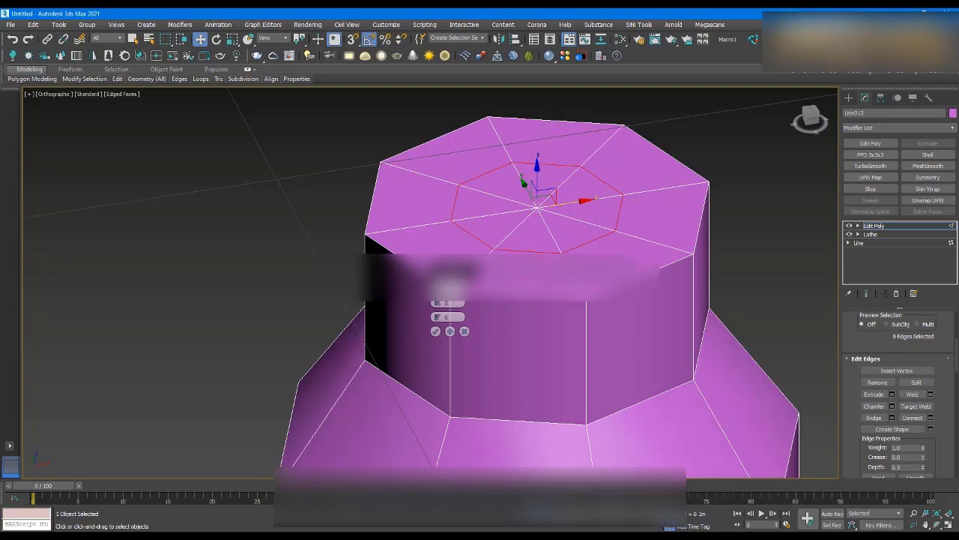
right_click(438, 302)
left_click_drag(438, 317, 448, 173)
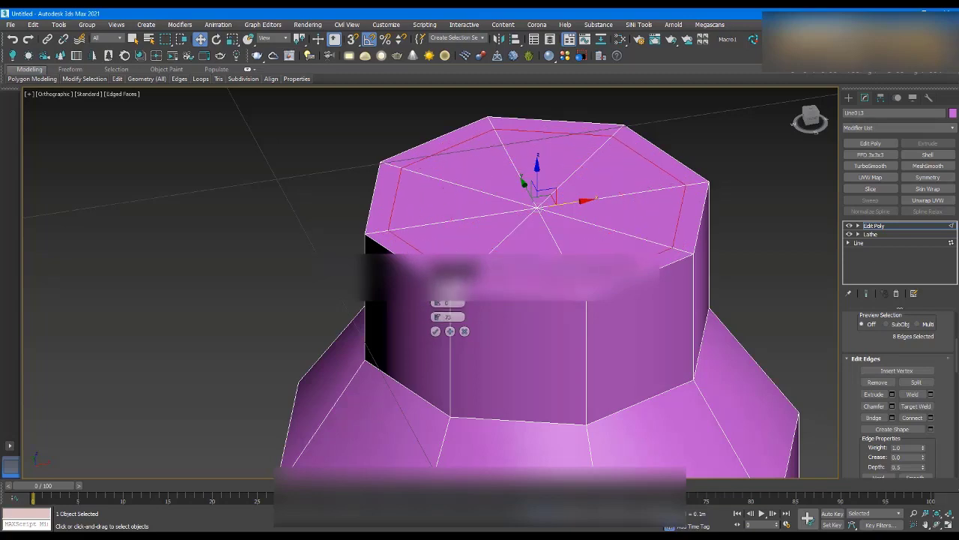
left_click(438, 289)
left_click(436, 331)
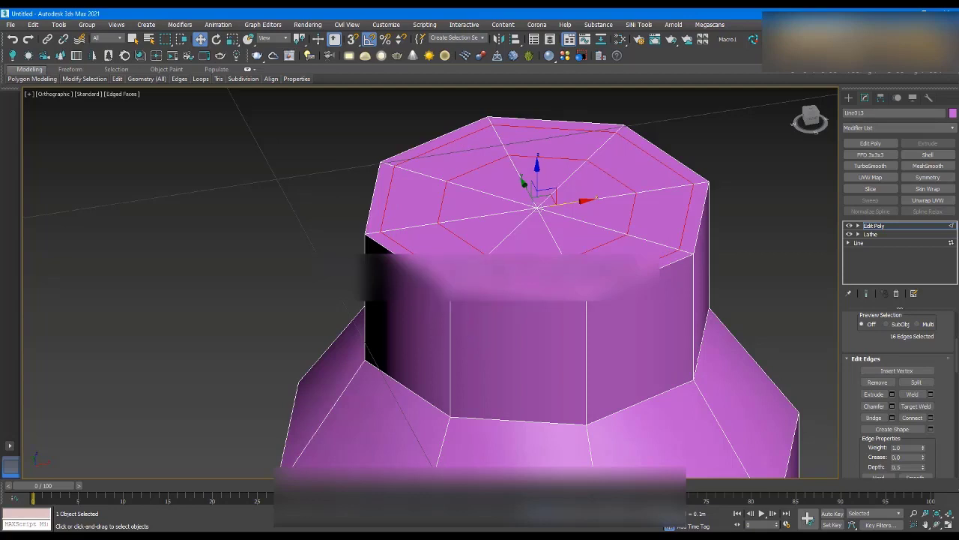
- Connect the eight vertical edges of the foot's neck with the same settings, placing a supporting loop near the neck's base
scroll(505, 322, "down", 5)
middle_click_drag(505, 322, 500, 310, "alt")
key("ctrl+d")
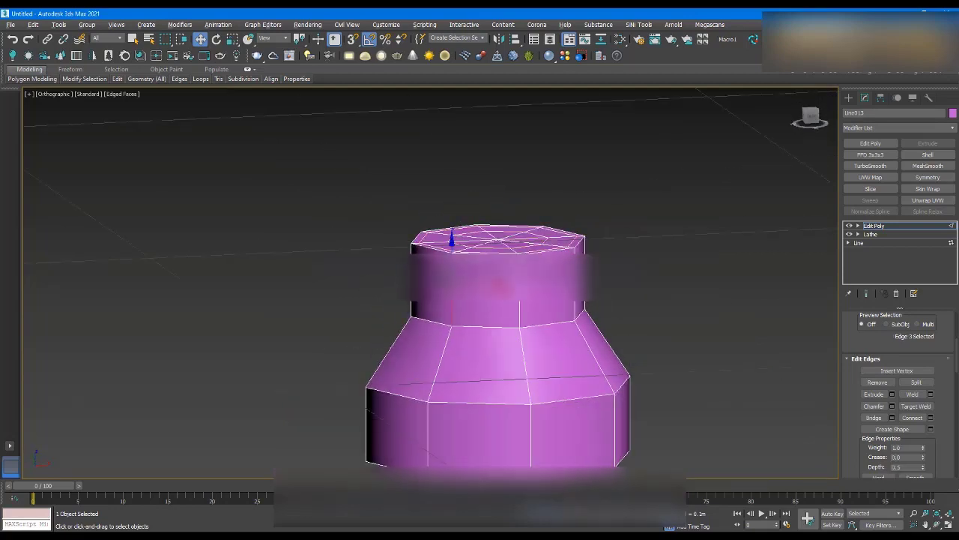
left_click(931, 418)
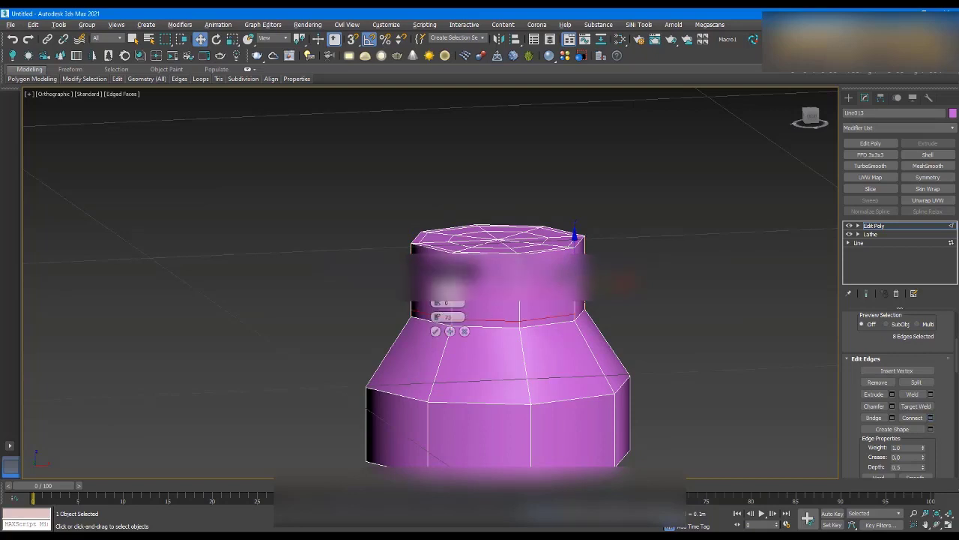
left_click(449, 331)
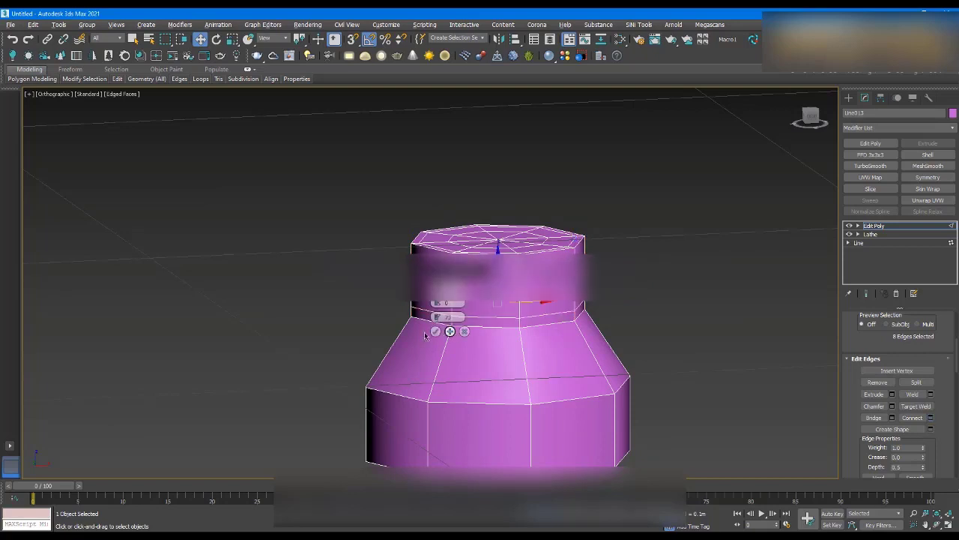
- Connect the ring of eight sloped edges below the neck with two segments, zero slide, and pinch spreading them toward both ends
left_click(401, 329)
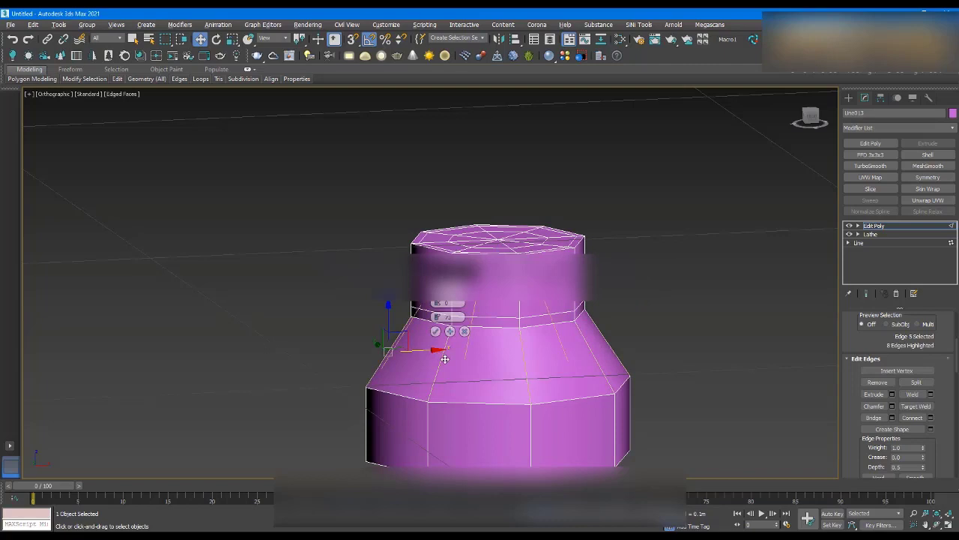
left_click(445, 359, "shift")
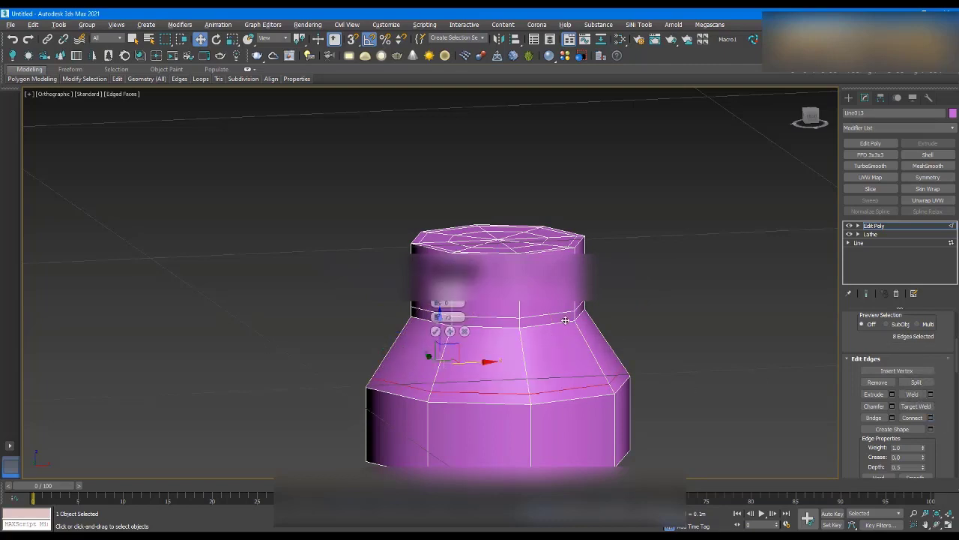
left_click(439, 288)
right_click(438, 316)
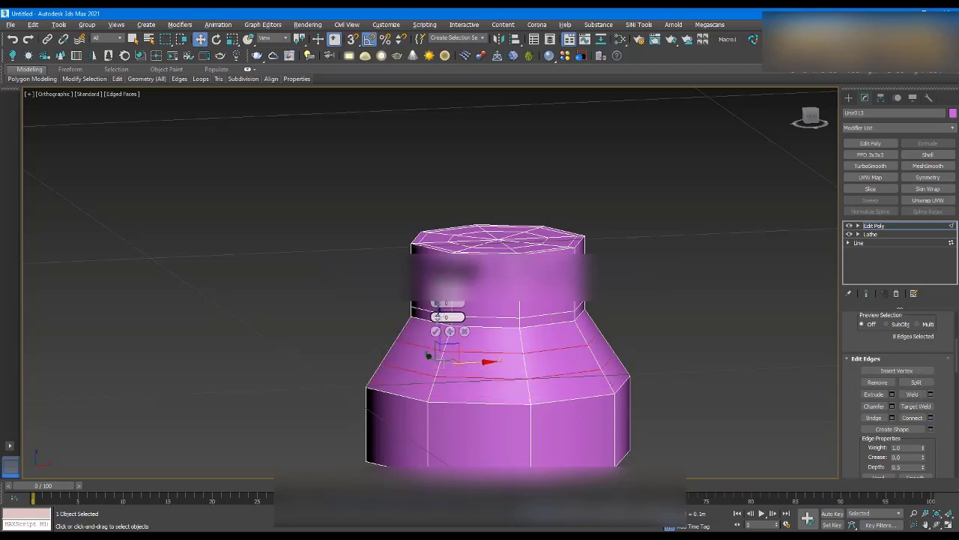
left_click_drag(438, 304, 445, 169)
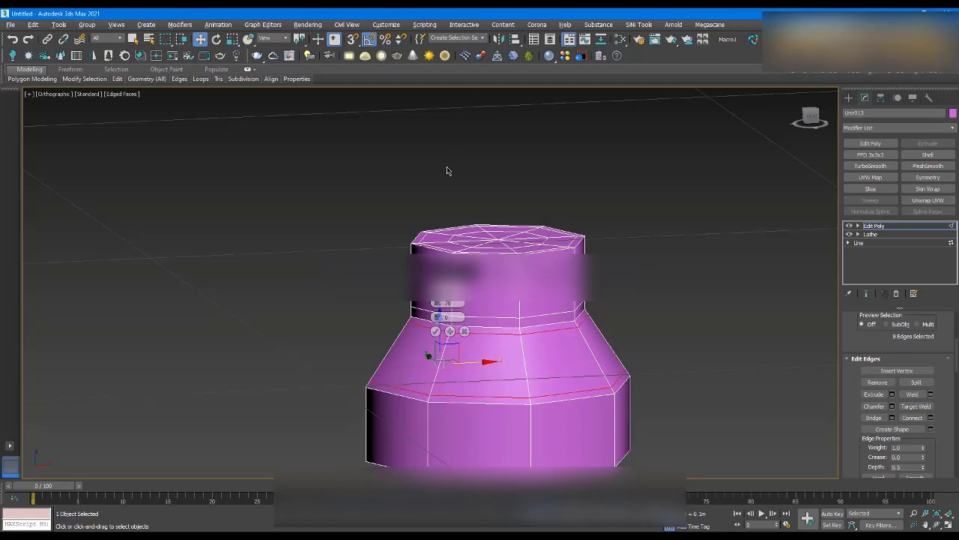
left_click(435, 331)
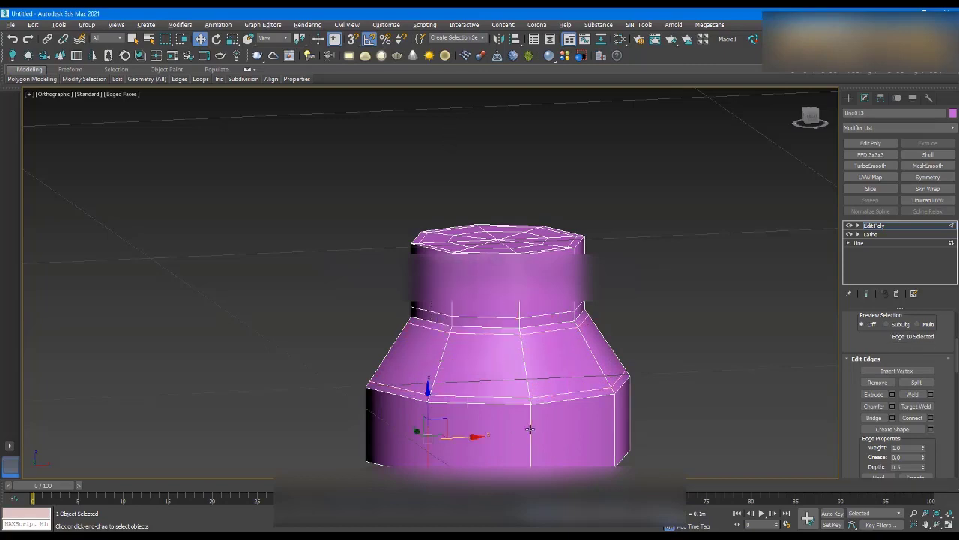
- Connect the eight vertical edges of the foot's wide base band with the same two-loop settings
left_click(616, 416)
left_click(531, 429, "shift")
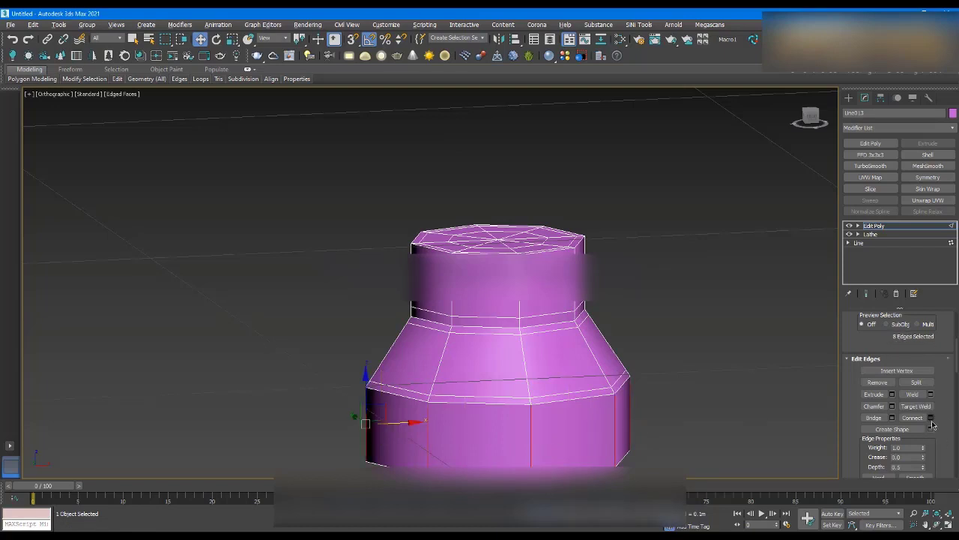
left_click(930, 418)
left_click(437, 332)
- Connect the eight radial edges of the foot's underside with the same settings, adding loops near the rim and the centre
middle_click_drag(439, 333, 592, 233, "alt")
left_click(519, 355)
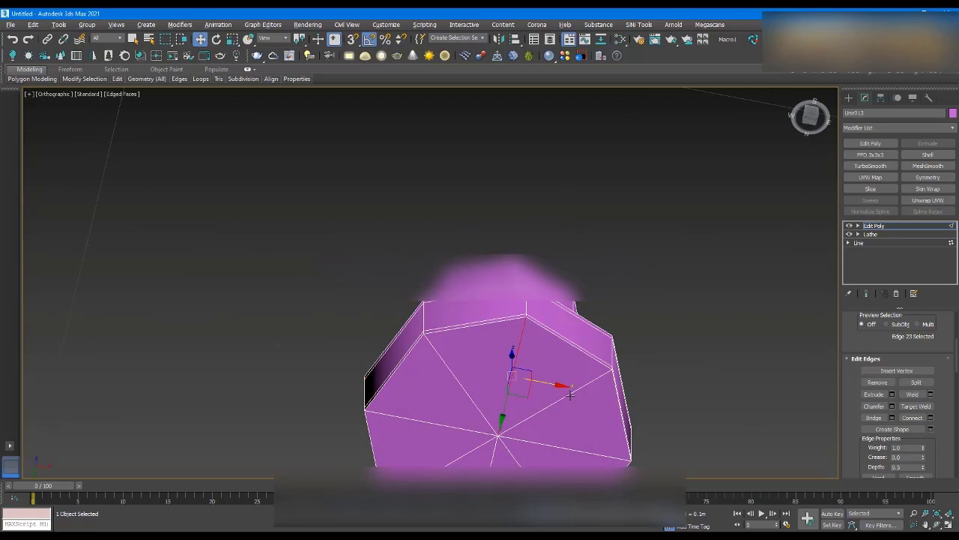
left_click(567, 407, "ctrl")
left_click(547, 446, "ctrl")
scroll(518, 354, "down", 2)
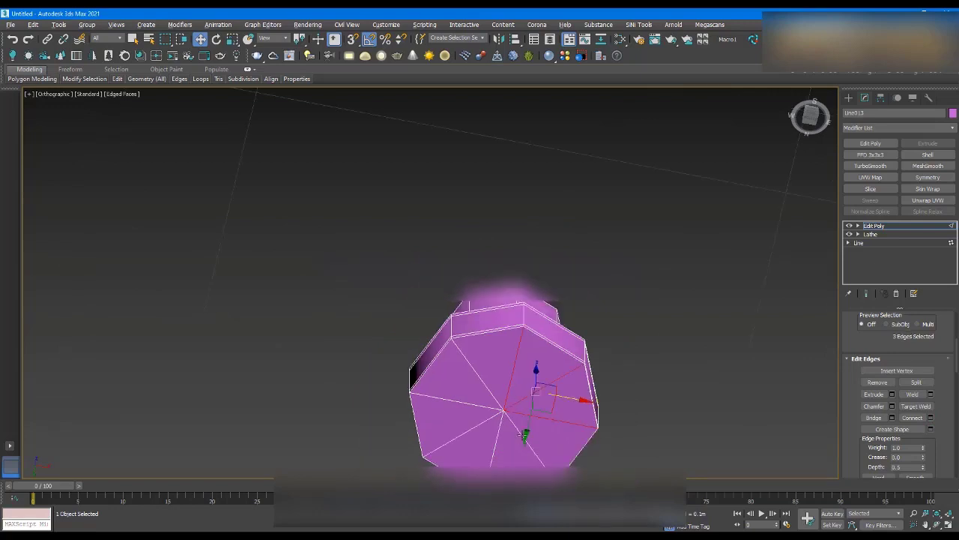
left_click(522, 435, "ctrl")
left_click(498, 433, "ctrl")
left_click(481, 408, "ctrl")
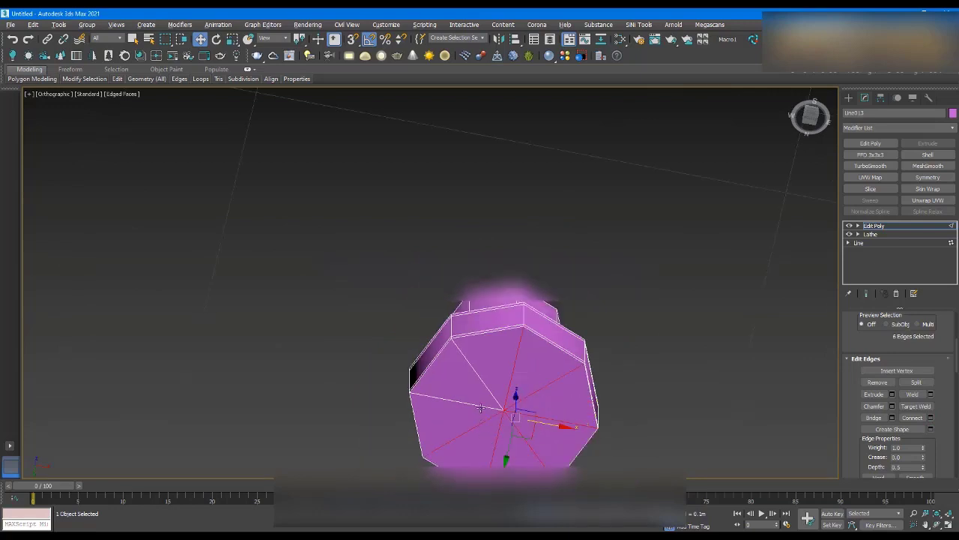
left_click(474, 405, "ctrl")
left_click(482, 383, "ctrl")
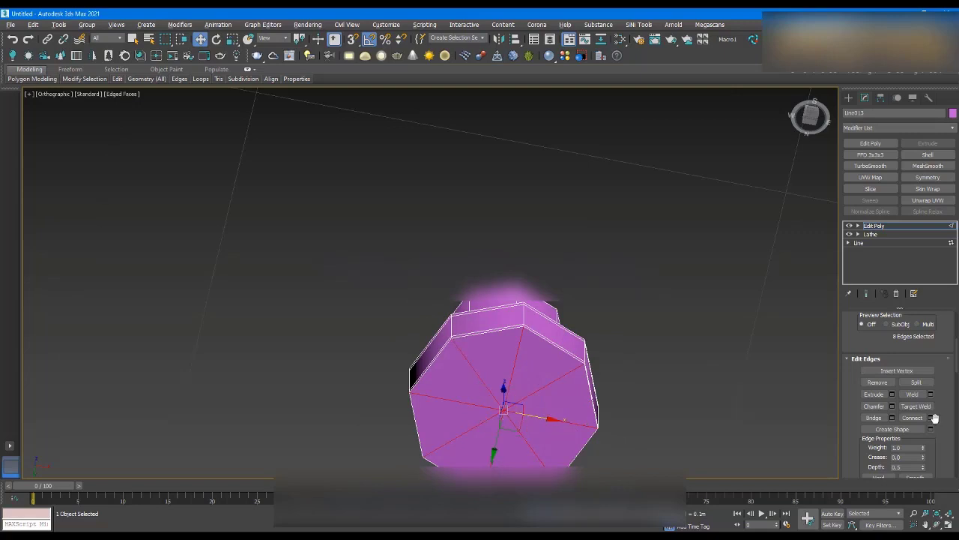
left_click(436, 330)
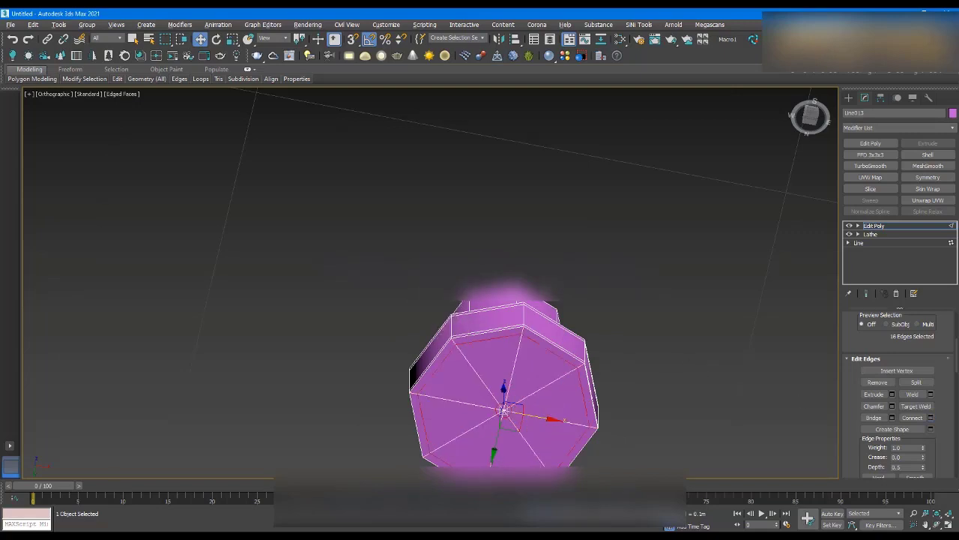
- Leave edge editing, add a TurboSmooth modifier above the foot's Edit Poly, and turn off the edged-faces display
middle_click_drag(564, 266, 586, 318, "alt")
left_click(652, 304)
left_click(871, 226)
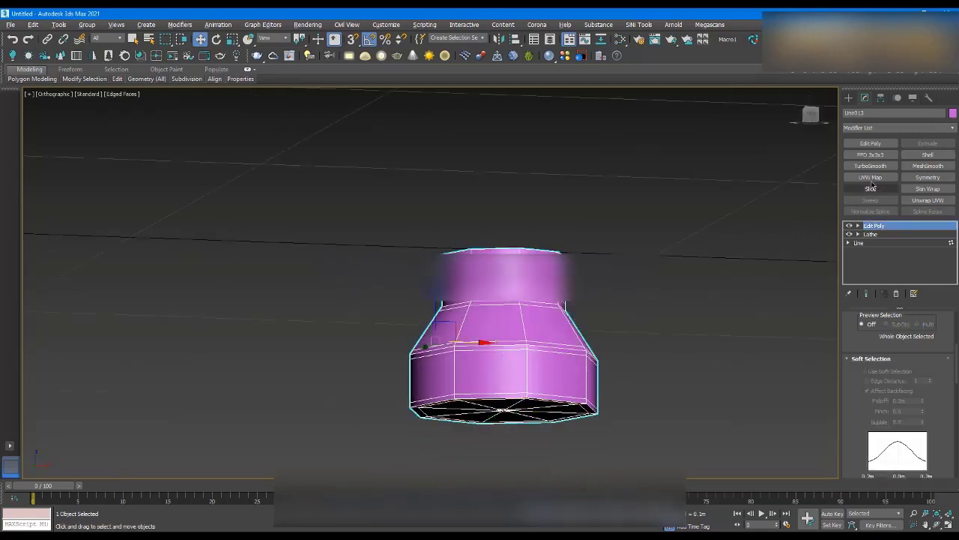
left_click(871, 166)
key("F4")
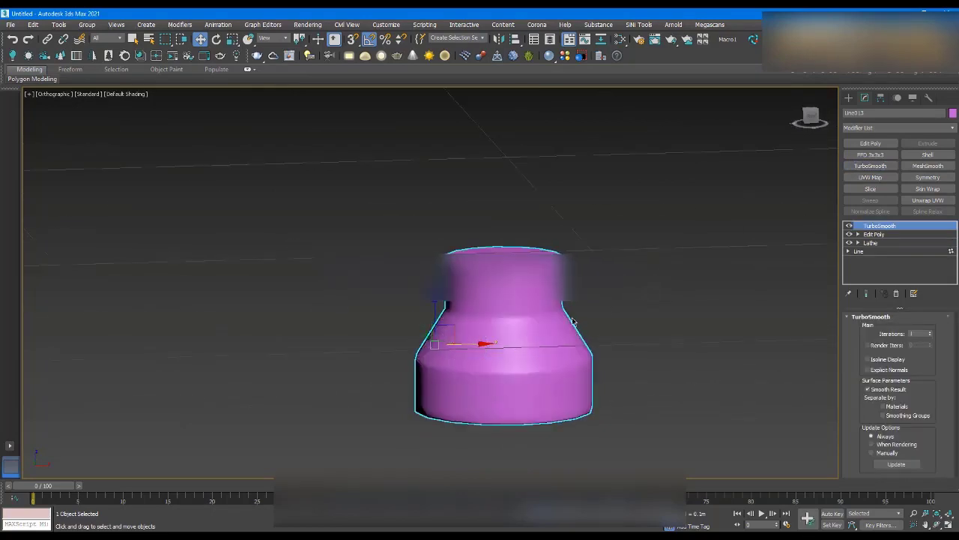
- In the foot's Edit Poly, select all vertices of the top end and weld them
scroll(573, 321, "up", 2)
middle_click_drag(582, 335, 551, 367, "alt")
scroll(517, 267, "up", 4)
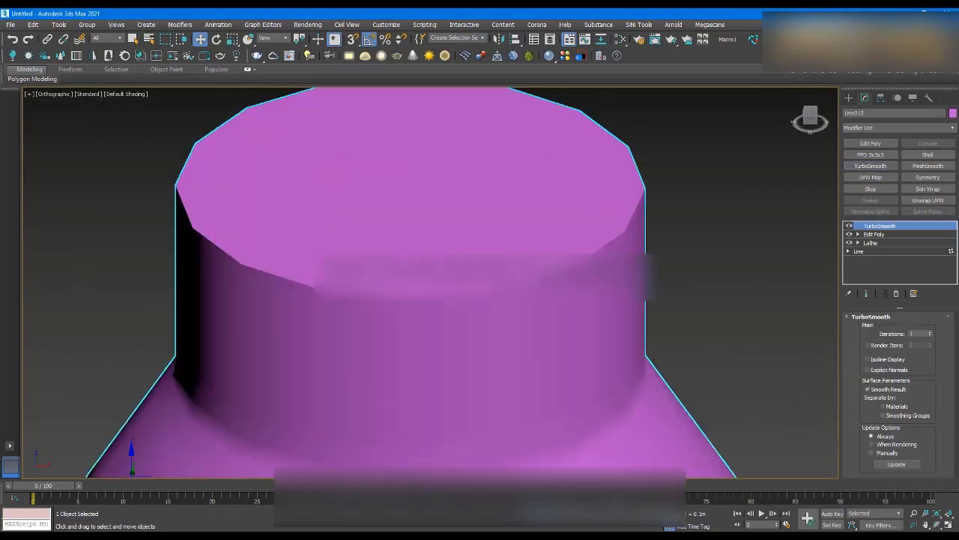
scroll(653, 240, "down", 1)
middle_click_drag(653, 242, 678, 167, "alt")
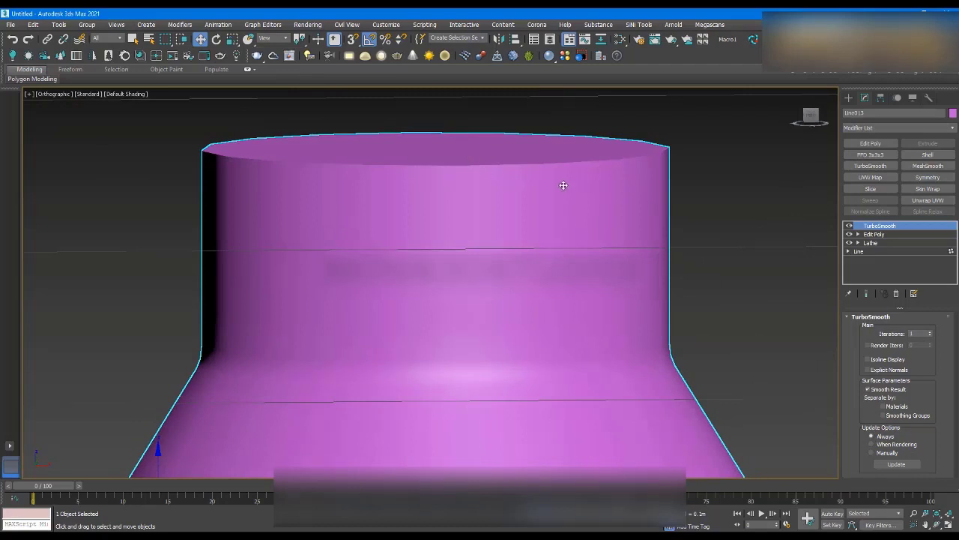
left_click(874, 234)
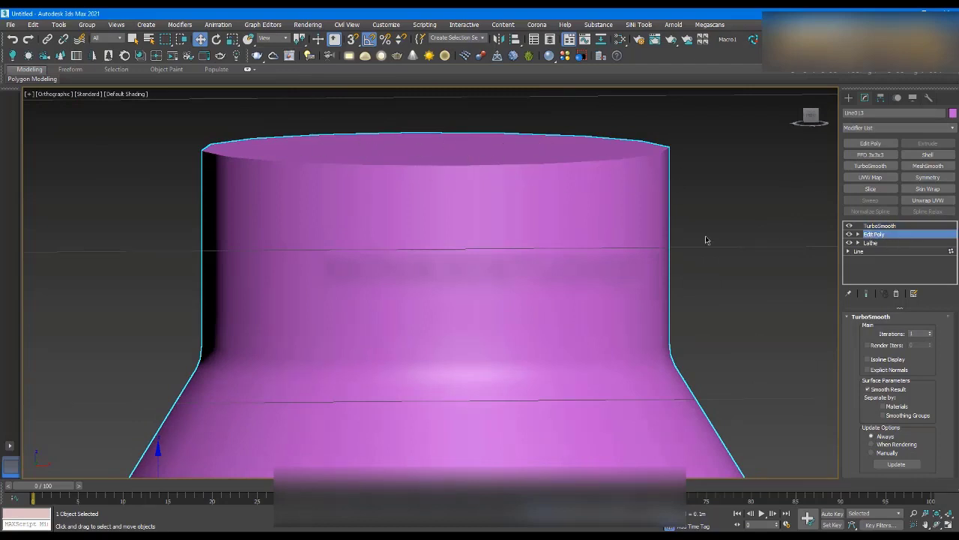
scroll(668, 242, "down", 1)
key("F4")
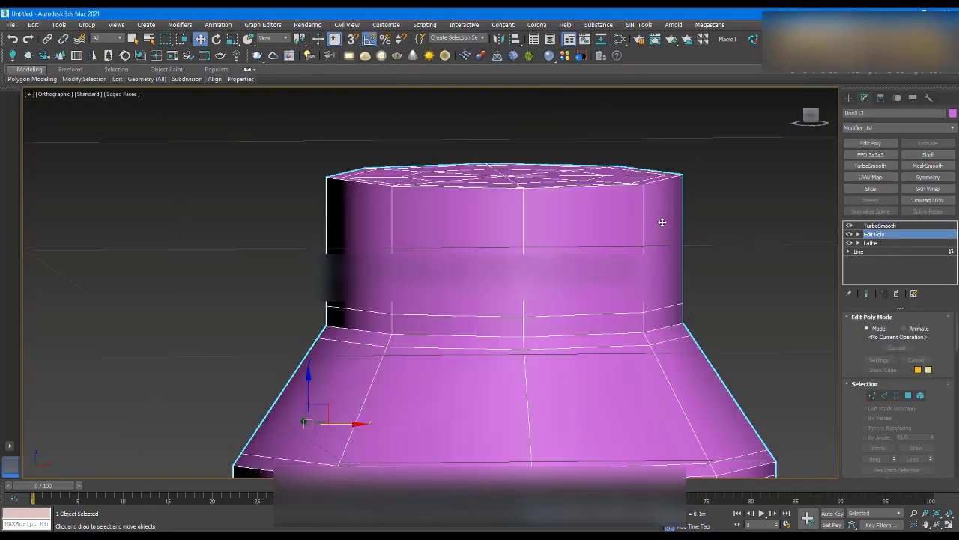
key("1")
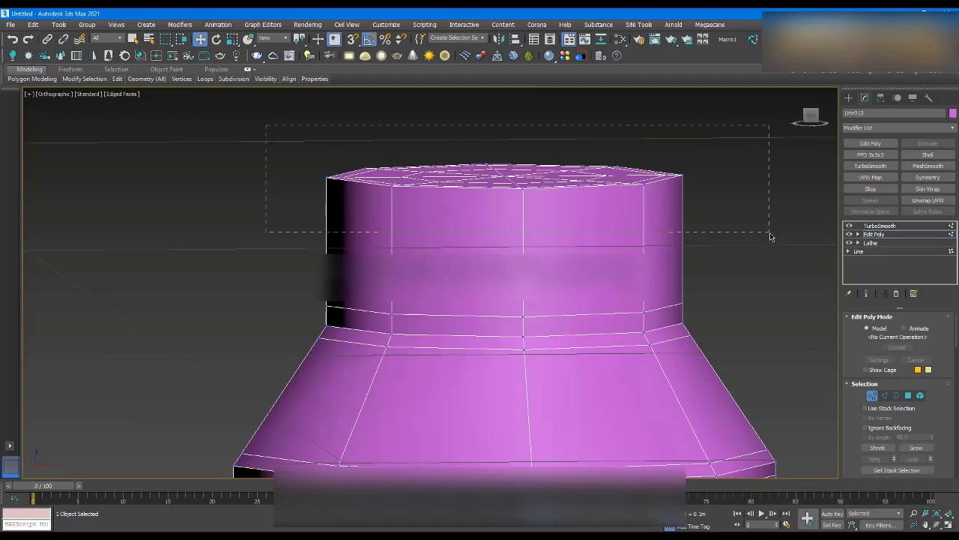
scroll(936, 405, "down", 3)
left_click(930, 413)
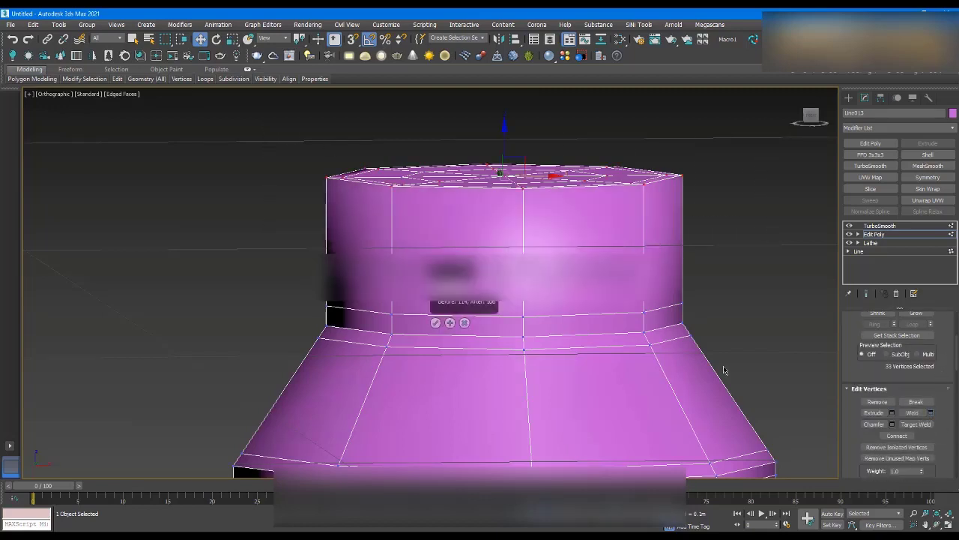
left_click(445, 322)
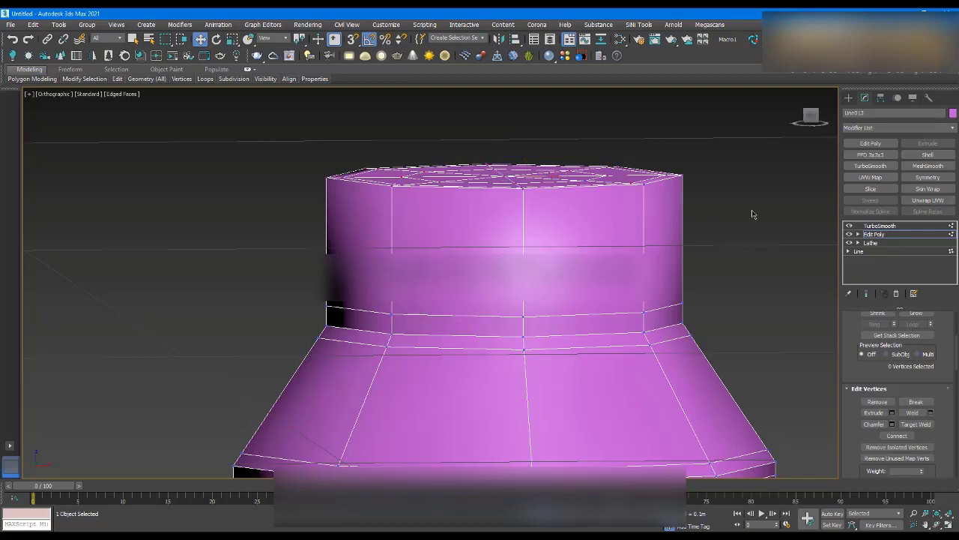
- Return to the foot's TurboSmooth, set its iterations to 2, and deselect the foot
left_click(874, 235)
left_click(874, 226)
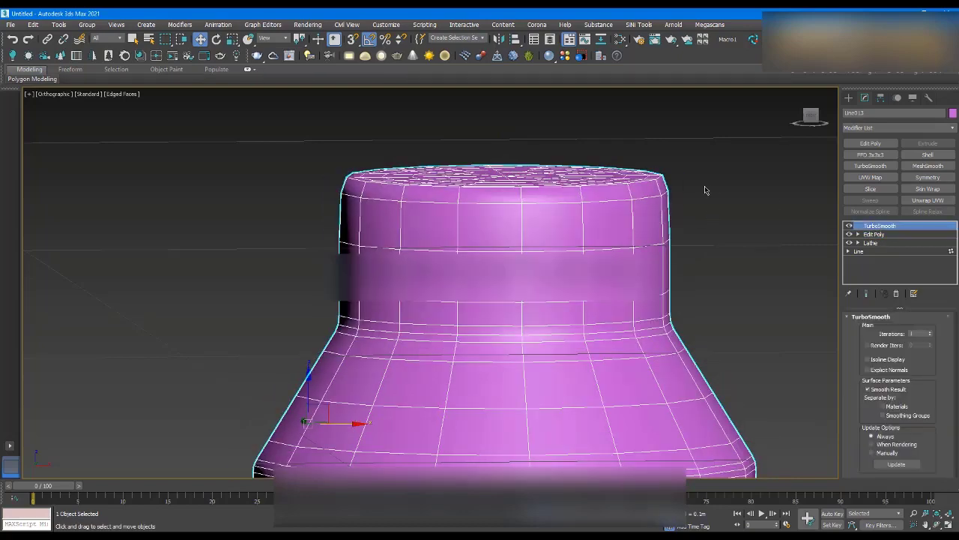
left_click(707, 190)
scroll(649, 190, "up", 5)
left_click(649, 190)
left_click(929, 332)
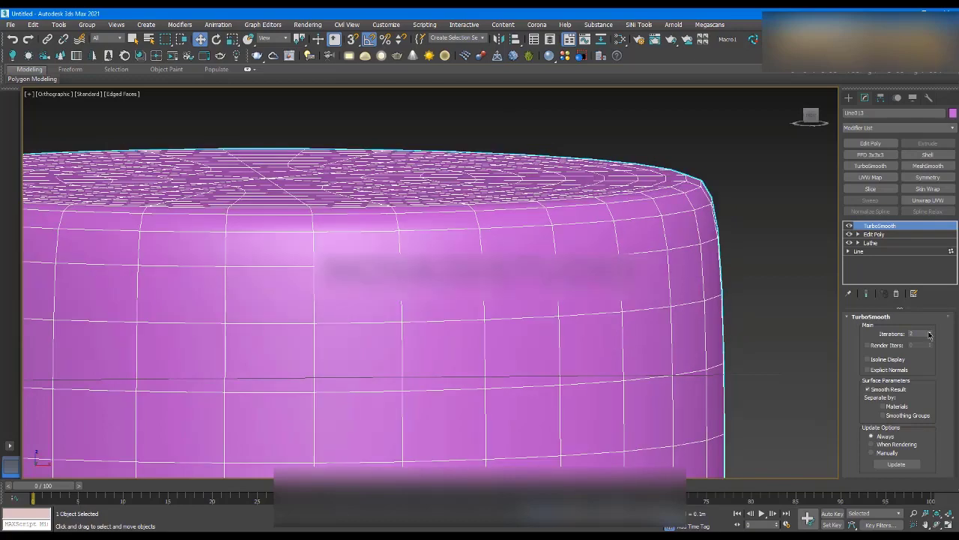
left_click(929, 332)
scroll(685, 150, "down", 10)
left_click(685, 150)
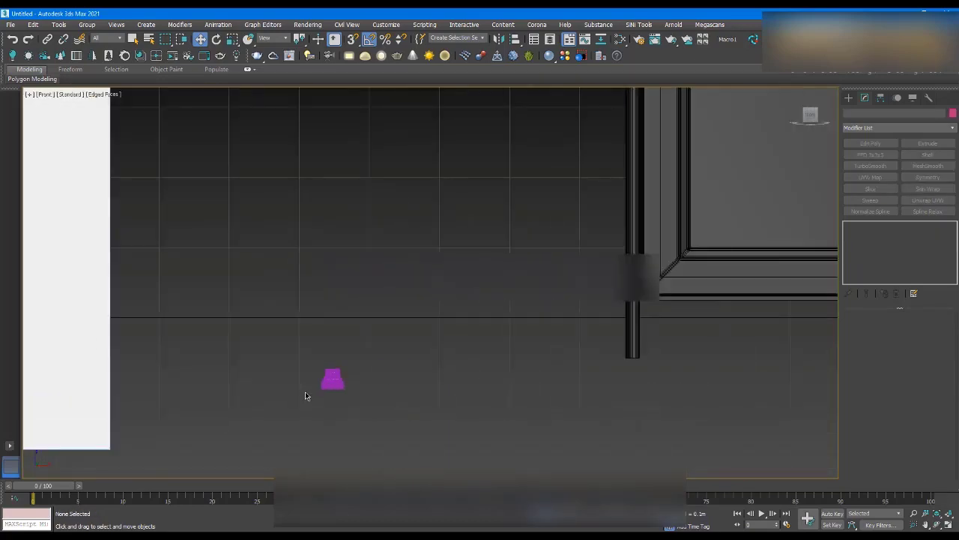
- Move the foot across to the cabinet's front-left leg and fit it over the leg's lower end
left_click(333, 378)
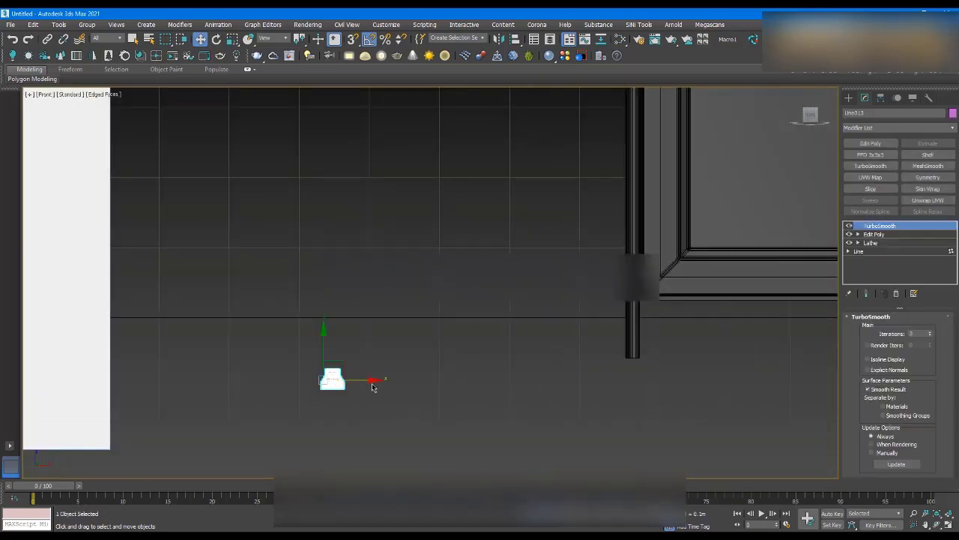
left_click_drag(340, 362, 642, 345)
scroll(611, 369, "up", 6)
left_click_drag(583, 369, 594, 354)
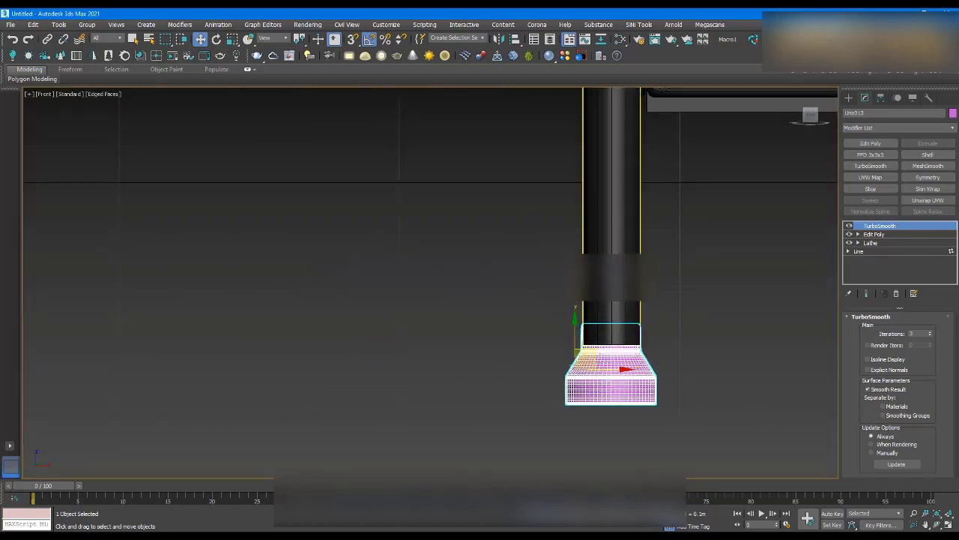
- Add an Edit Poly modifier to the front-left leg cylinder and connect its twelve long edges to create supporting loops
left_click(600, 330)
scroll(545, 275, "down", 5)
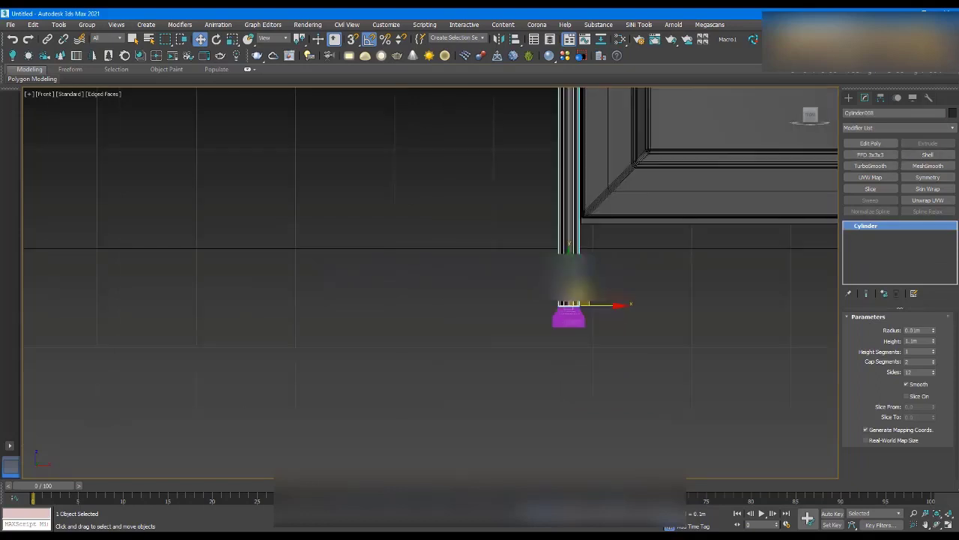
left_click(870, 143)
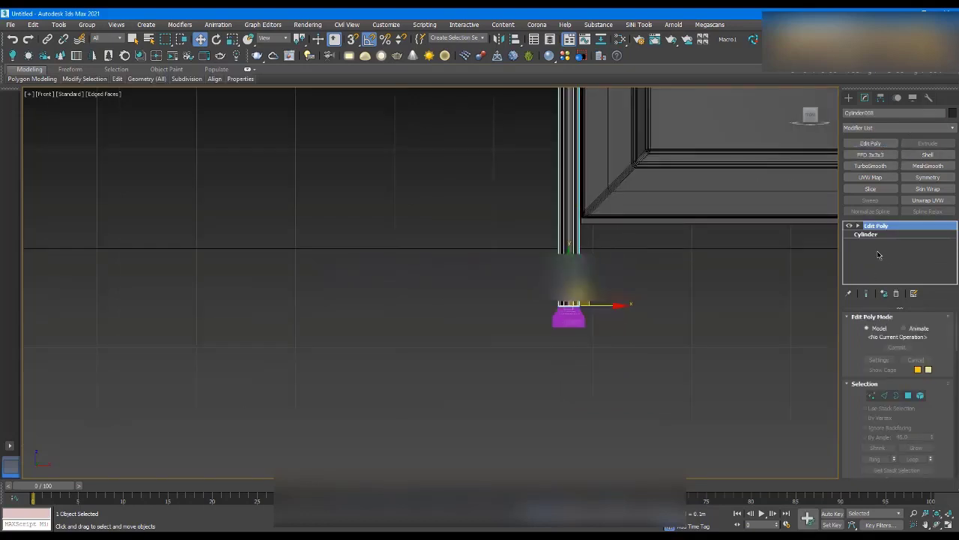
key("2")
left_click_drag(679, 265, 679, 266)
scroll(510, 274, "down", 6)
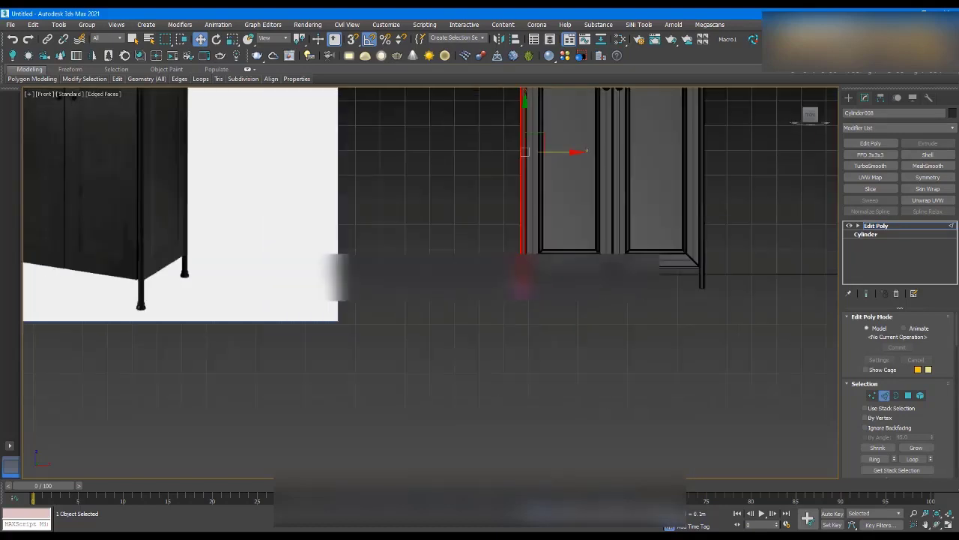
scroll(520, 152, "up", 2)
middle_click_drag(523, 229, 505, 387)
scroll(952, 435, "down", 5)
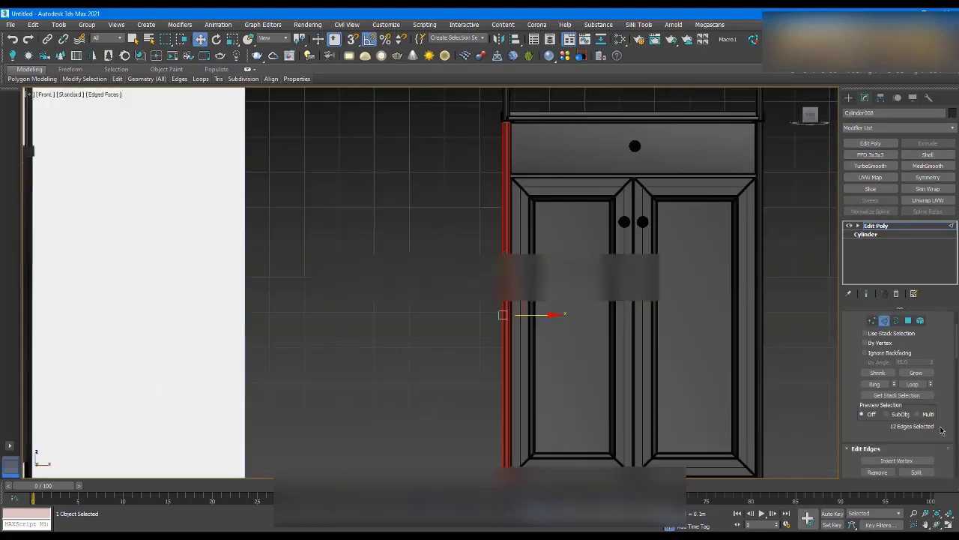
left_click(930, 449)
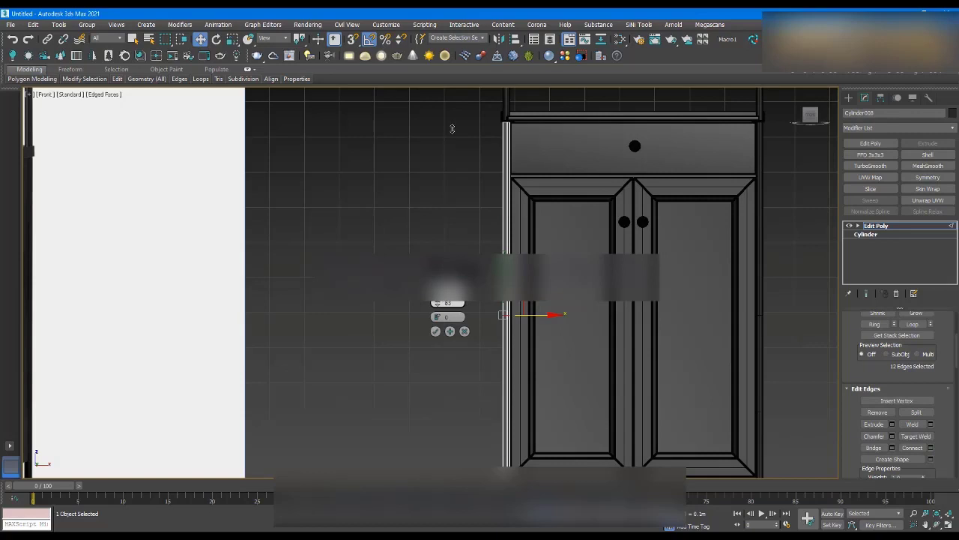
left_click(435, 331)
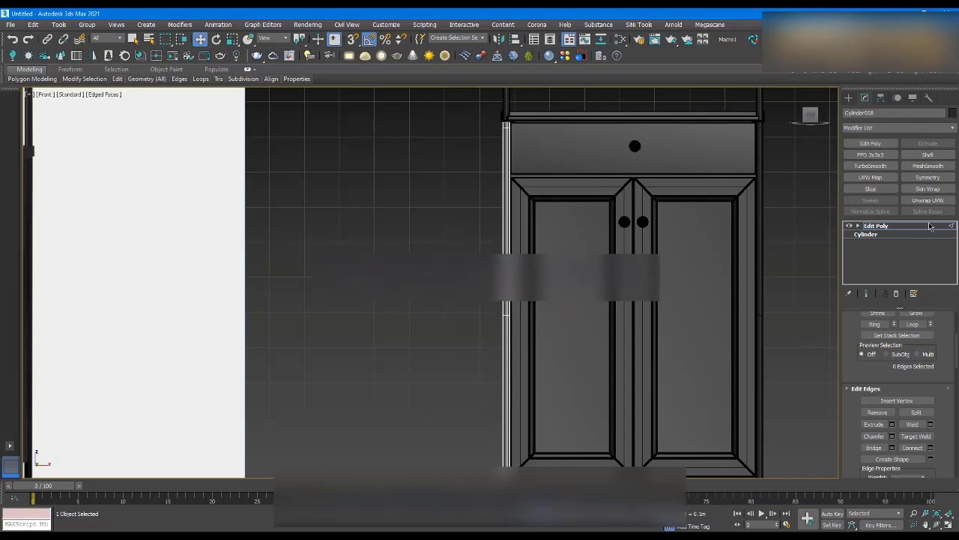
- Add a TurboSmooth modifier to the front-left leg with 2 iterations, and deselect it
left_click(871, 166)
scroll(519, 442, "up", 8)
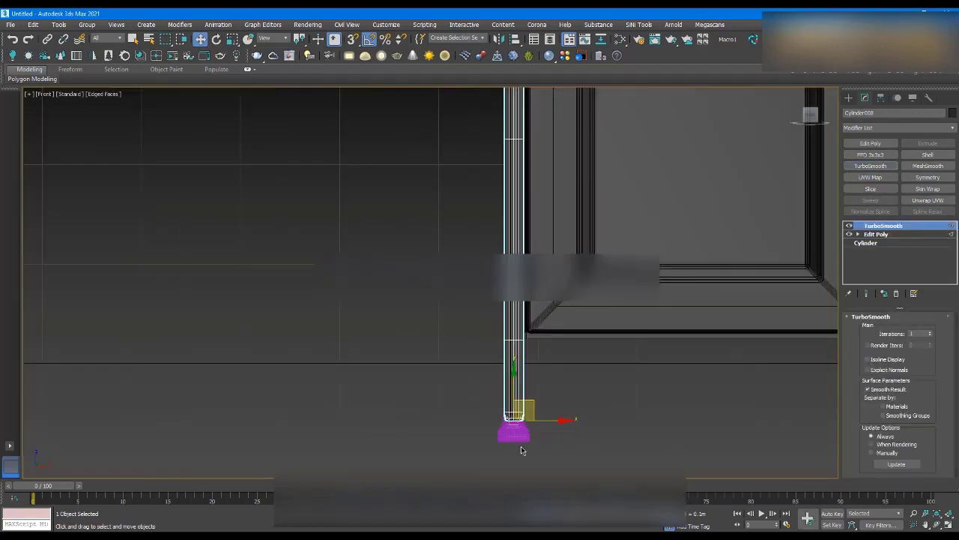
scroll(517, 415, "up", 4)
left_click(931, 333)
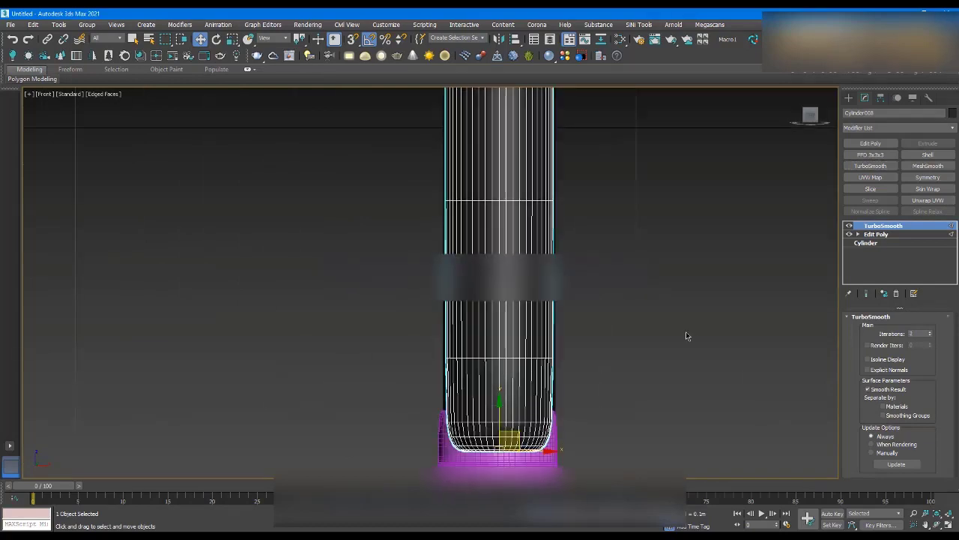
left_click(687, 336)
- Raise the foot slightly over the leg's end and centre it on the front-left leg in the top view
left_click(567, 429)
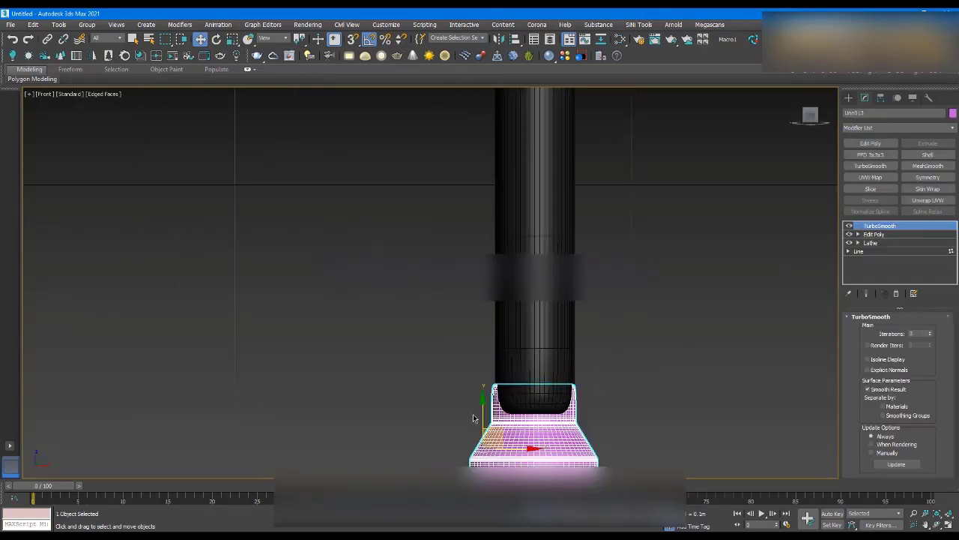
left_click_drag(485, 415, 487, 407)
key("t")
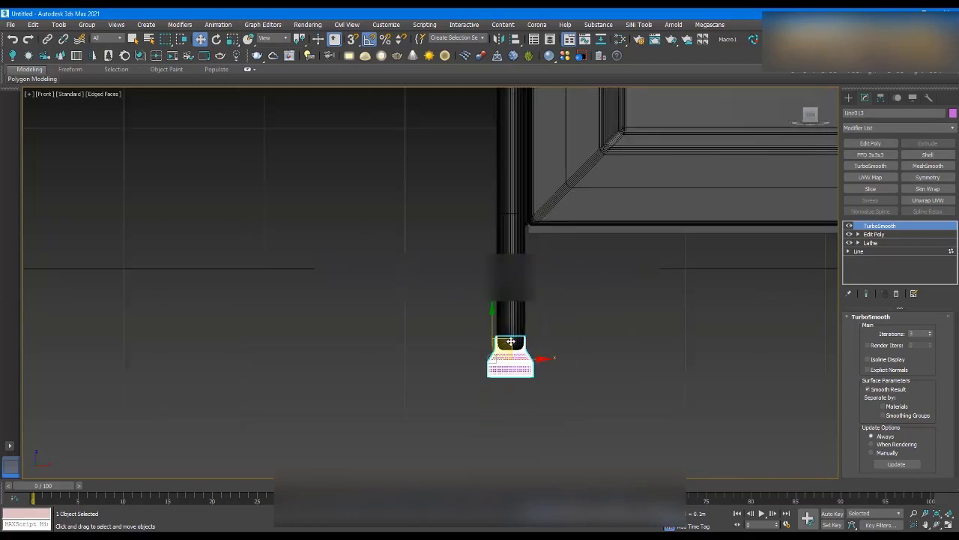
scroll(514, 337, "up", 5)
scroll(515, 375, "down", 8)
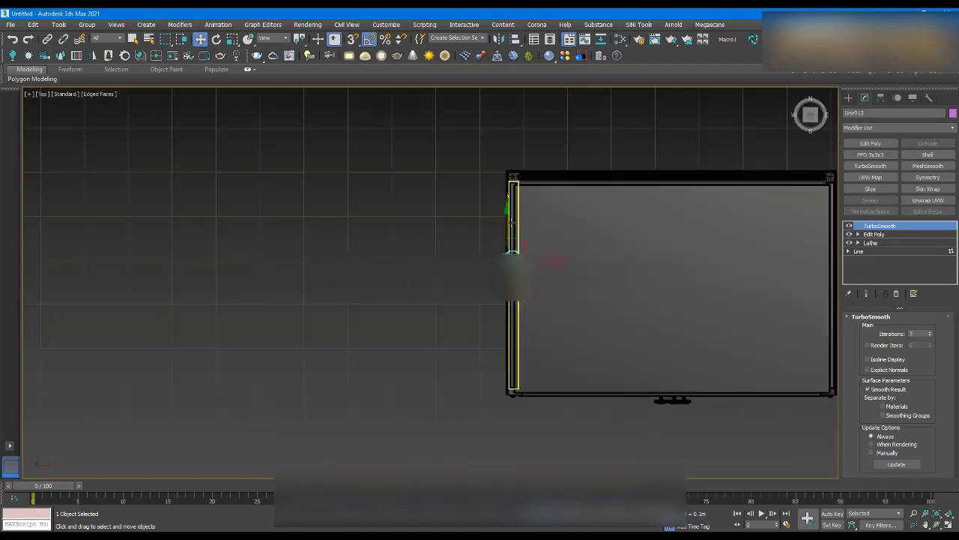
key("F3")
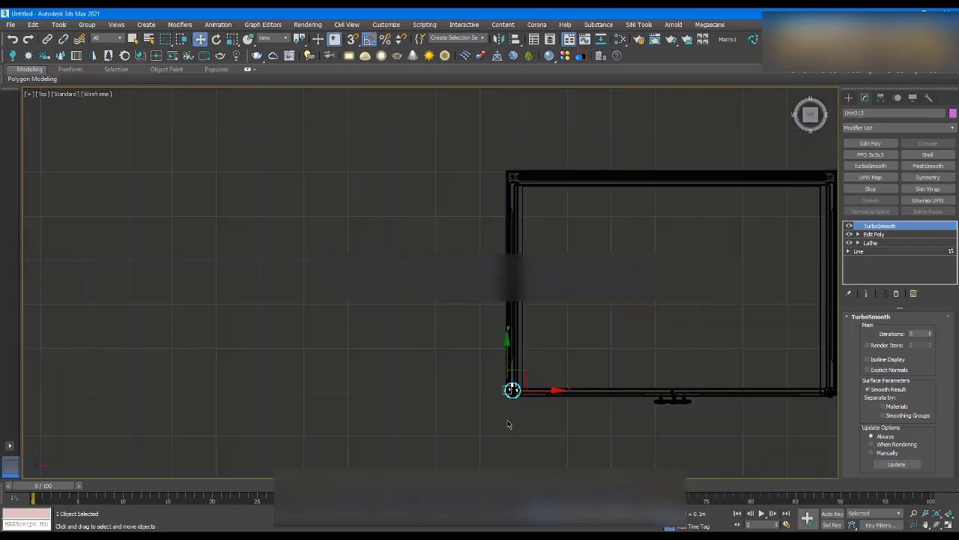
scroll(508, 390, "up", 9)
left_click_drag(561, 208, 560, 254)
mouse_move(564, 294)
middle_mouse_down("alt")
mouse_move(577, 259)
mouse_move(598, 257)
middle_mouse_up("alt")
key("F3")
scroll(592, 266, "down", 4)
left_click(684, 255)
left_click(649, 247)
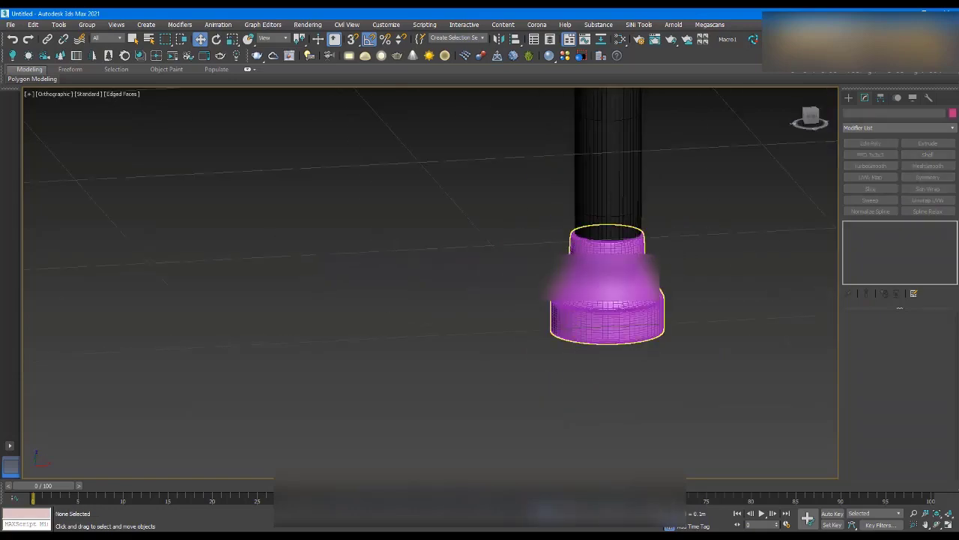
- Slightly reduce the front-left leg cylinder's base radius with the end result shown, so it fits inside the foot's opening
scroll(652, 240, "up", 4)
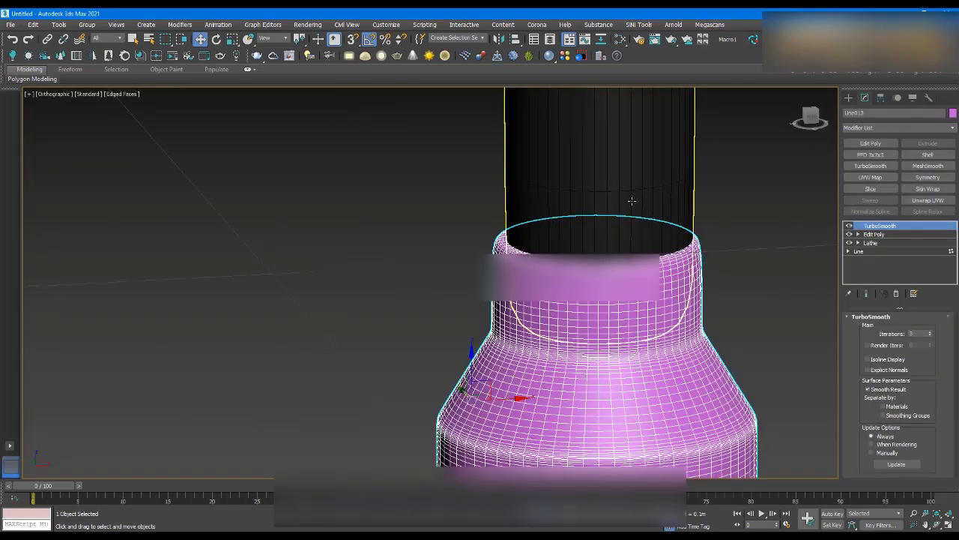
left_click(631, 201)
left_click(866, 242)
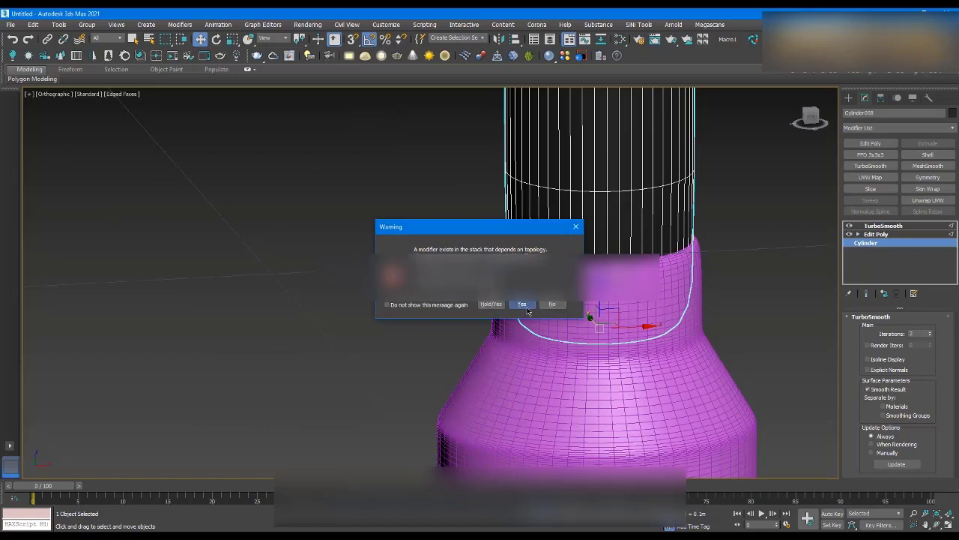
left_click(522, 304)
left_click(867, 293)
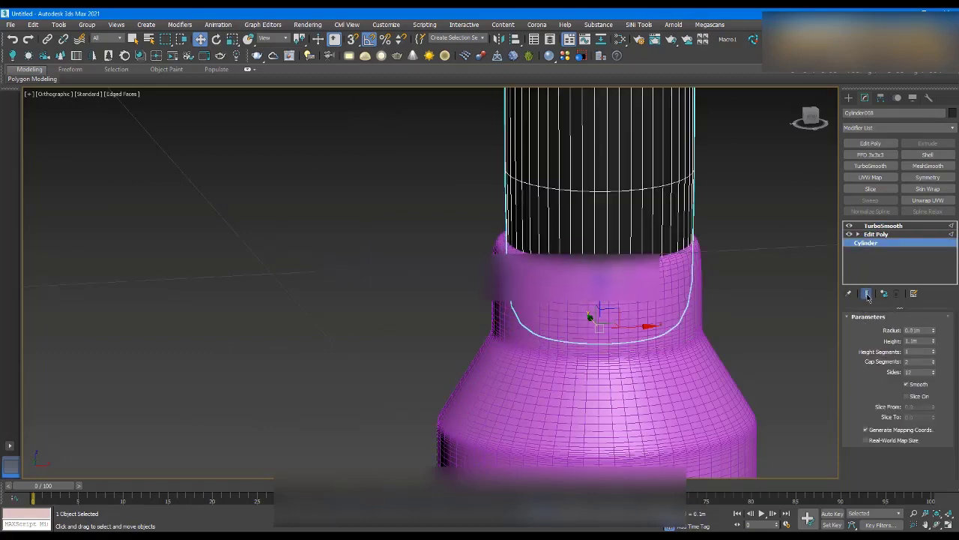
left_click(934, 333)
left_click(934, 333)
left_click(934, 333)
left_click(680, 267)
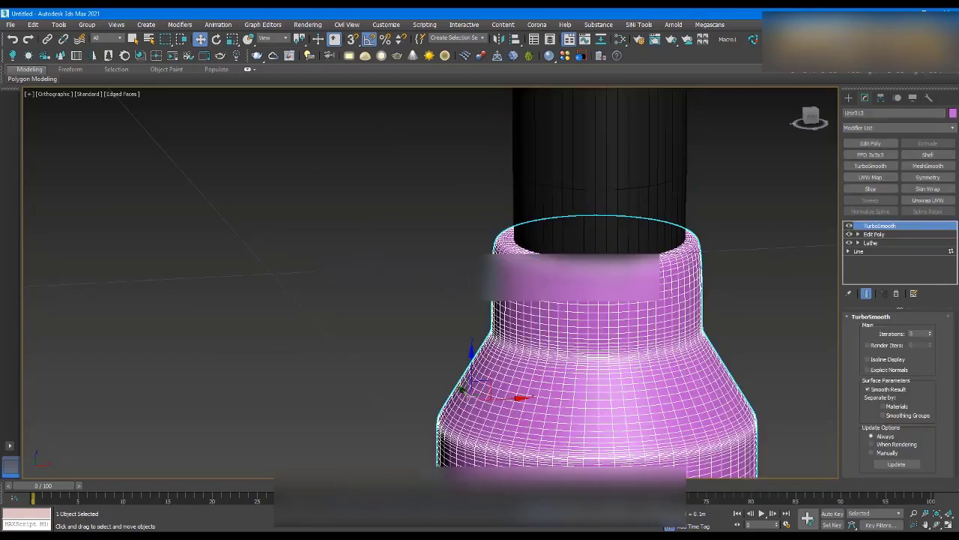
- Change the foot's object color to black to match the leg, and deselect it
scroll(614, 284, "down", 4)
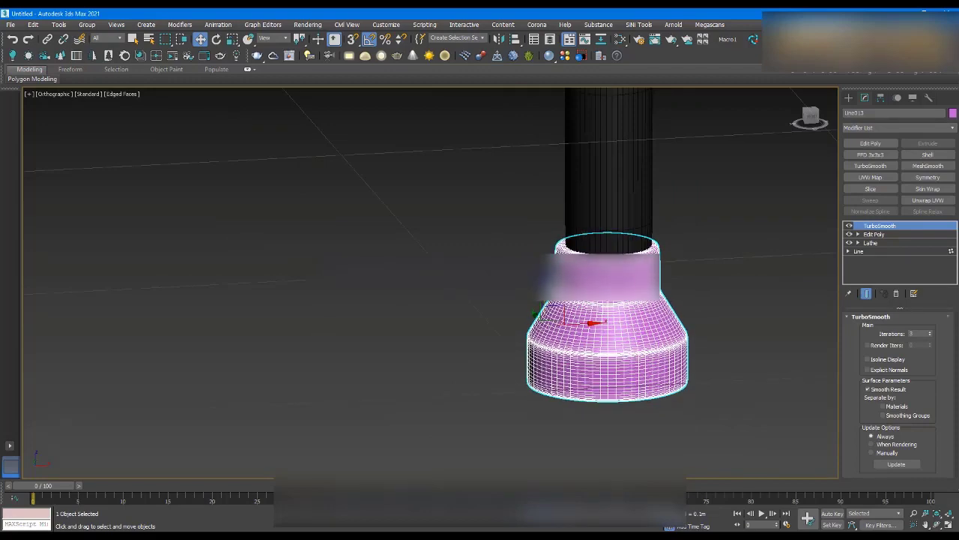
left_click(687, 271)
left_click(667, 279)
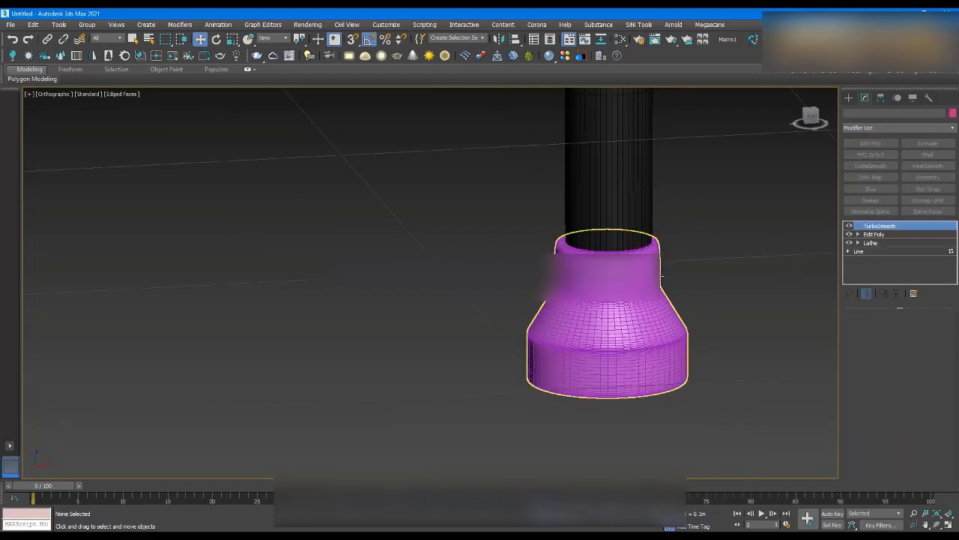
left_click(953, 113)
left_click(383, 244)
left_click(383, 273)
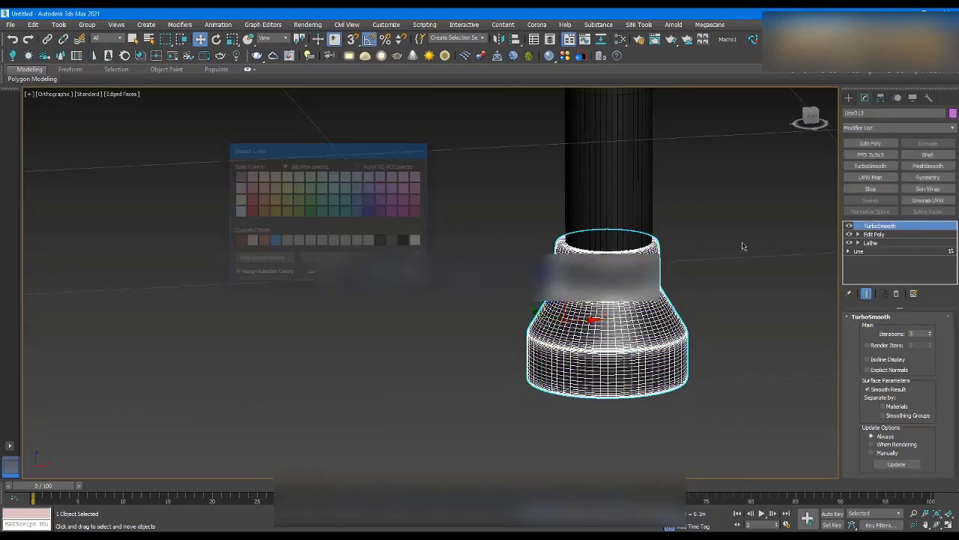
left_click(743, 246)
- In the front view, turn off the edged-faces display and clone the foot onto the front-right leg
key("f")
scroll(503, 362, "up", 2)
left_click(503, 362)
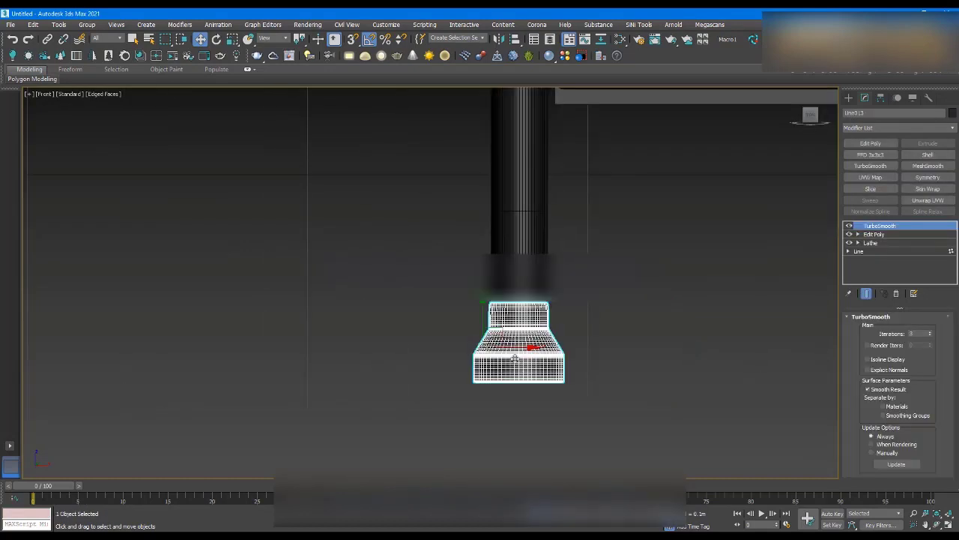
key("F4")
scroll(517, 352, "down", 6)
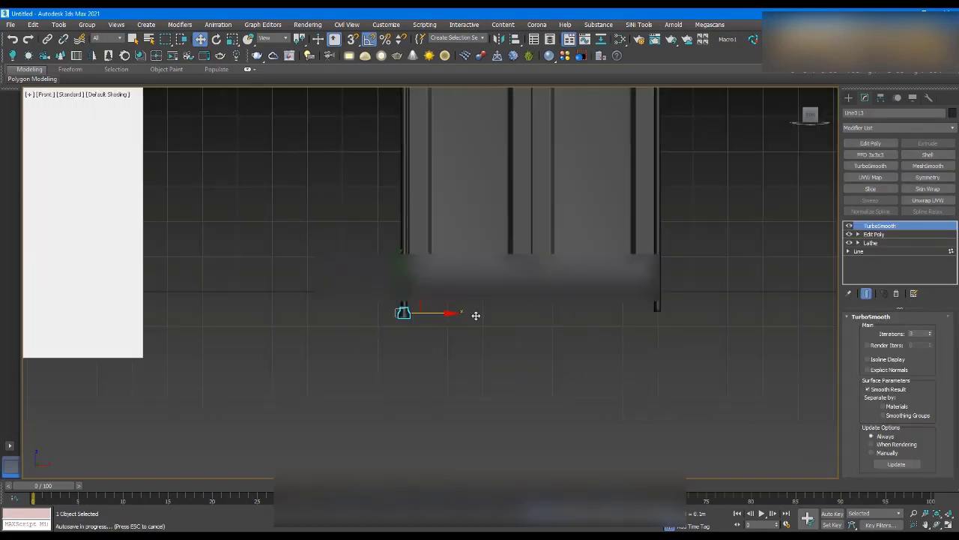
mouse_move(475, 314)
left_mouse_down("shift")
mouse_move(693, 317)
mouse_move(646, 319)
left_mouse_up("shift")
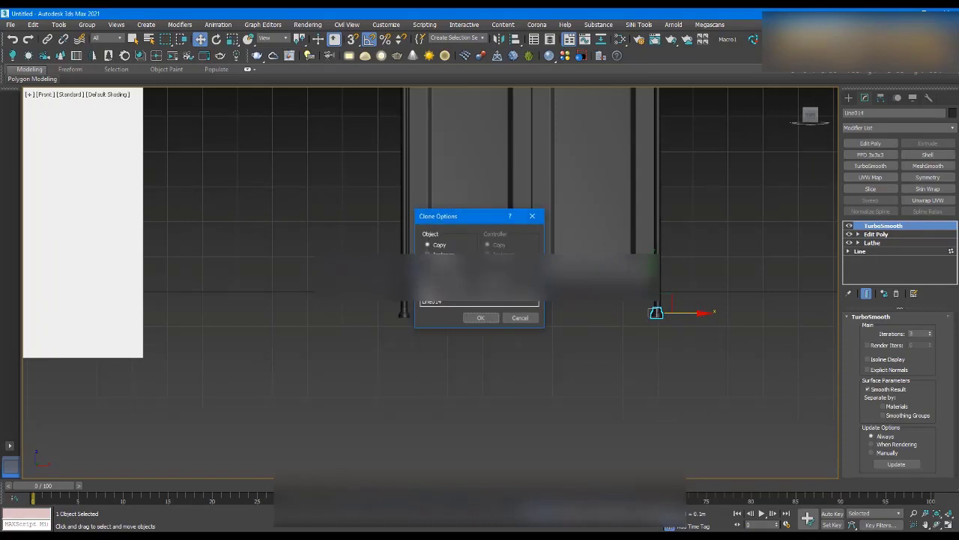
left_click(480, 317)
scroll(668, 332, "up", 10)
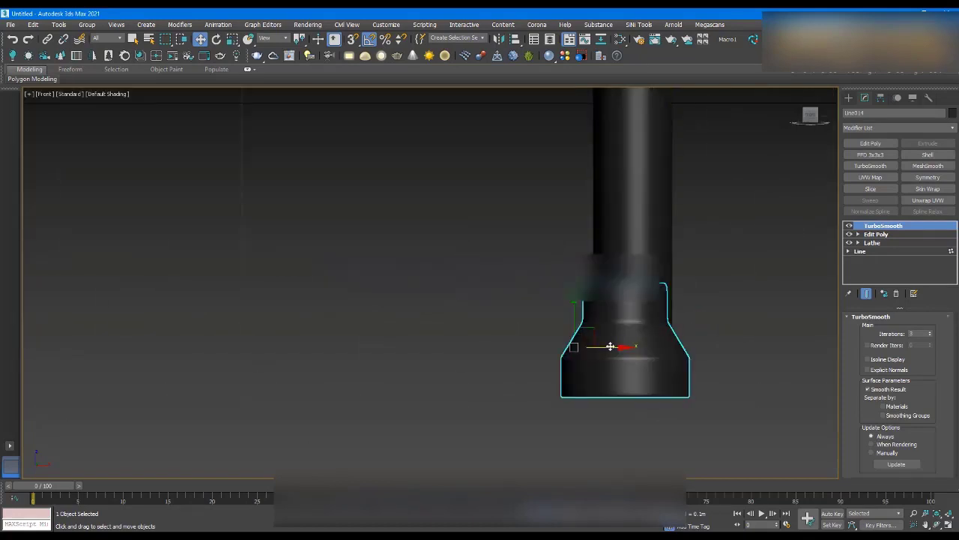
scroll(678, 322, "down", 9)
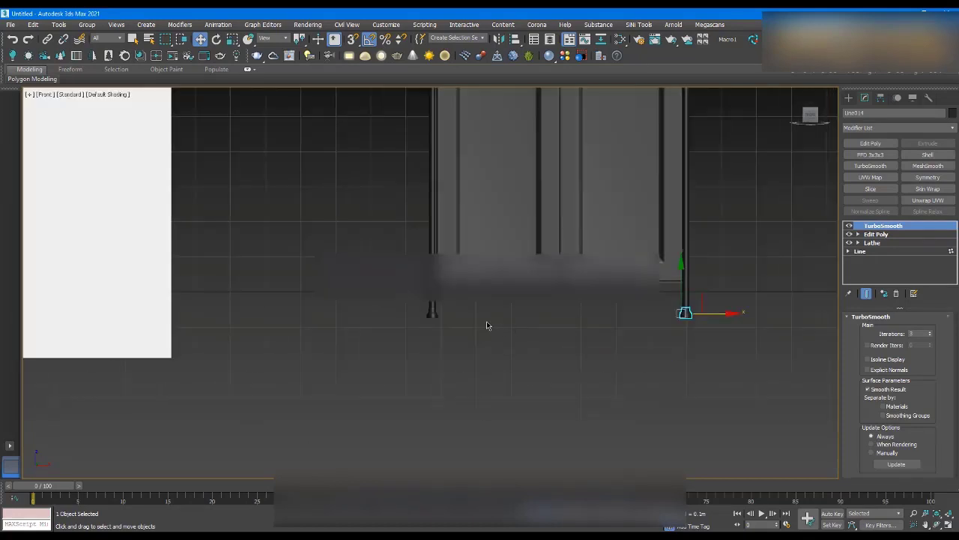
- Select both front feet, clone them back to the two rear legs, and line them up with the leg ends
scroll(481, 319, "up", 6)
left_click(332, 305, "ctrl")
scroll(409, 299, "down", 4)
middle_click_drag(475, 305, 407, 301, "alt")
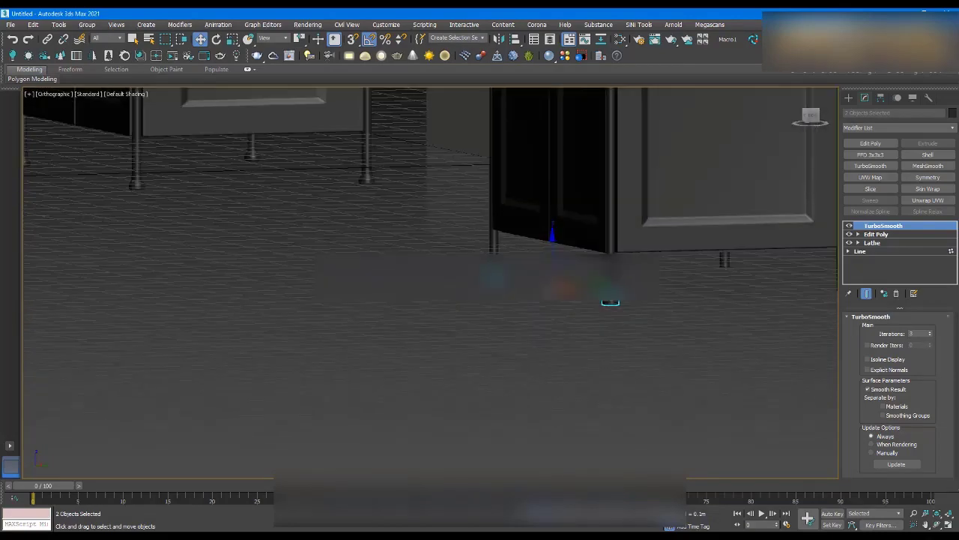
left_click_drag(555, 289, 780, 280, "shift")
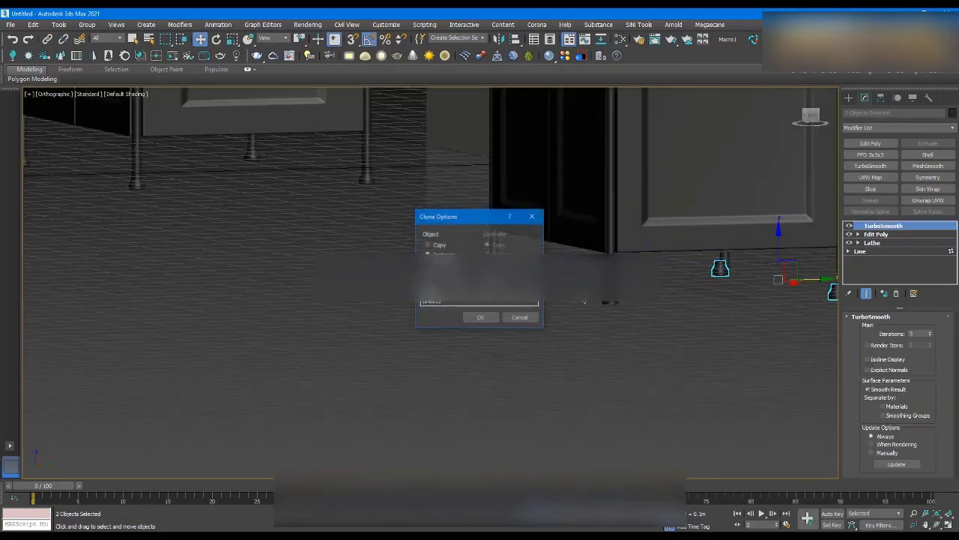
left_click(480, 318)
scroll(562, 312, "up", 10)
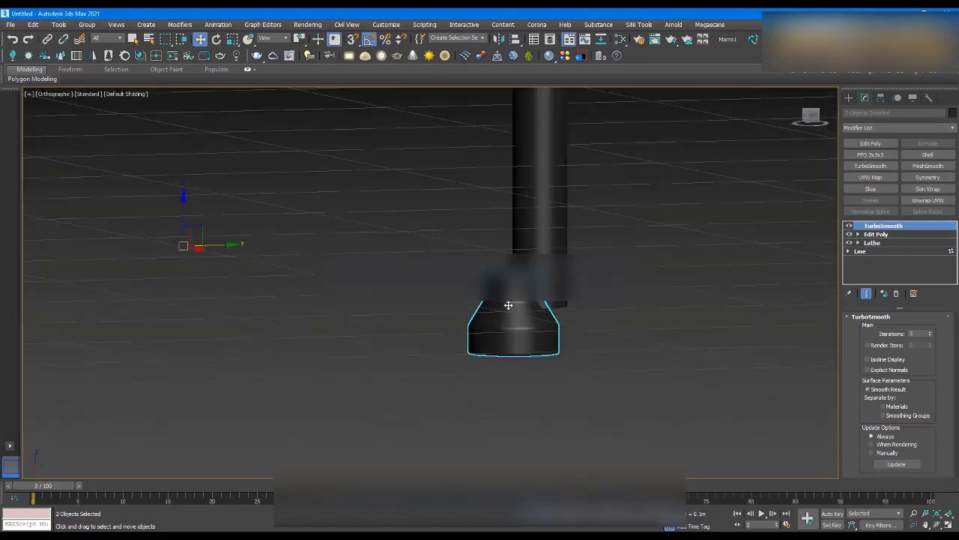
middle_click_drag(551, 326, 492, 320, "alt")
scroll(537, 305, "down", 6)
key("p")
scroll(474, 348, "up", 3)
scroll(471, 346, "down", 2)
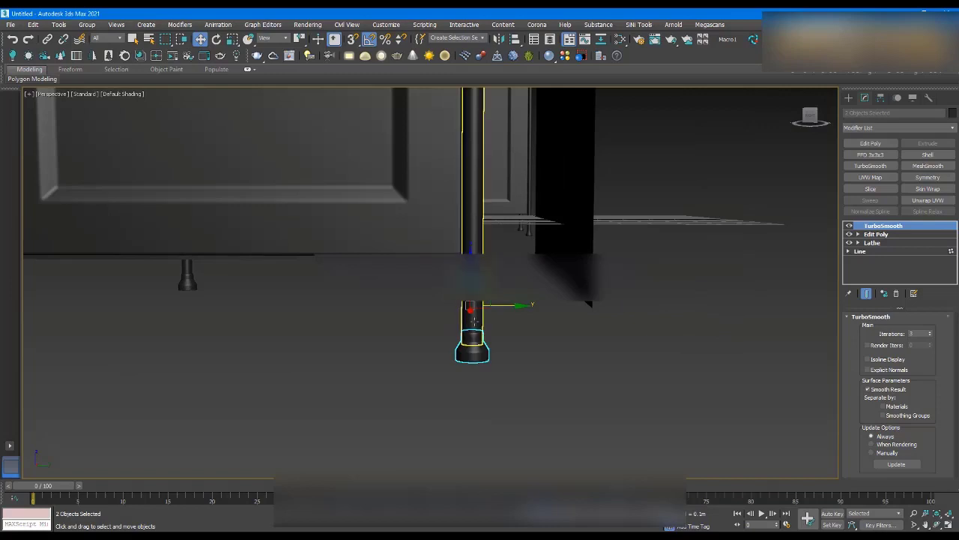
- Reduce the radius of the long rear leg cylinder to 0.009 m, and deselect it
left_click(473, 321)
scroll(474, 322, "up", 6)
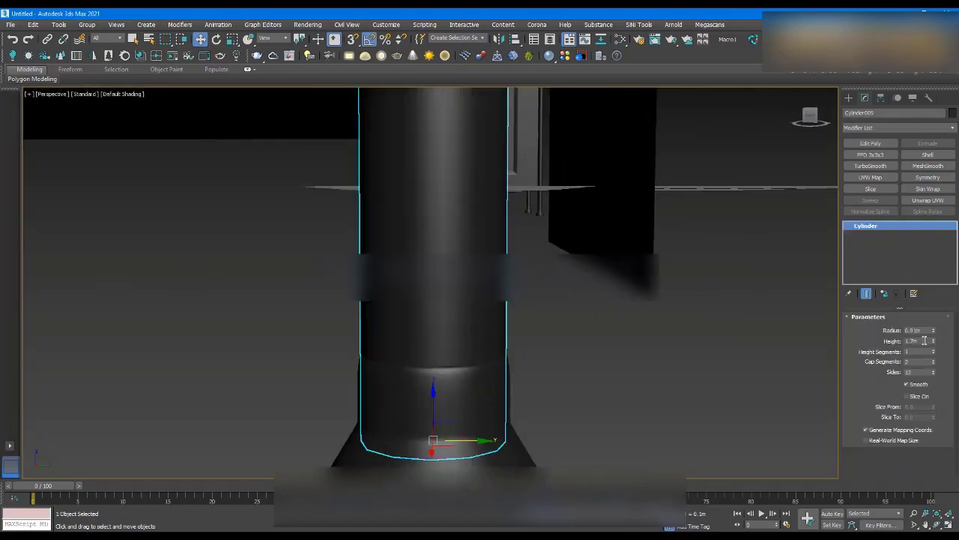
left_click_drag(935, 334, 935, 339)
scroll(657, 309, "down", 5)
scroll(667, 315, "down", 3)
left_click(632, 353)
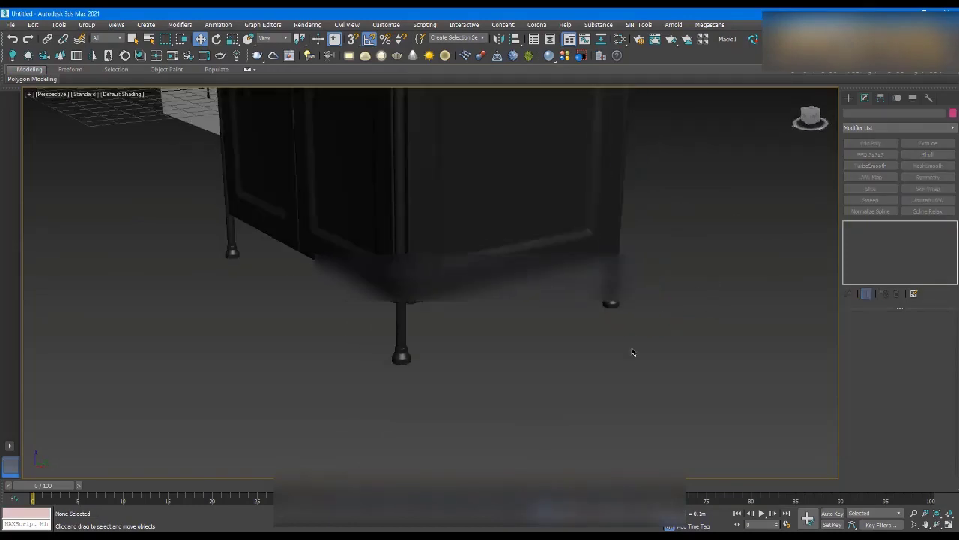
- Select the long rear leg cylinder beside the round mirror and add an Edit Poly modifier to it
scroll(644, 330, "down", 8)
scroll(620, 235, "up", 5)
left_click(636, 221)
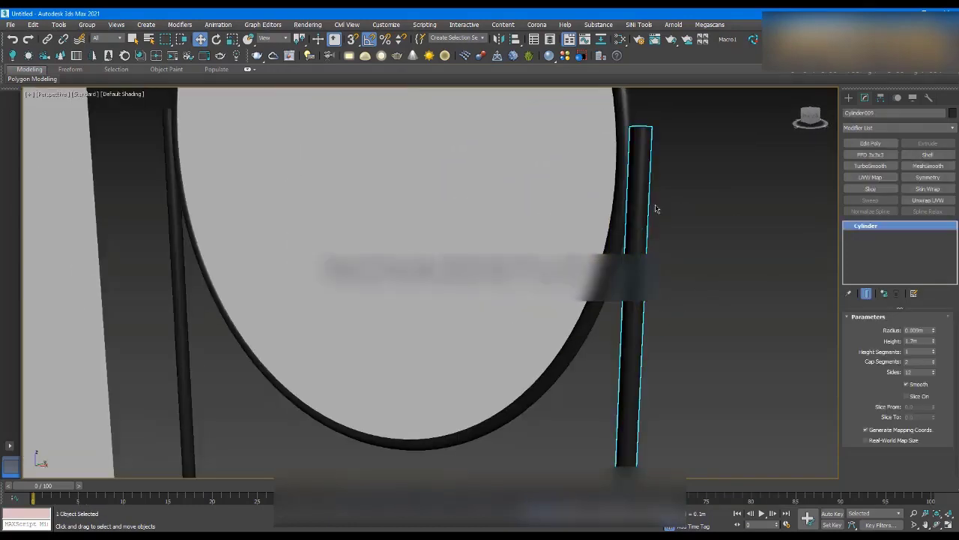
scroll(816, 161, "down", 6)
left_click(871, 143)
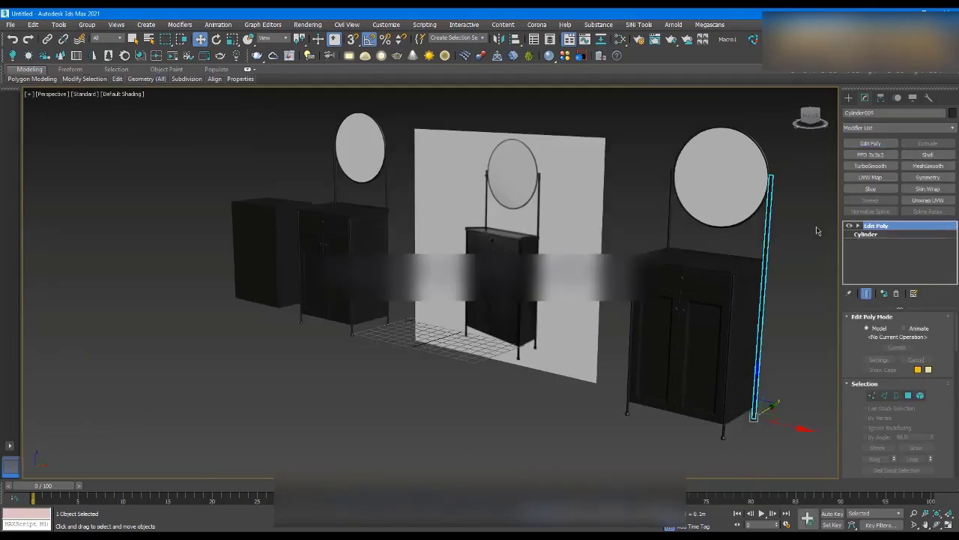
- Reselect the long rear leg cylinder beside the round mirror and select all its lengthwise edges for editing
left_click(693, 264)
left_click(786, 236)
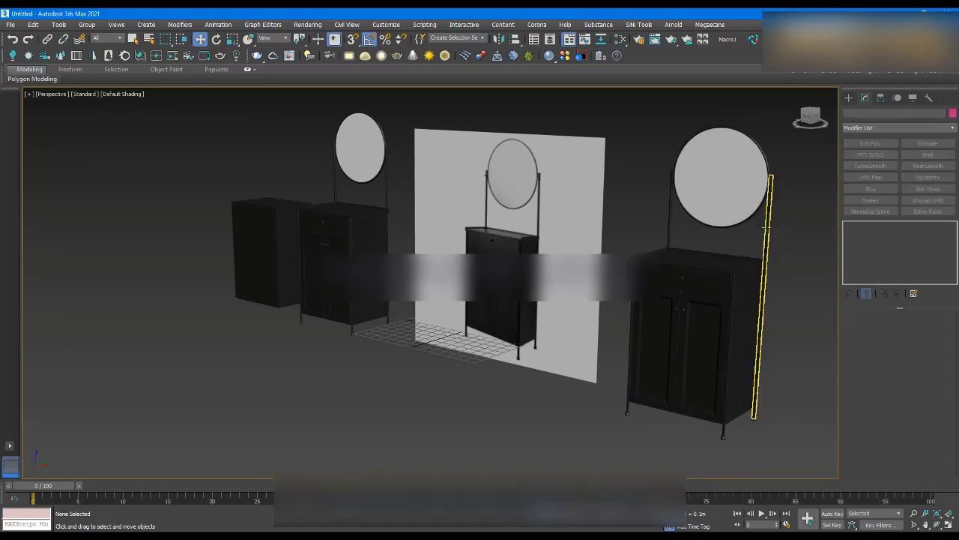
left_click_drag(714, 296, 712, 294)
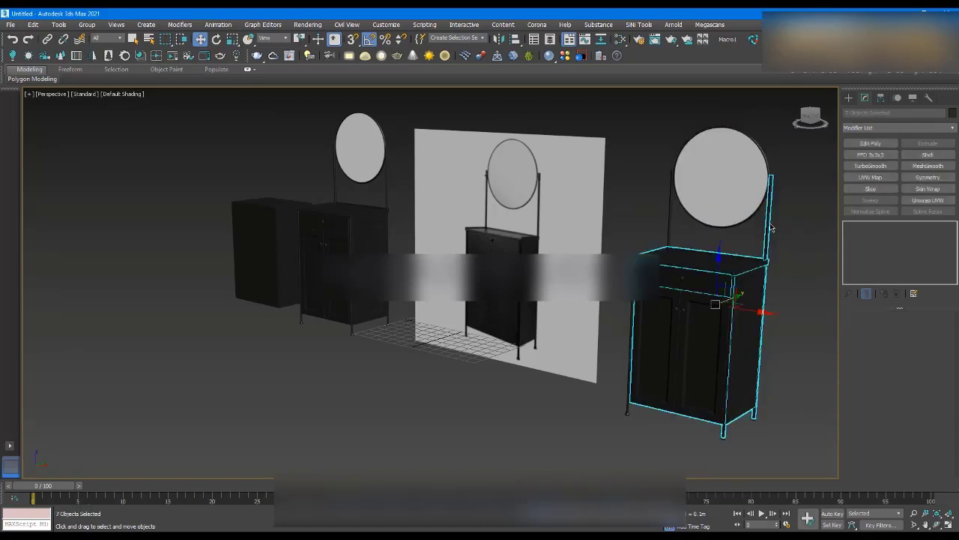
left_click(769, 226)
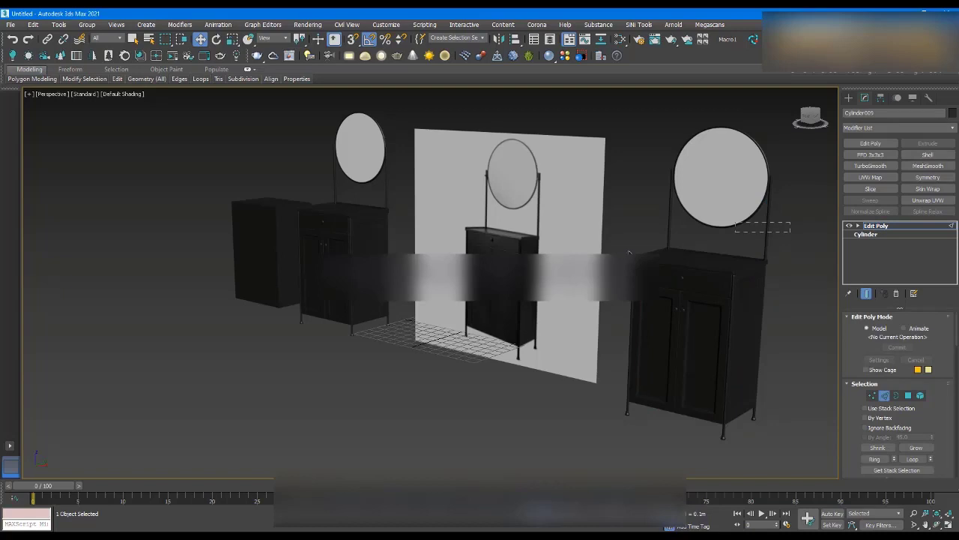
left_click_drag(630, 252, 627, 253)
- Connect the selected edges with new loops using a pinch of 98, and apply TurboSmooth with 2 iterations to the leg cylinder
scroll(949, 390, "down", 3)
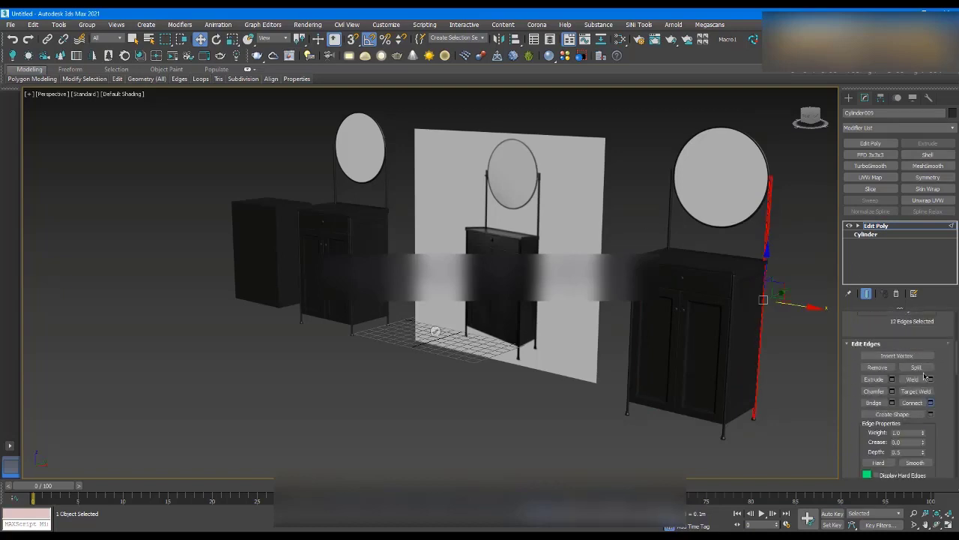
scroll(814, 237, "up", 5)
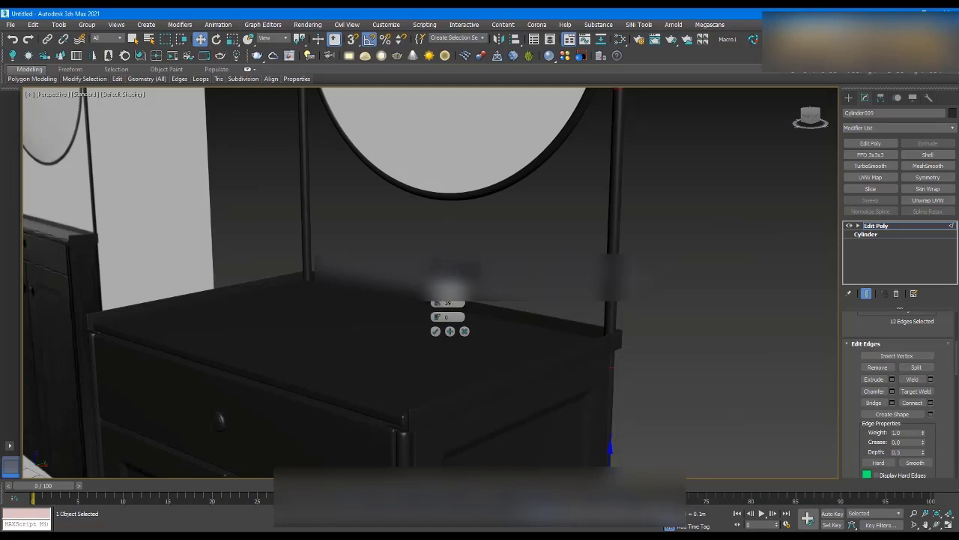
middle_click_drag(447, 230, 618, 129, "alt")
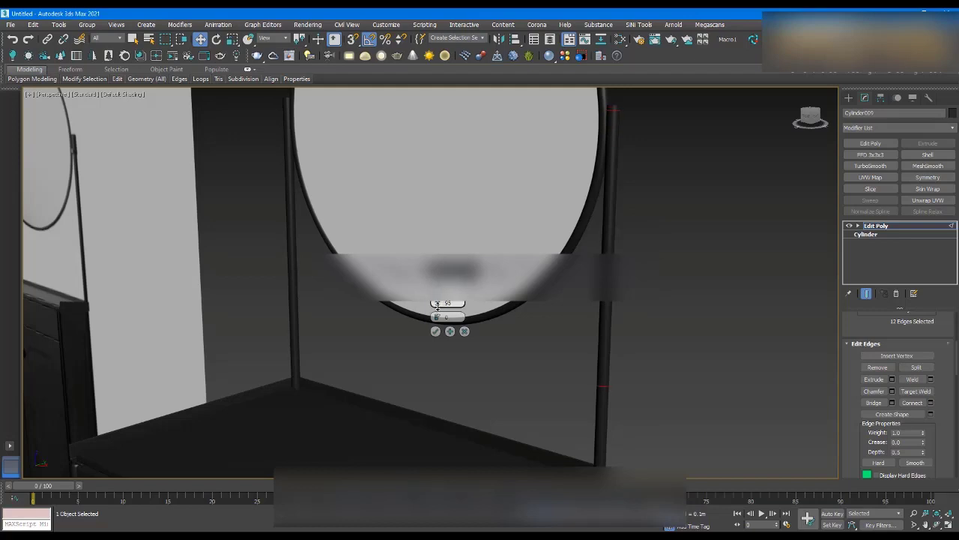
left_click(436, 331)
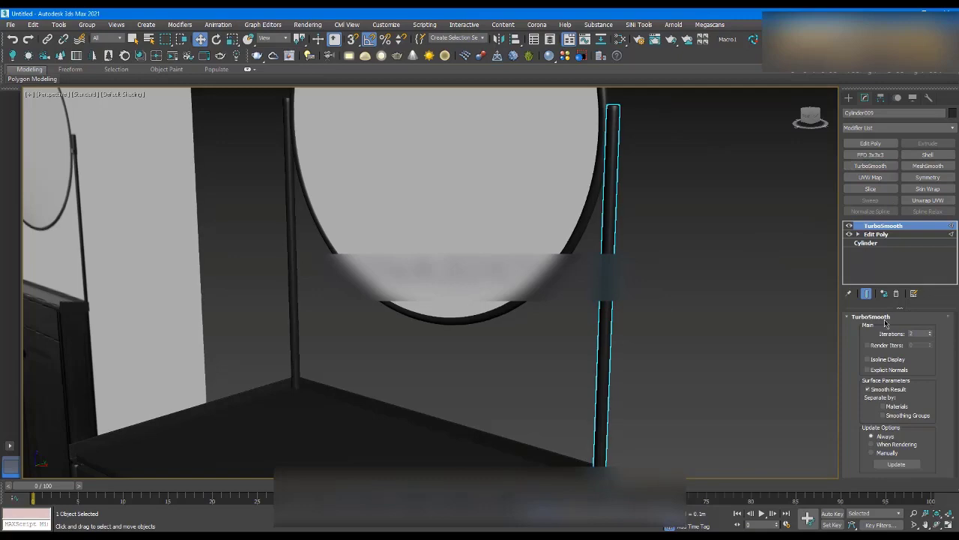
- Deselect the leg cylinder, inspect its smoothed top end with edged faces displayed, and view the whole cabinet beside the reference image
left_click(685, 188)
scroll(642, 122, "up", 6)
key("F4")
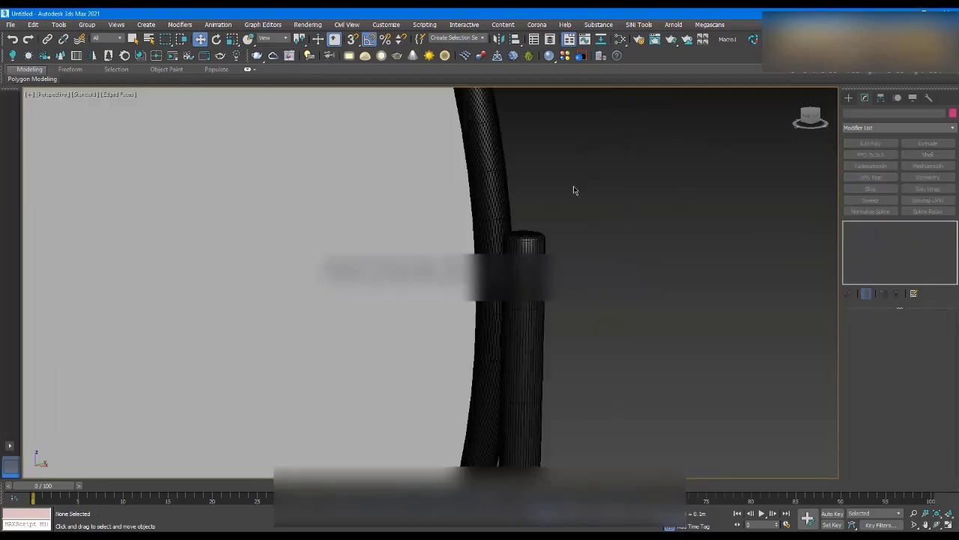
scroll(554, 195, "up", 3)
scroll(534, 201, "down", 10)
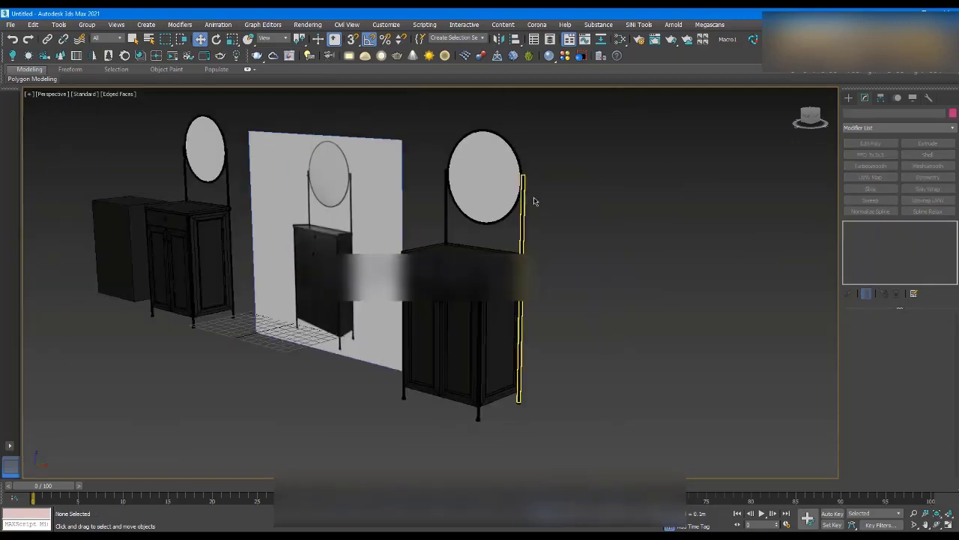
key("F4")
middle_click_drag(535, 205, 579, 198, "alt")
mouse_move(574, 198)
middle_mouse_down("alt")
mouse_move(523, 199)
mouse_move(605, 205)
mouse_move(555, 200)
mouse_move(602, 207)
mouse_move(568, 206)
middle_mouse_up("alt")
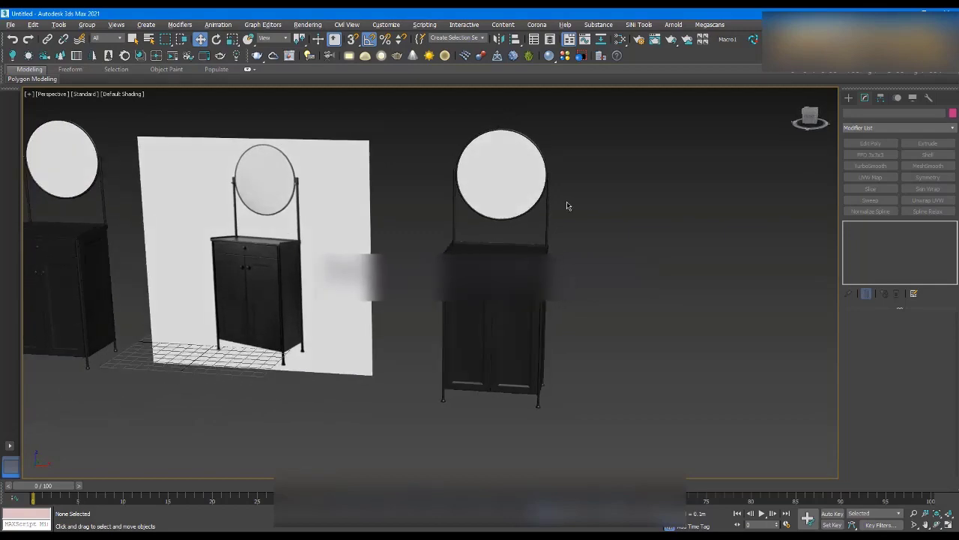